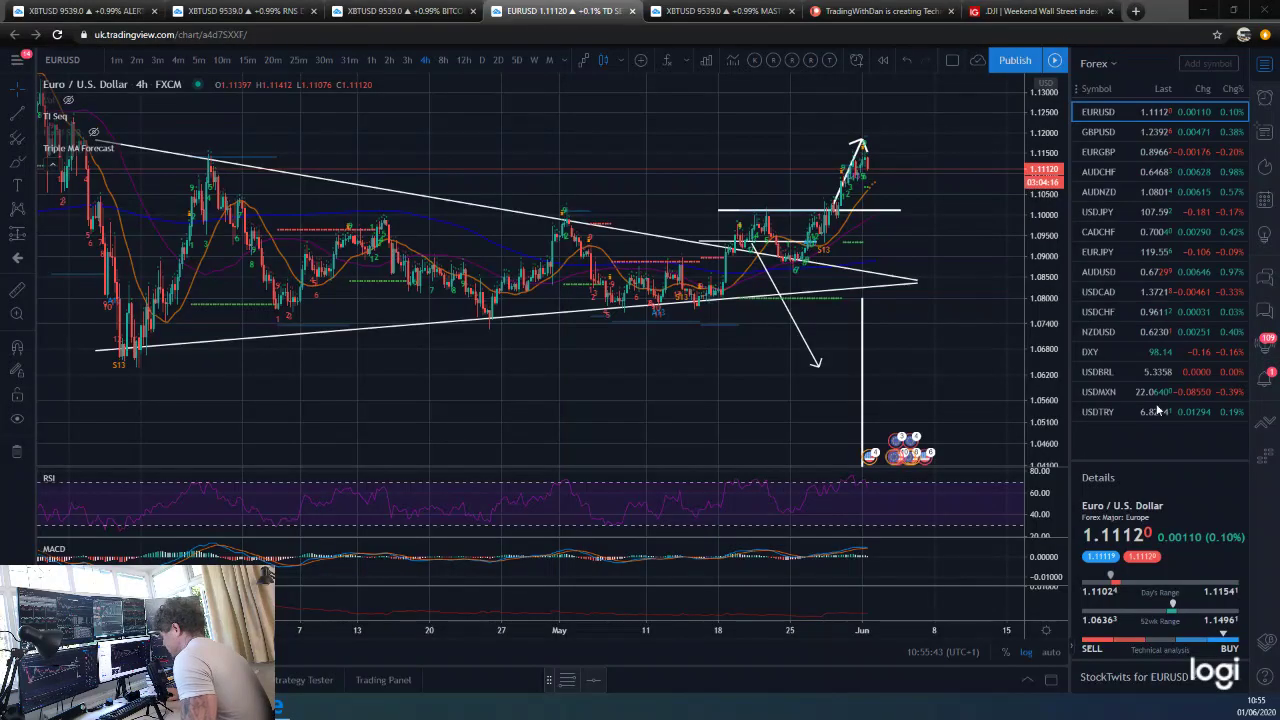
Step: Examine the EURUSD 4-hour chart around the converging white trendlines and the late-May rally above them
mouse_move(1030, 320)
mouse_down()
mouse_move(1027, 258)
mouse_move(1048, 322)
mouse_up()
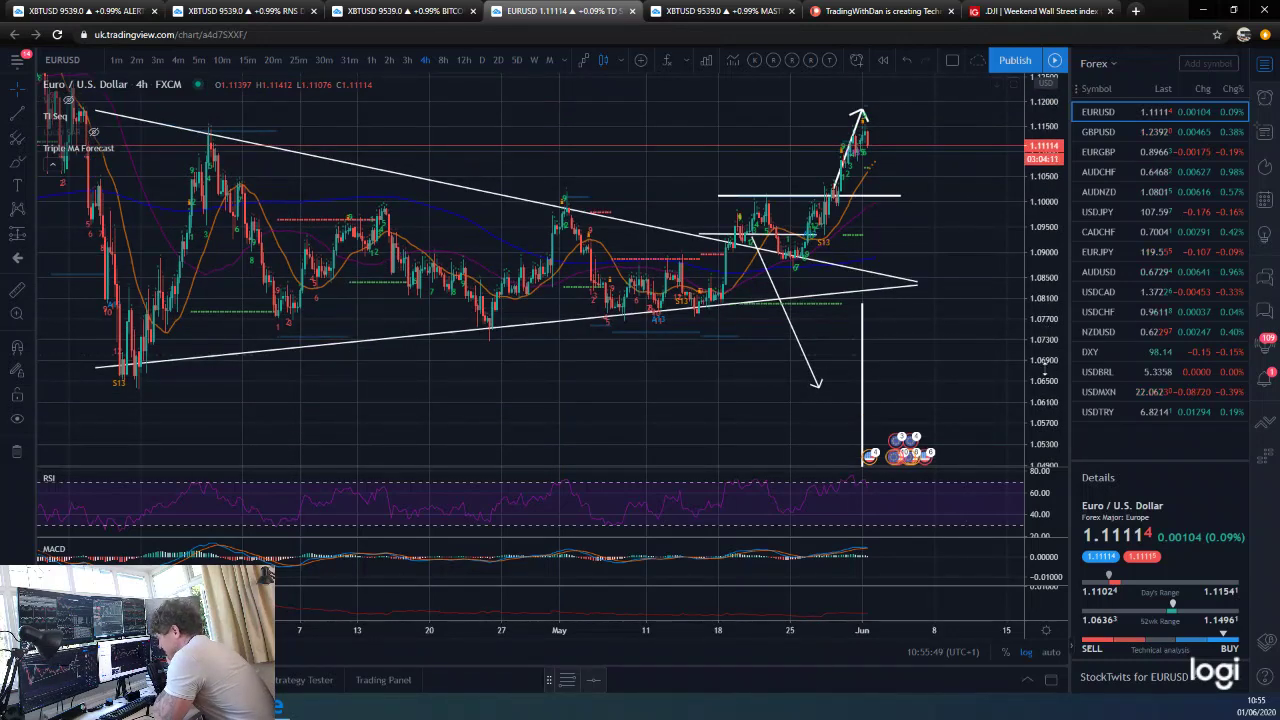
drag(1034, 380, 1034, 335)
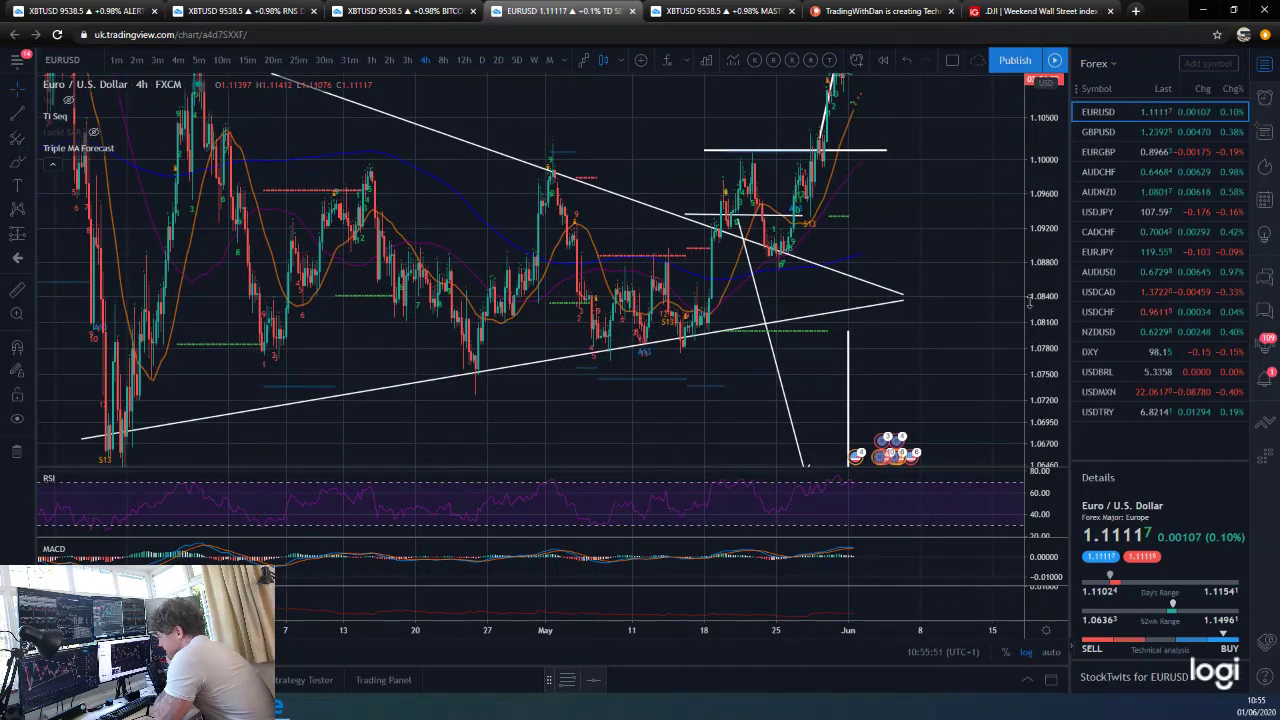
scroll(1030, 305, up, 5)
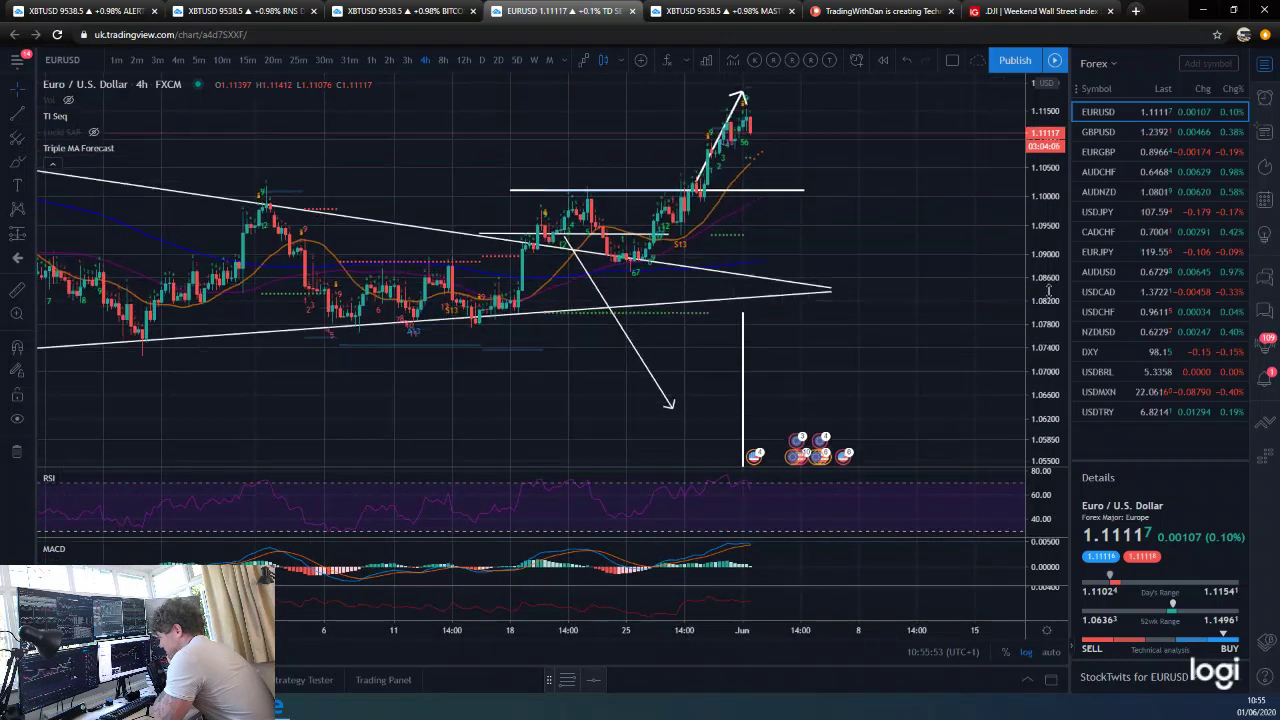
drag(1048, 290, 1048, 272)
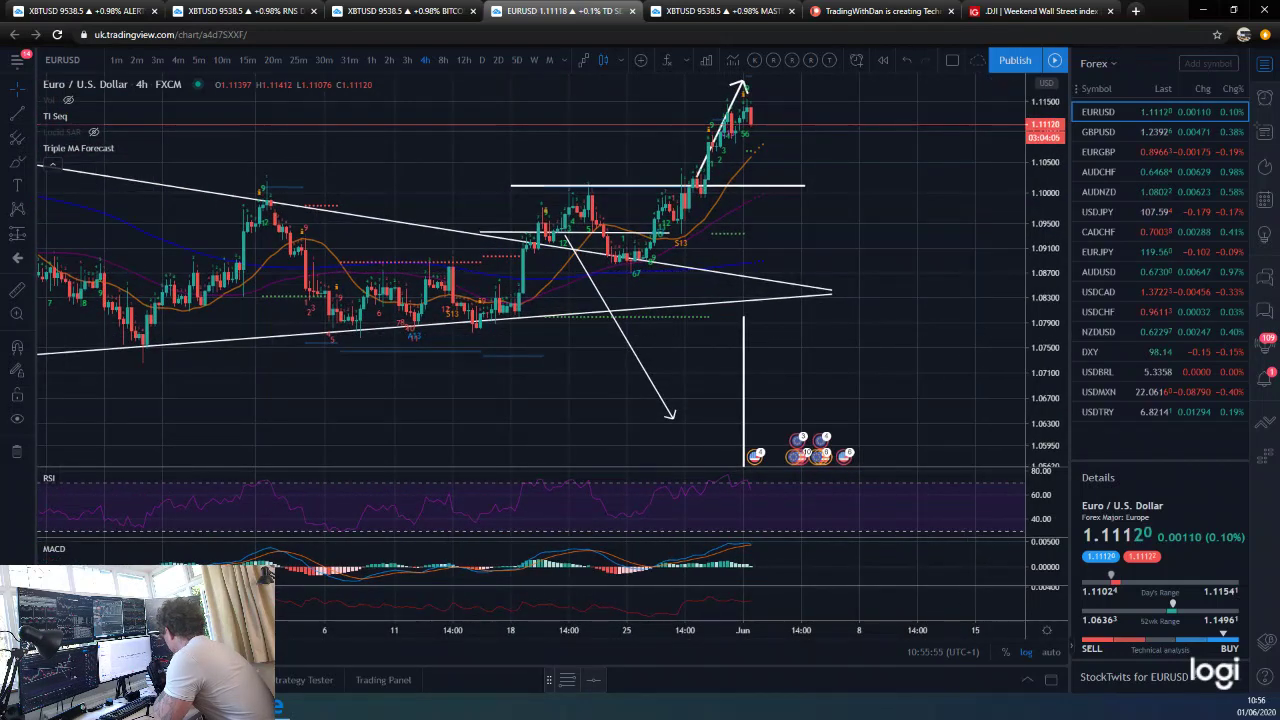
drag(463, 305, 434, 303)
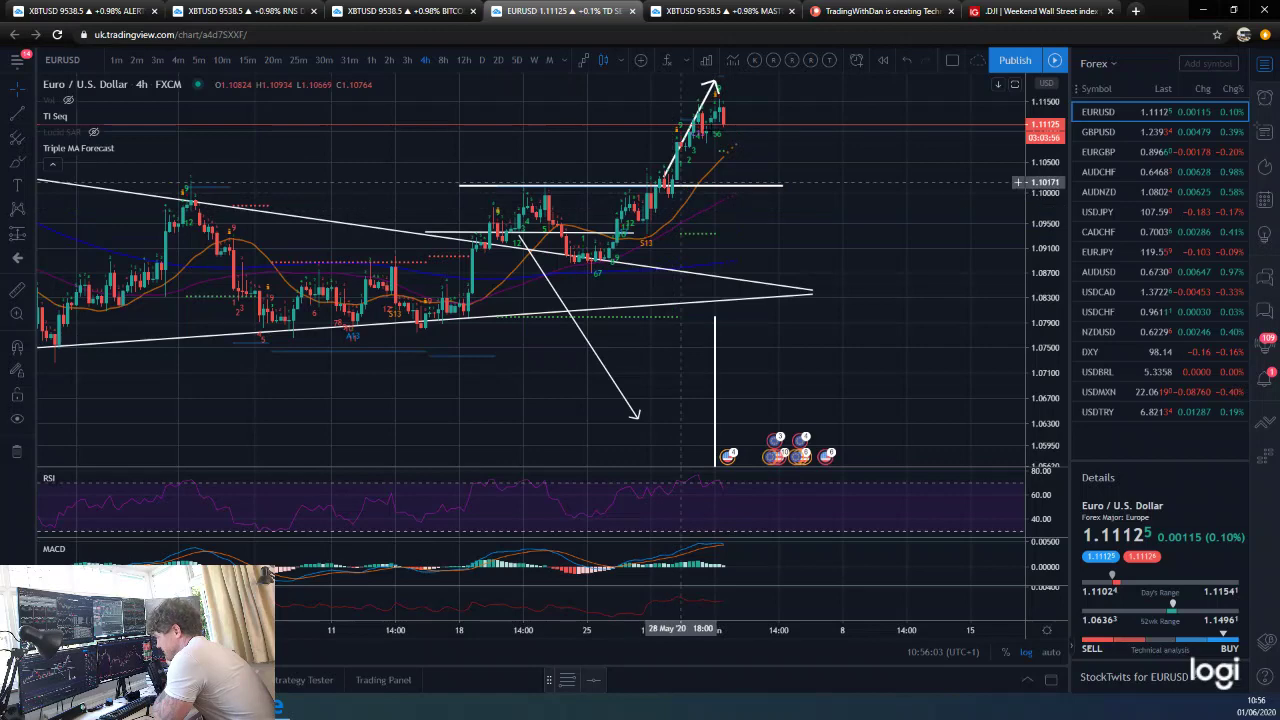
drag(859, 247, 947, 263)
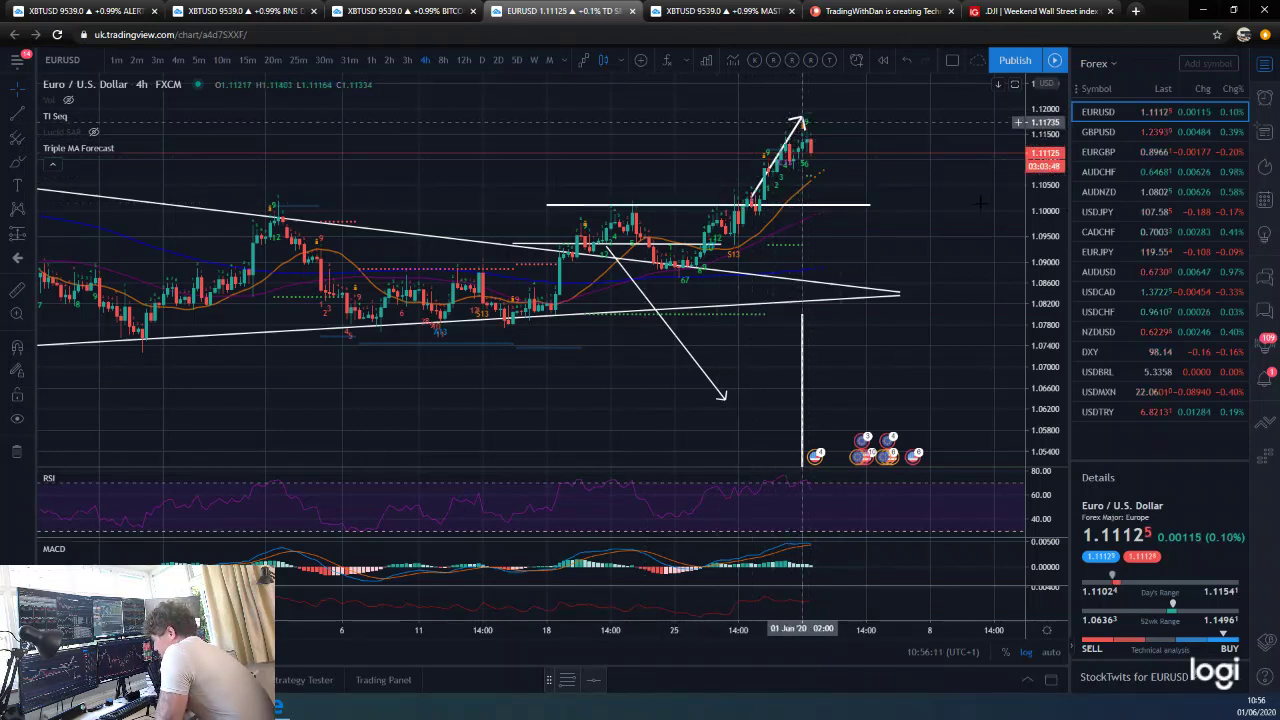
scroll(980, 205, down, 3)
scroll(134, 177, down, 4)
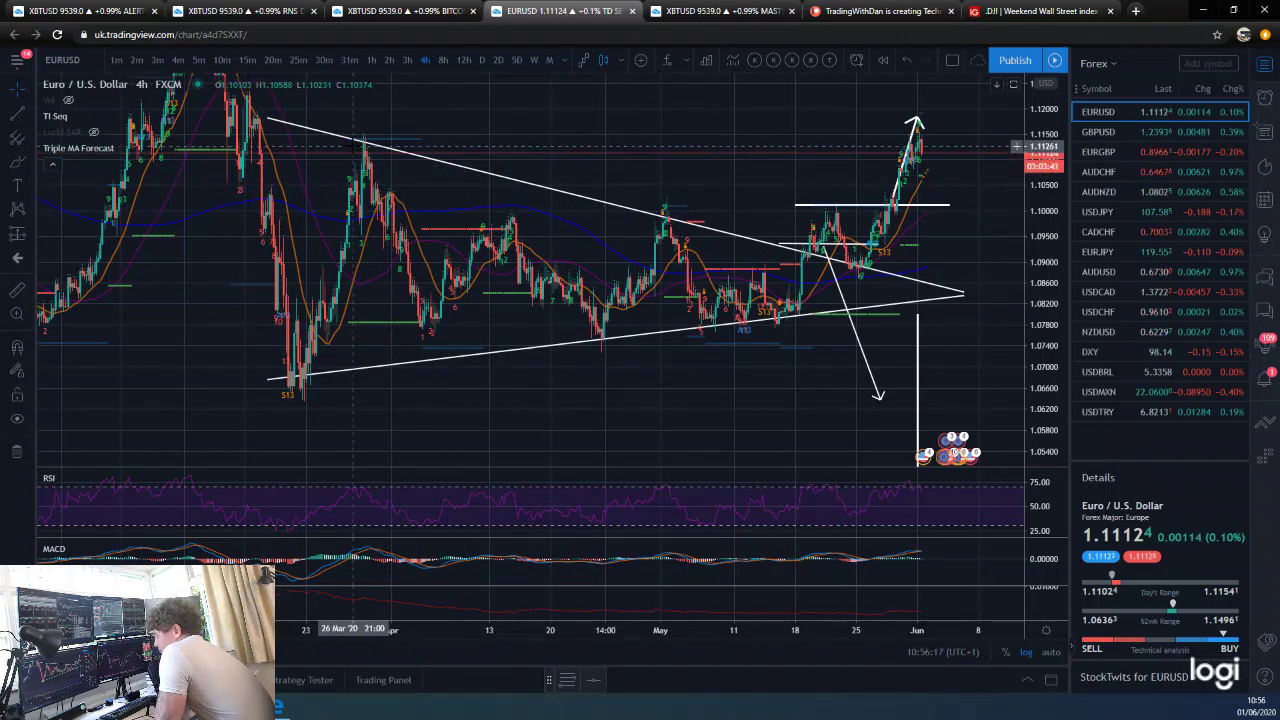
scroll(970, 163, up, 4)
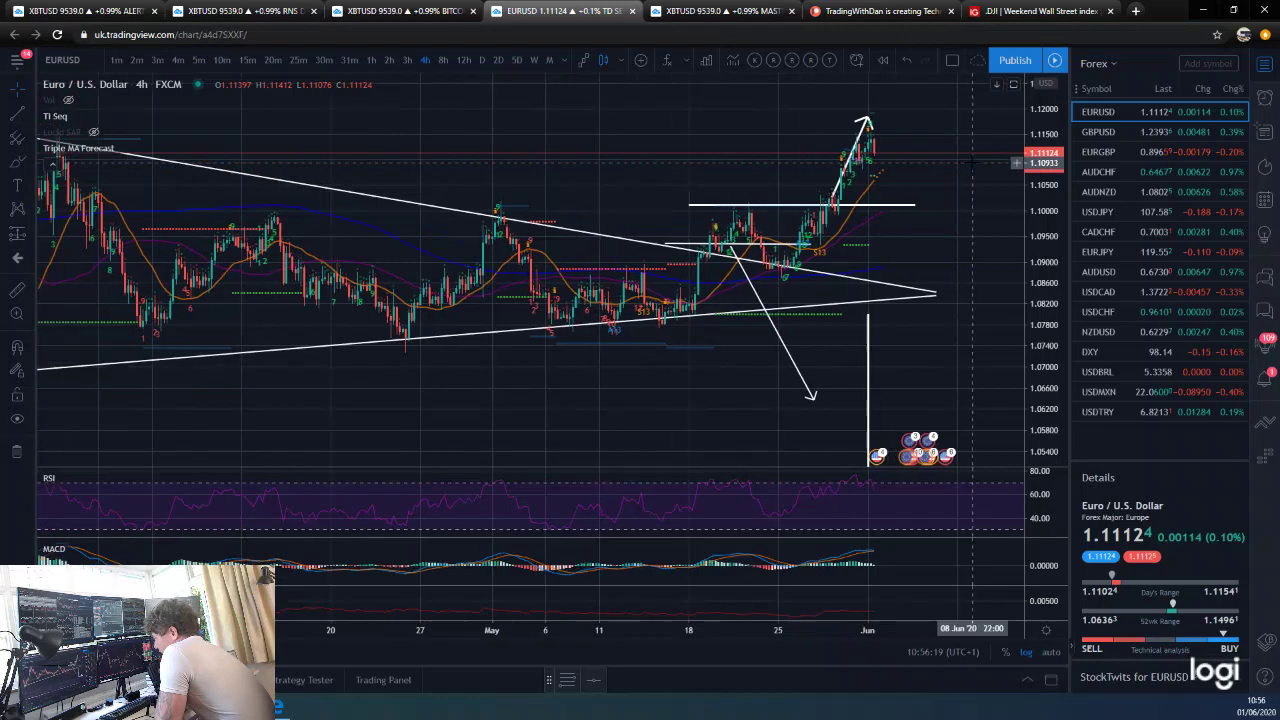
scroll(970, 163, up, 3)
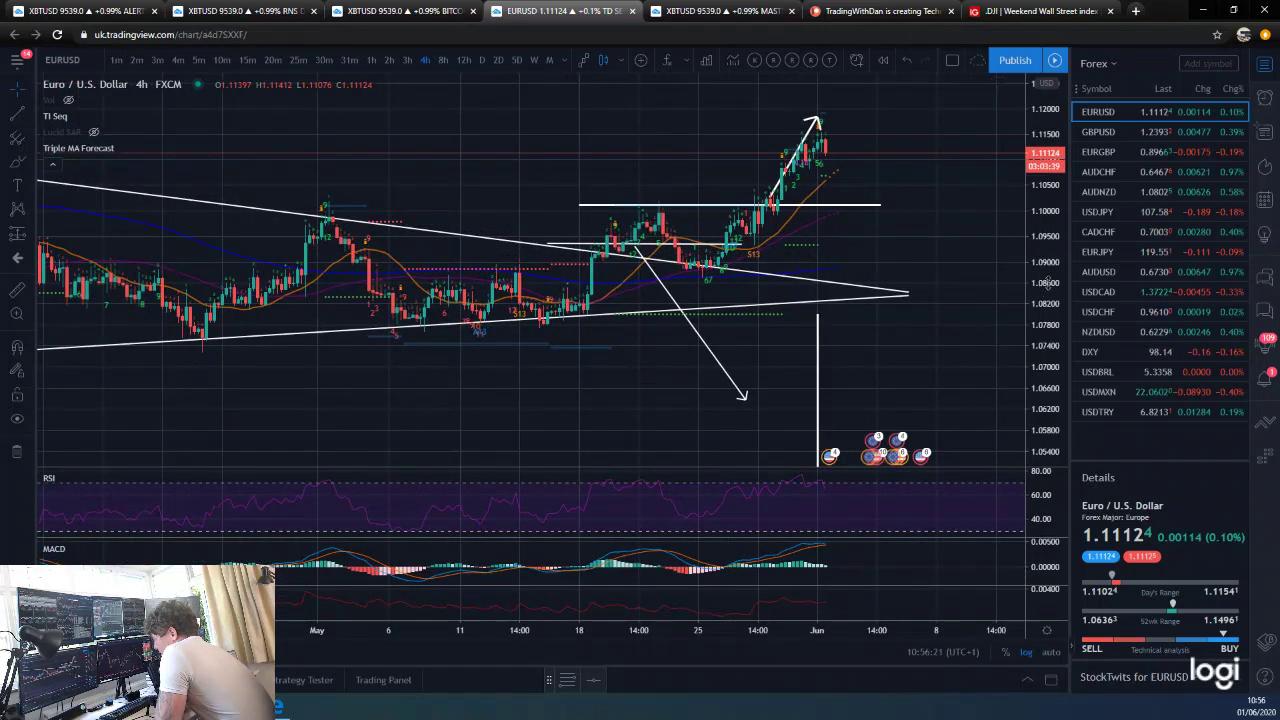
scroll(905, 250, down, 3)
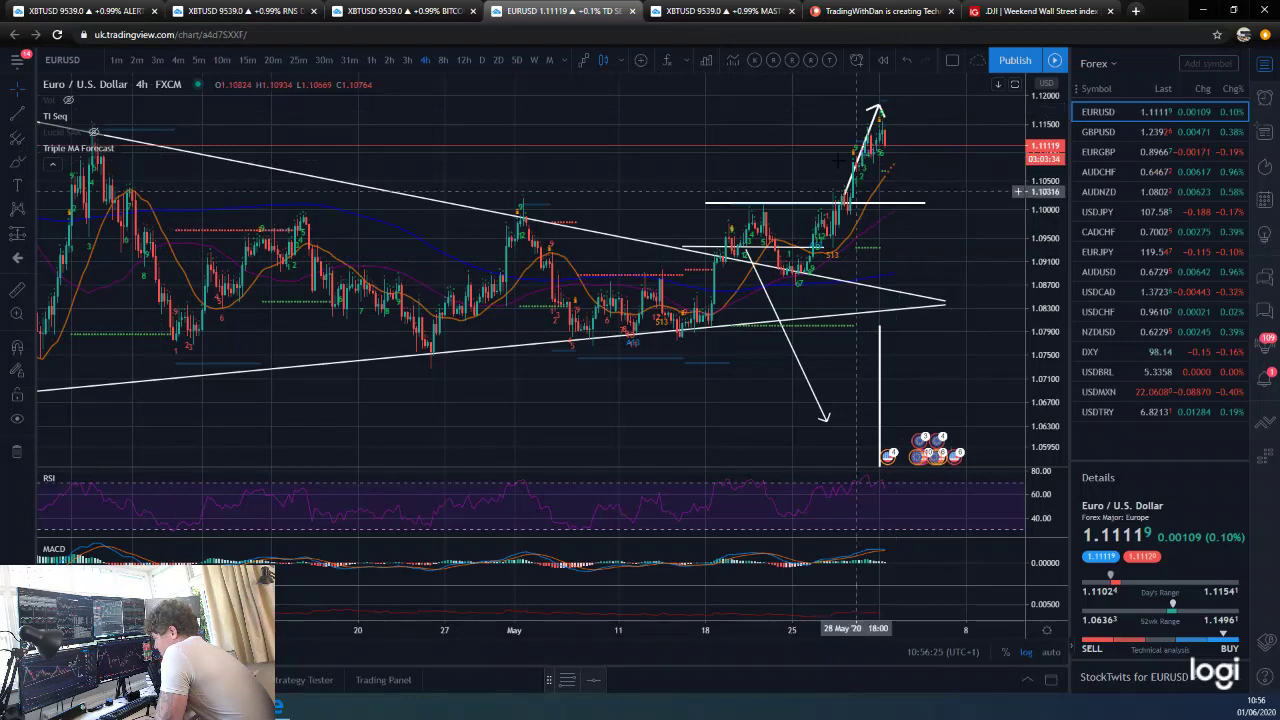
scroll(1000, 180, up, 1)
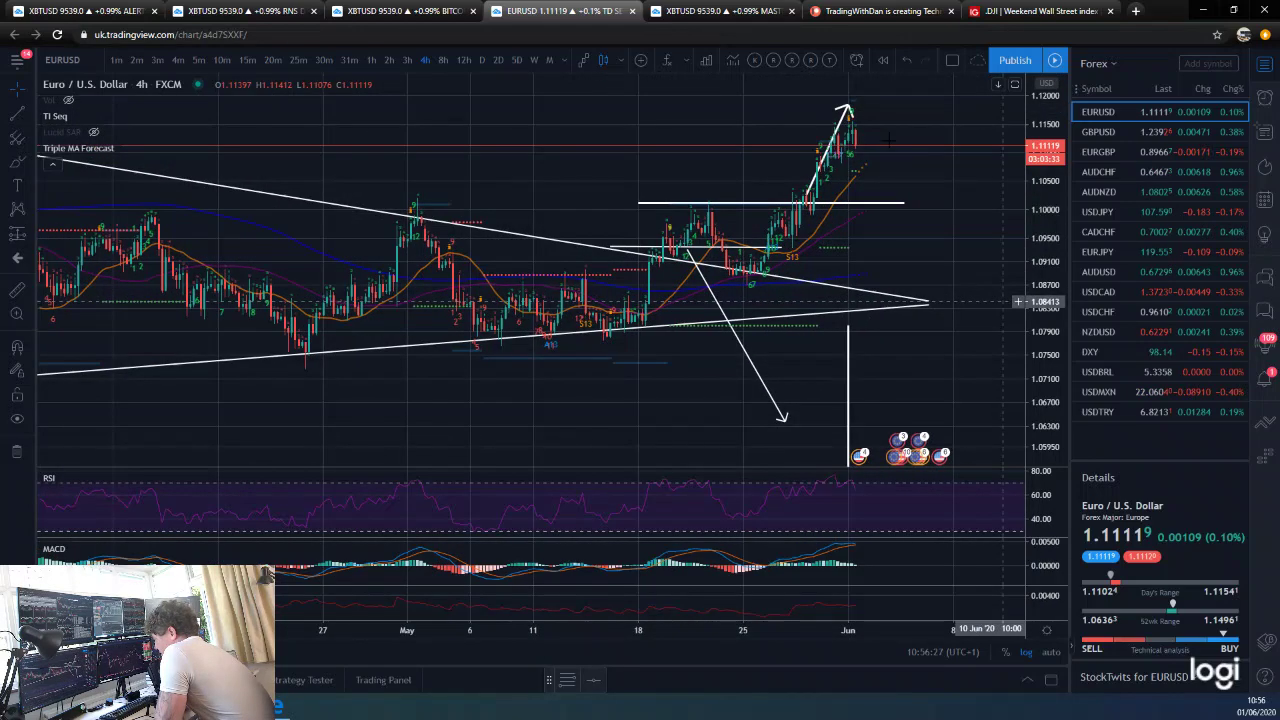
Step: Examine the latest EURUSD candles against the thick white horizontal level near 1.1010 and the upward arrow
double_click(1052, 172)
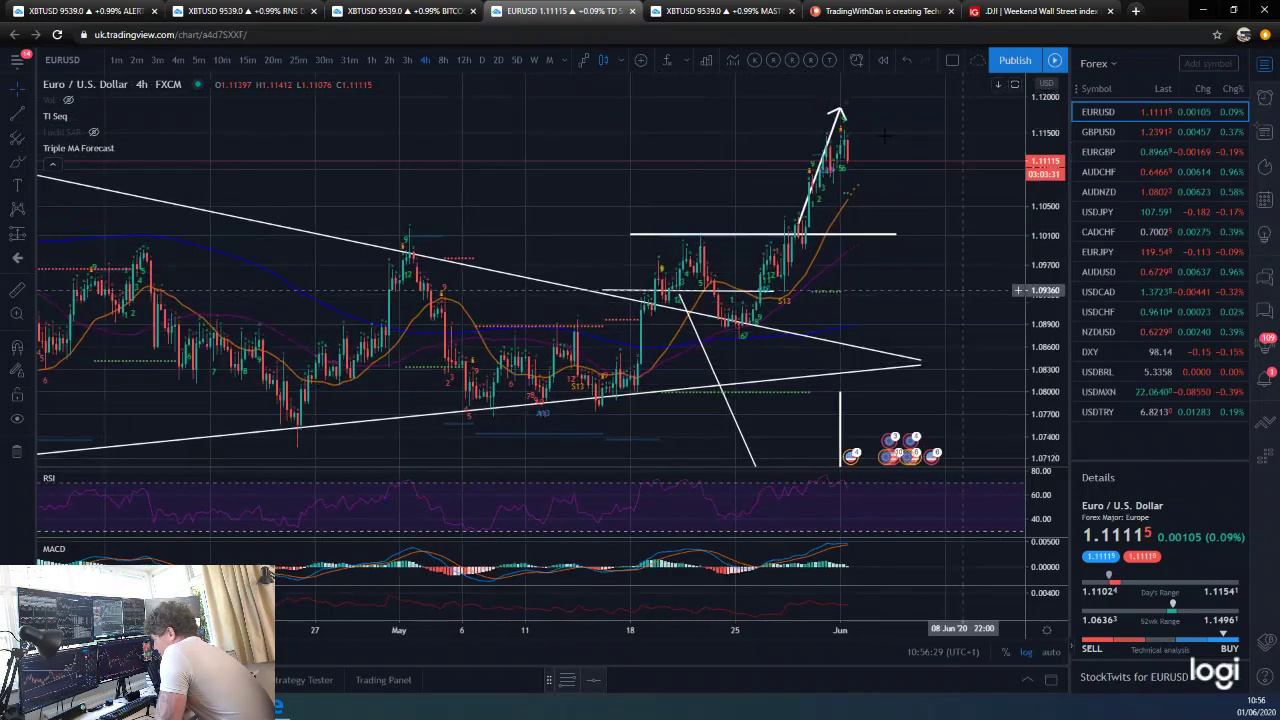
scroll(1023, 286, up, 2)
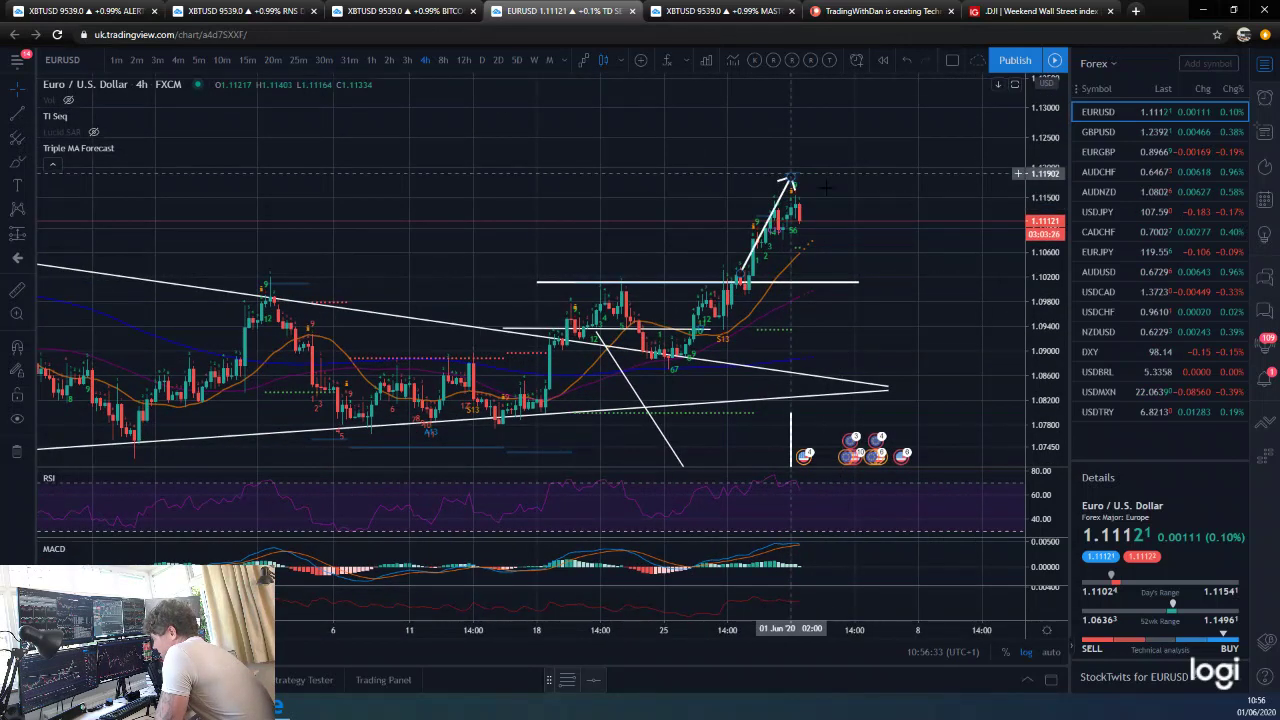
scroll(790, 190, down, 1)
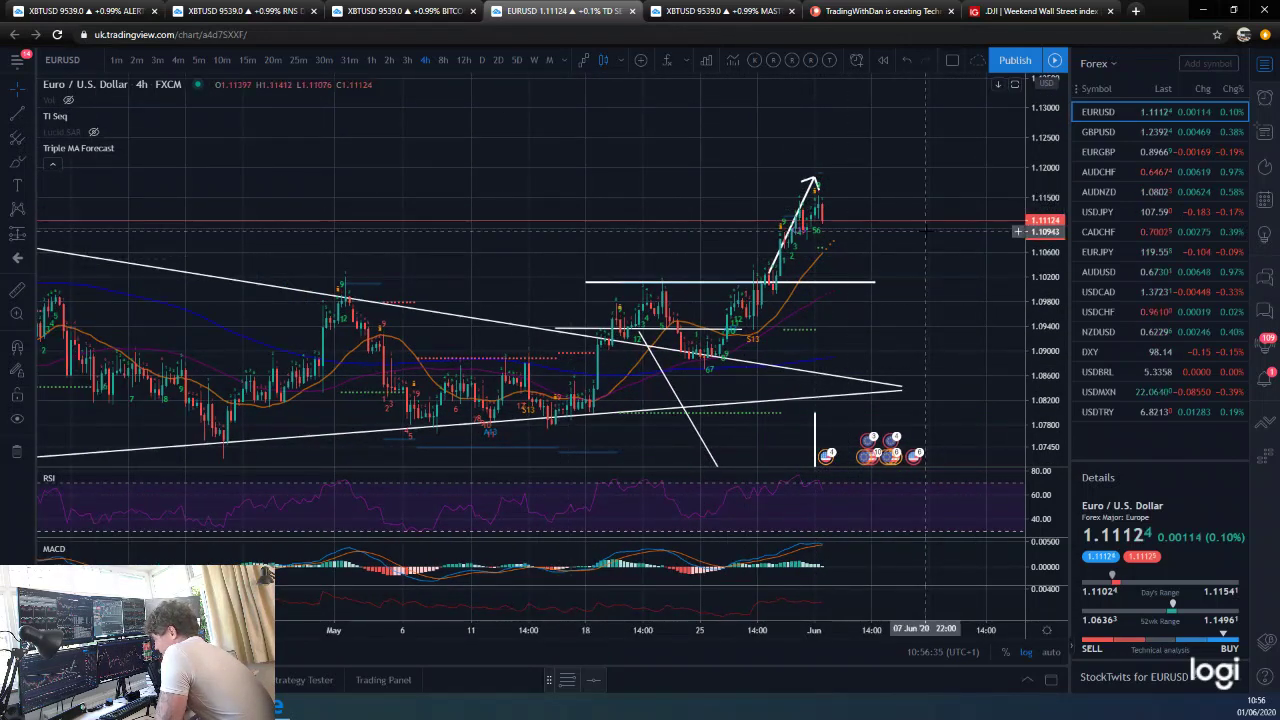
scroll(926, 255, up, 1)
drag(935, 337, 963, 264)
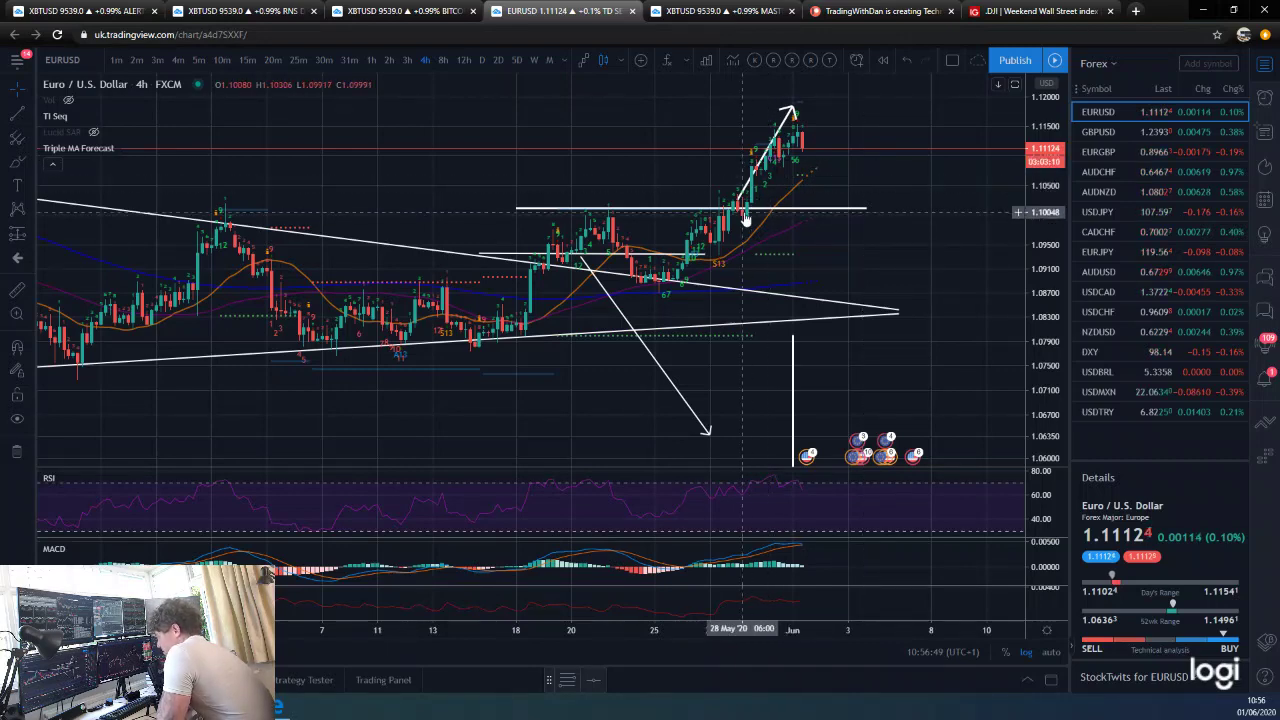
drag(893, 233, 919, 285)
scroll(919, 285, up, 3)
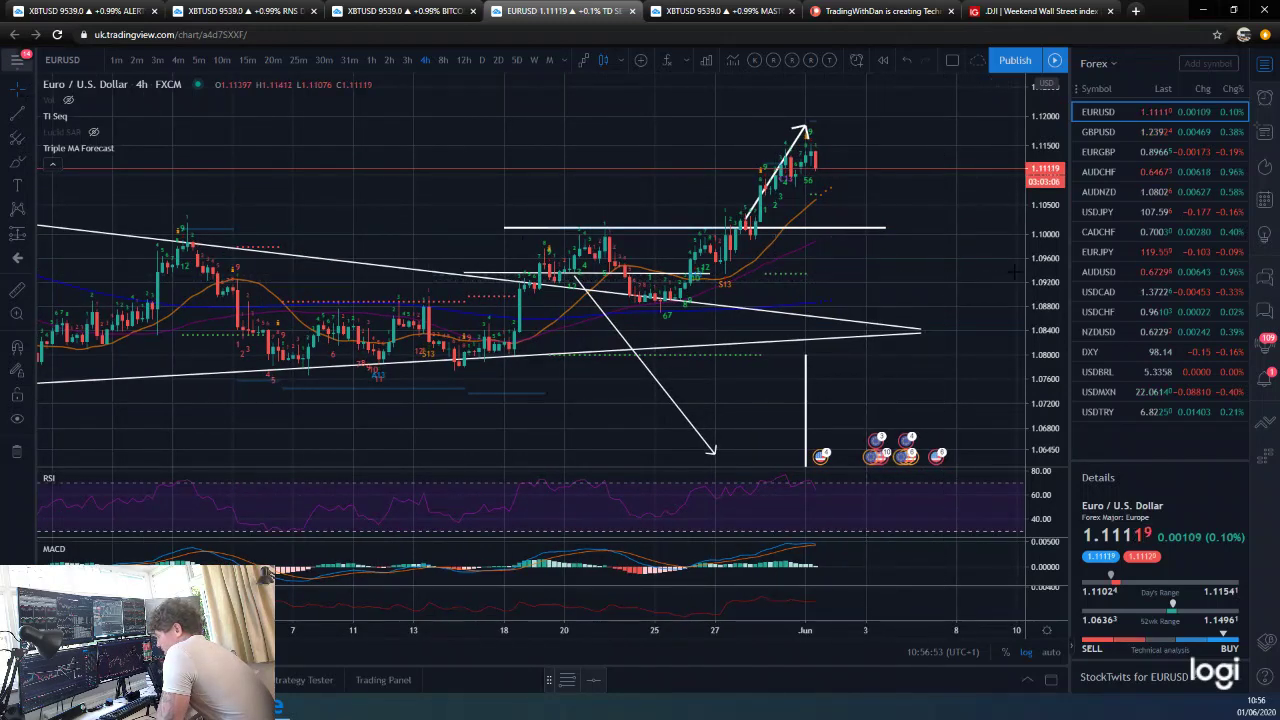
scroll(843, 294, up, 1)
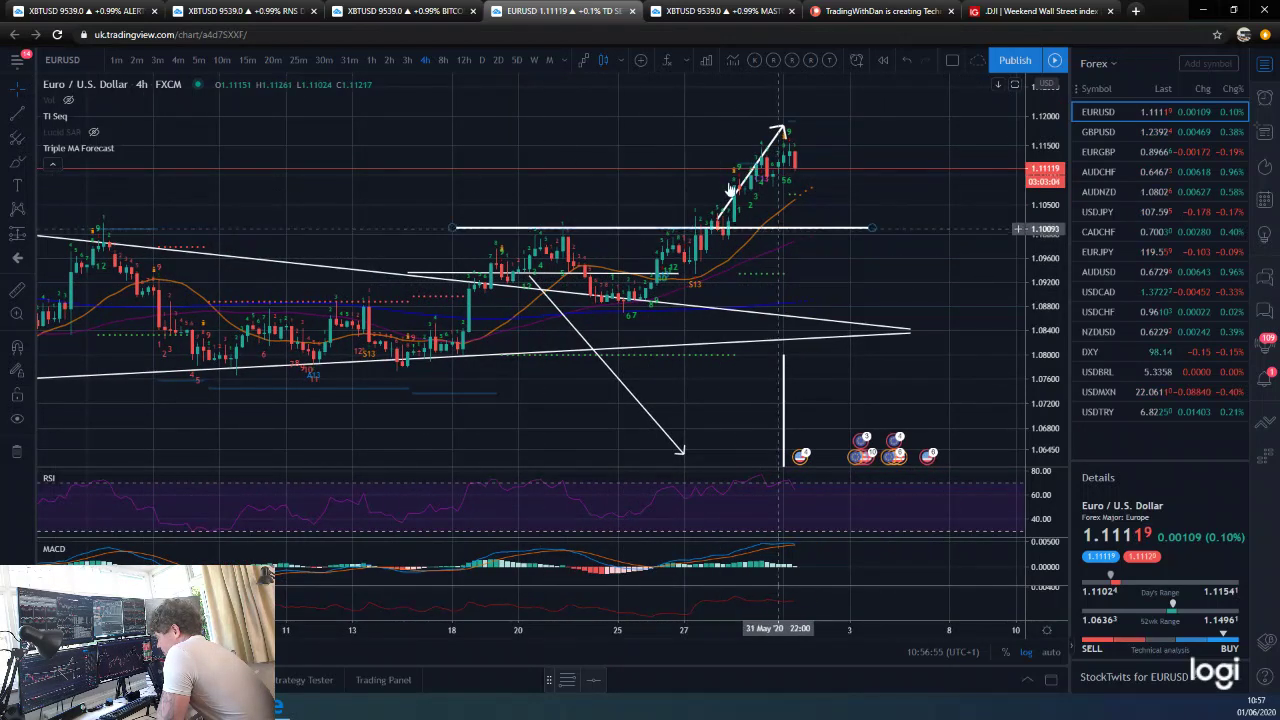
scroll(750, 260, down, 1)
drag(493, 300, 567, 292)
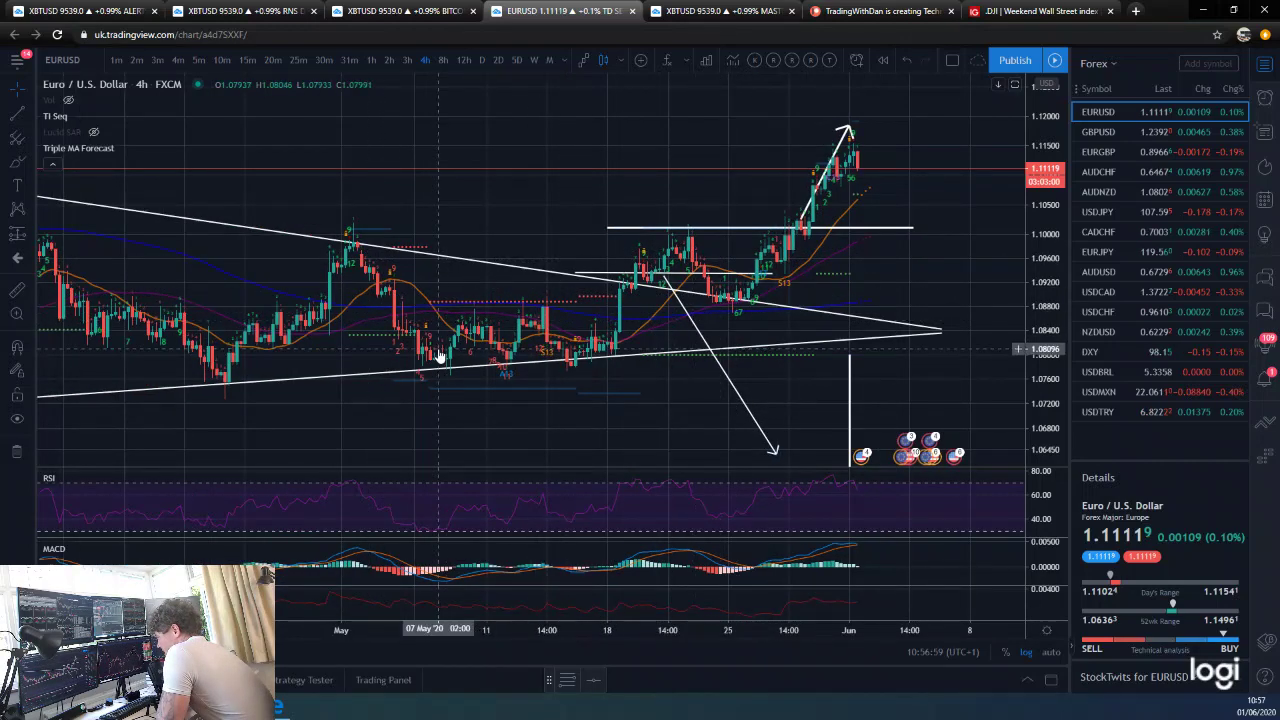
Step: Compare the whole April-to-May triangle with the breakout candles at the end of May
scroll(370, 297, down, 2)
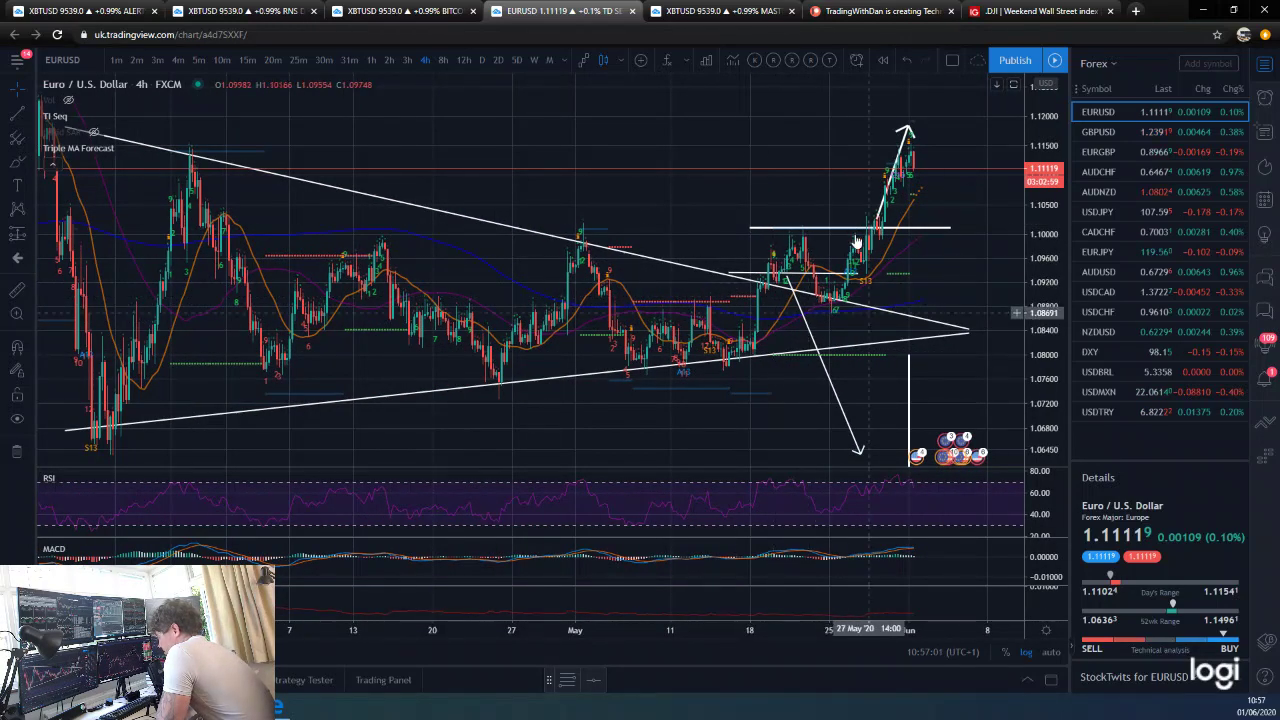
scroll(875, 243, up, 4)
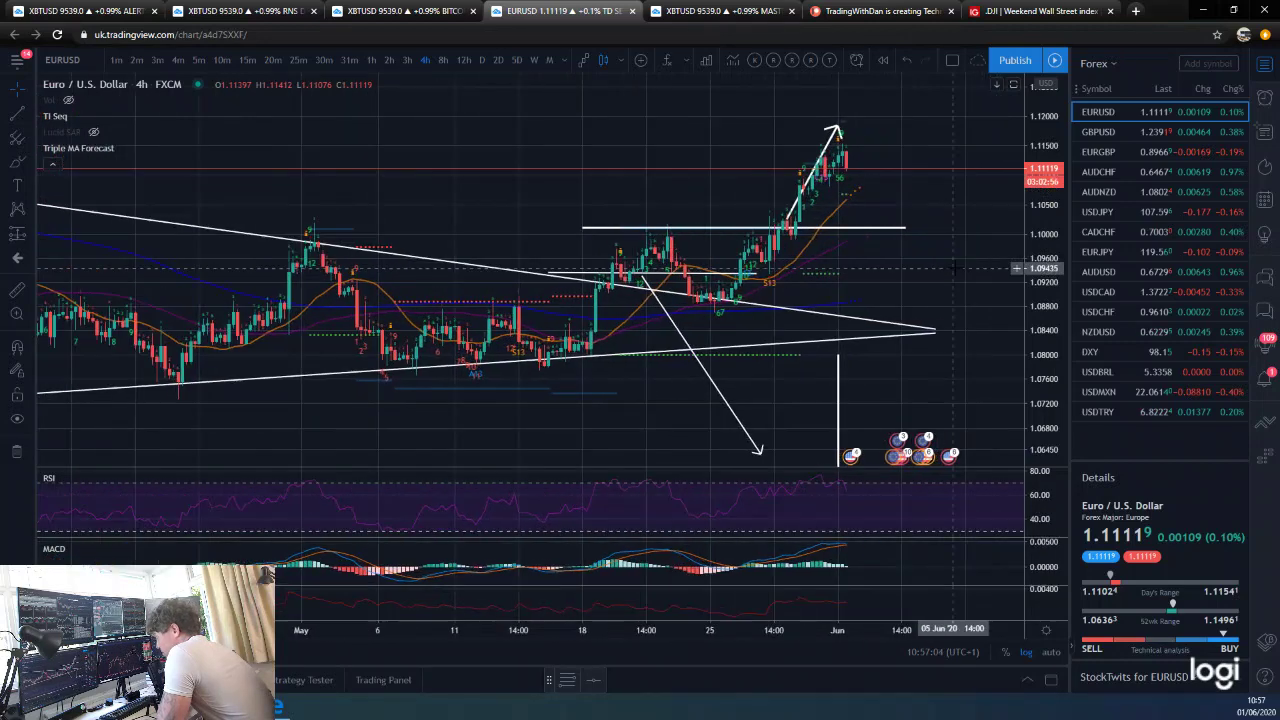
scroll(917, 274, down, 3)
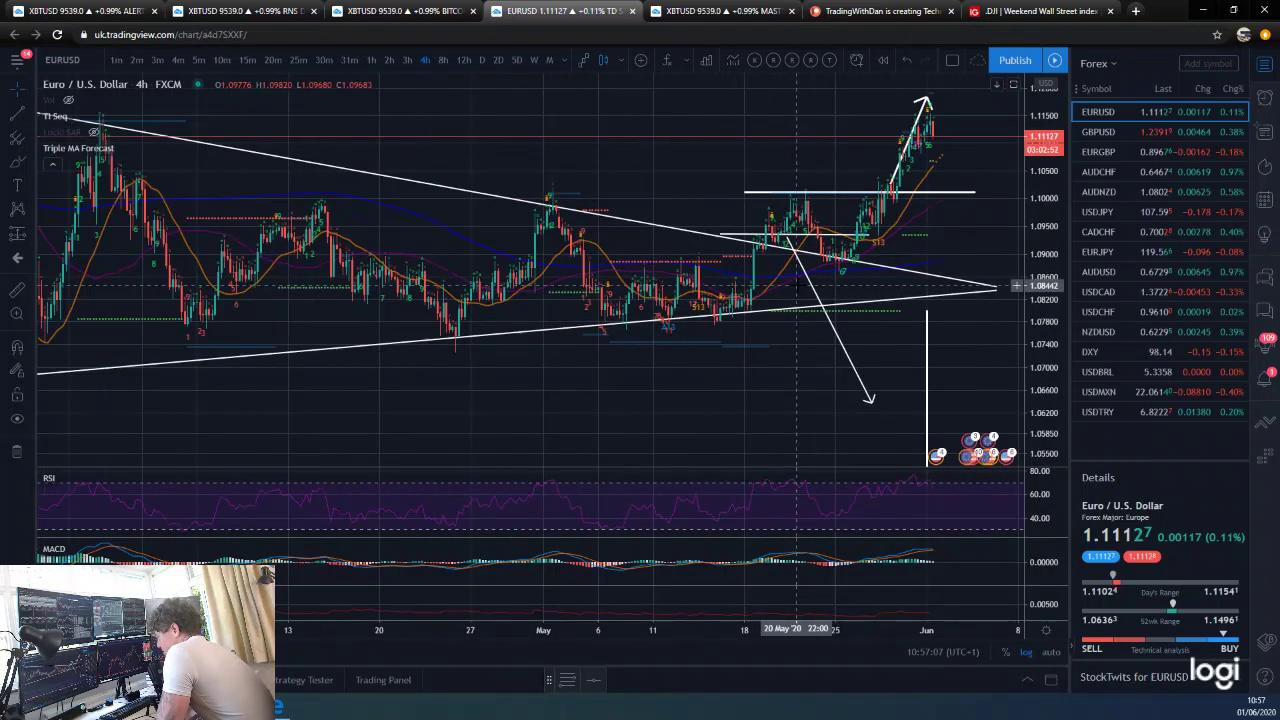
scroll(970, 270, up, 2)
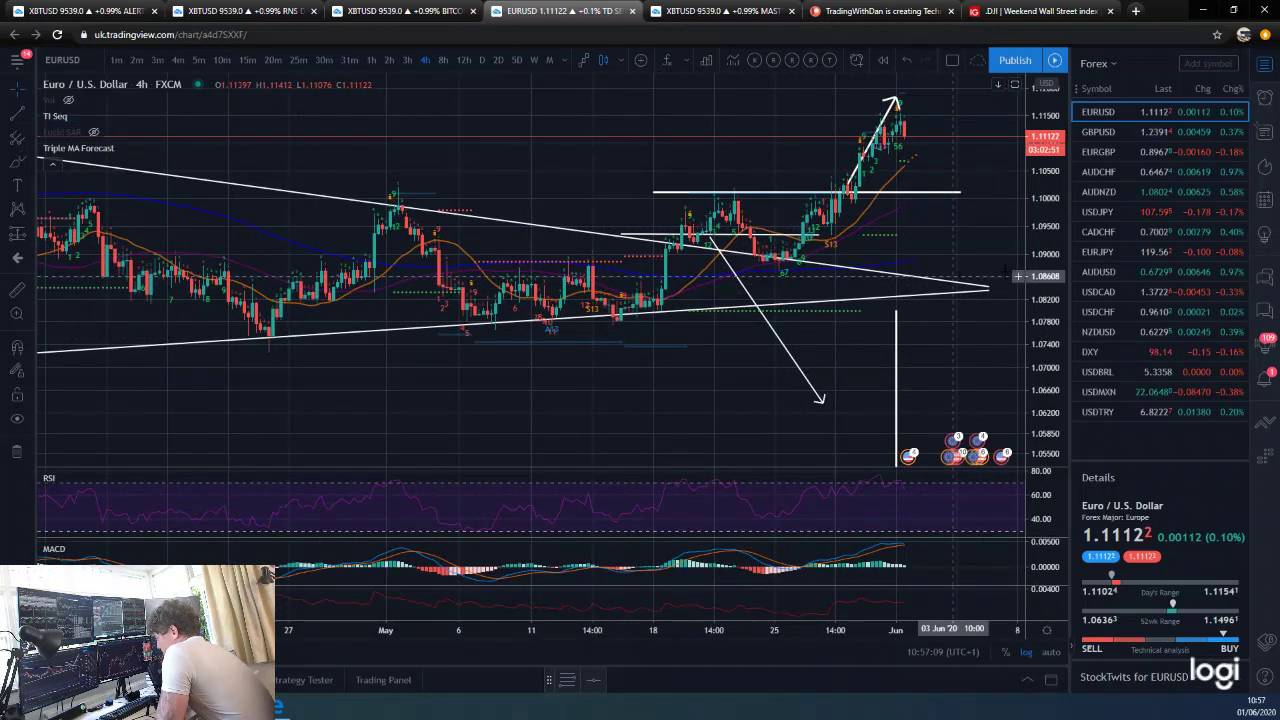
scroll(997, 276, up, 1)
scroll(1040, 262, up, 3)
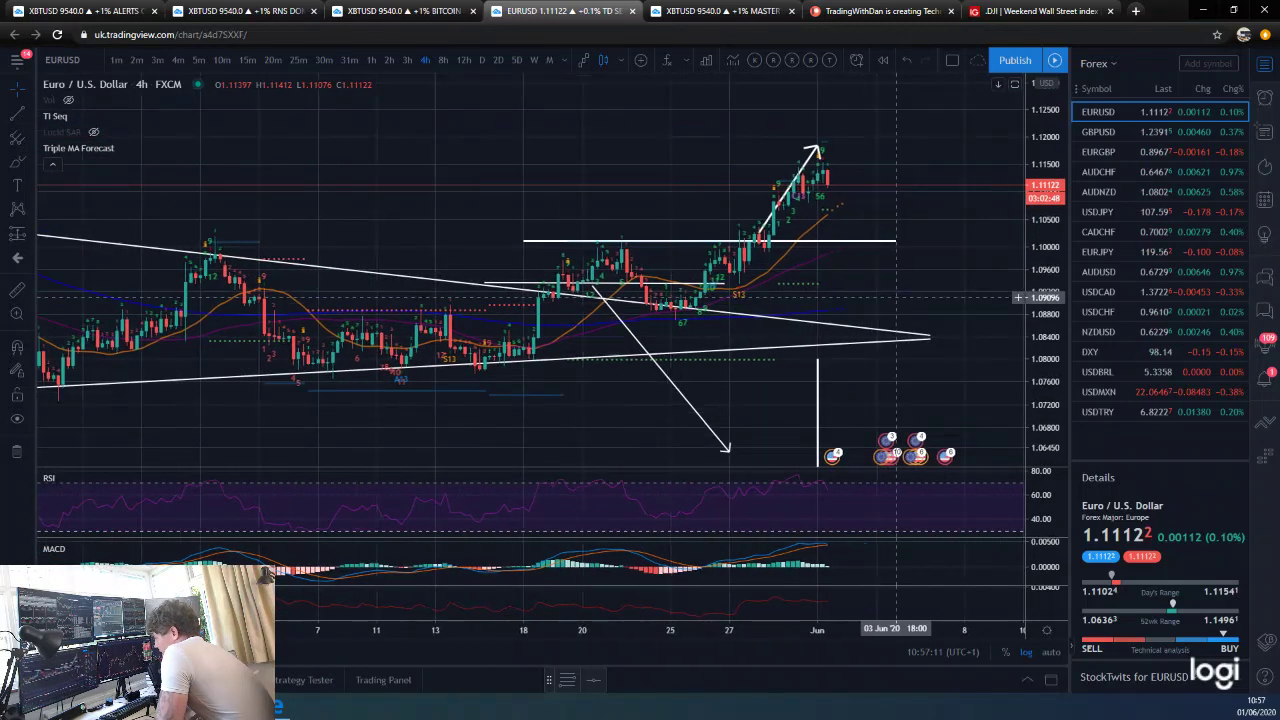
scroll(990, 252, up, 2)
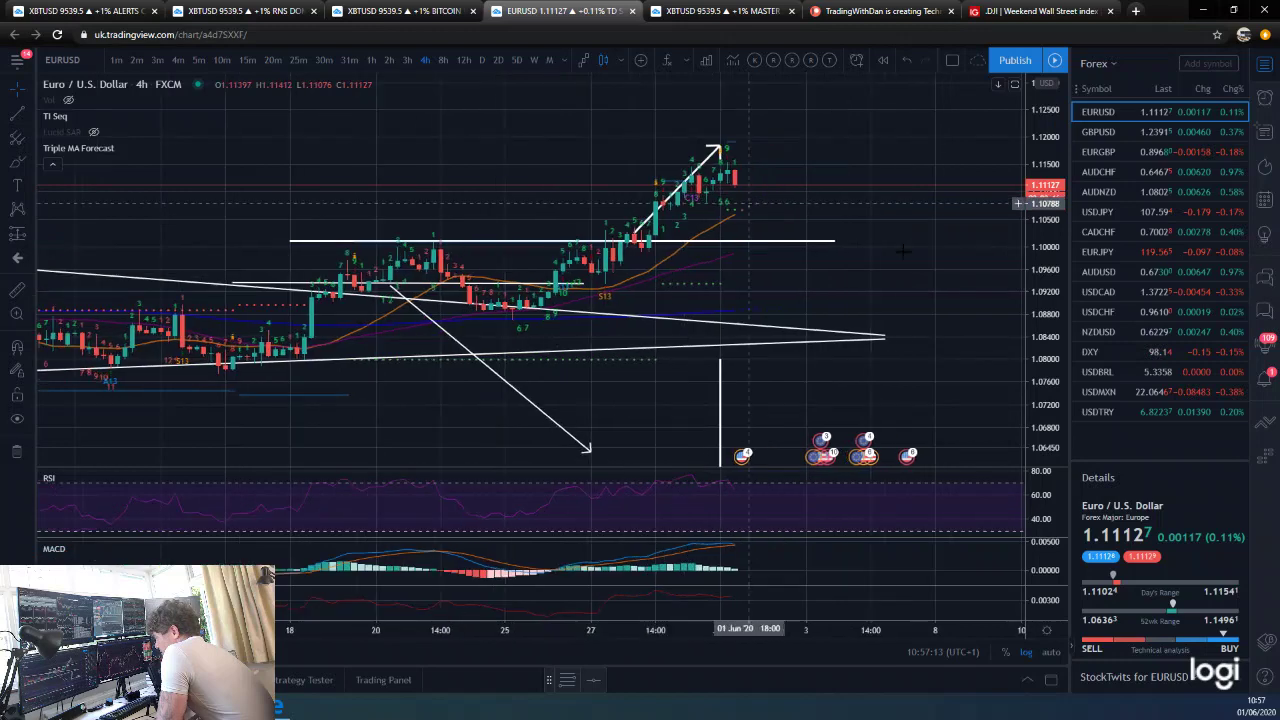
Step: Try to draw a nearly horizontal trend line under the recent candles, from 28 May to 2 June at about 1.1067
scroll(700, 270, up, 3)
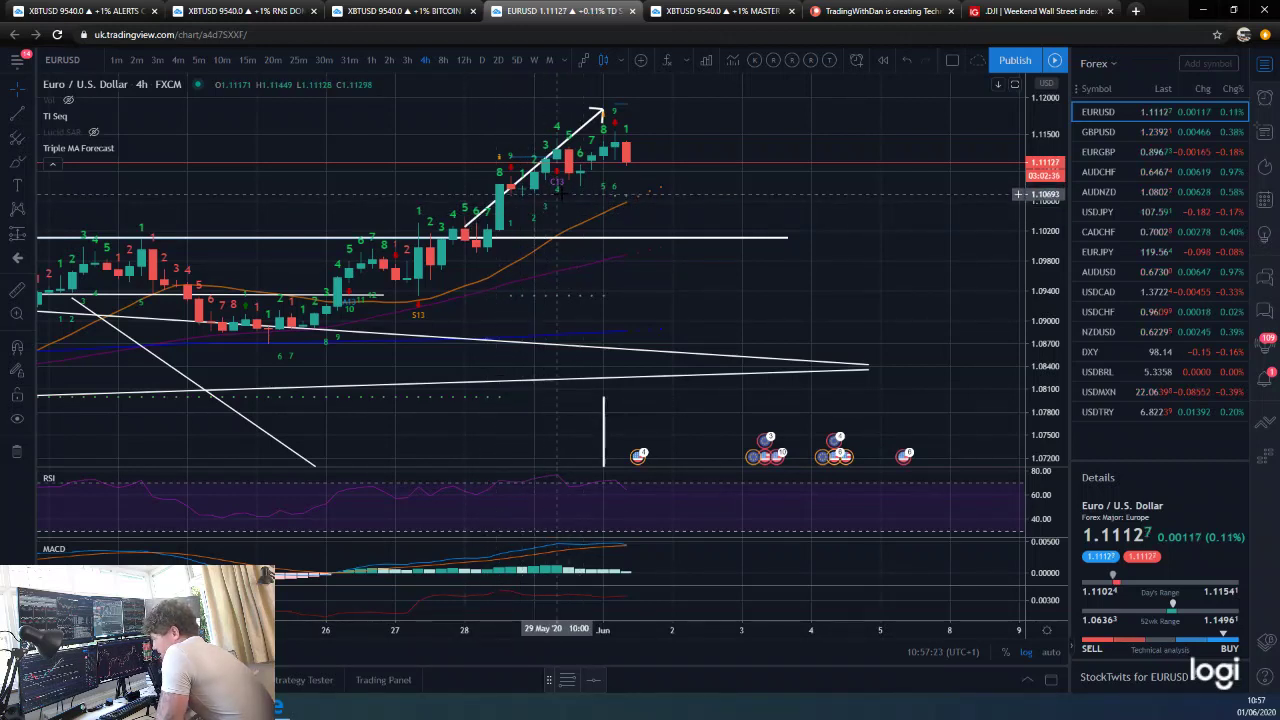
click(17, 91)
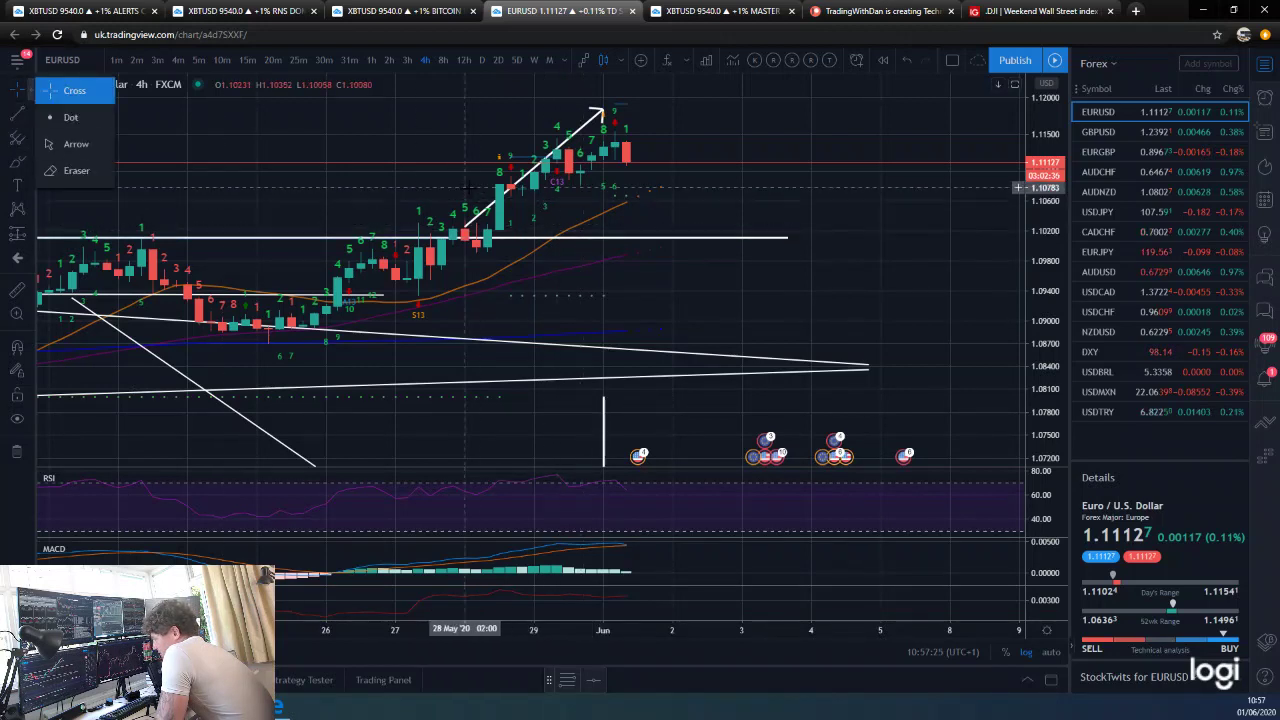
click(448, 199)
key(alt+t)
click(464, 196)
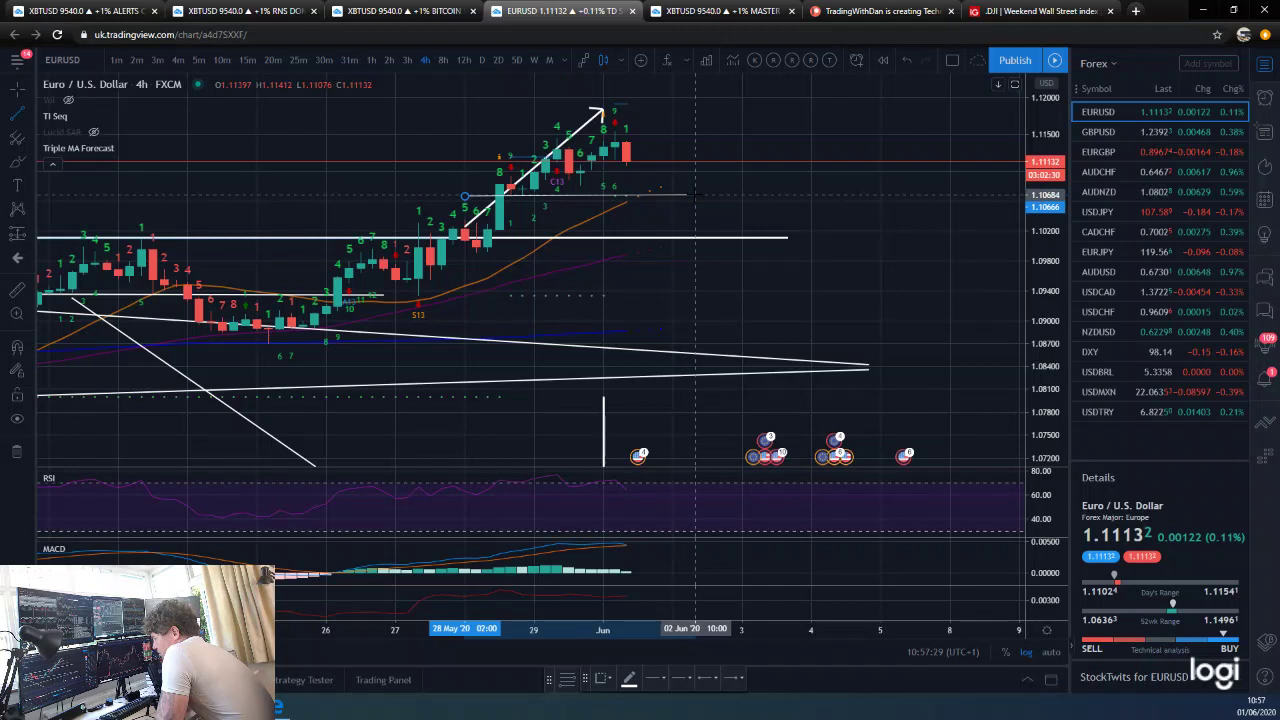
click(695, 194)
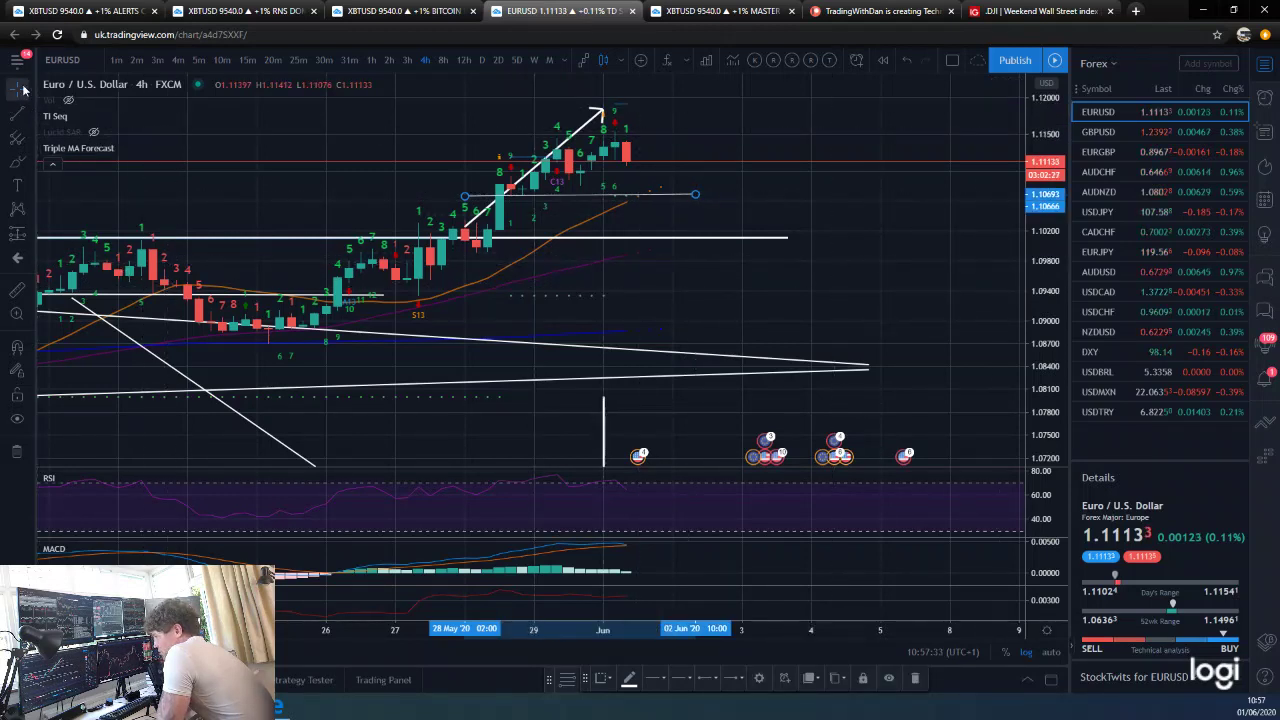
click(905, 62)
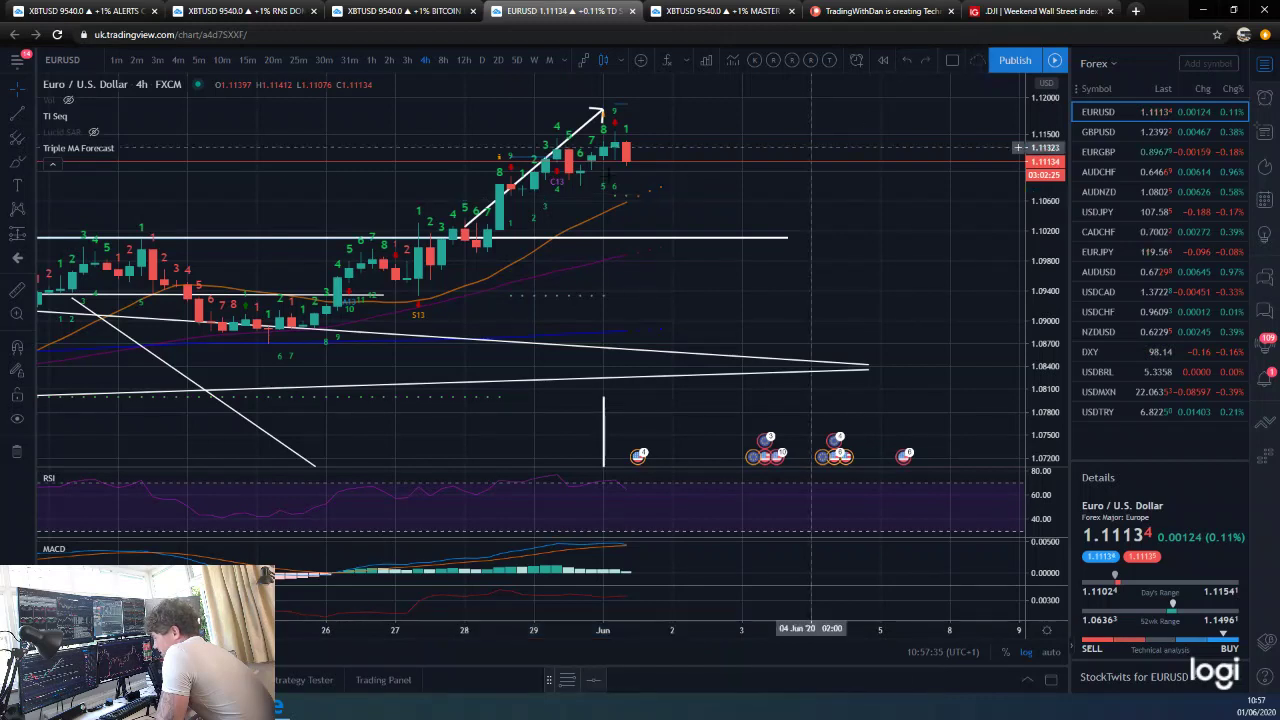
Step: Draw a horizontal trend line at about 1.1114 from 28 May to 4 June through the current price
click(14, 113)
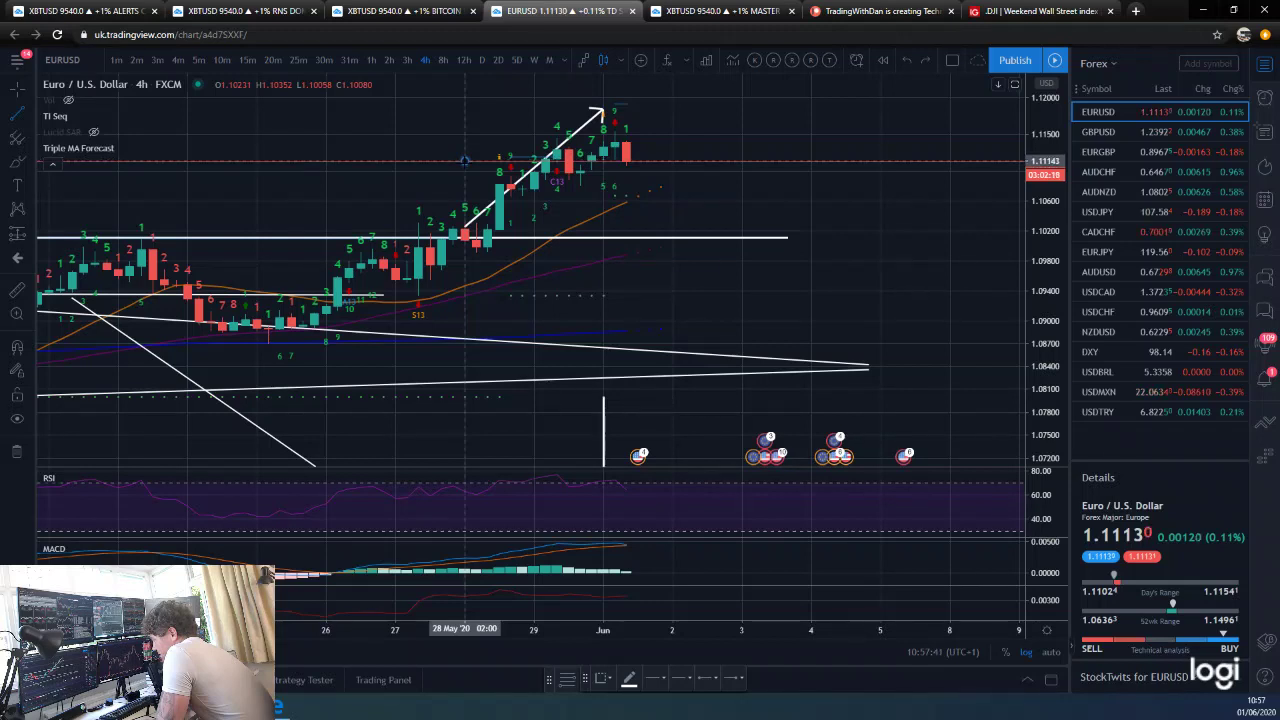
click(464, 160)
click(822, 160)
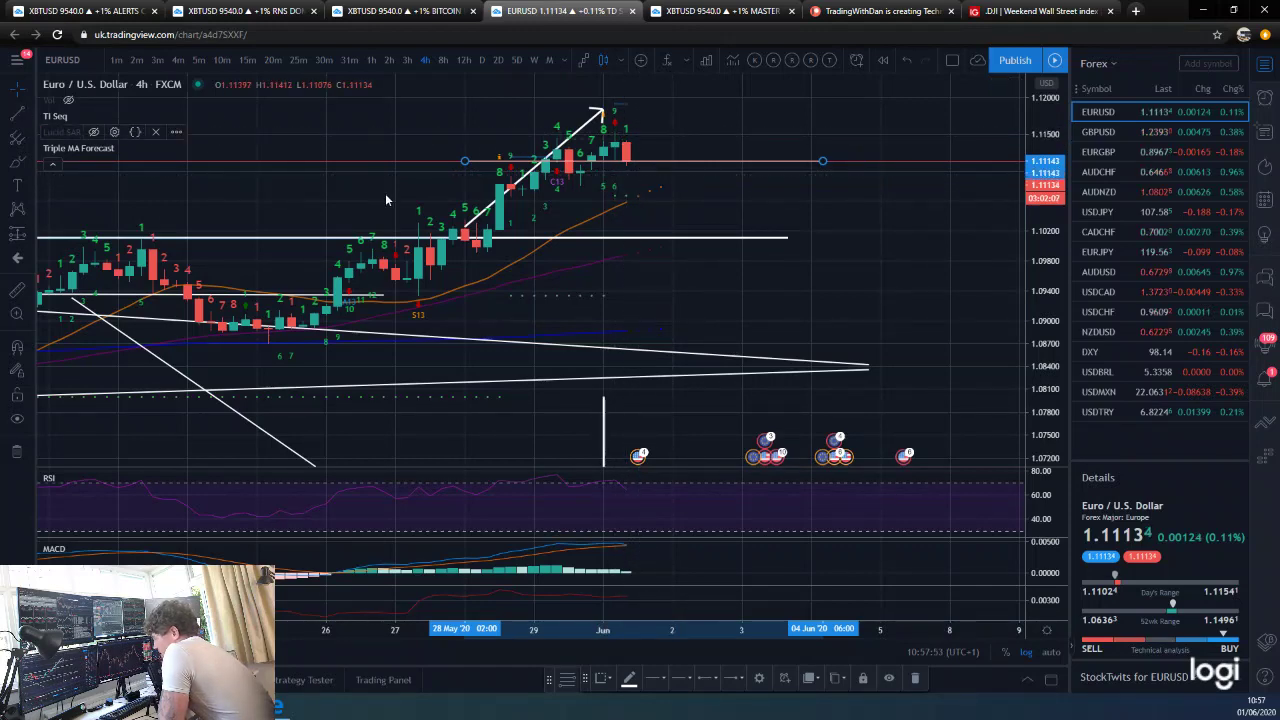
Step: Draw a short descending trend line on 2 June from about 1.1102 to about 1.1021, ending just above the thick horizontal level
scroll(756, 247, down, 3)
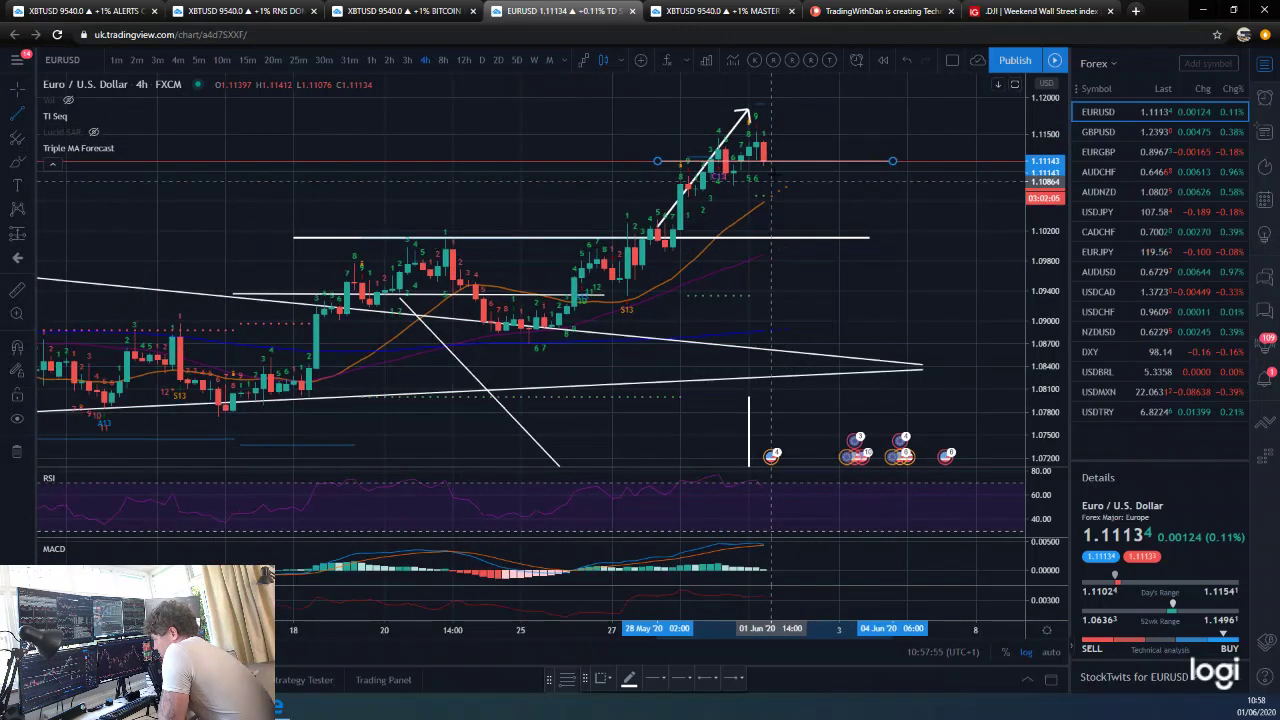
click(793, 171)
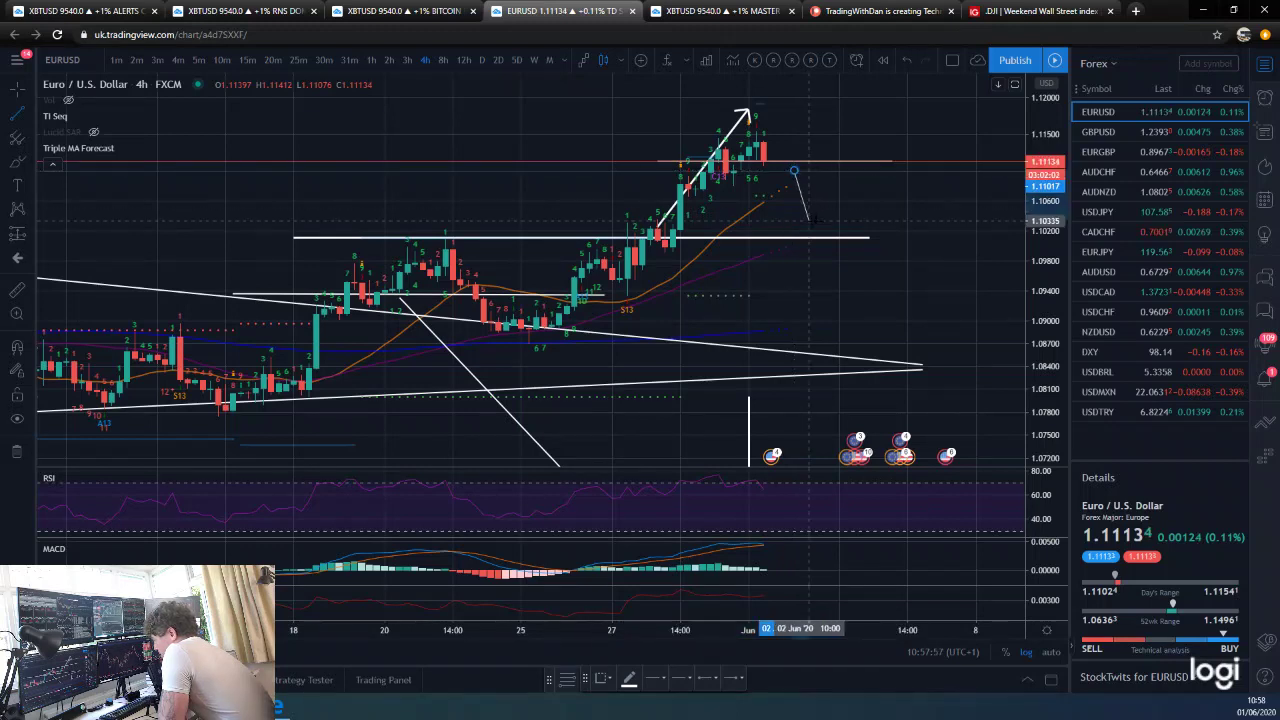
click(823, 231)
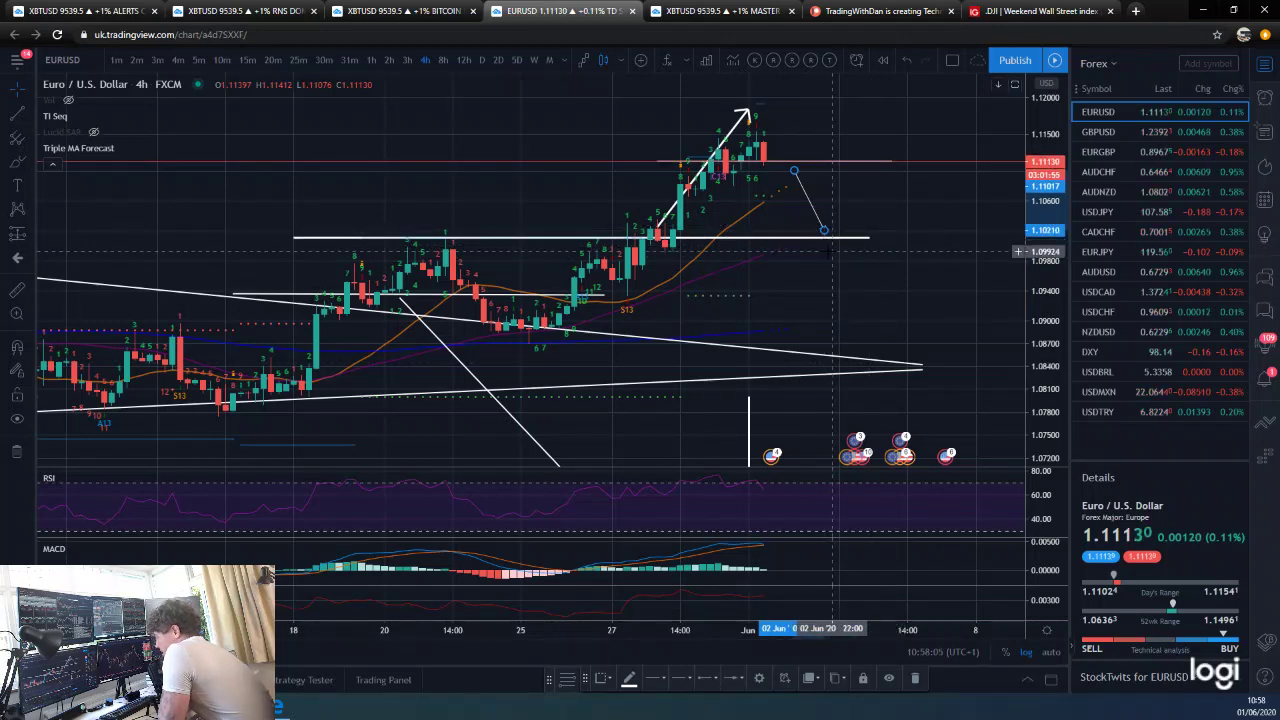
scroll(832, 252, down, 2)
scroll(1044, 318, down, 4)
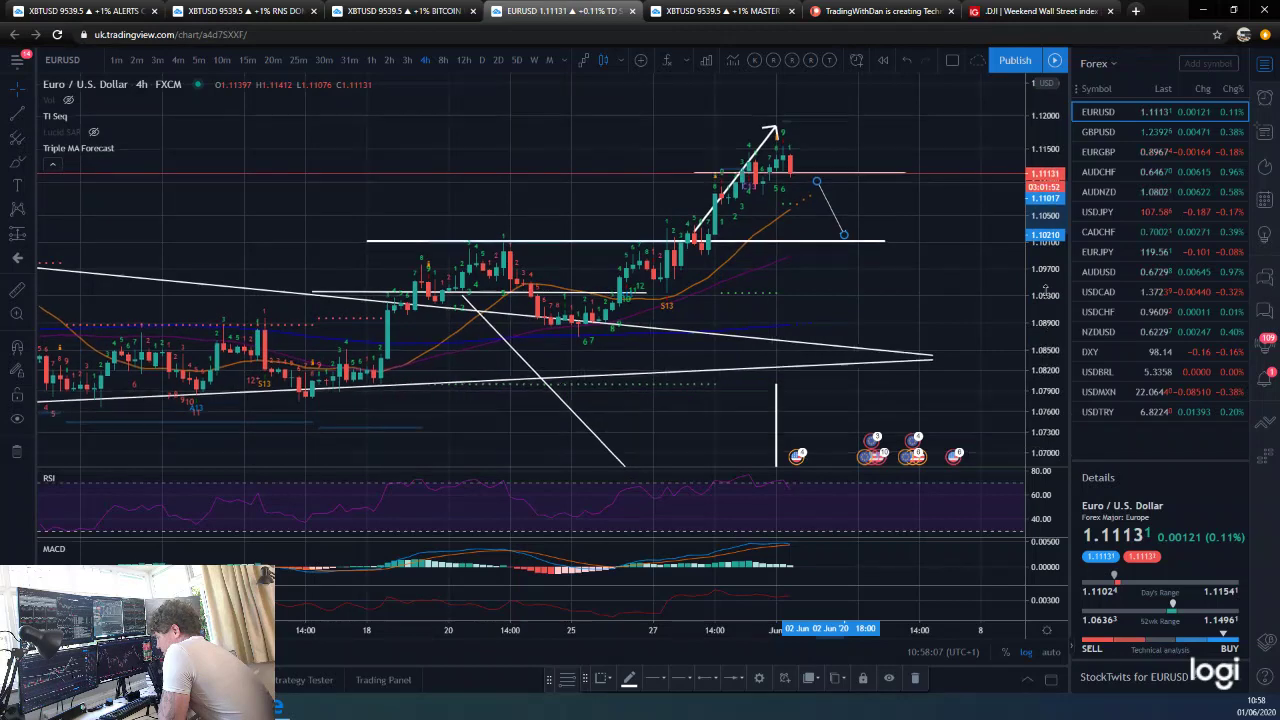
Step: Draw a second descending trend line from about 1.1000 on 3 June to about 1.0856 on 4 June, ending near the triangle's apex
scroll(840, 331, up, 4)
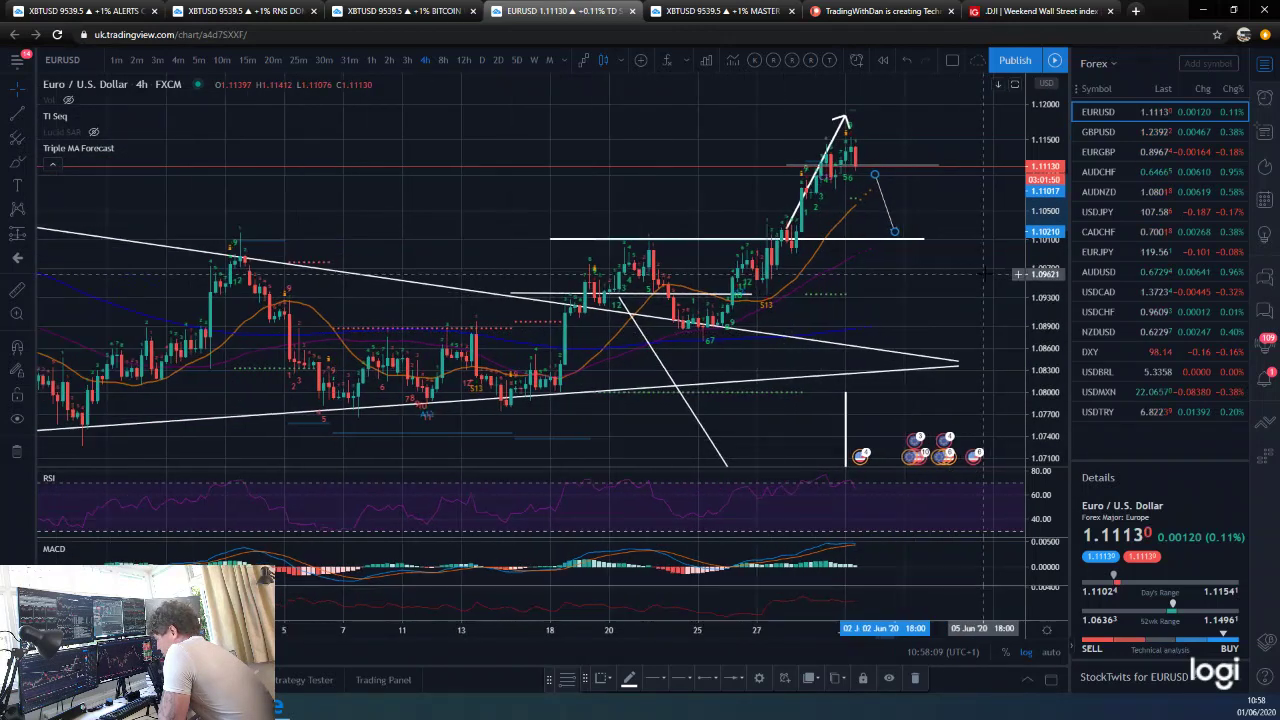
click(900, 341)
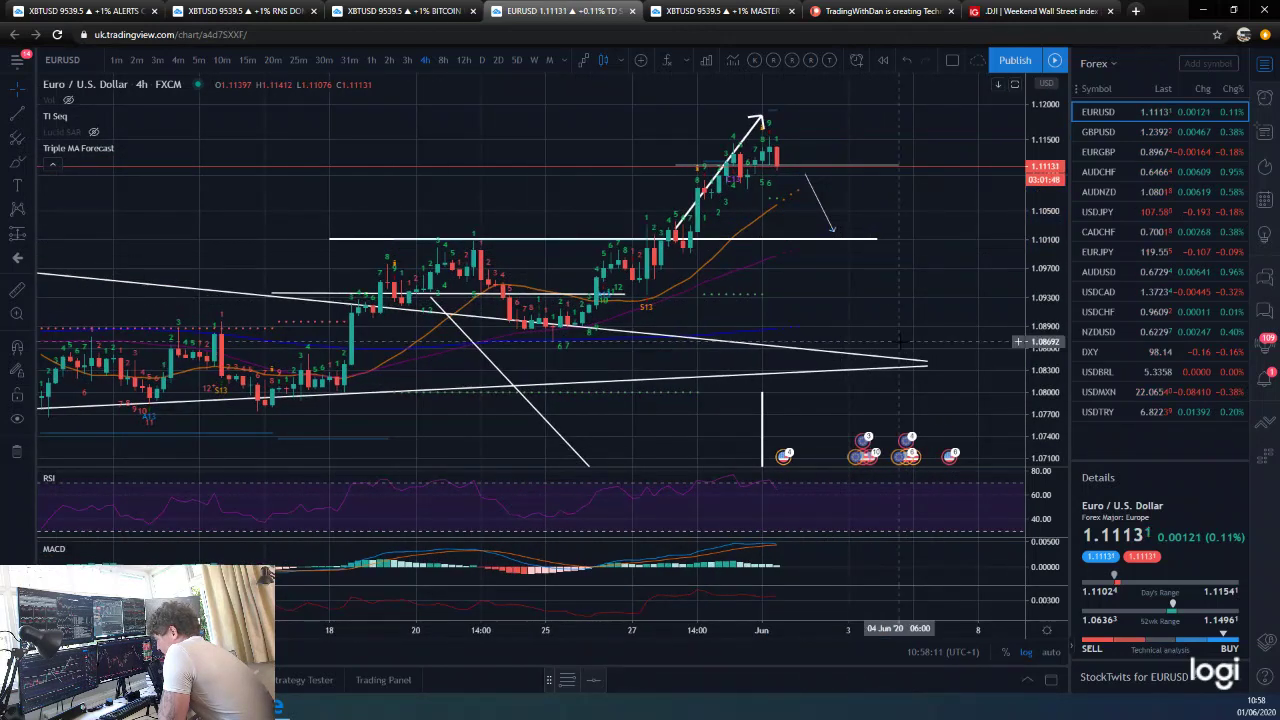
click(712, 239)
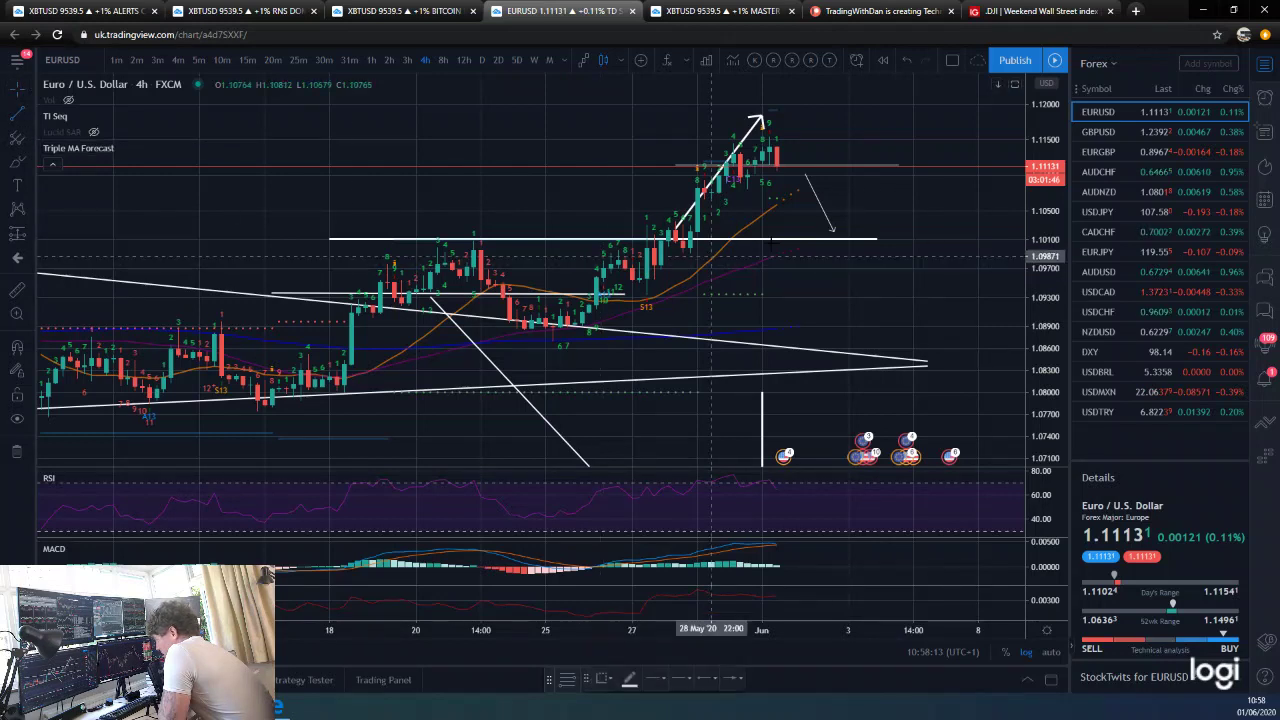
drag(857, 246, 912, 344)
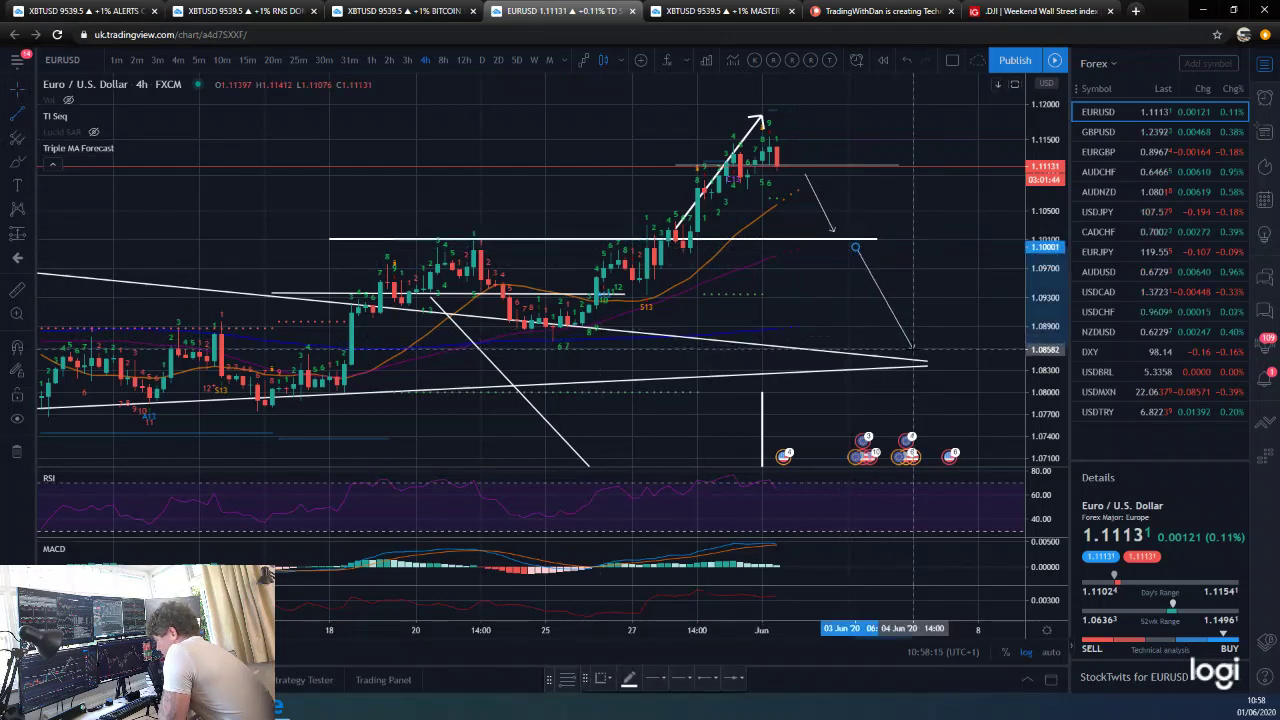
click(906, 350)
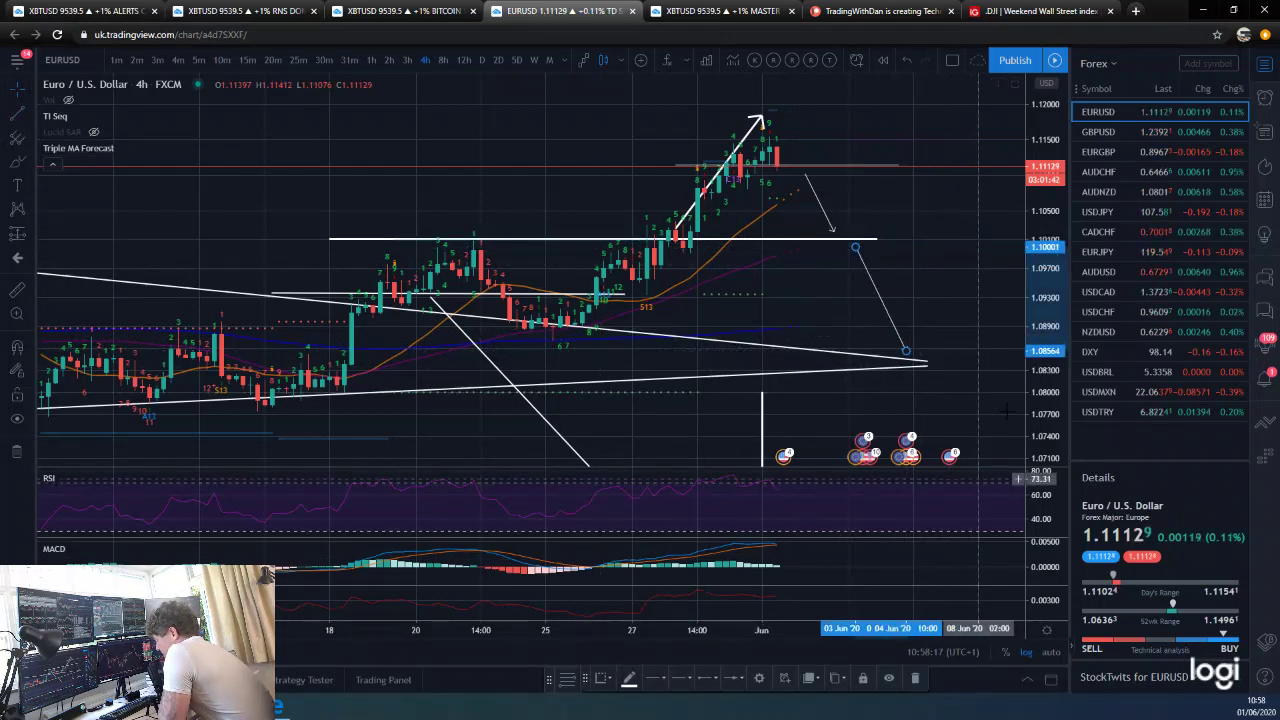
Step: Examine the long downward arrows below the triangle and the triangle's price history from April to June
click(1043, 268)
drag(1043, 268, 1043, 310)
drag(963, 354, 752, 272)
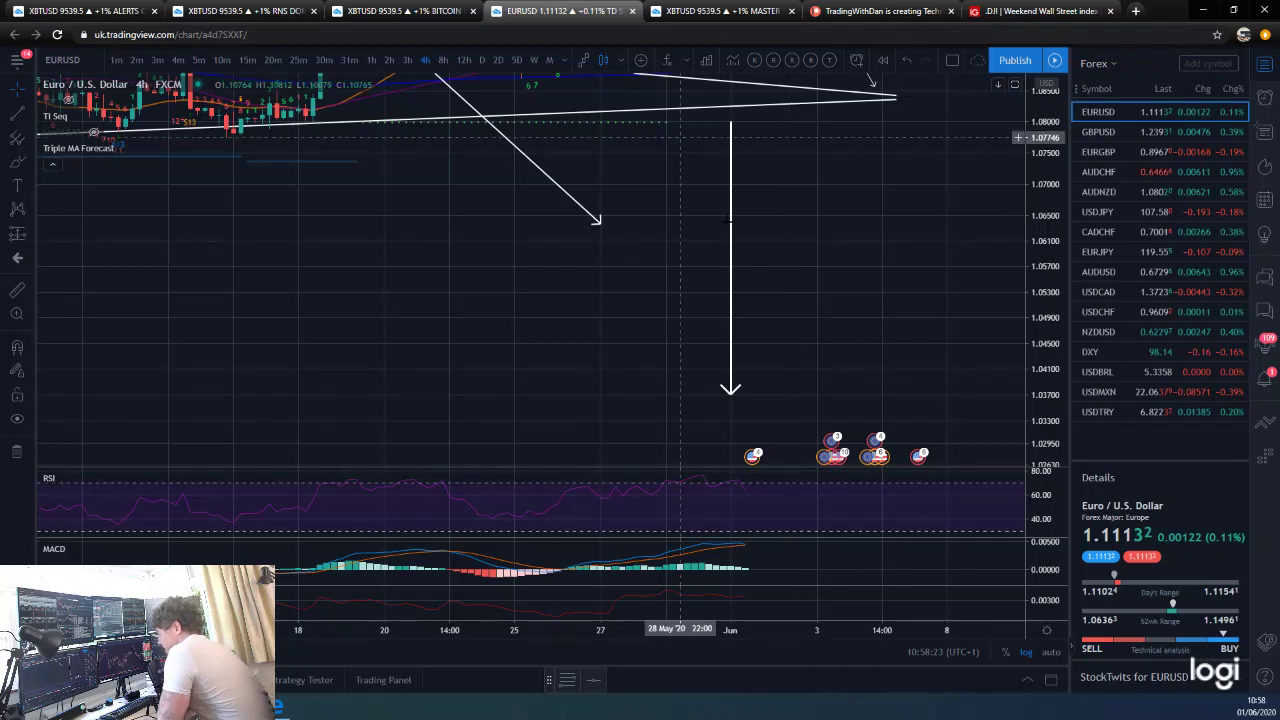
drag(1043, 303, 1015, 318)
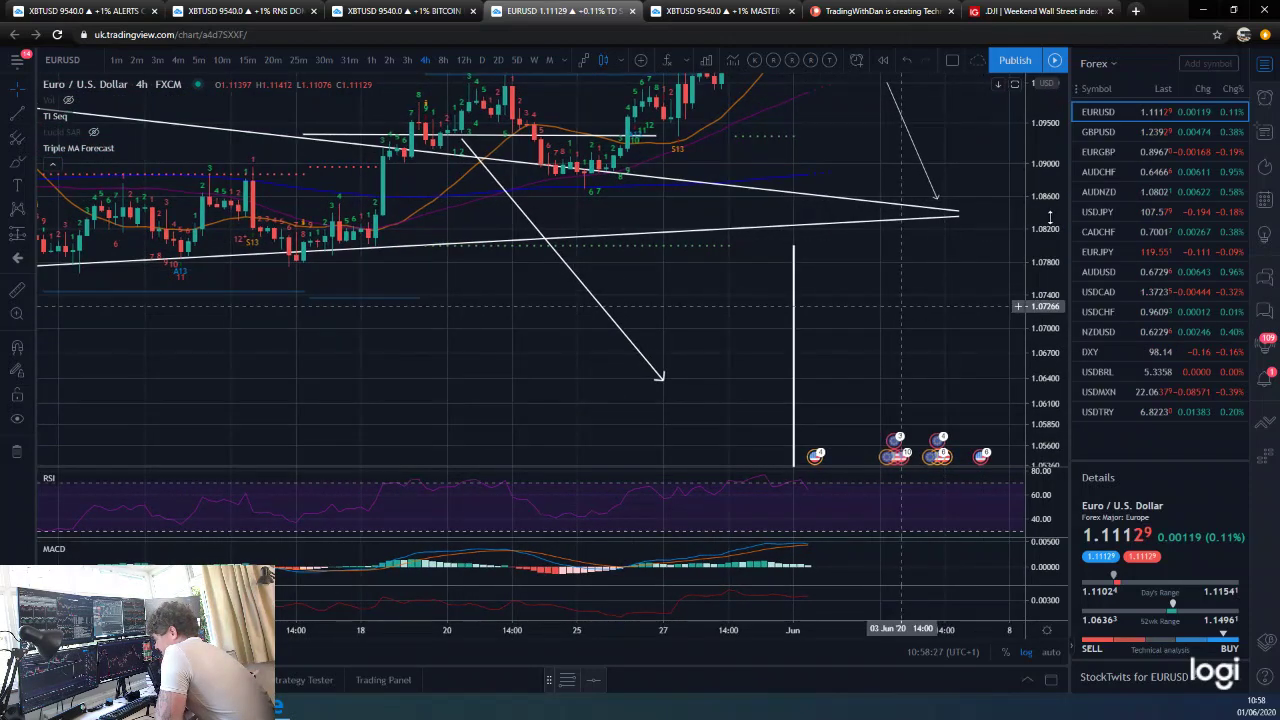
scroll(930, 335, down, 4)
drag(945, 356, 938, 369)
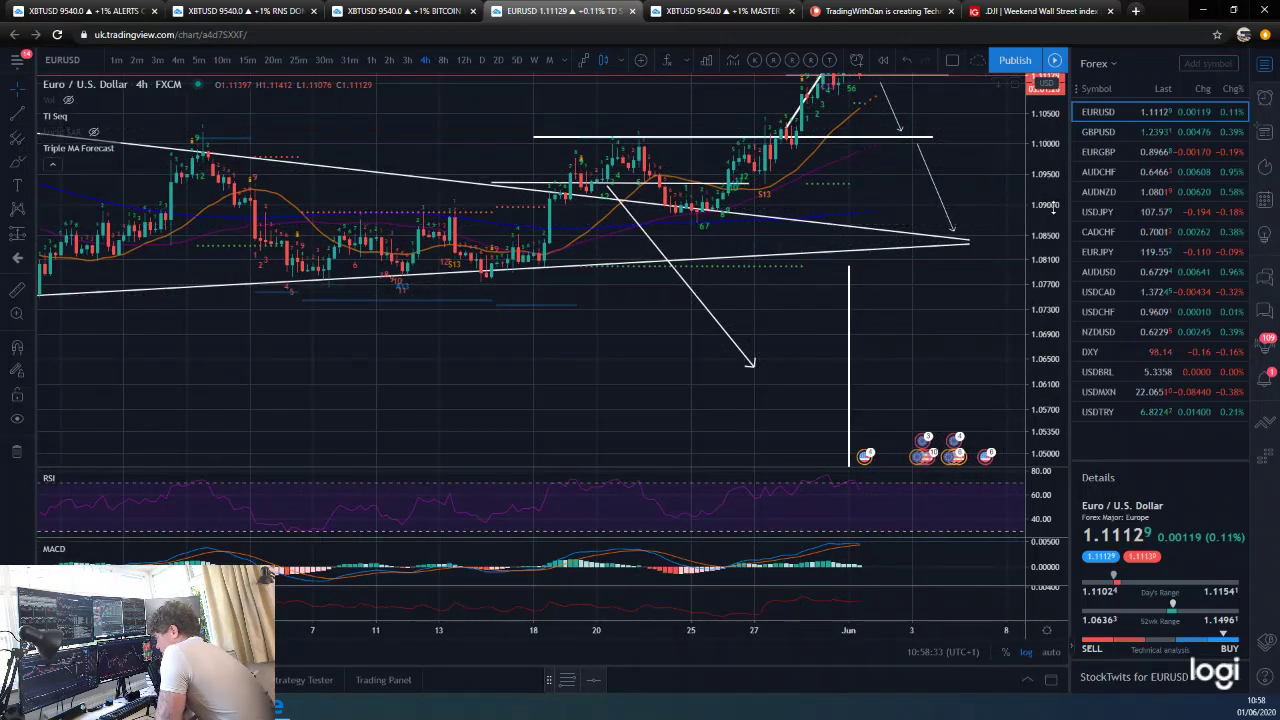
drag(1055, 208, 996, 213)
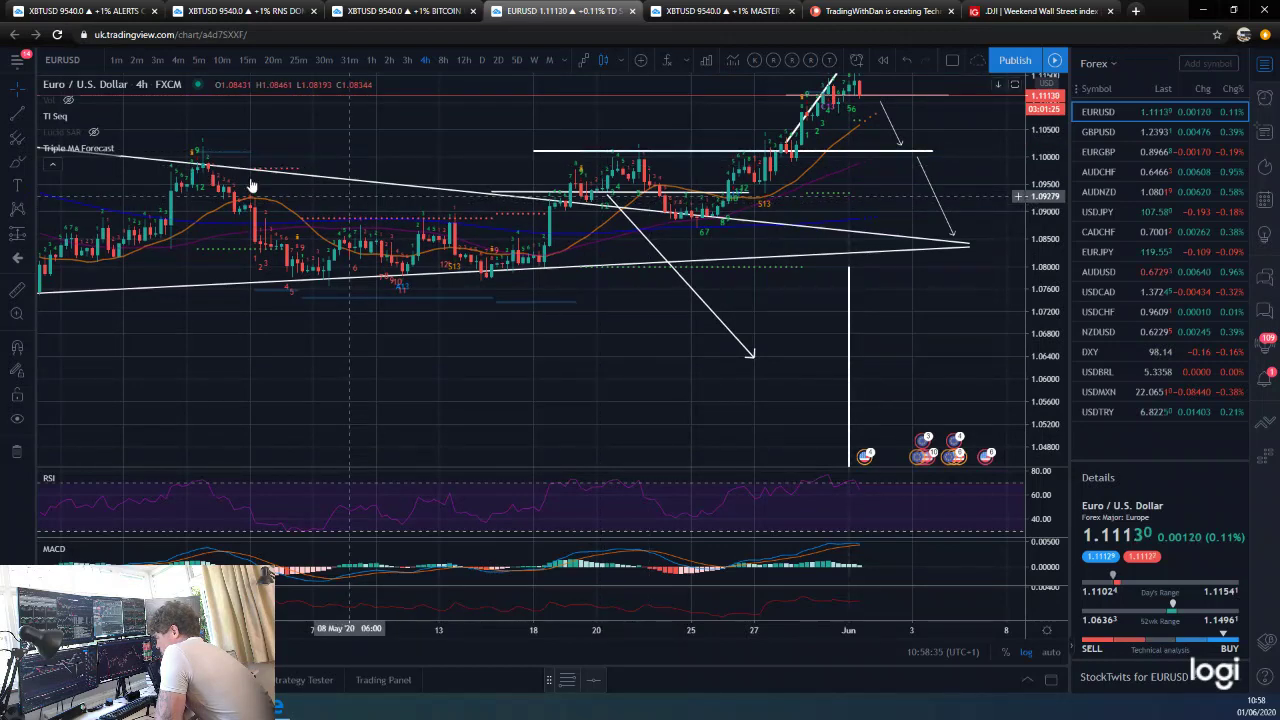
scroll(793, 240, down, 3)
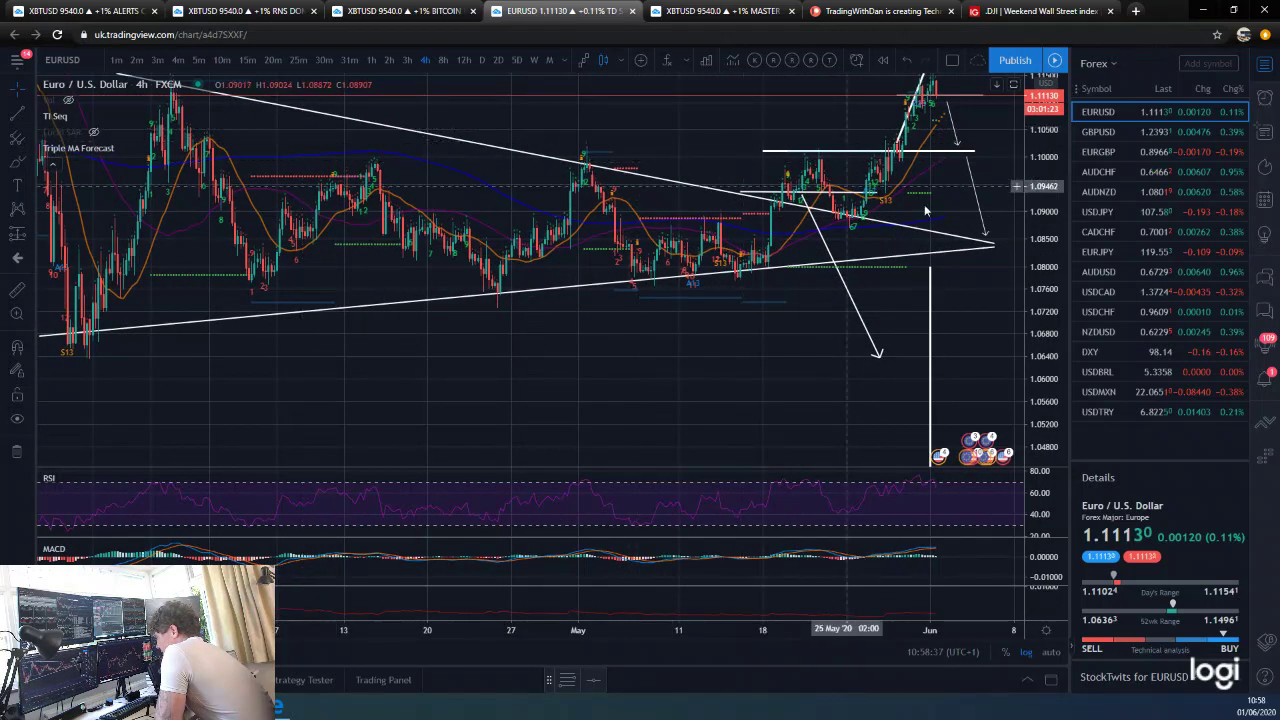
scroll(709, 240, up, 2)
scroll(980, 213, up, 3)
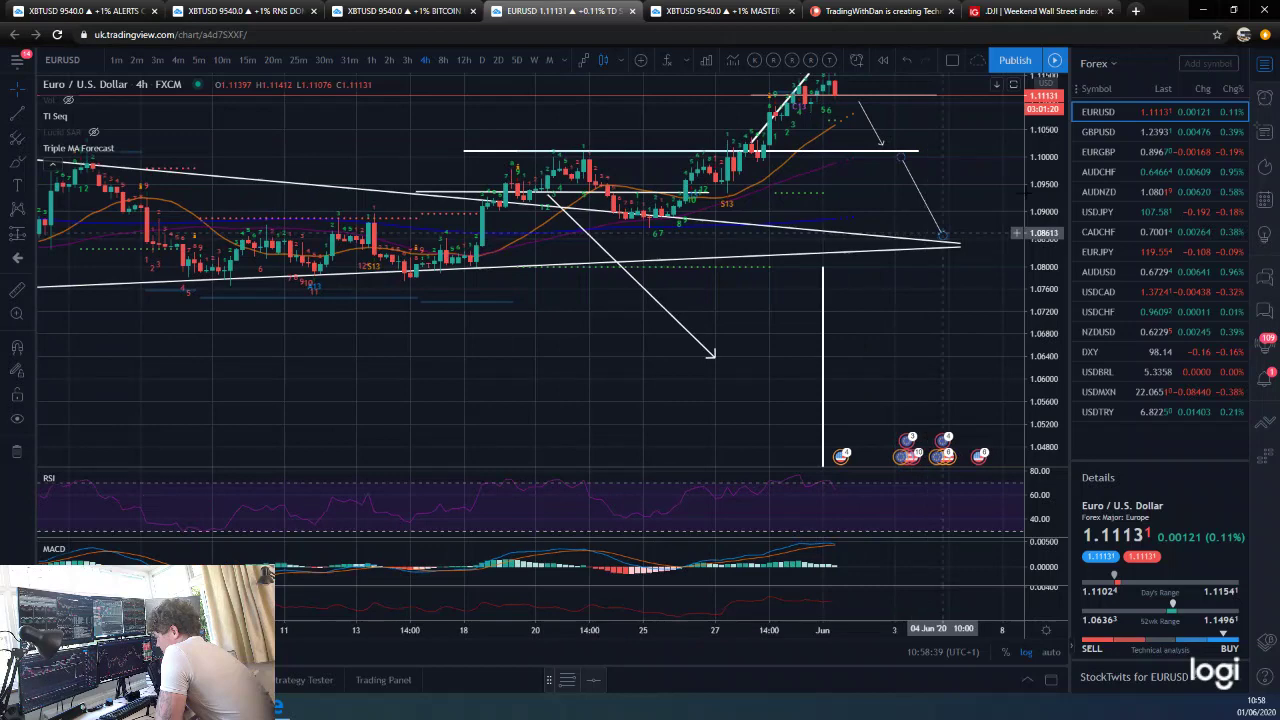
Step: Switch EURUSD to the 12-hour timeframe and inspect the breakout candles against the moving averages and pullback arrows
text(12h)
key(Return)
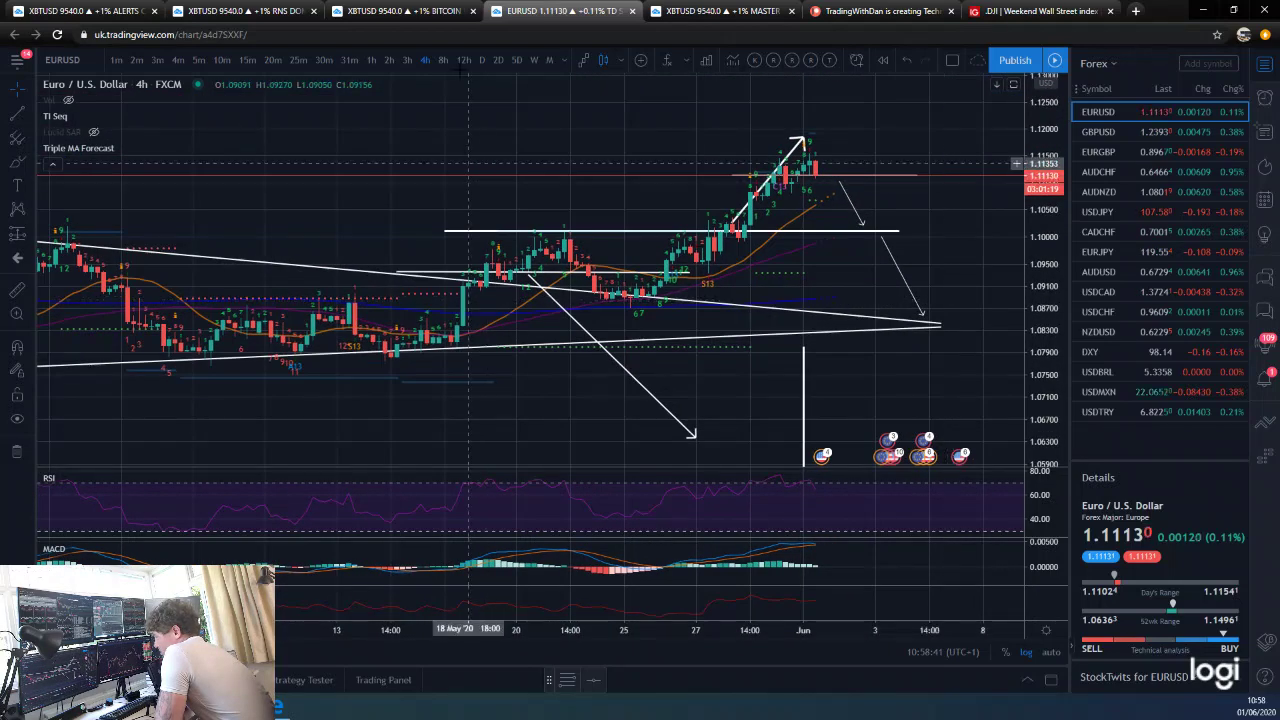
scroll(978, 239, up, 3)
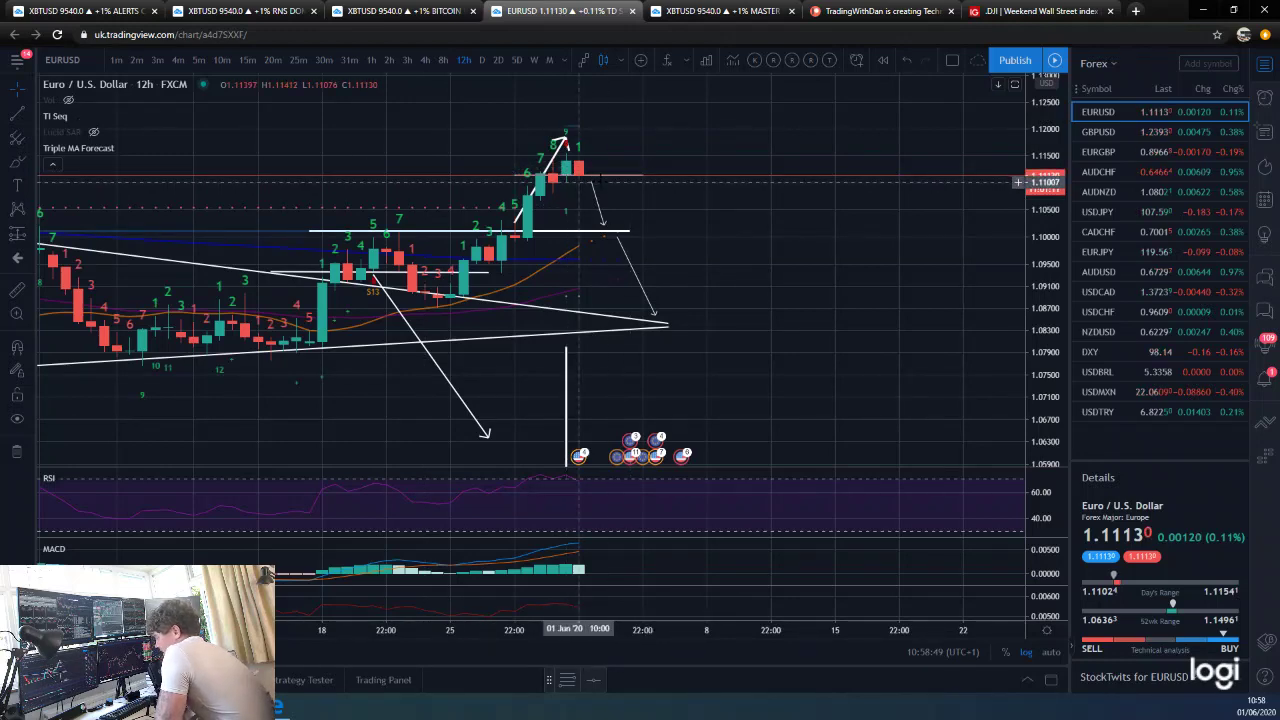
scroll(579, 182, down, 4)
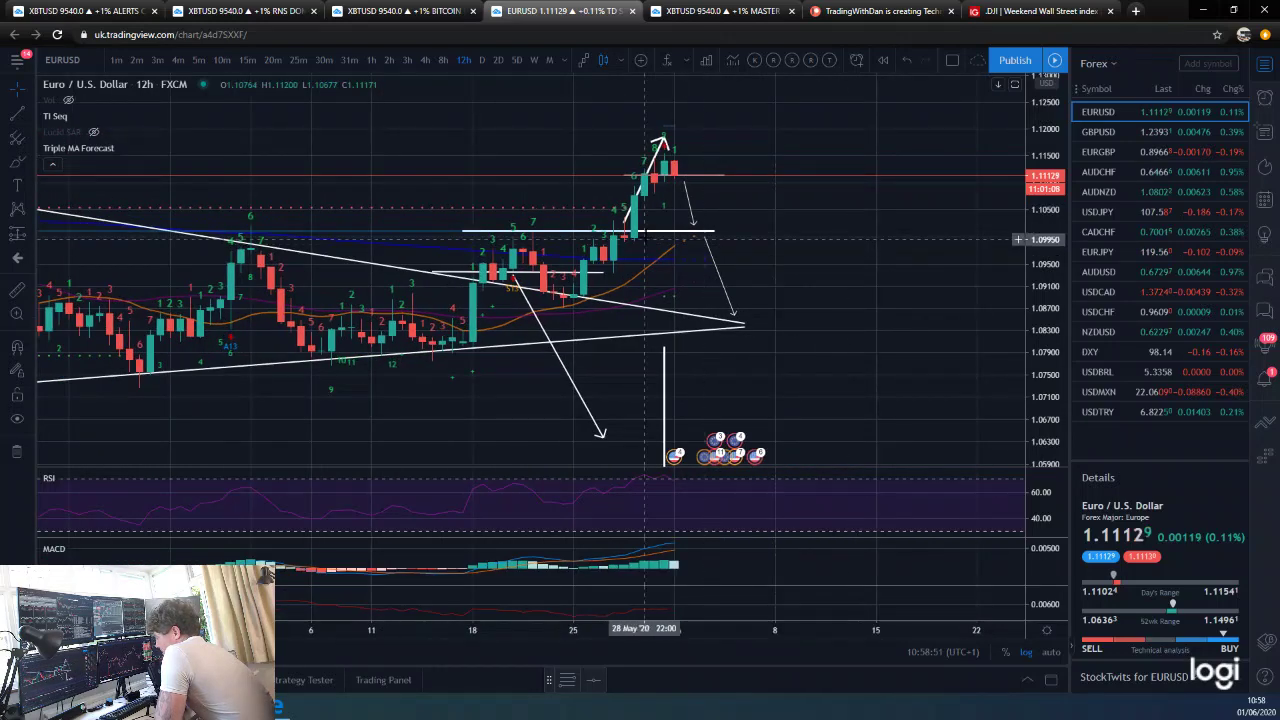
scroll(640, 210, up, 2)
click(624, 222)
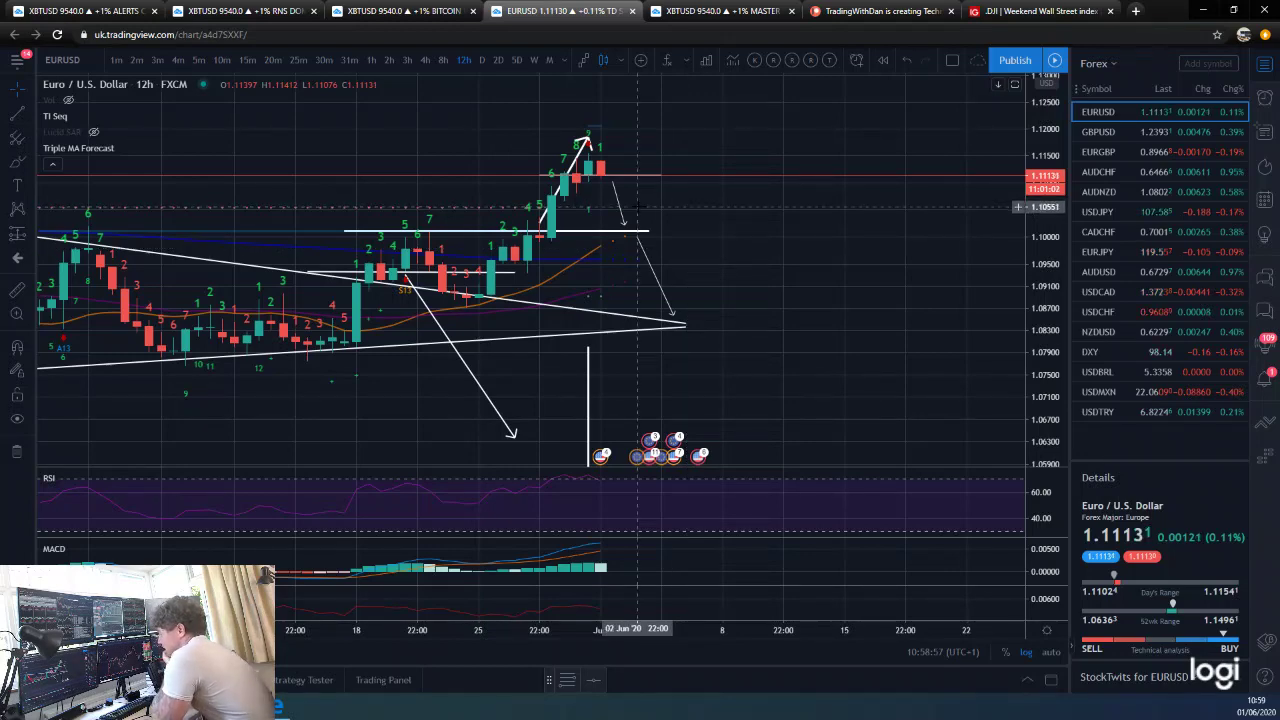
Step: Return EURUSD to the 4-hour timeframe and compare the two pullback arrows with the breakout level, triangle and long vertical down arrow
click(425, 60)
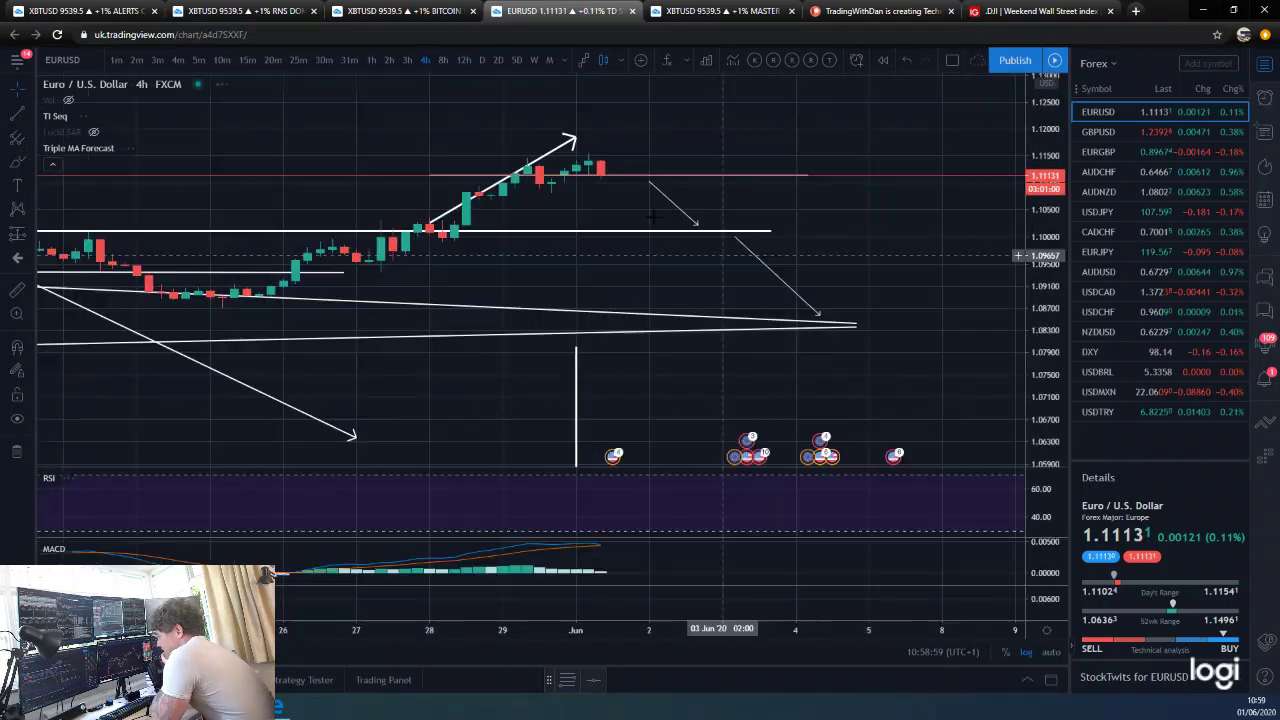
scroll(652, 215, down, 5)
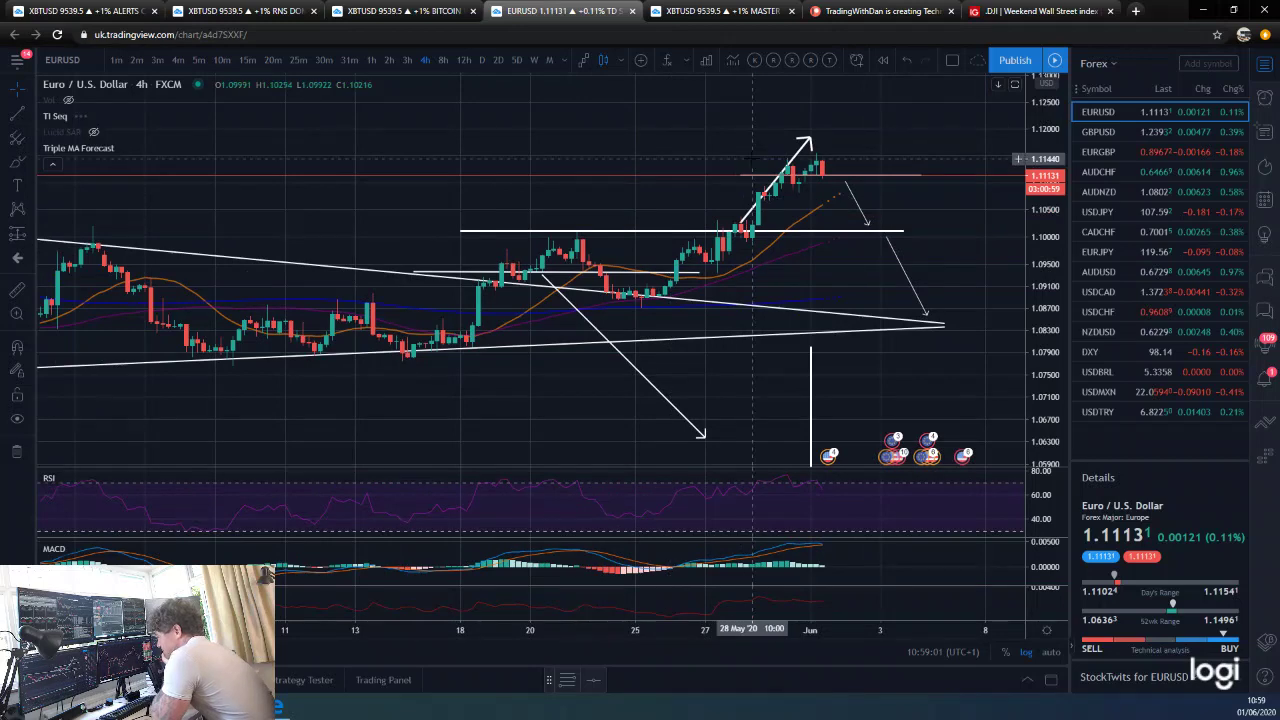
scroll(753, 170, up, 2)
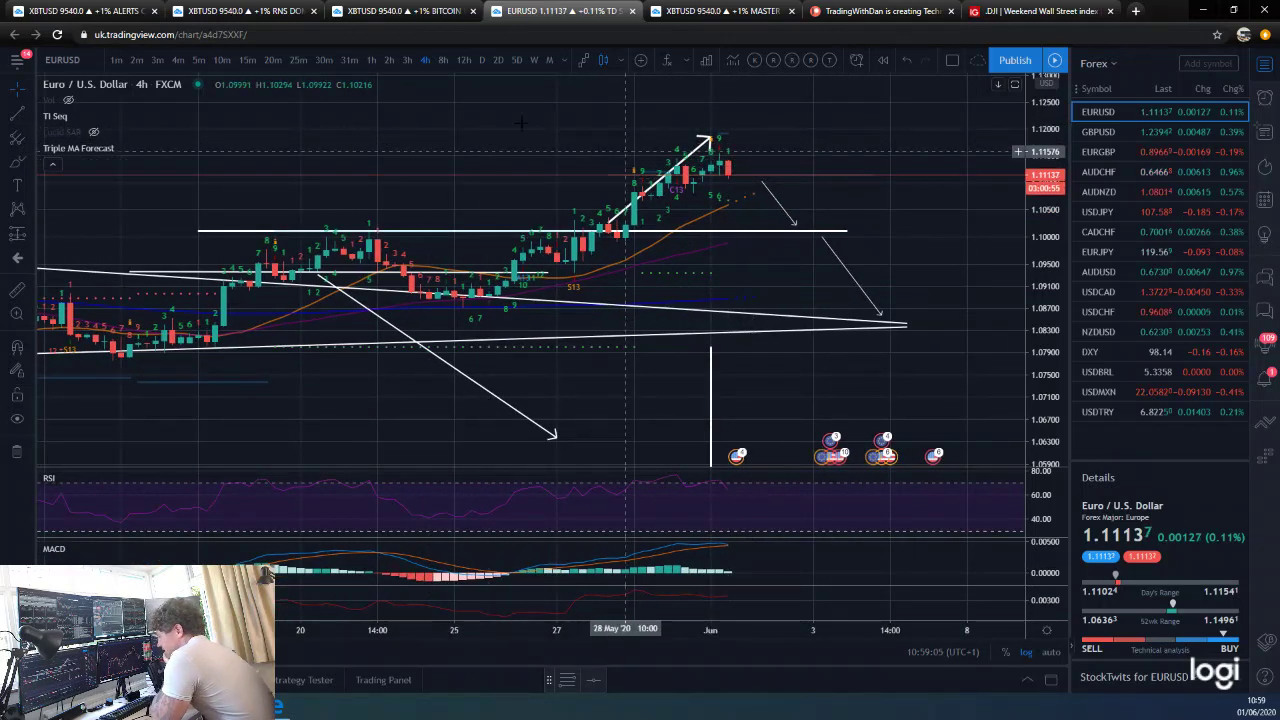
scroll(478, 139, down, 2)
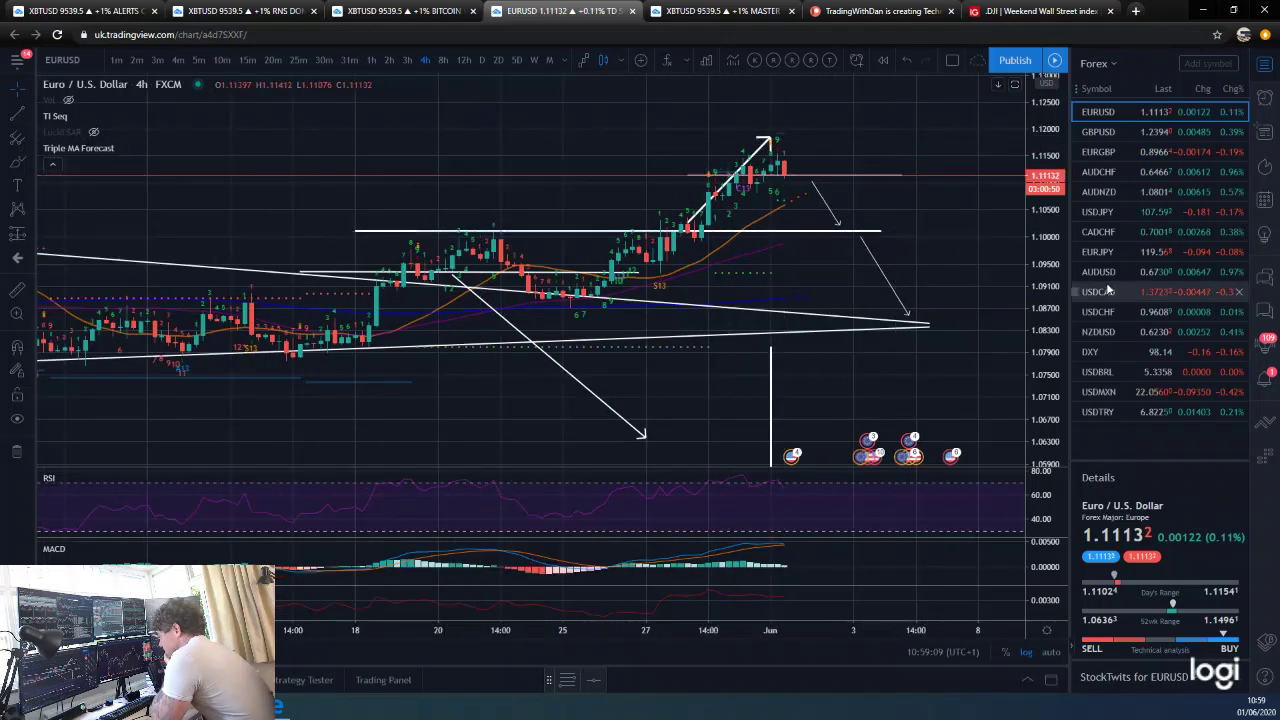
drag(1048, 248, 1020, 270)
scroll(1020, 283, down, 3)
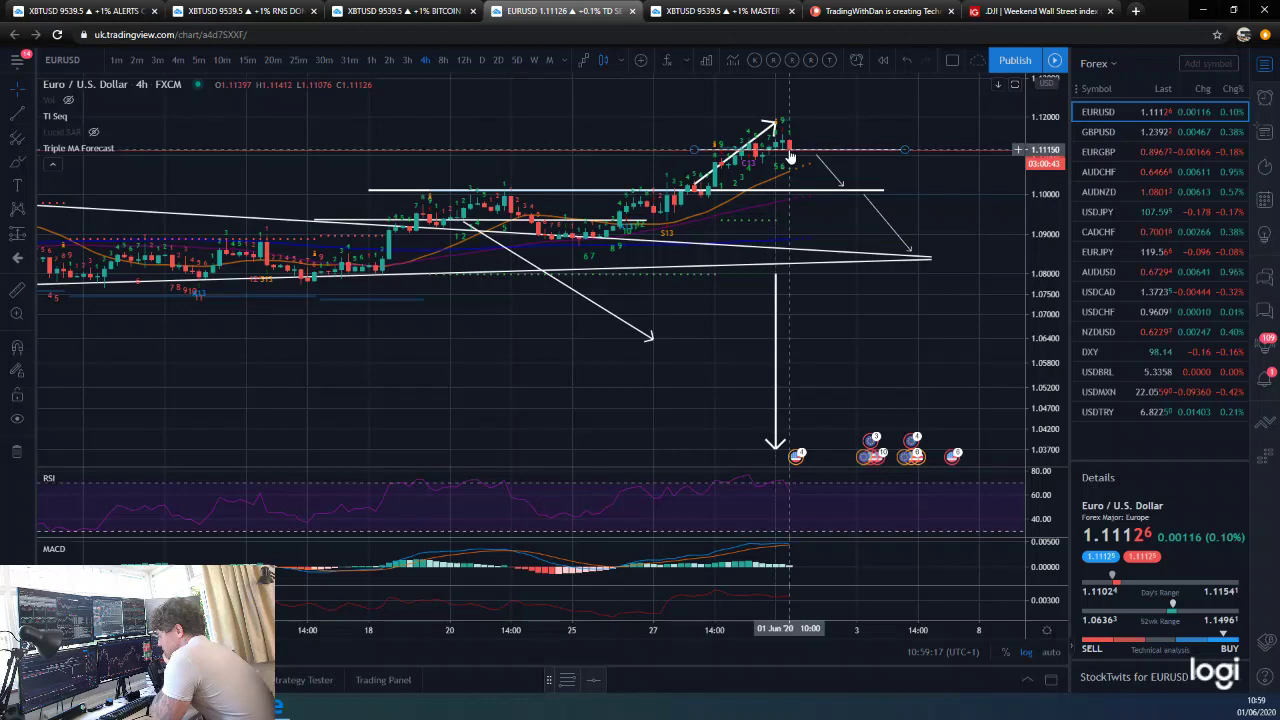
scroll(778, 148, up, 2)
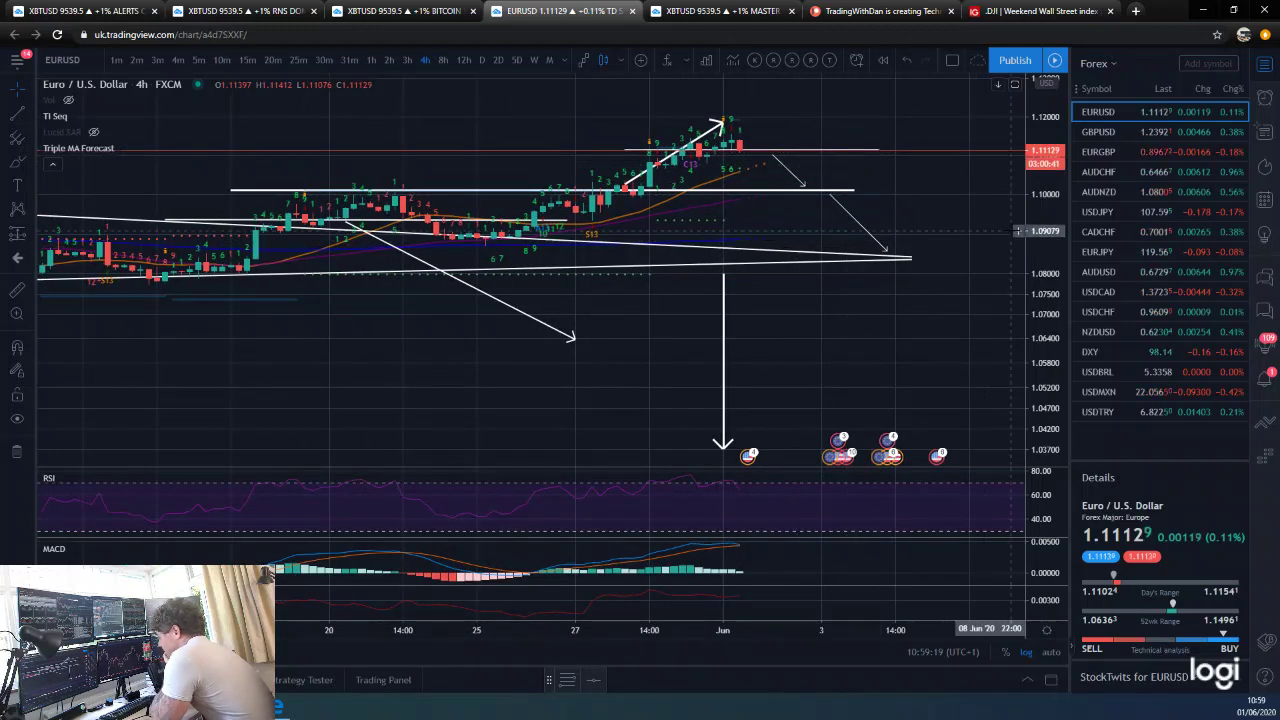
scroll(1018, 230, down, 1)
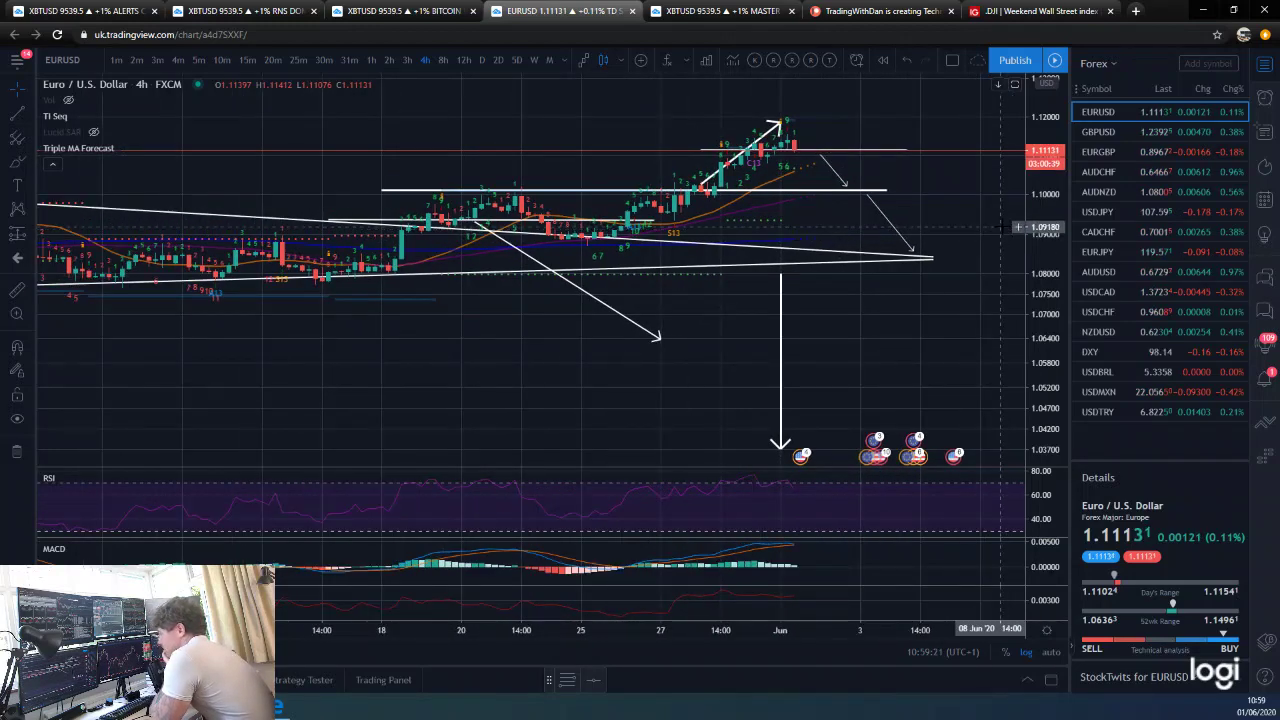
scroll(957, 295, up, 1)
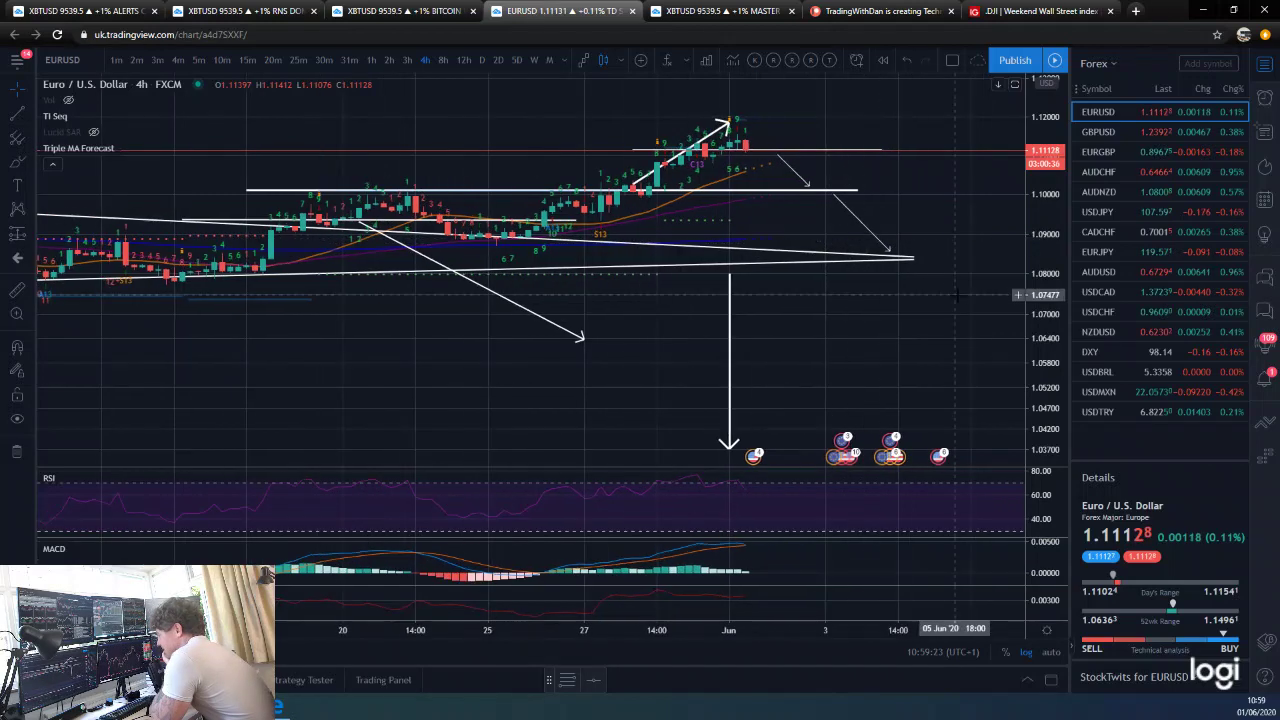
drag(1040, 245, 1040, 272)
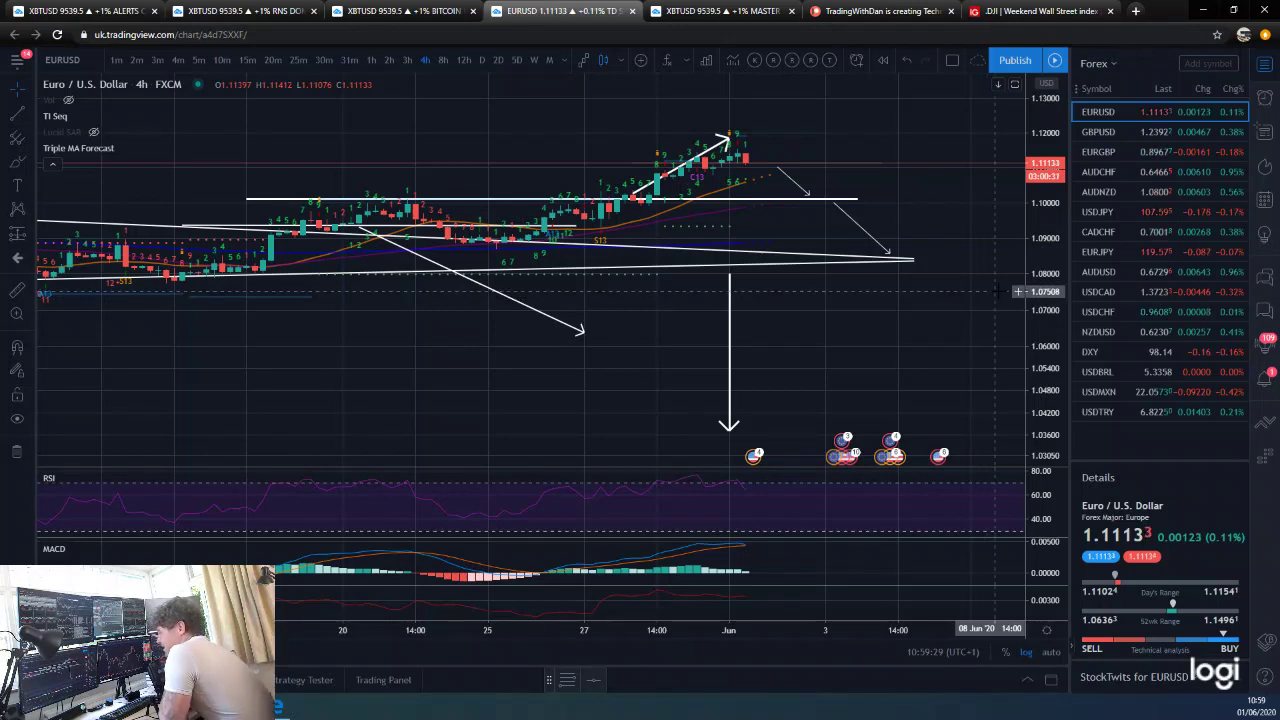
Step: Switch the chart to GBPUSD and inspect its May candles around the thick horizontal level on the 4-hour timeframe
key(Down)
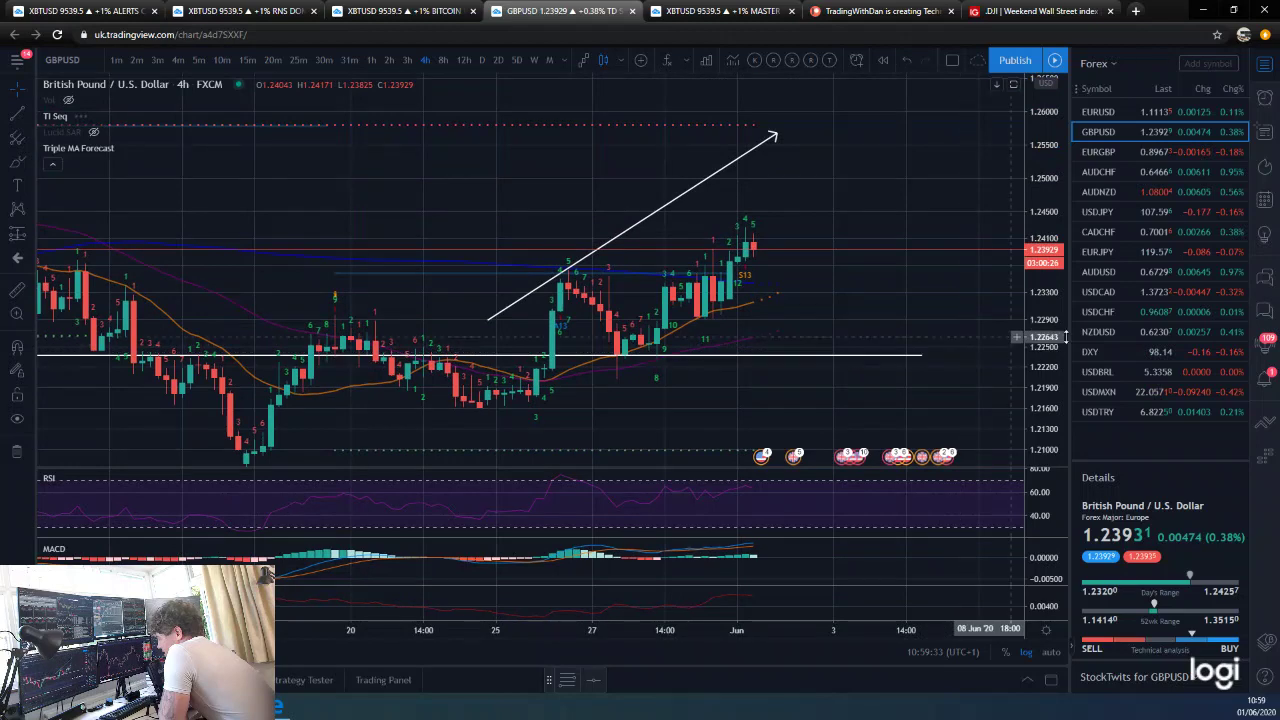
scroll(903, 305, down, 2)
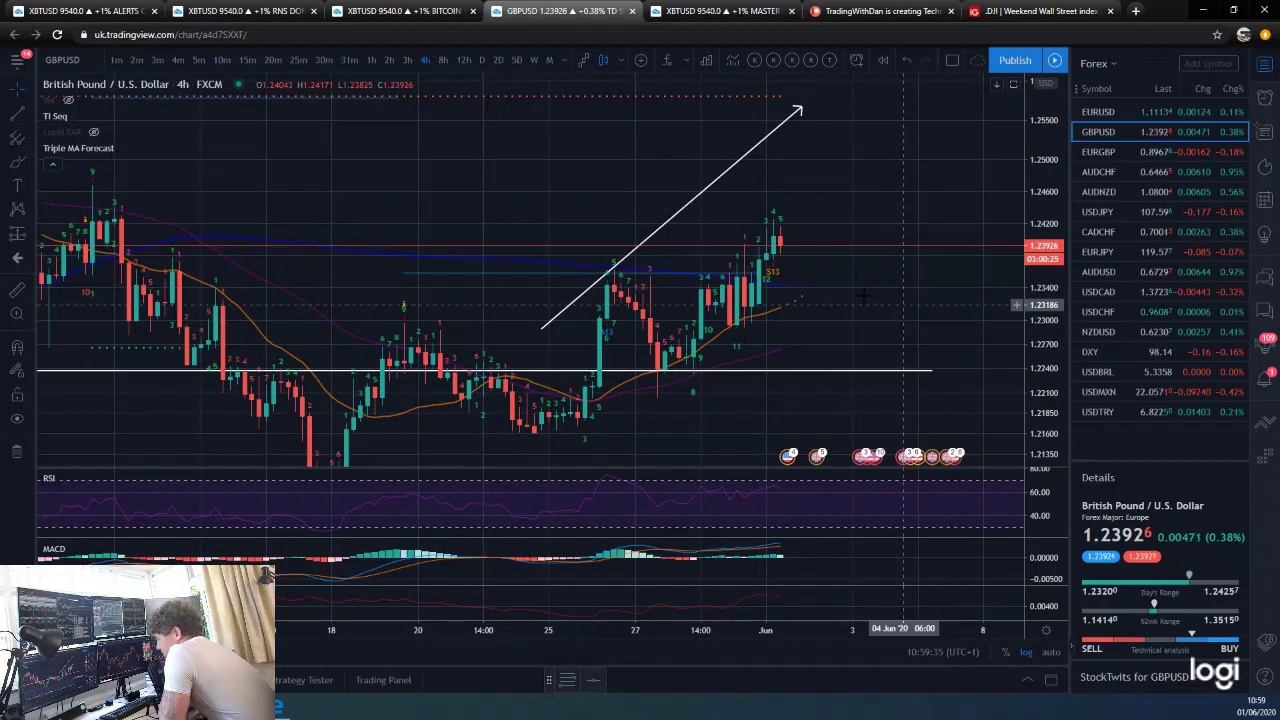
scroll(825, 320, down, 2)
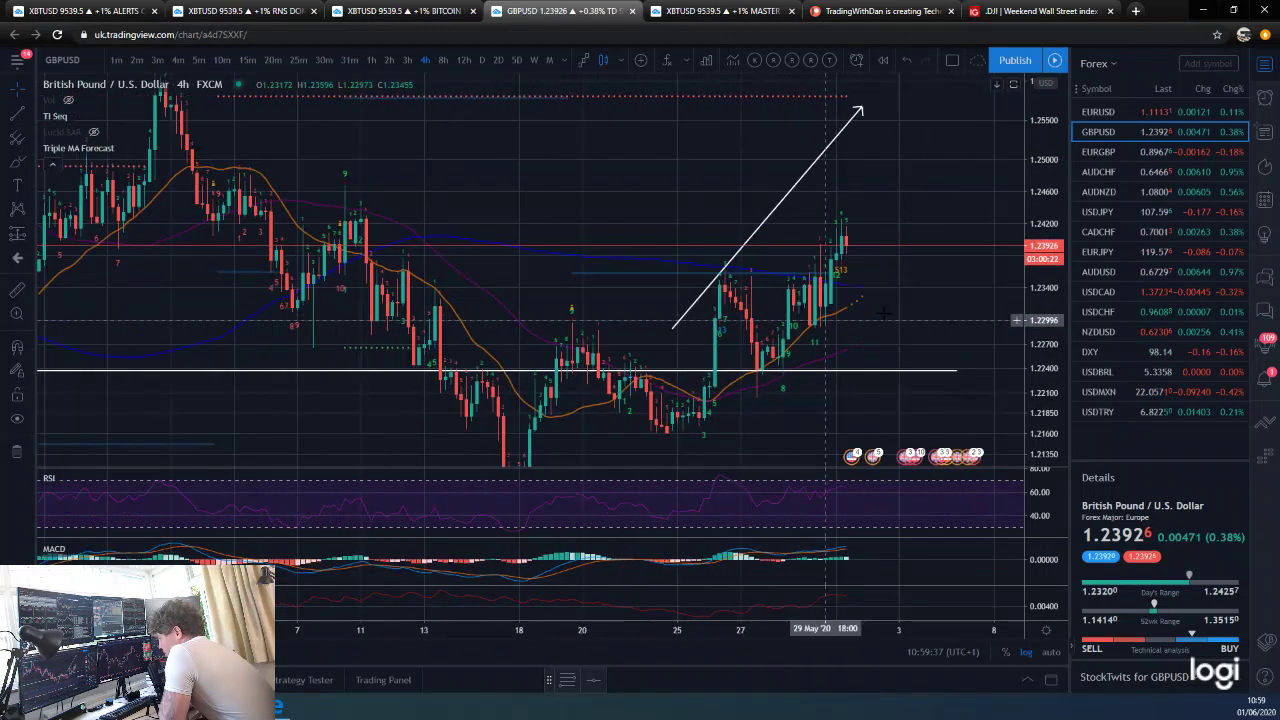
scroll(880, 312, up, 1)
Step: Check GBPUSD on the 12-hour, 2-day, daily and weekly timeframes, and return to the 4-hour chart
click(463, 60)
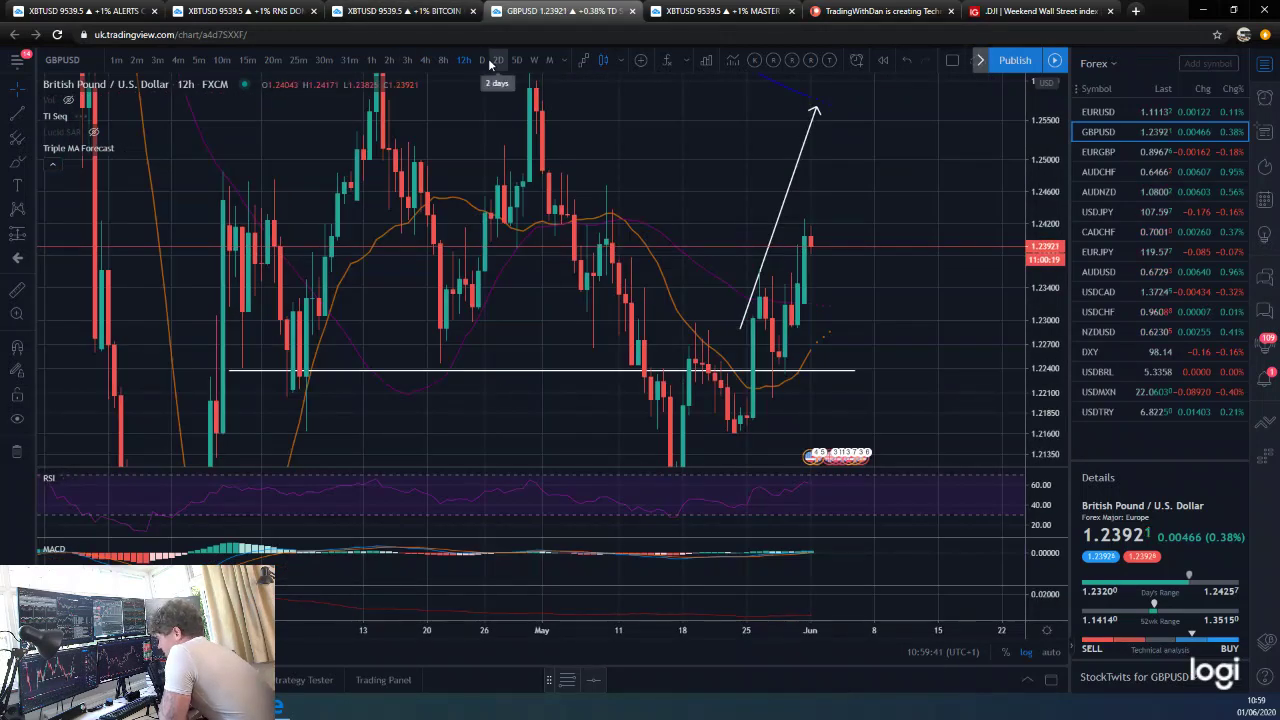
click(488, 59)
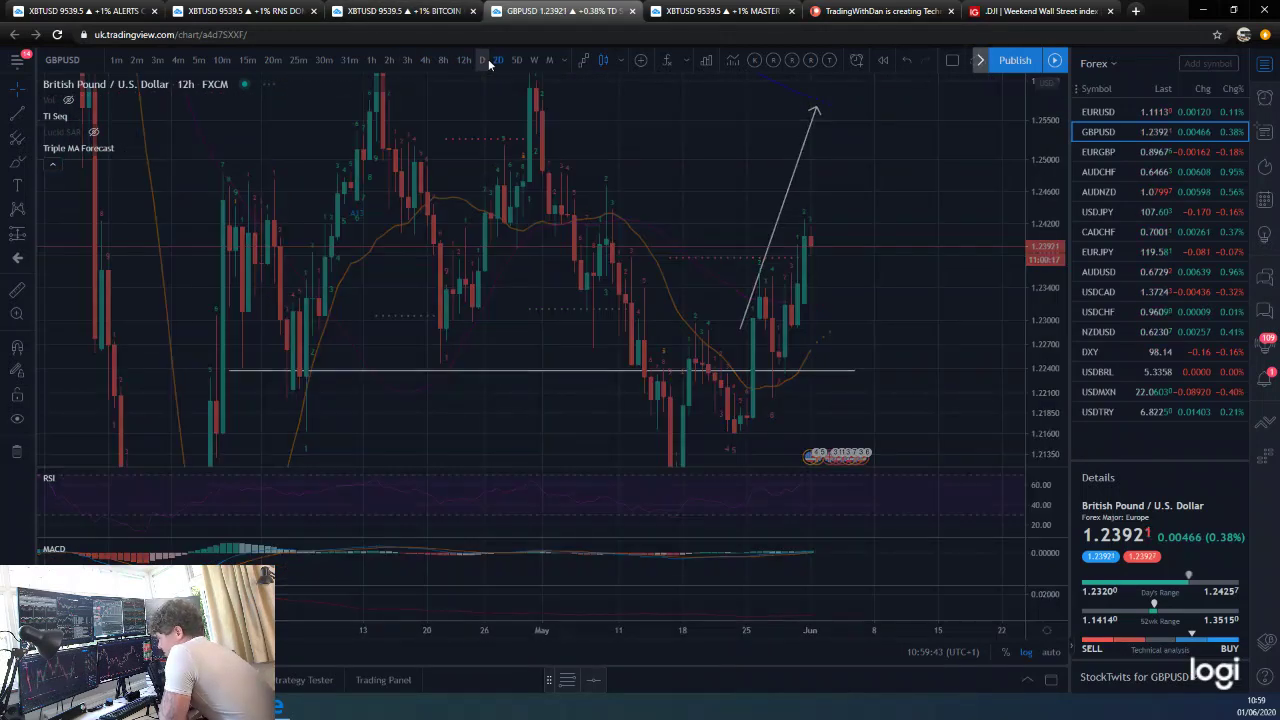
click(477, 60)
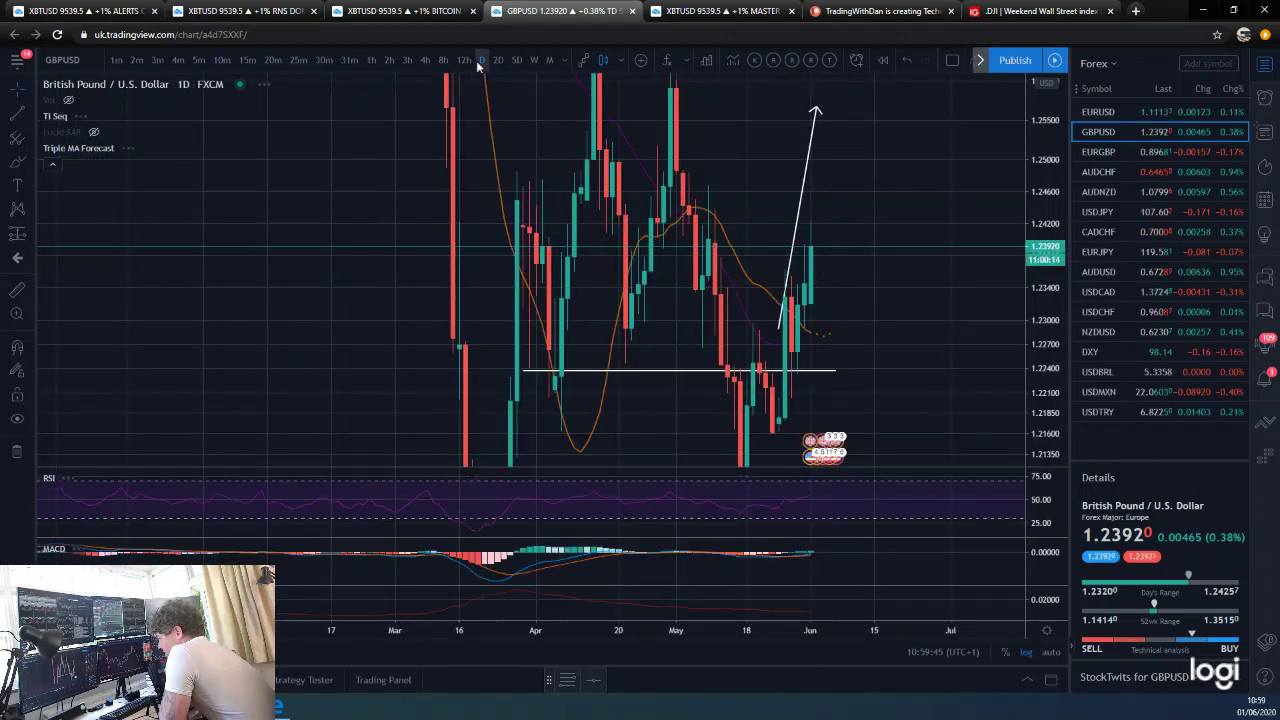
click(531, 61)
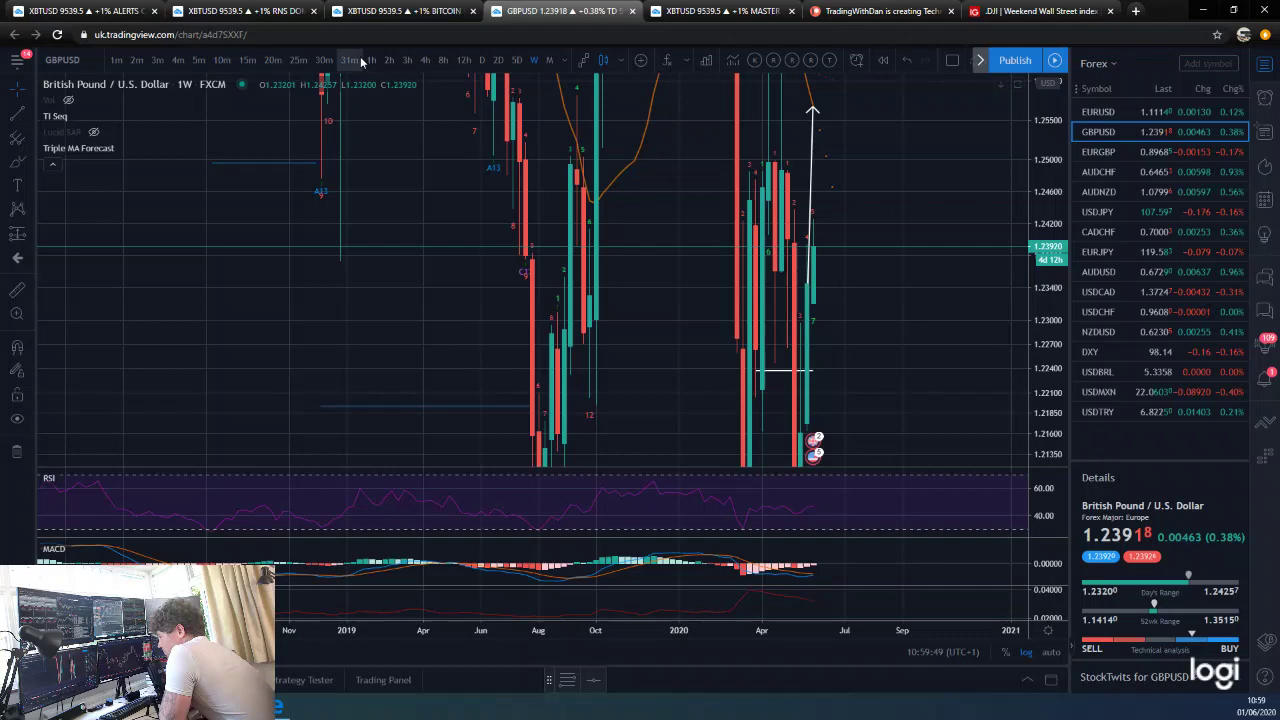
click(428, 61)
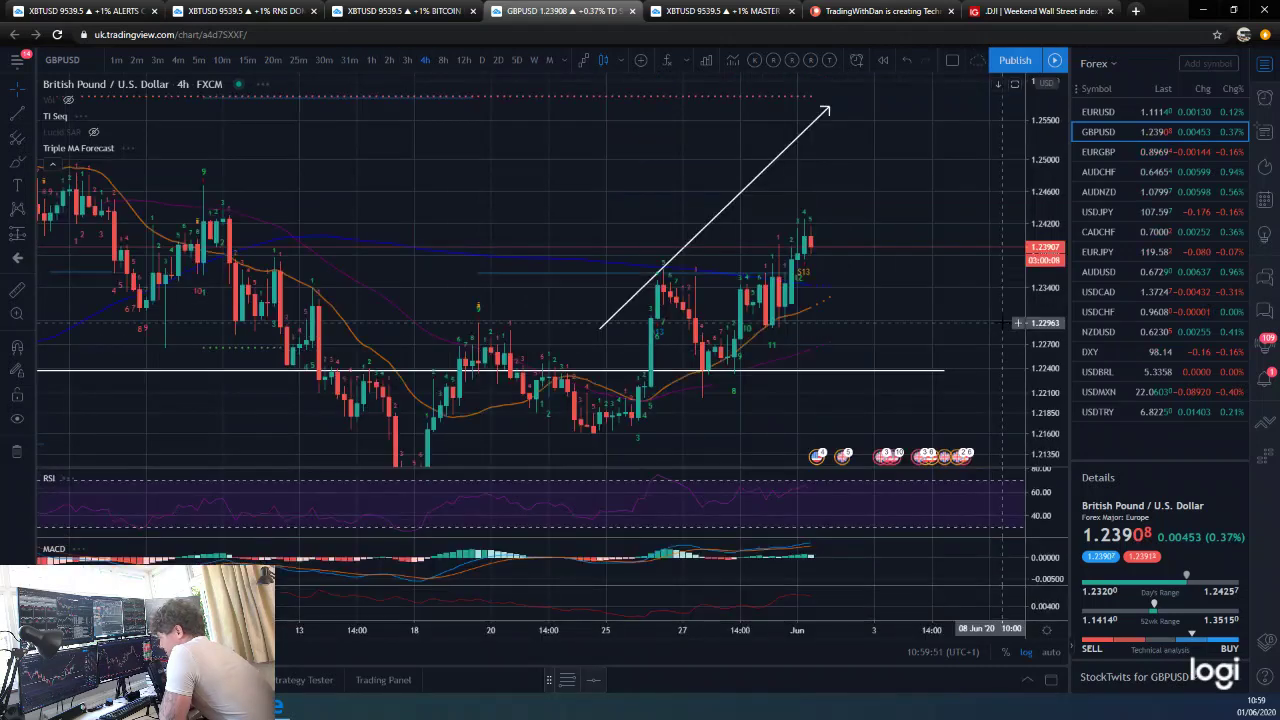
Step: Examine the rising white arrow and the horizontal support level against the GBPUSD price history from April to June
drag(1061, 335, 1061, 262)
drag(949, 299, 950, 245)
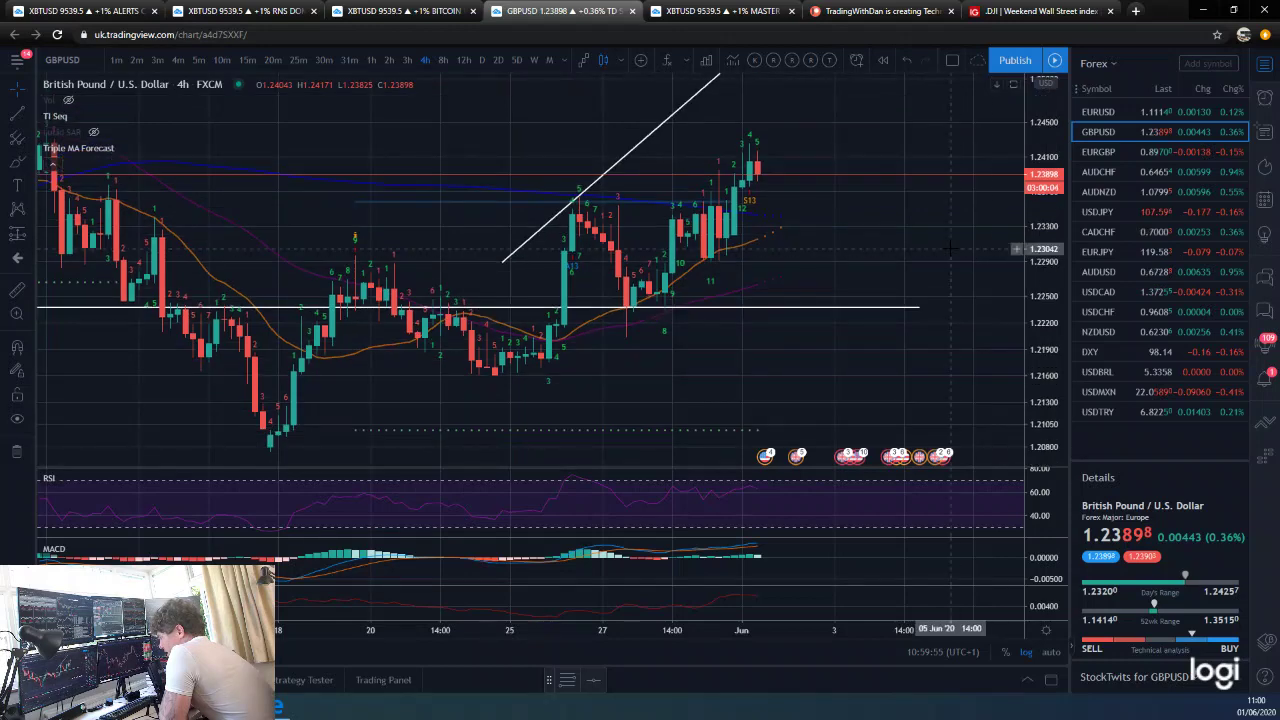
scroll(950, 247, down, 5)
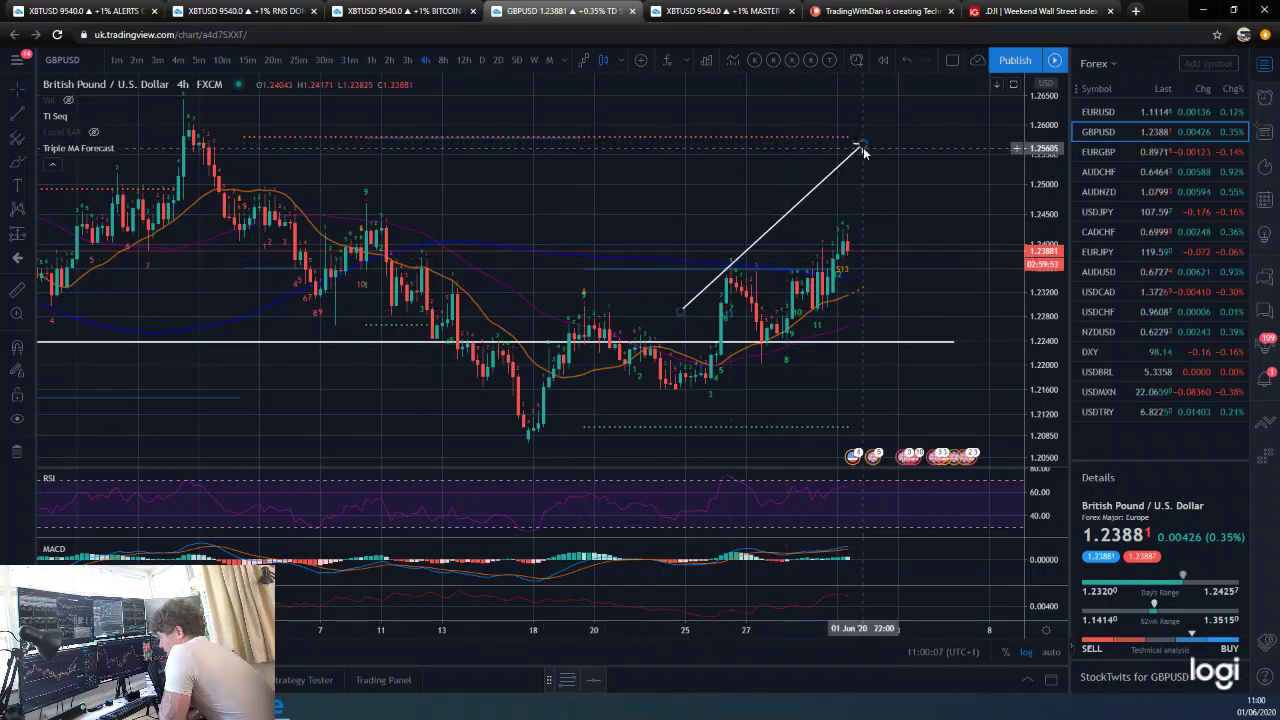
scroll(903, 131, down, 5)
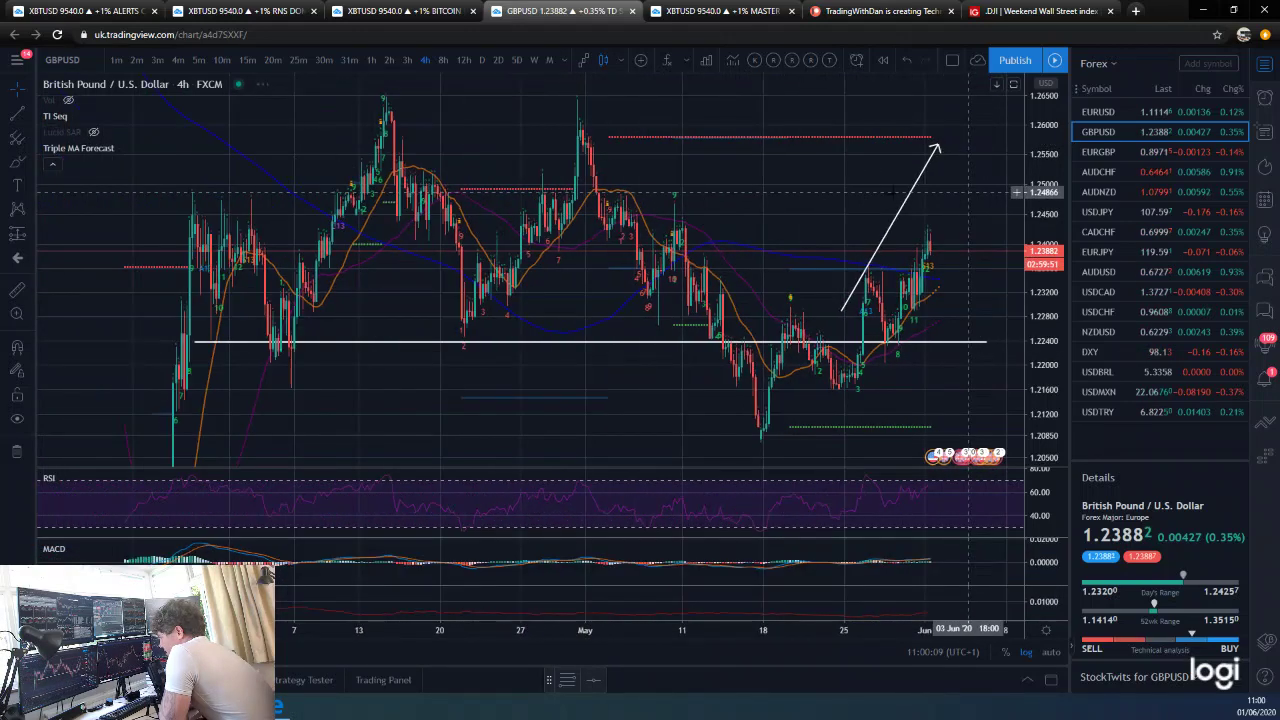
Step: Examine GBPUSD's rising white arrow against the recent candles, the red dotted target level and the thick horizontal support
scroll(968, 191, down, 1)
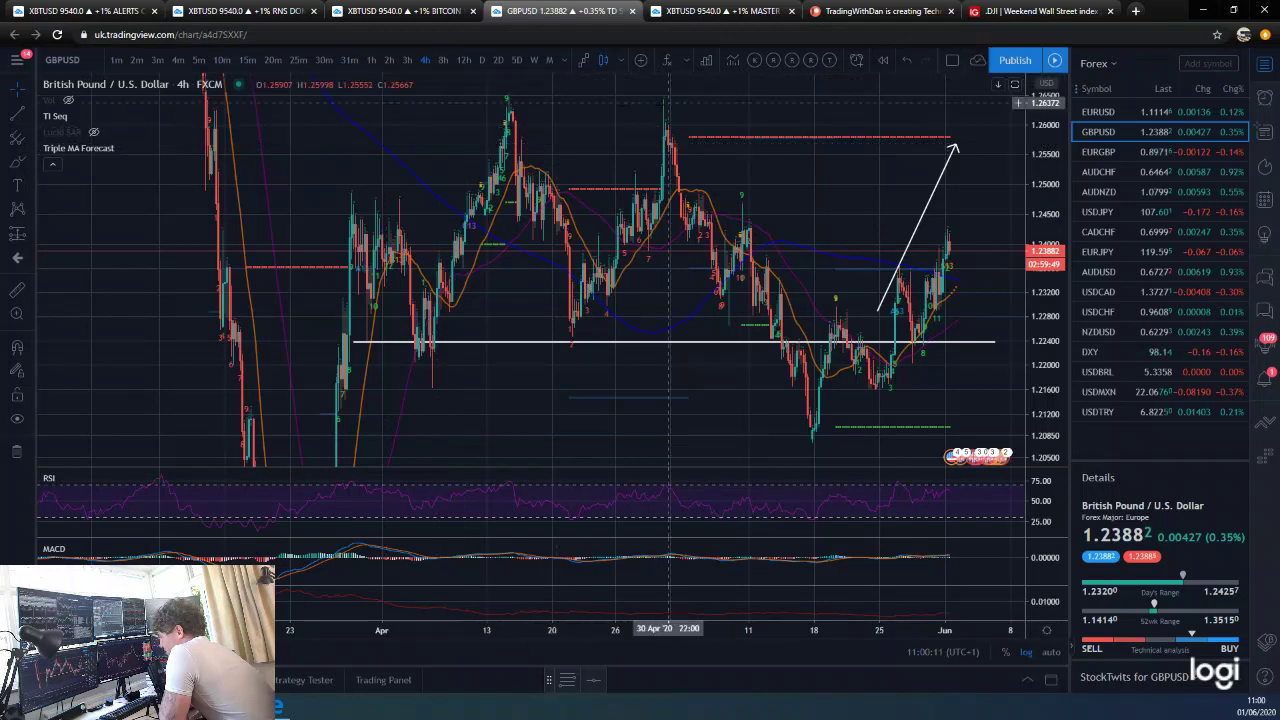
drag(774, 206, 673, 237)
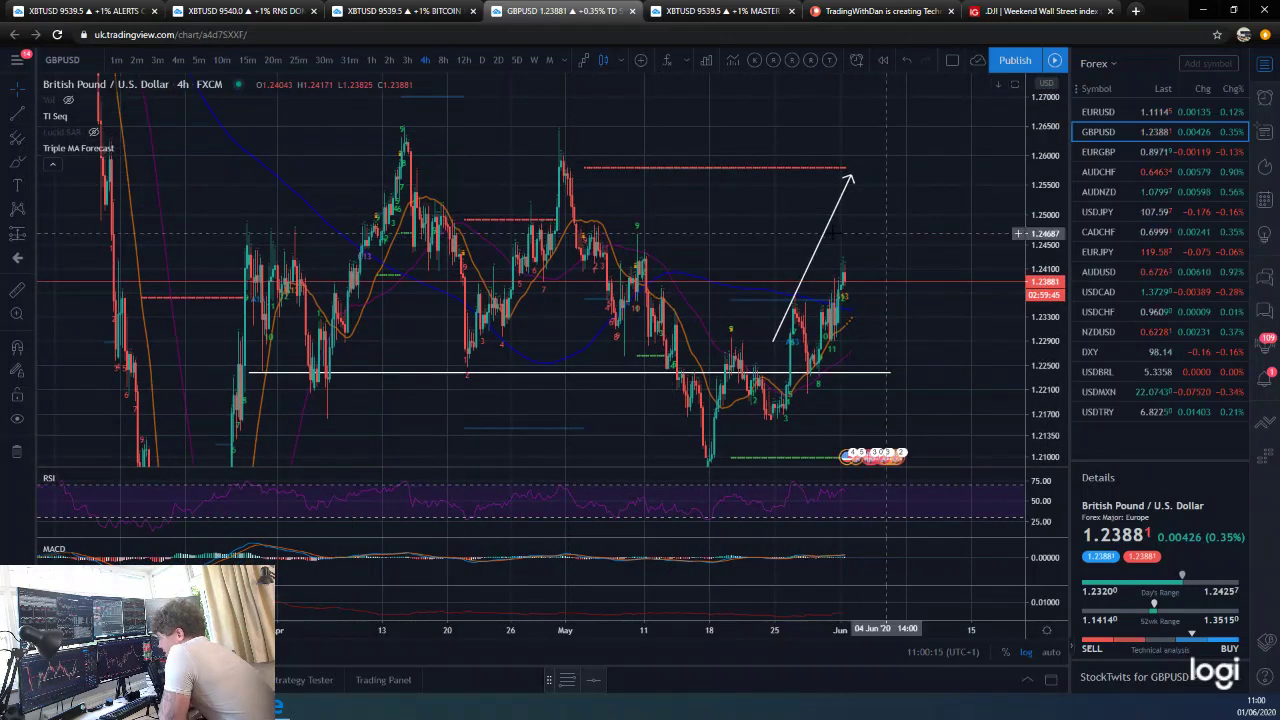
scroll(860, 227, up, 2)
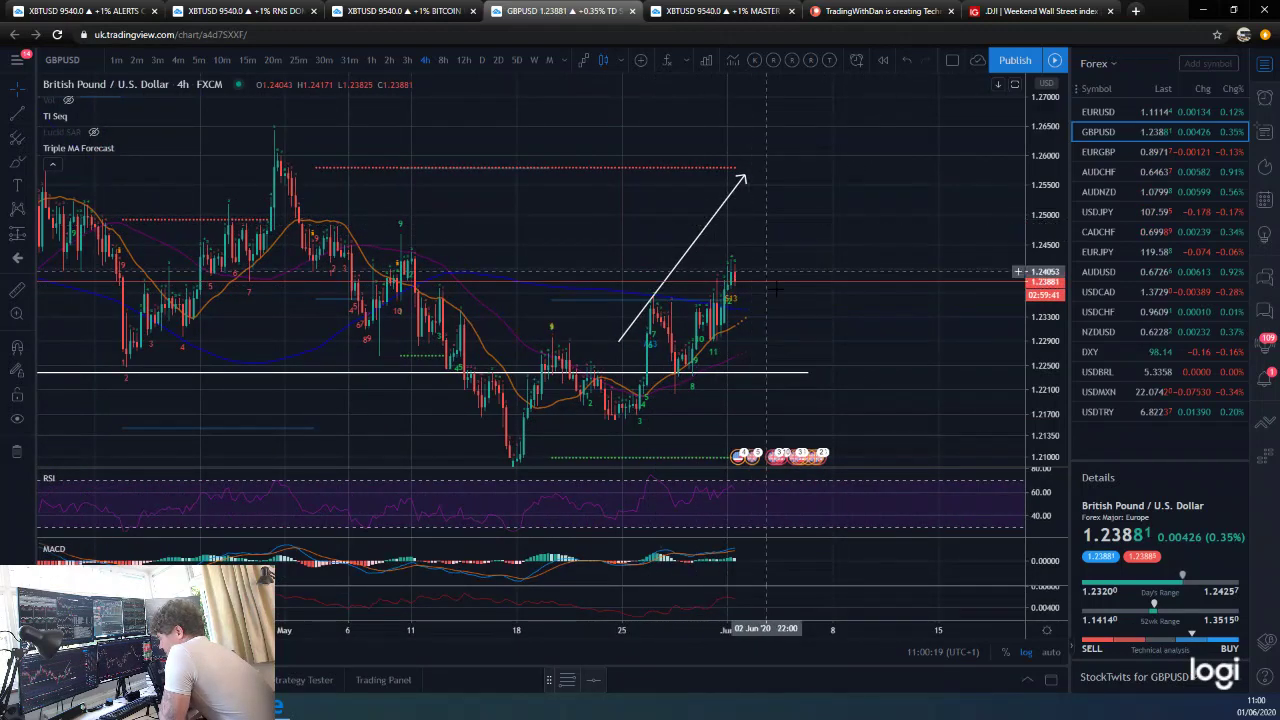
scroll(773, 260, down, 1)
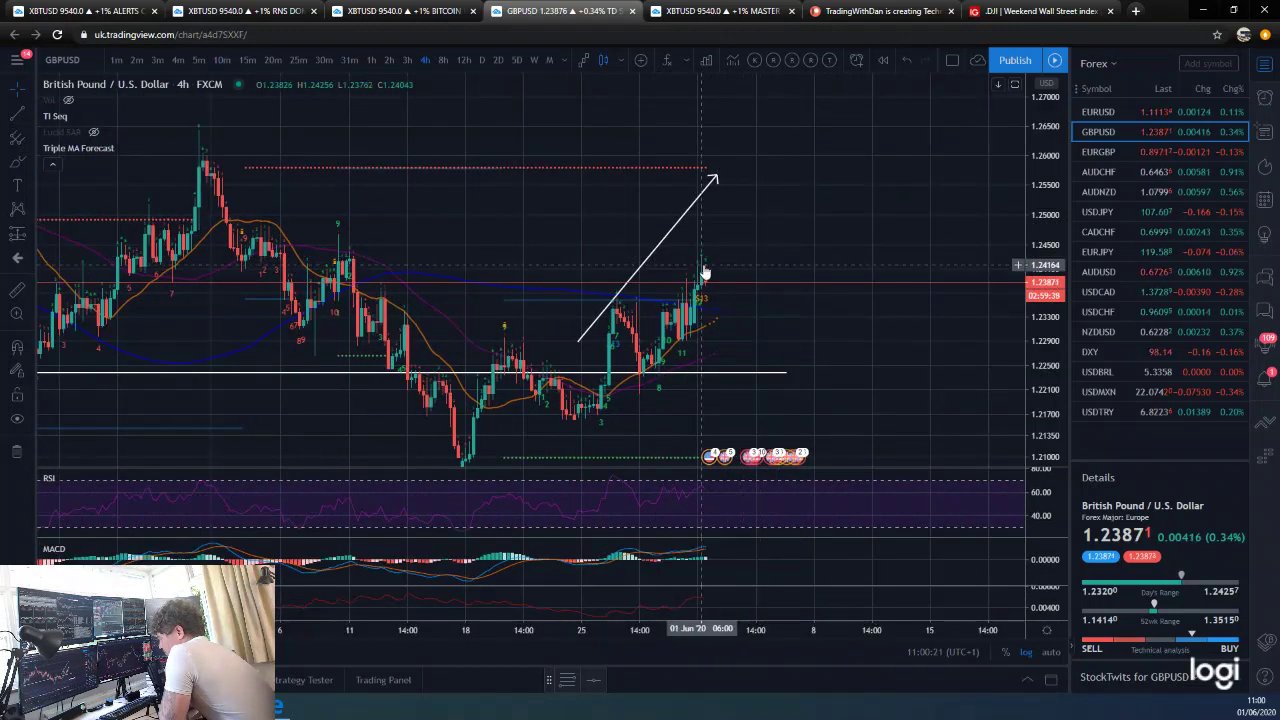
scroll(834, 257, down, 1)
scroll(838, 243, down, 1)
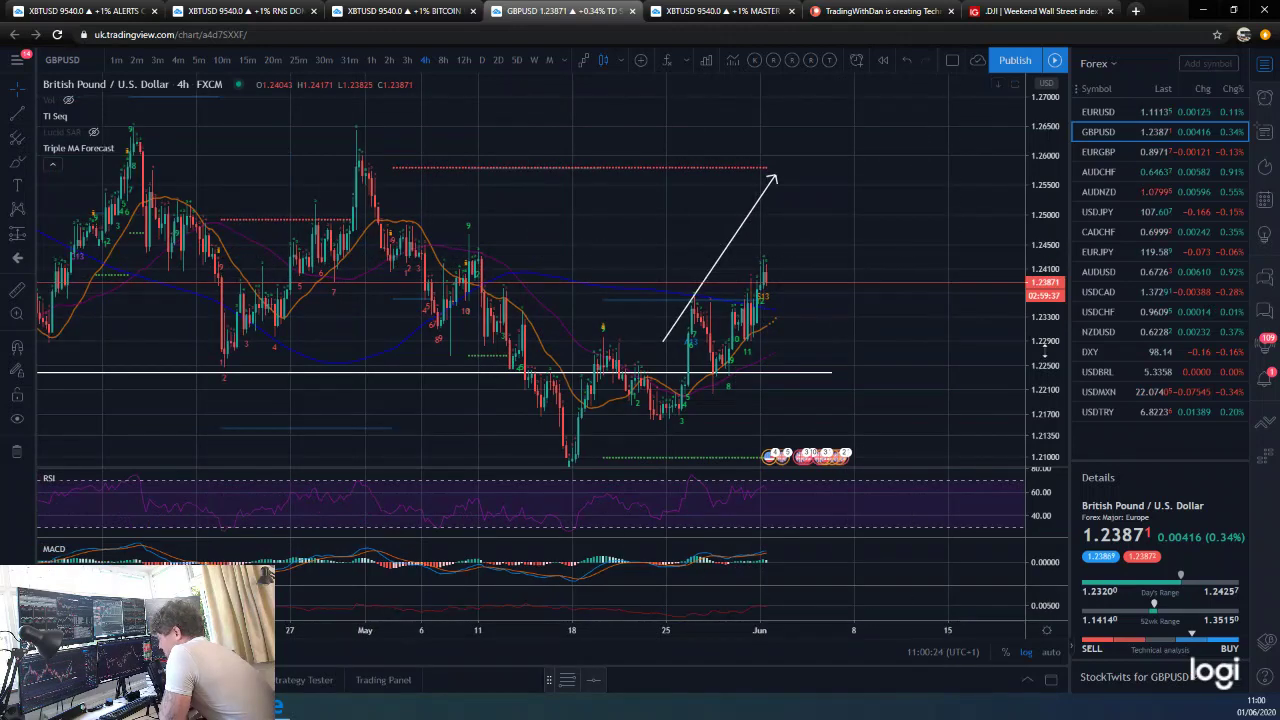
scroll(979, 304, down, 1)
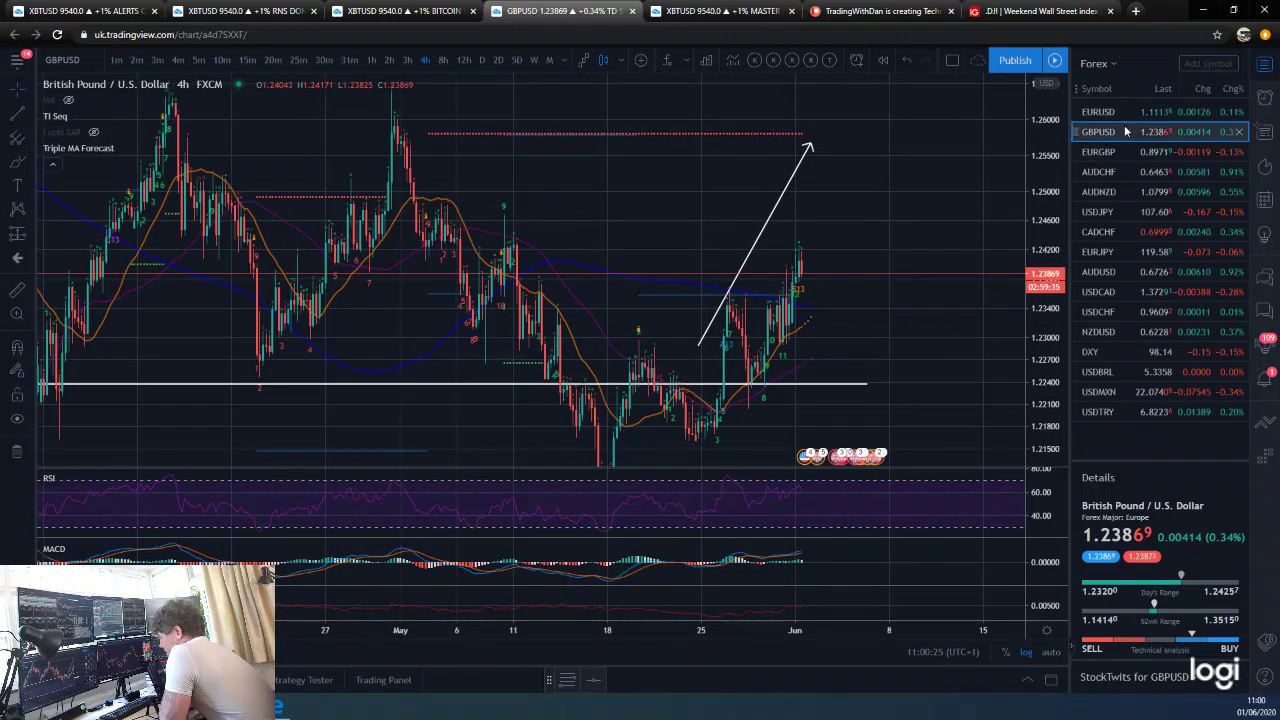
Step: Glance at EURUSD before opening EURGBP, and inspect EURGBP's horizontal level and down arrow on the daily and 4-hour timeframes
click(1119, 112)
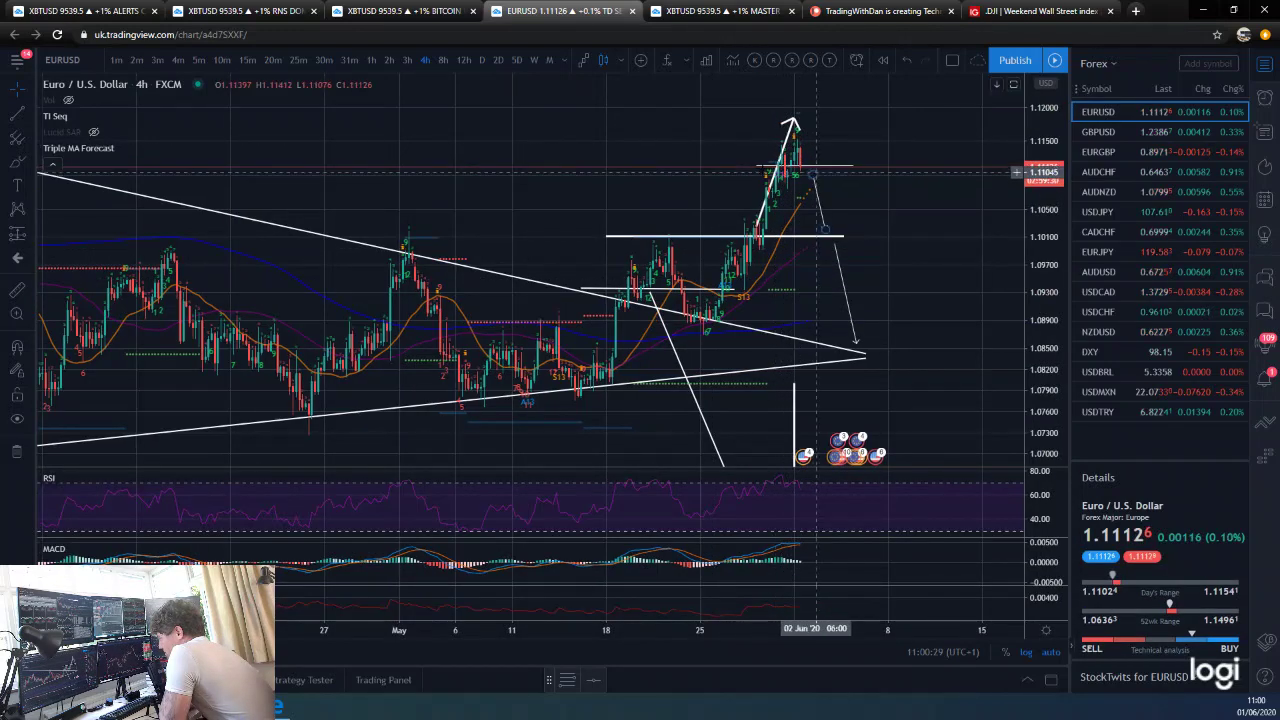
click(1111, 152)
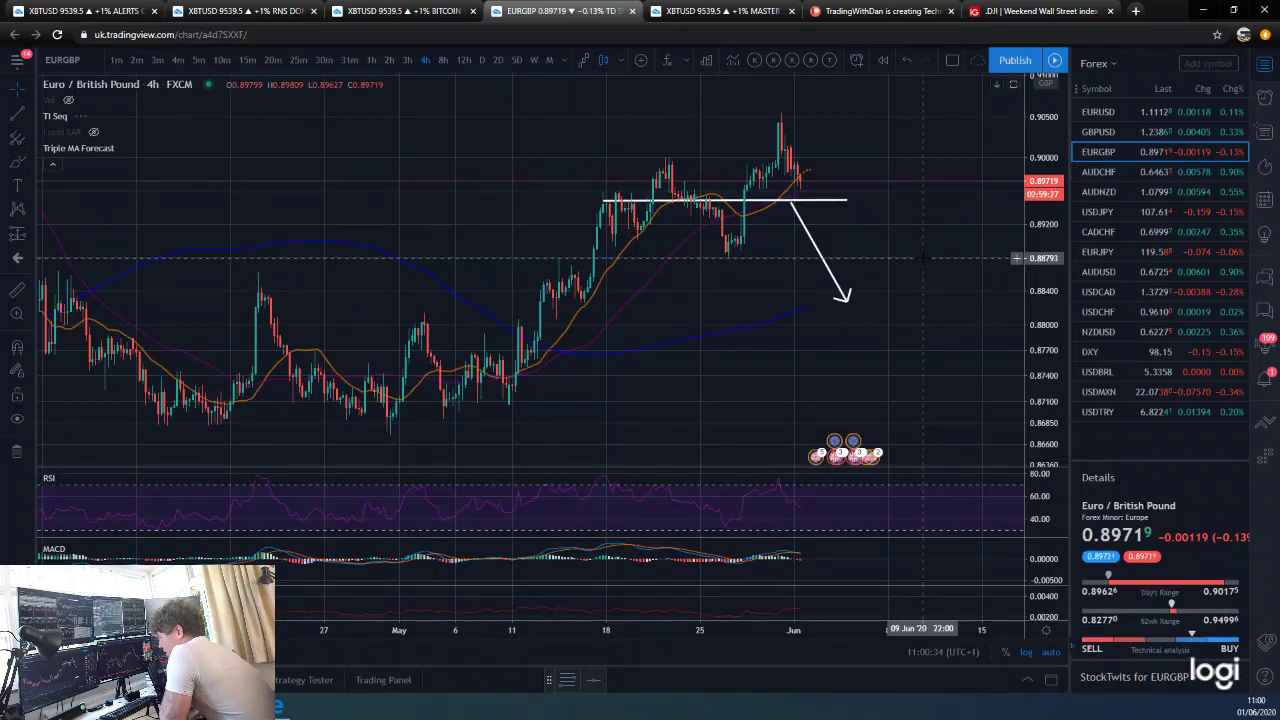
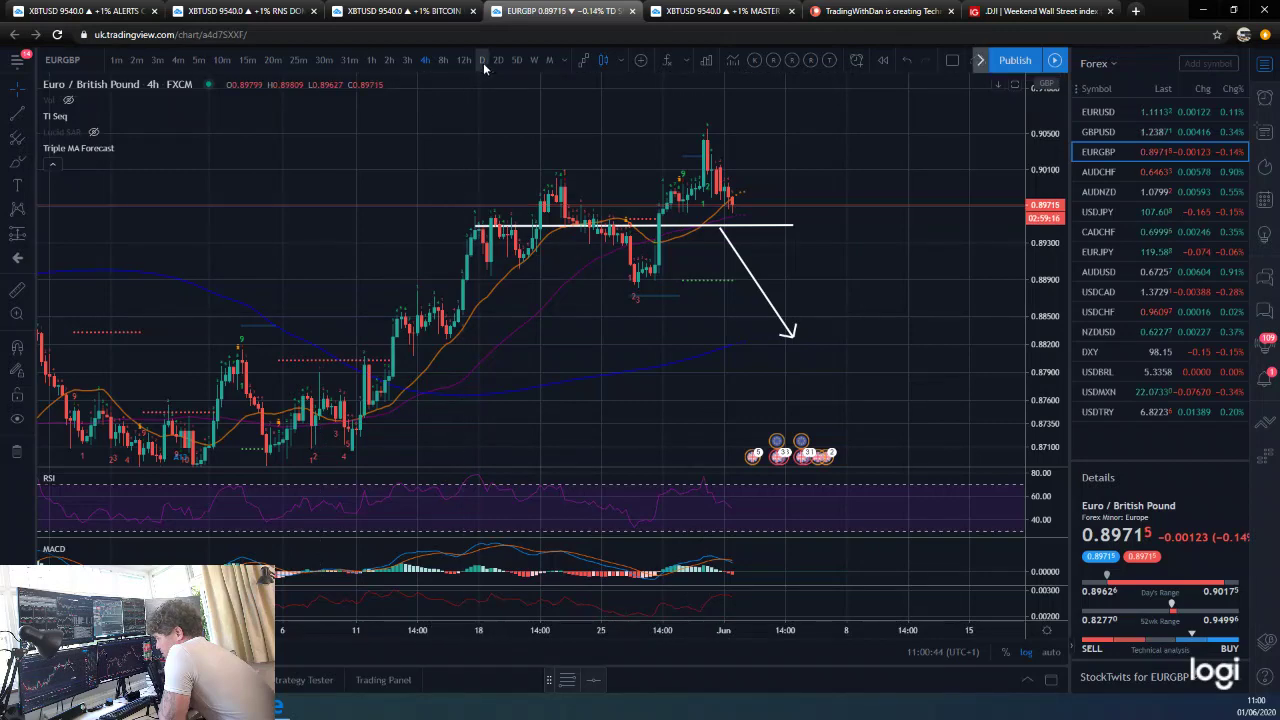
scroll(866, 300, up, 2)
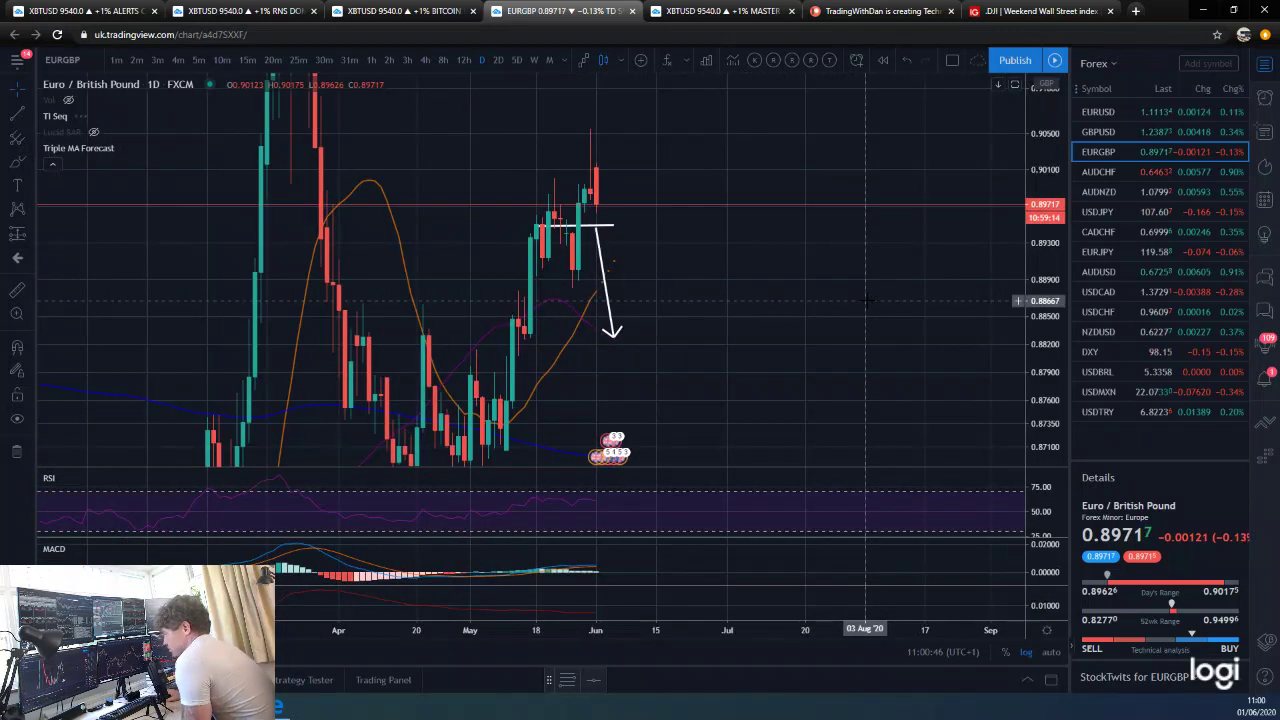
scroll(866, 300, up, 1)
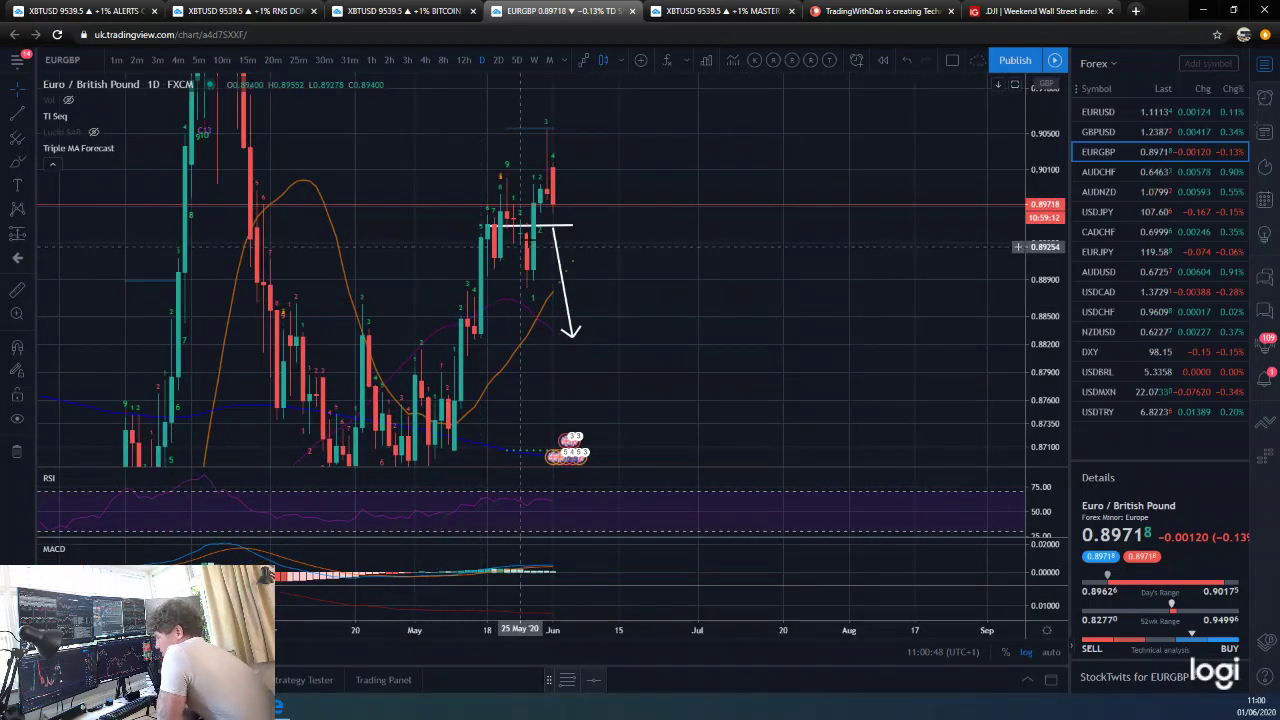
scroll(555, 228, up, 1)
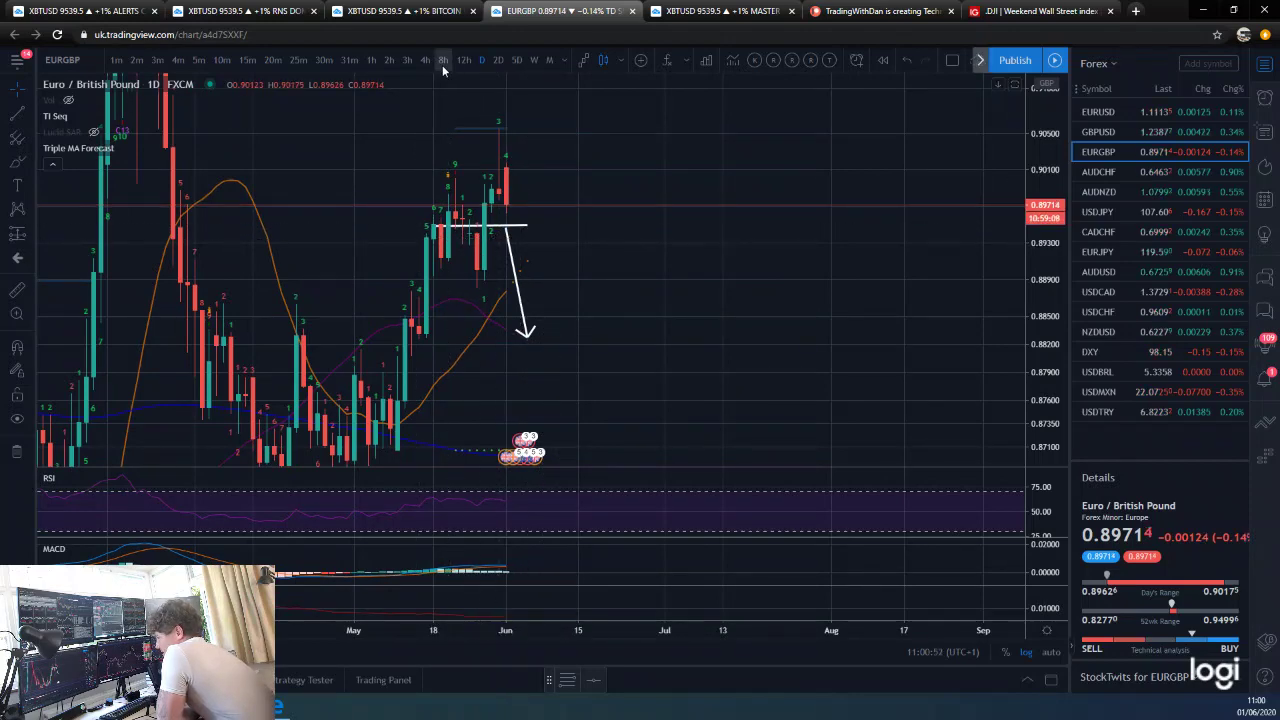
text(4h)
key(Return)
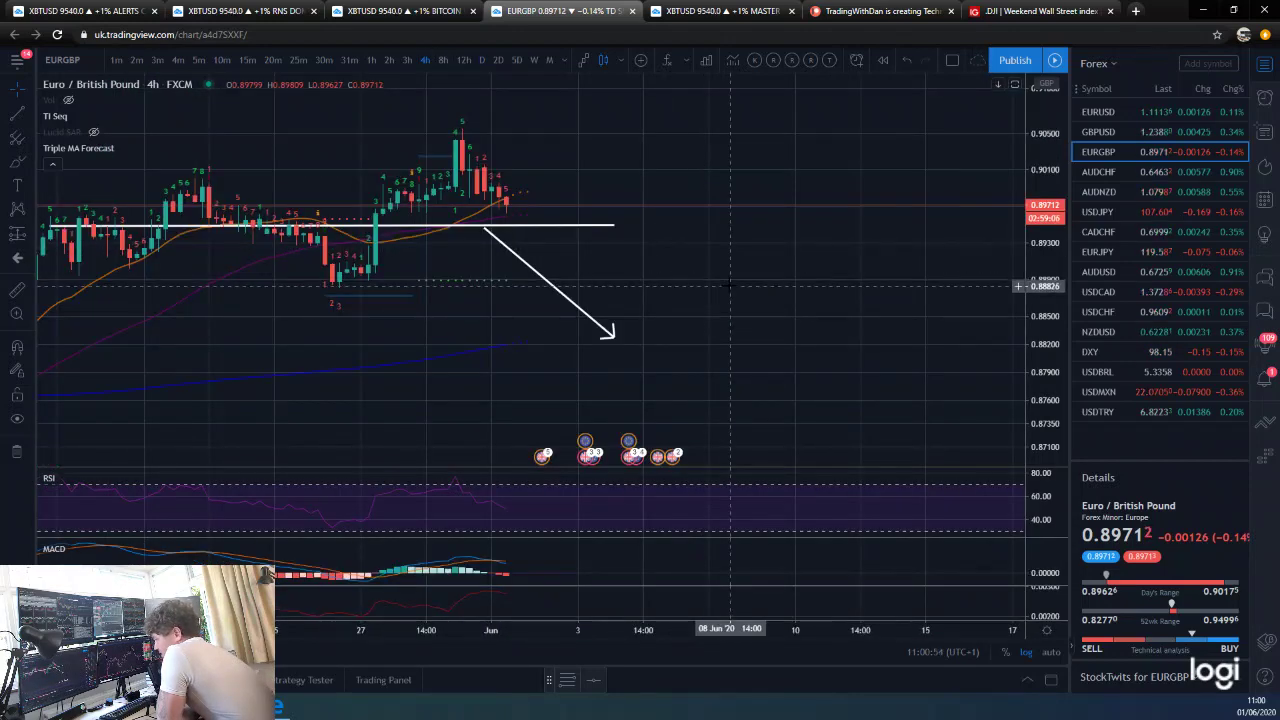
scroll(730, 286, down, 4)
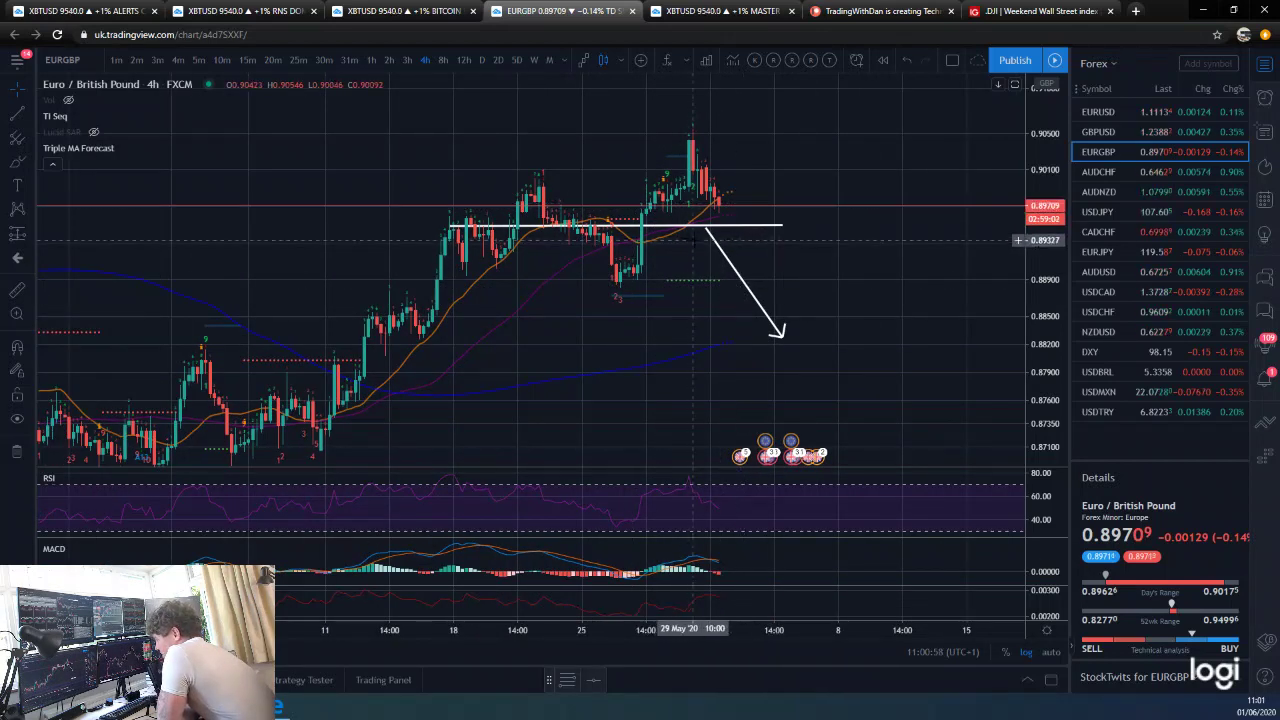
Step: Draw a near-horizontal trend line with a plain end above EURGBP's thick level, from about 26 May to 9 June at about 0.897
click(15, 116)
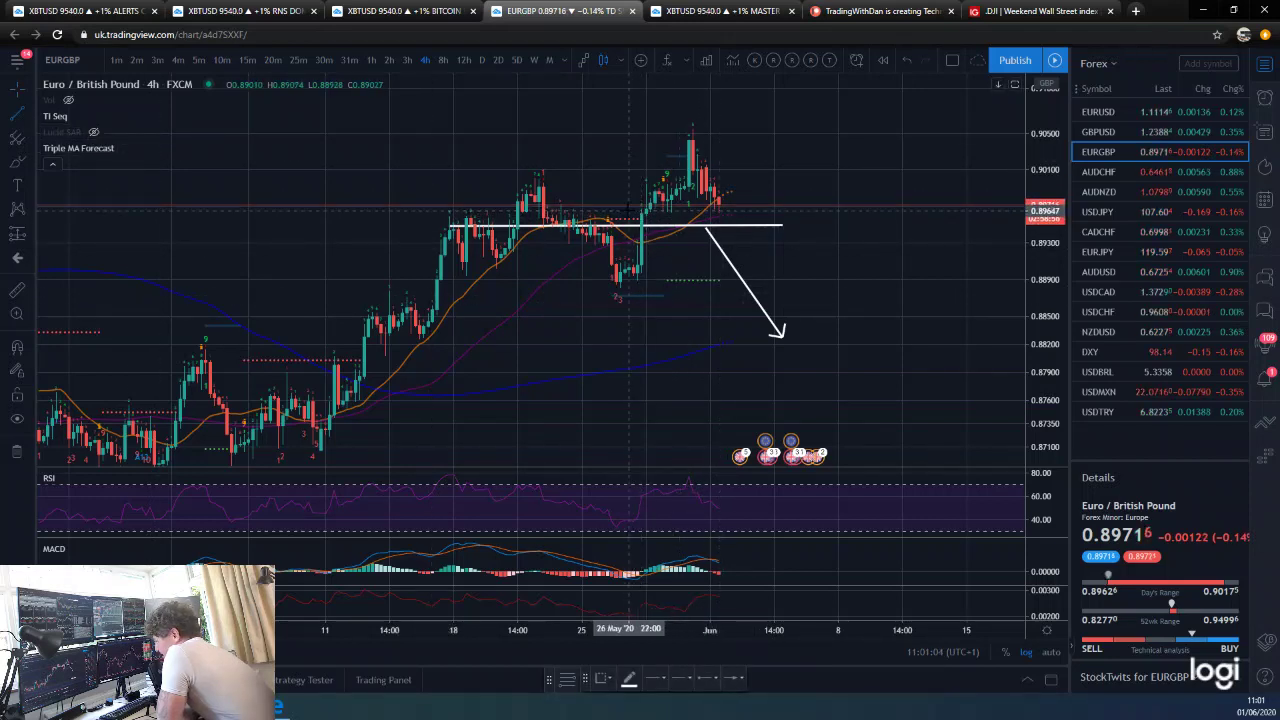
drag(624, 207, 878, 205)
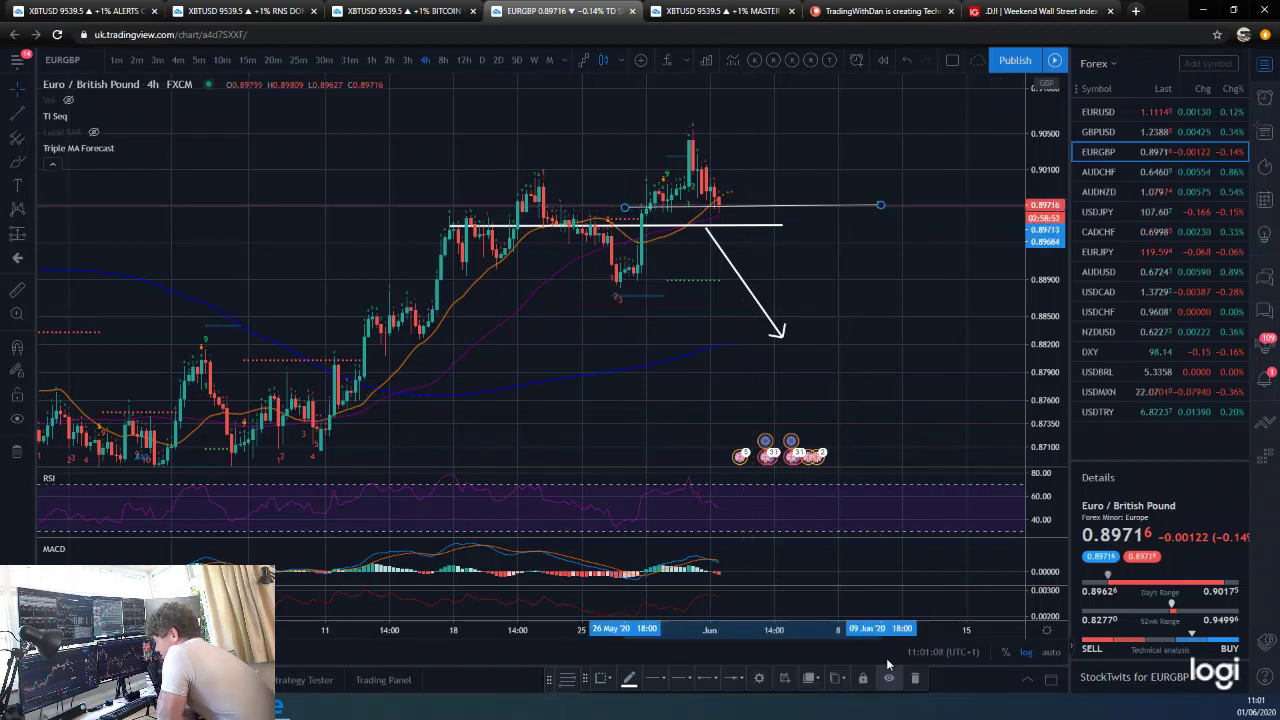
click(738, 682)
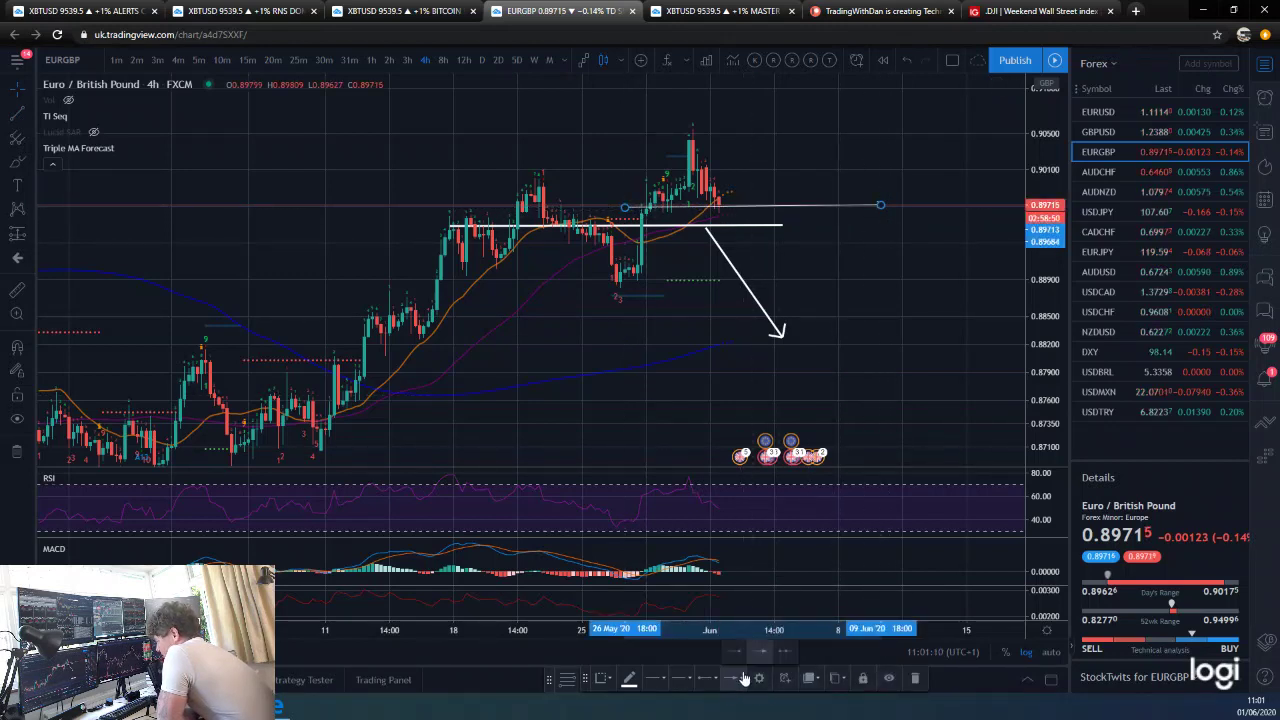
click(738, 657)
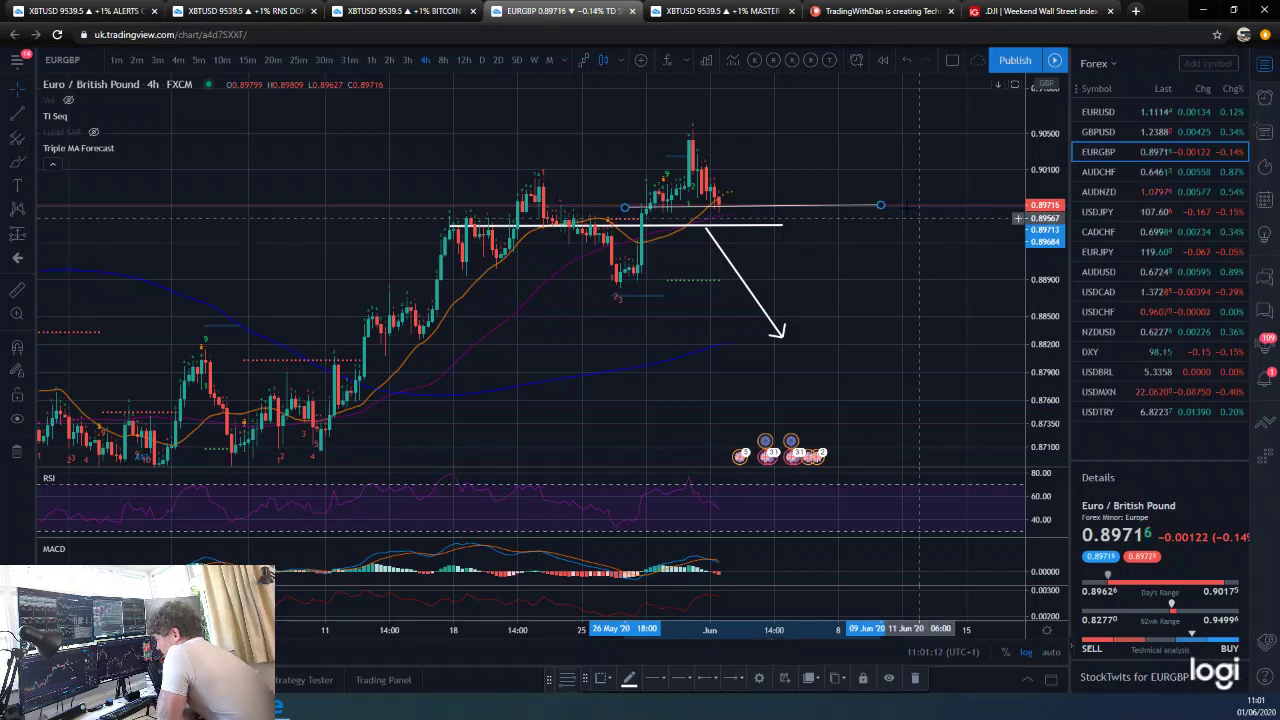
Step: Lower and level the new EURGBP trend line at 0.89633, and shorten it to end on 8 June
drag(881, 207, 881, 209)
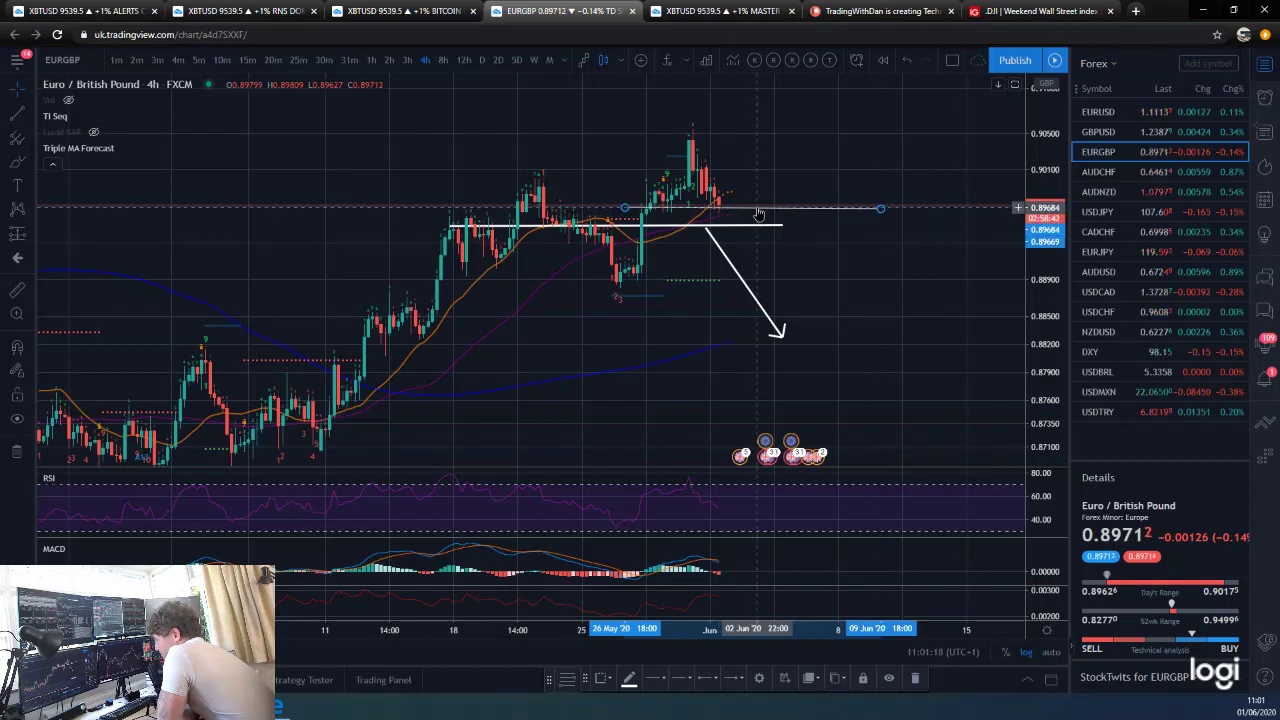
drag(757, 209, 761, 213)
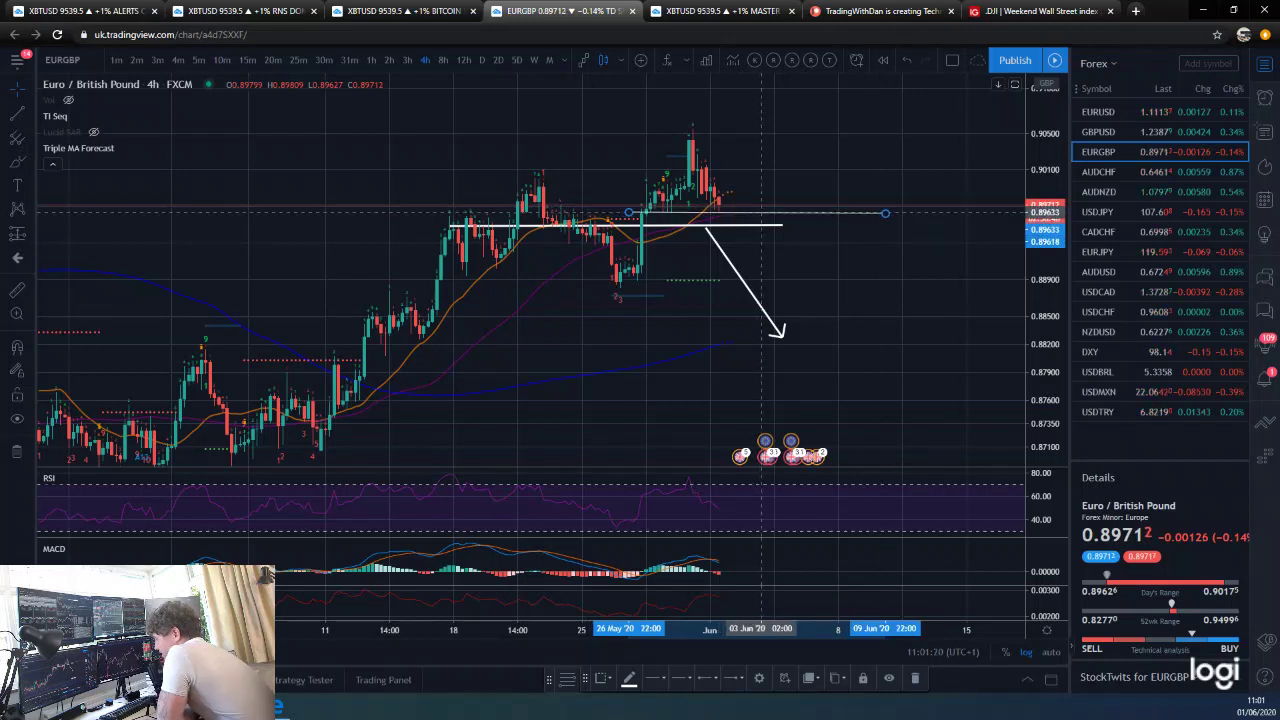
drag(887, 214, 859, 213)
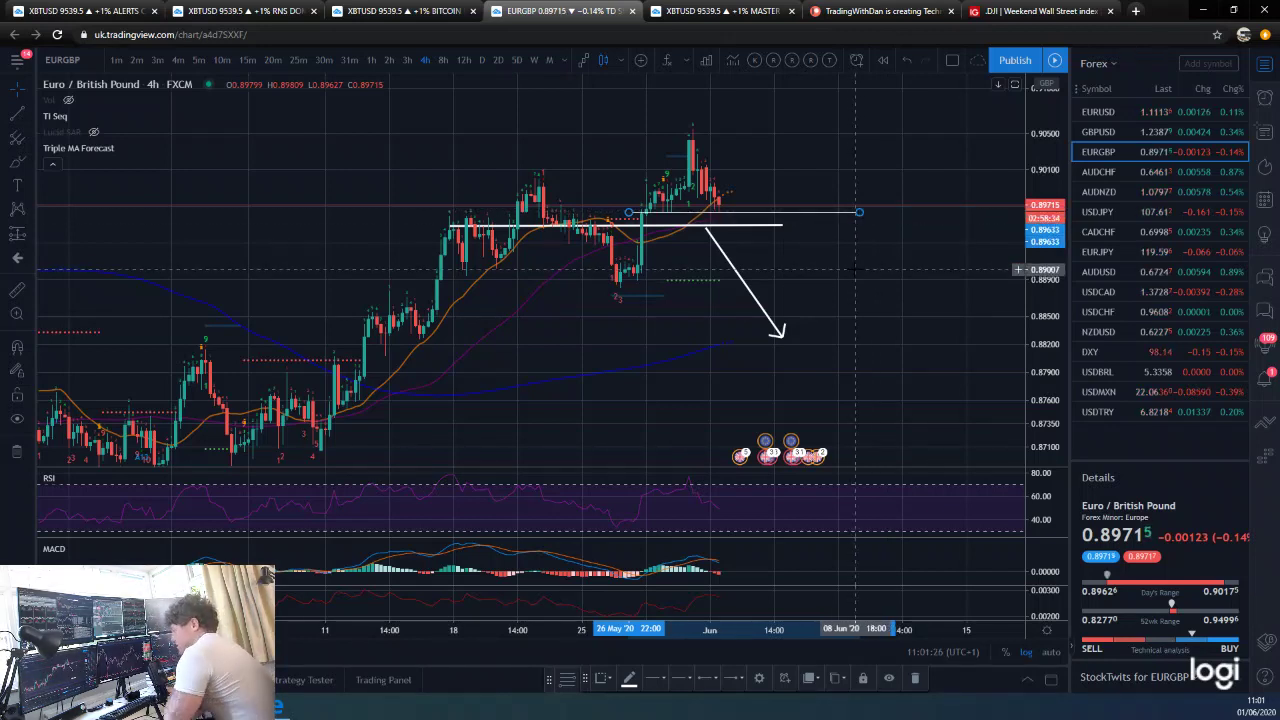
Step: Draw a thin down arrow below the new EURGBP line, from 4 June at about 0.89596 to 8 June at about 0.88689
click(21, 120)
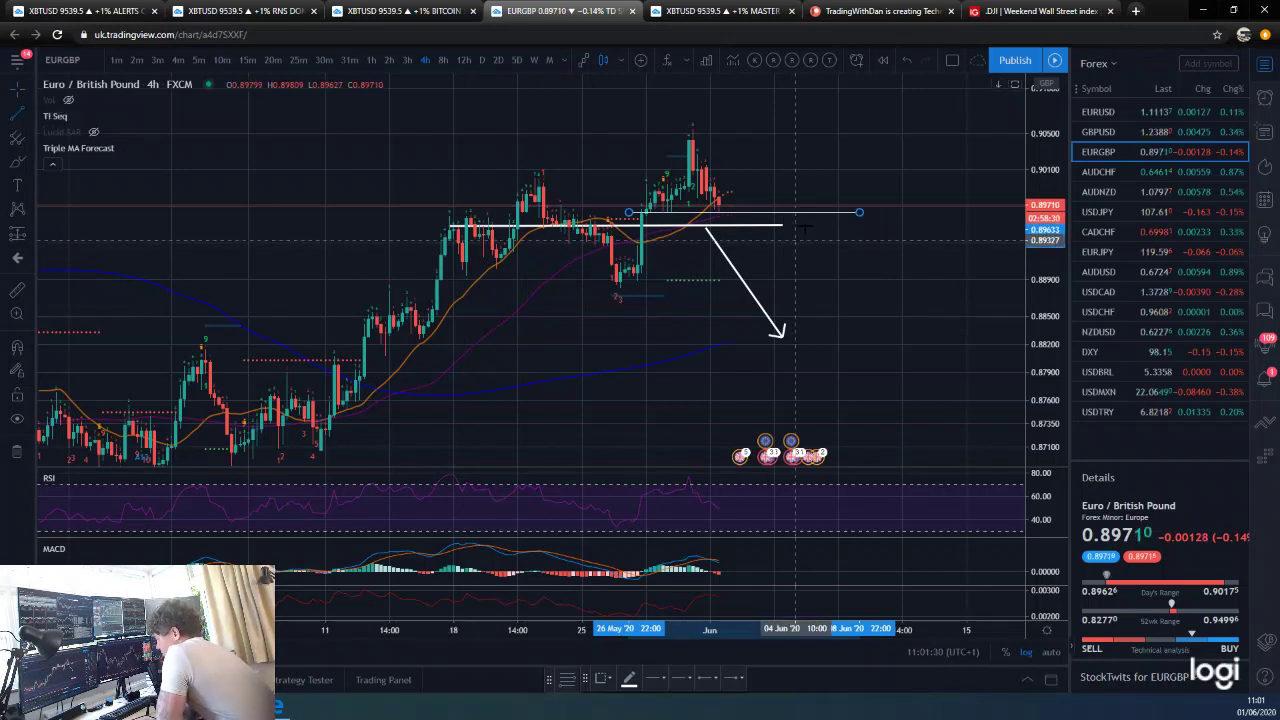
click(800, 215)
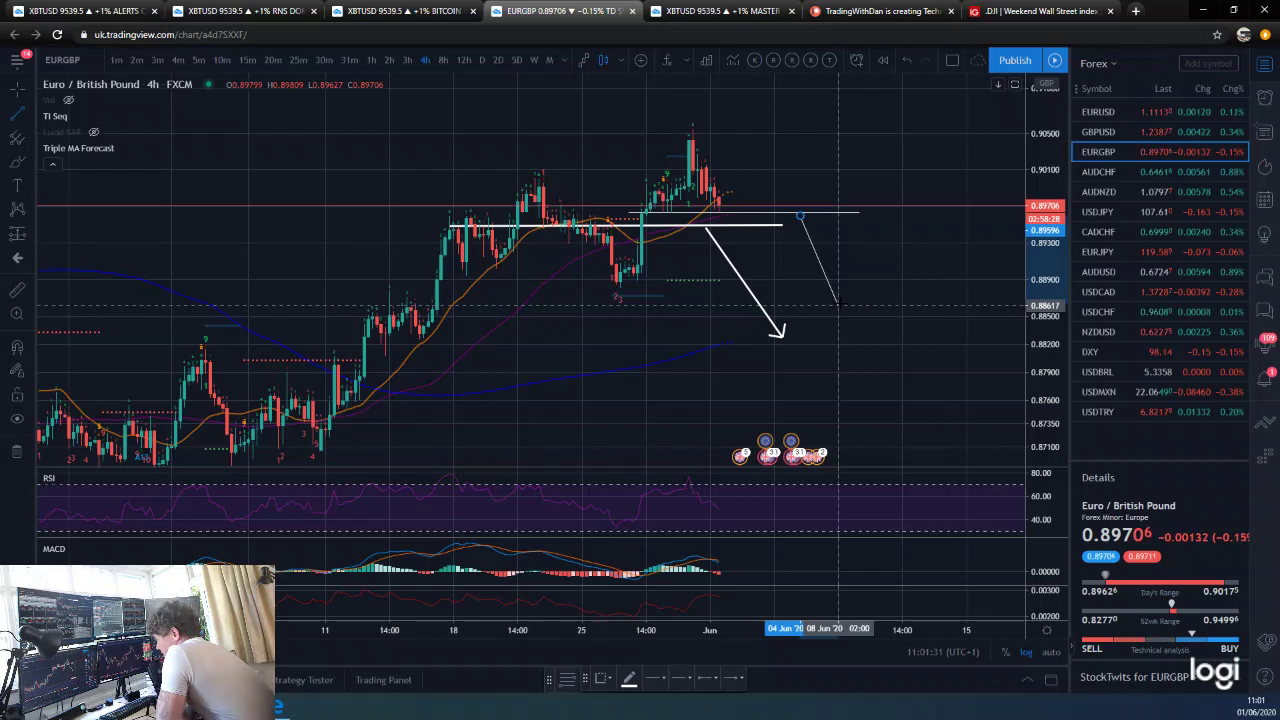
click(850, 298)
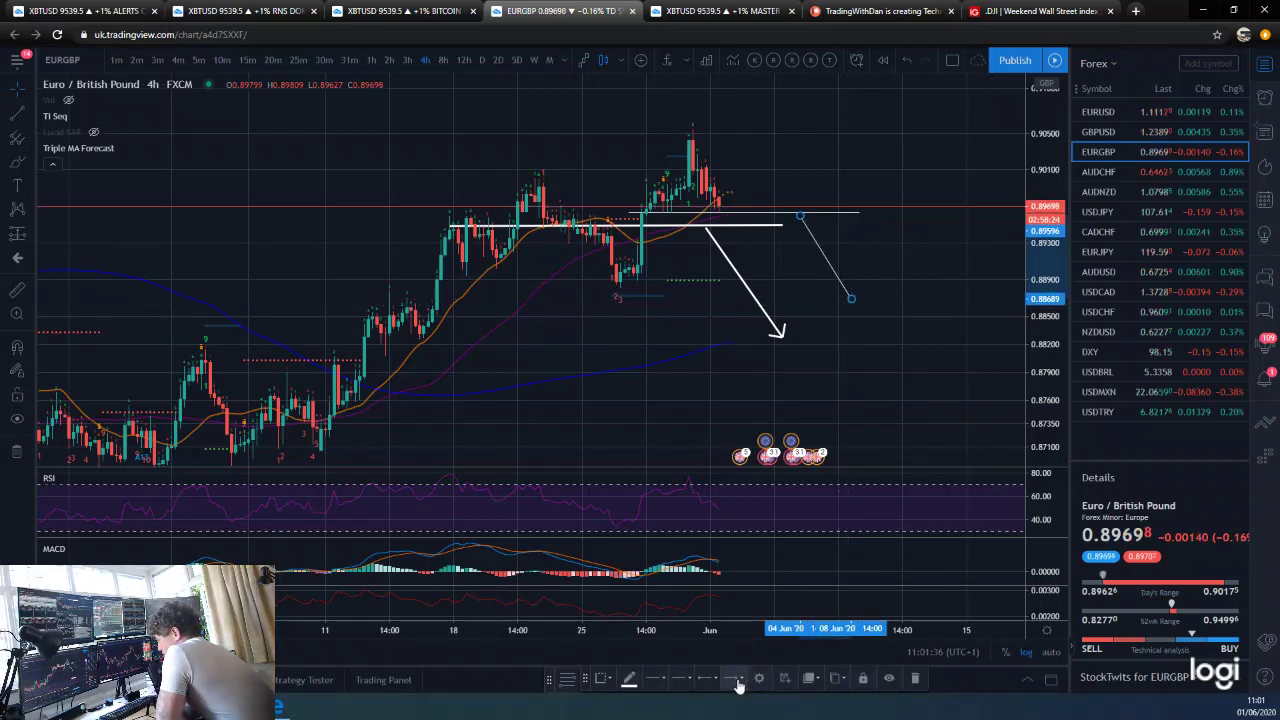
click(759, 654)
click(858, 408)
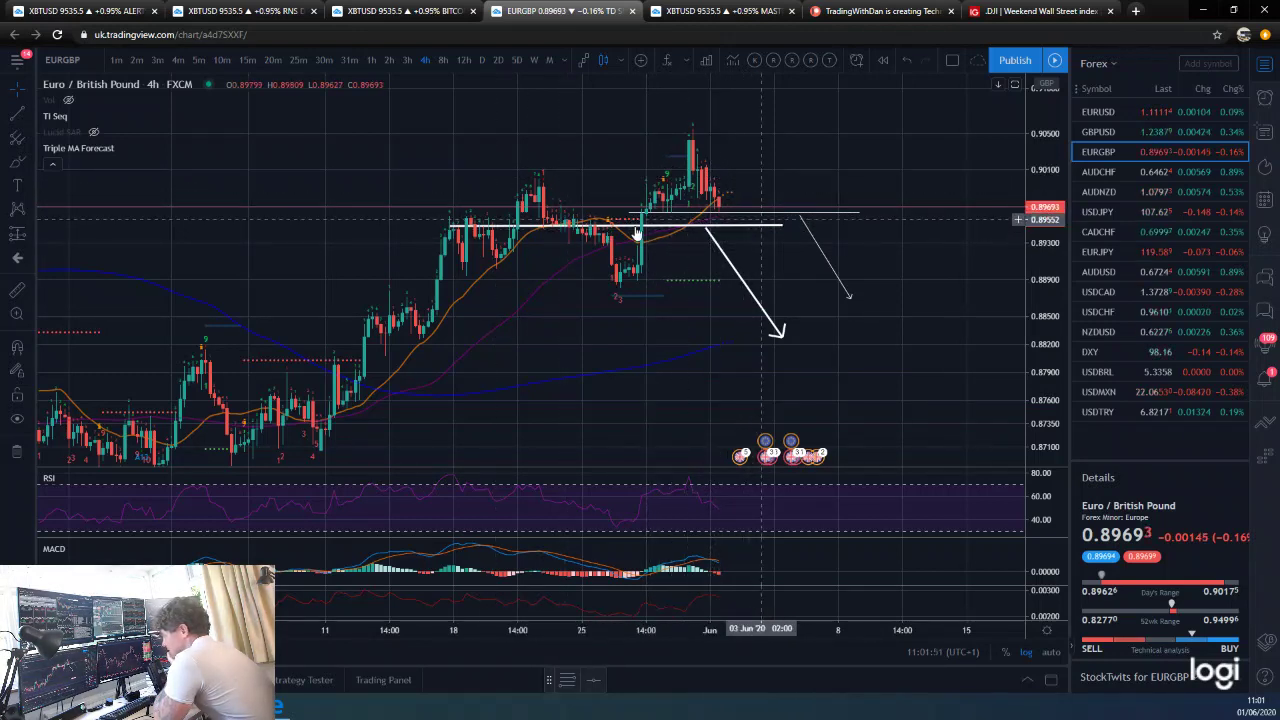
Step: Switch the chart to AUDCHF and inspect its late-May candles against the two horizontal levels and the up and down arrows
click(1113, 171)
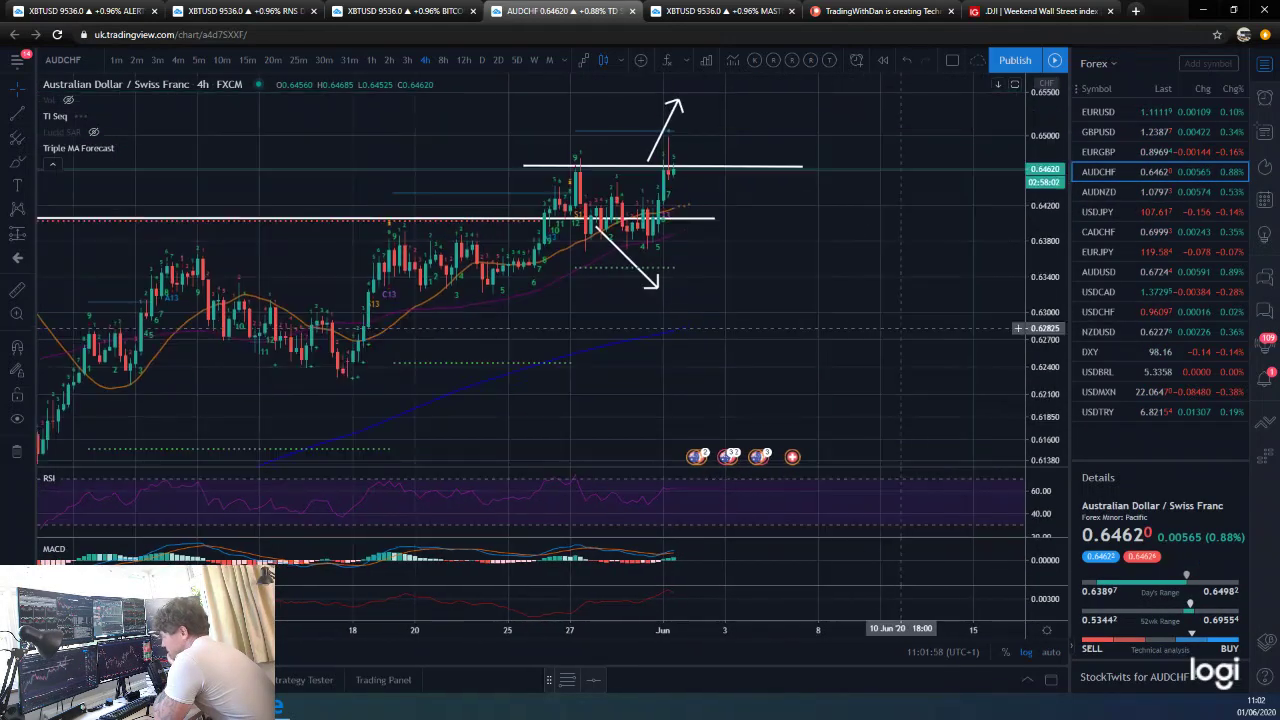
scroll(922, 304, up, 3)
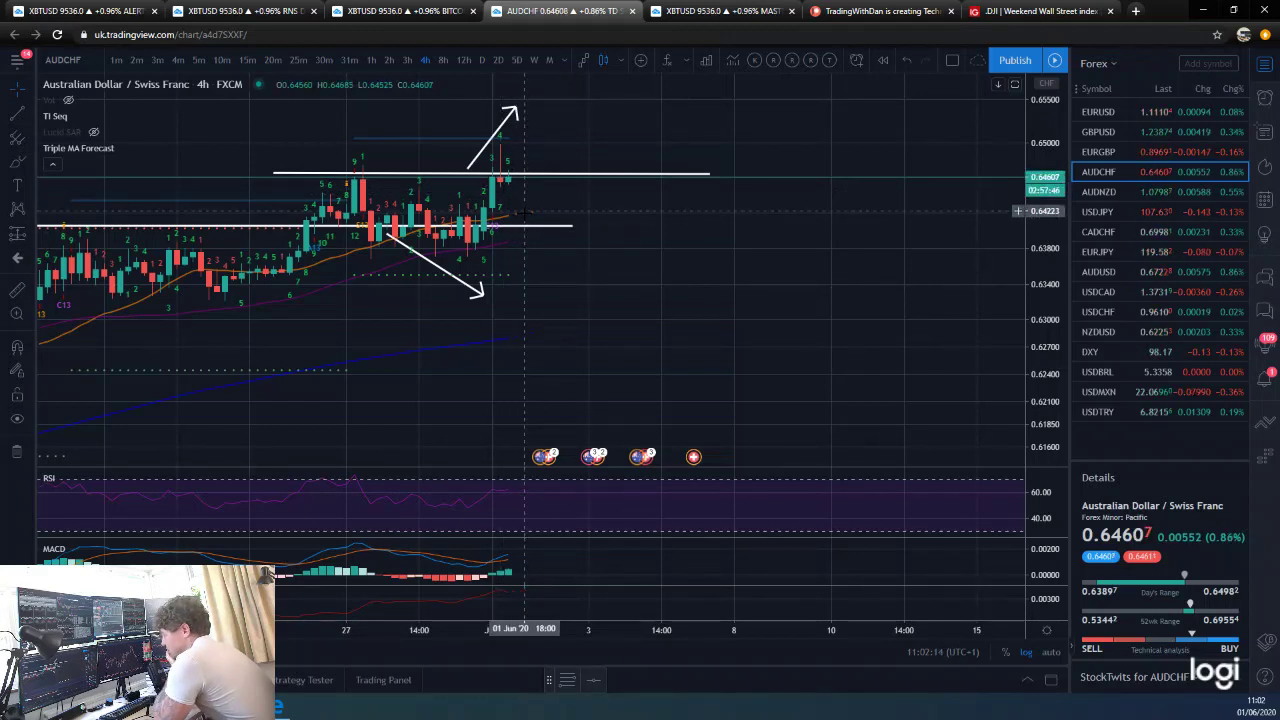
scroll(549, 213, up, 4)
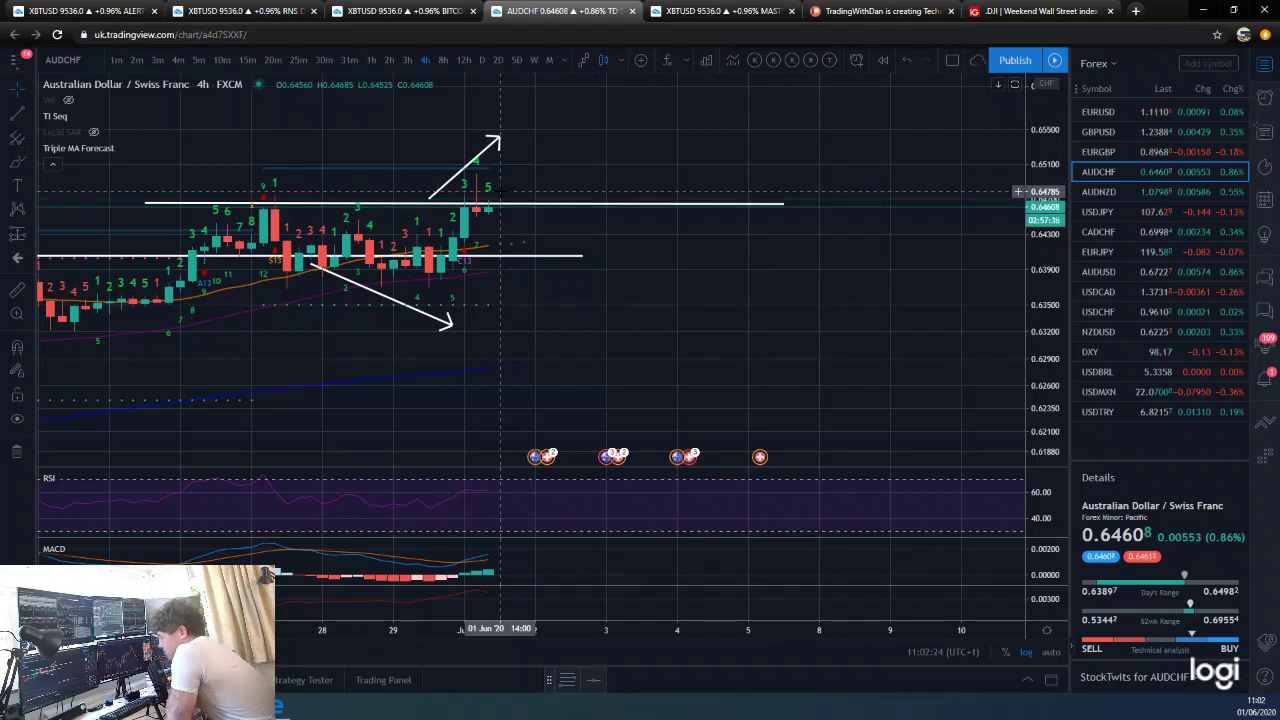
drag(500, 214, 590, 192)
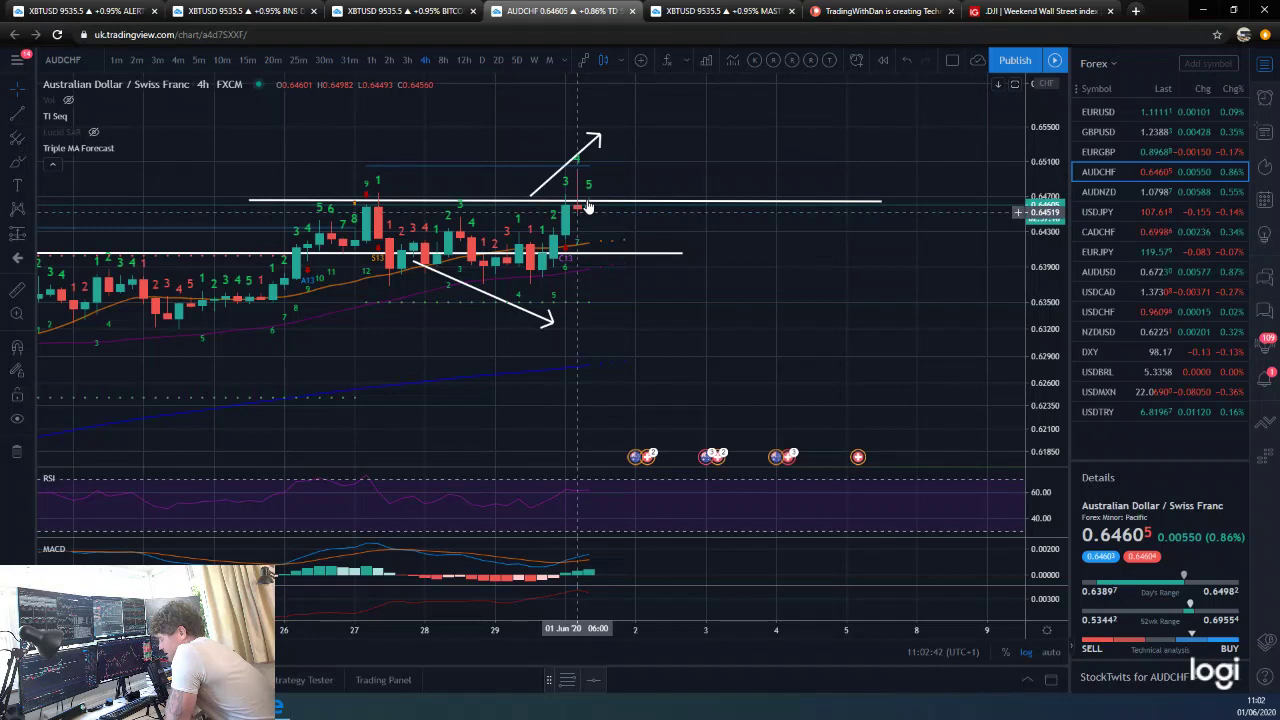
scroll(610, 215, up, 1)
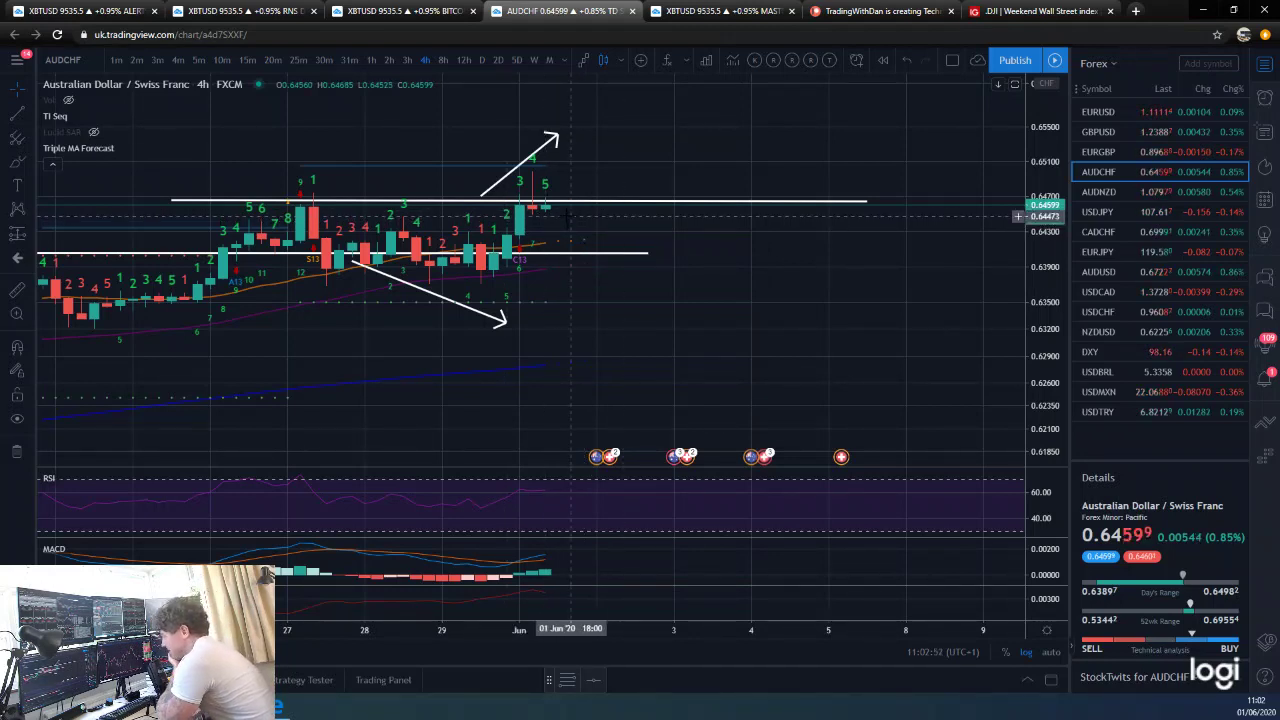
scroll(560, 212, down, 1)
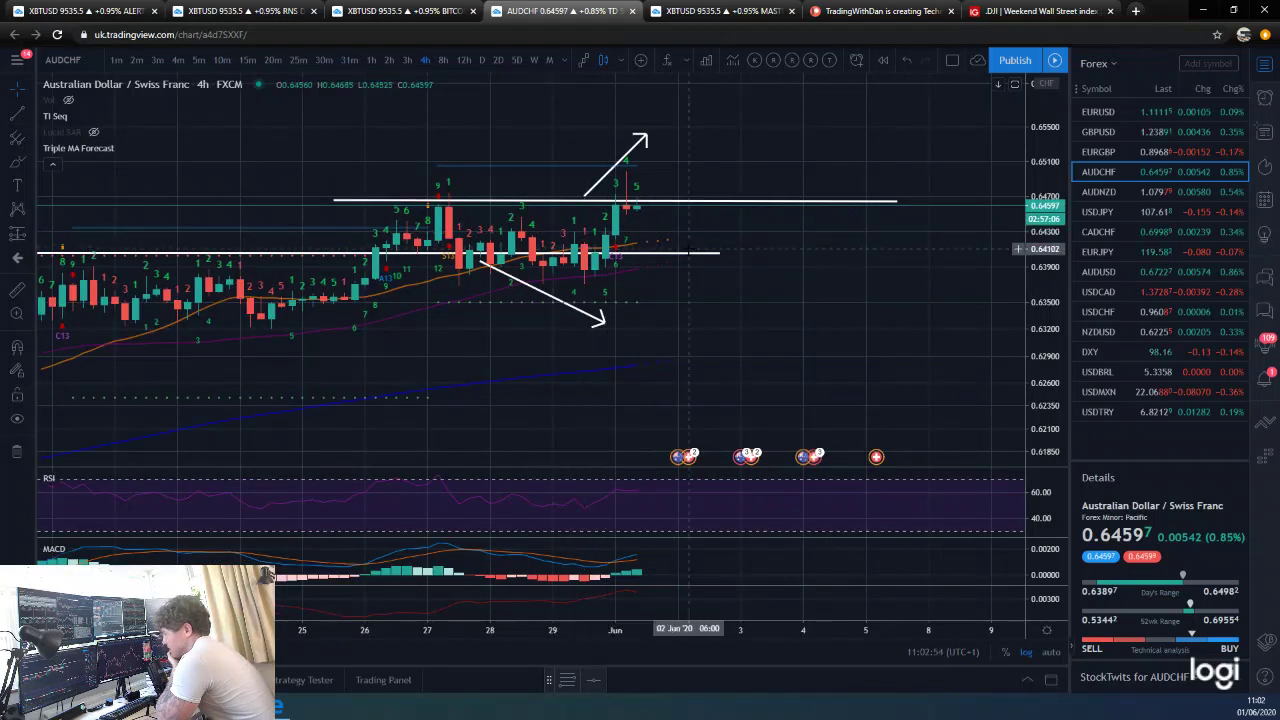
scroll(700, 247, down, 1)
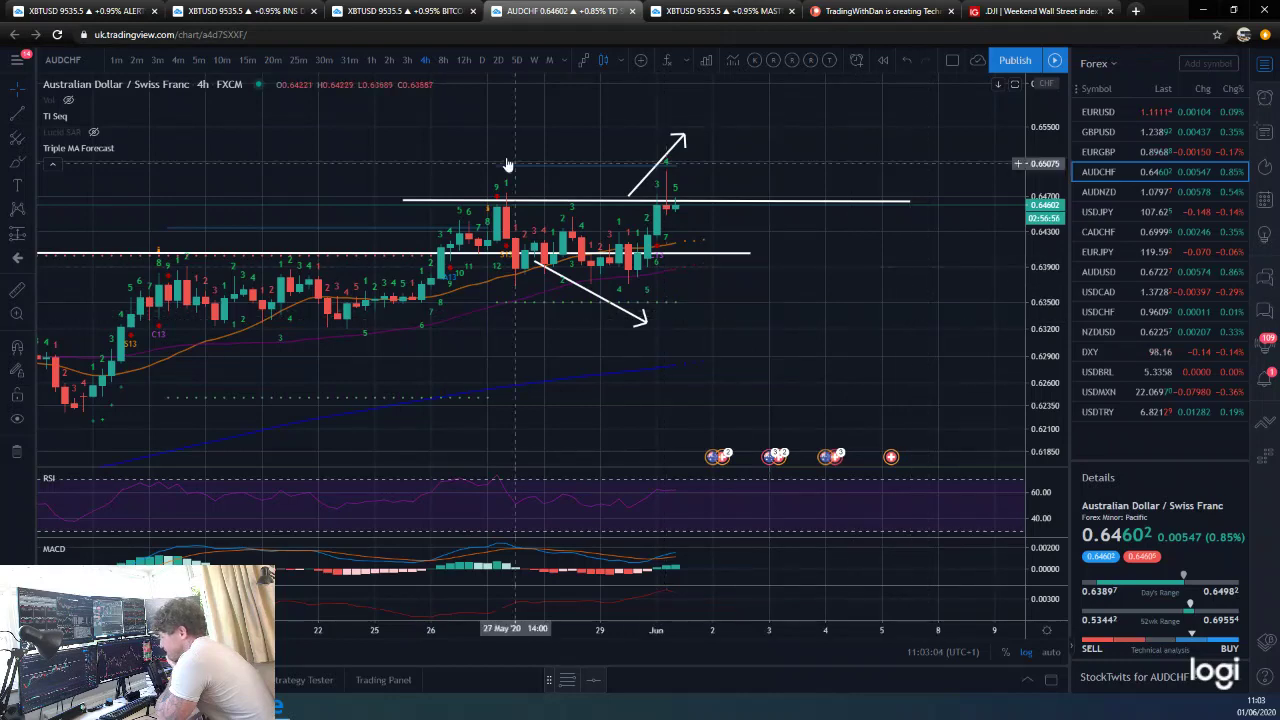
Step: Compare AUDCHF's position around the upper horizontal level on the daily and 12-hour timeframes, ending on the daily chart
click(478, 61)
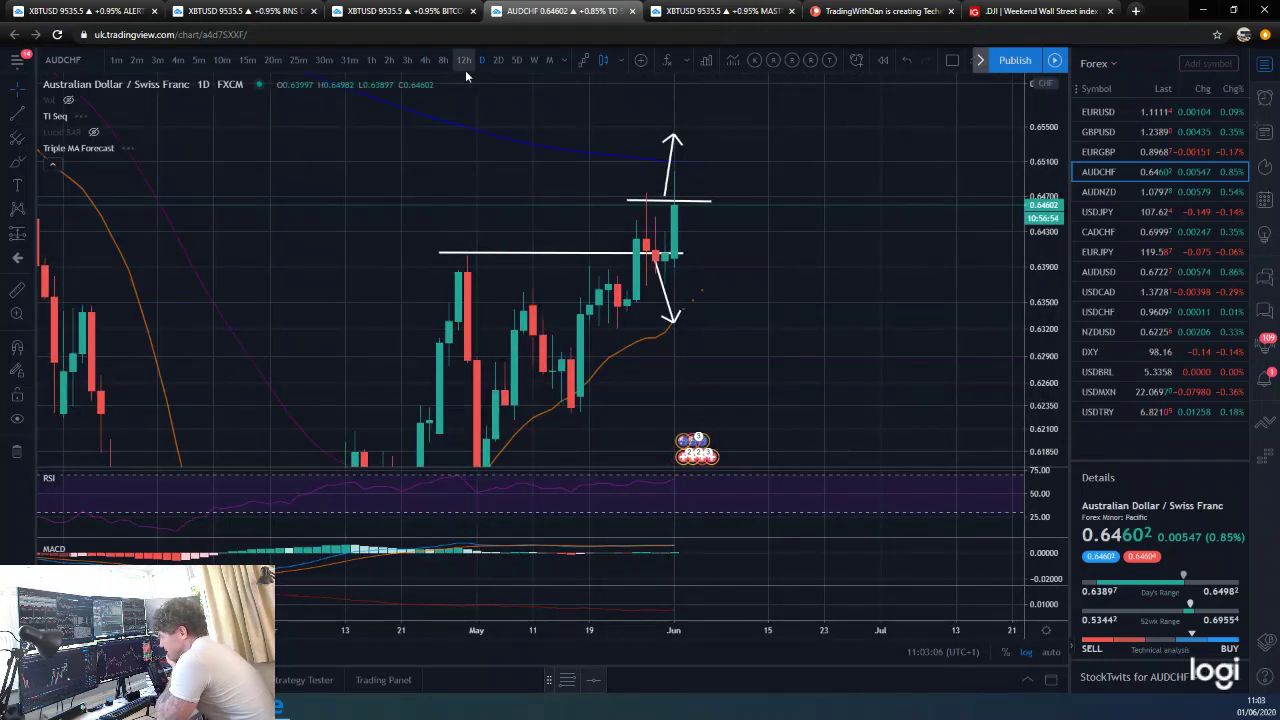
click(464, 62)
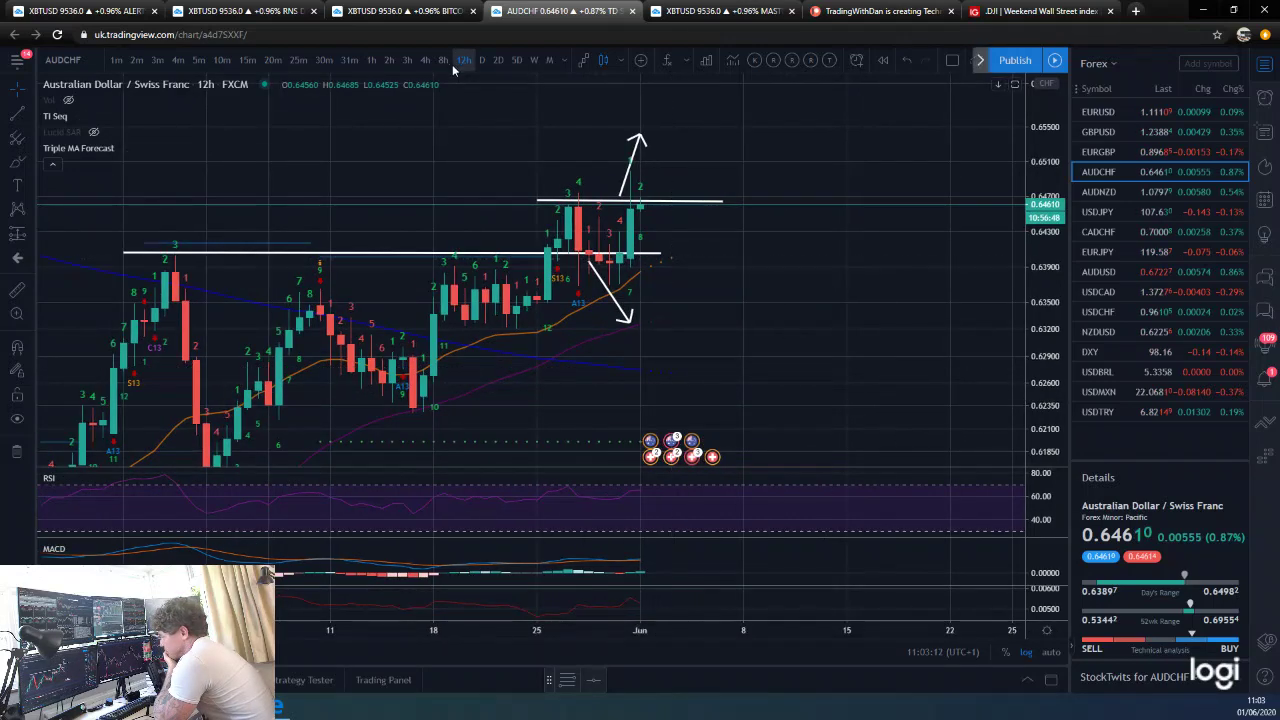
click(481, 61)
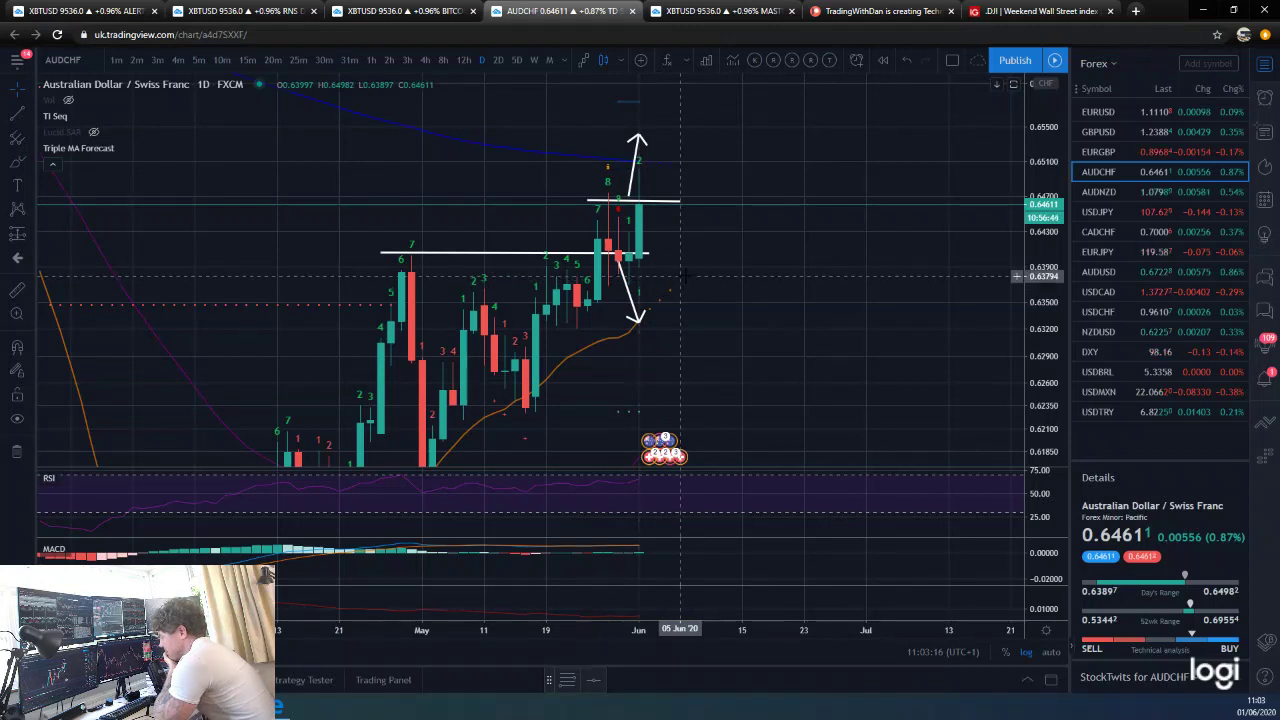
Step: Finish checking AUDCHF's daily candles against its lower level, and switch the chart to AUDNZD to inspect its daily levels and arrows
scroll(455, 260, up, 3)
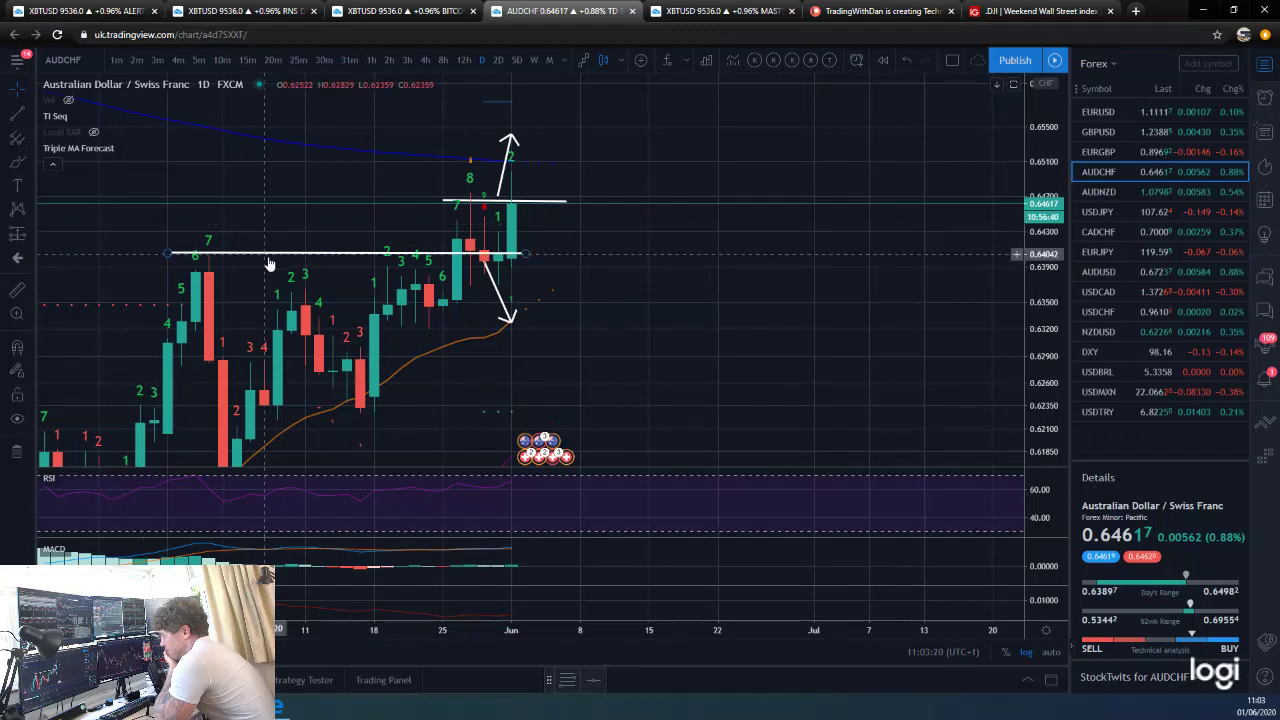
scroll(843, 283, down, 1)
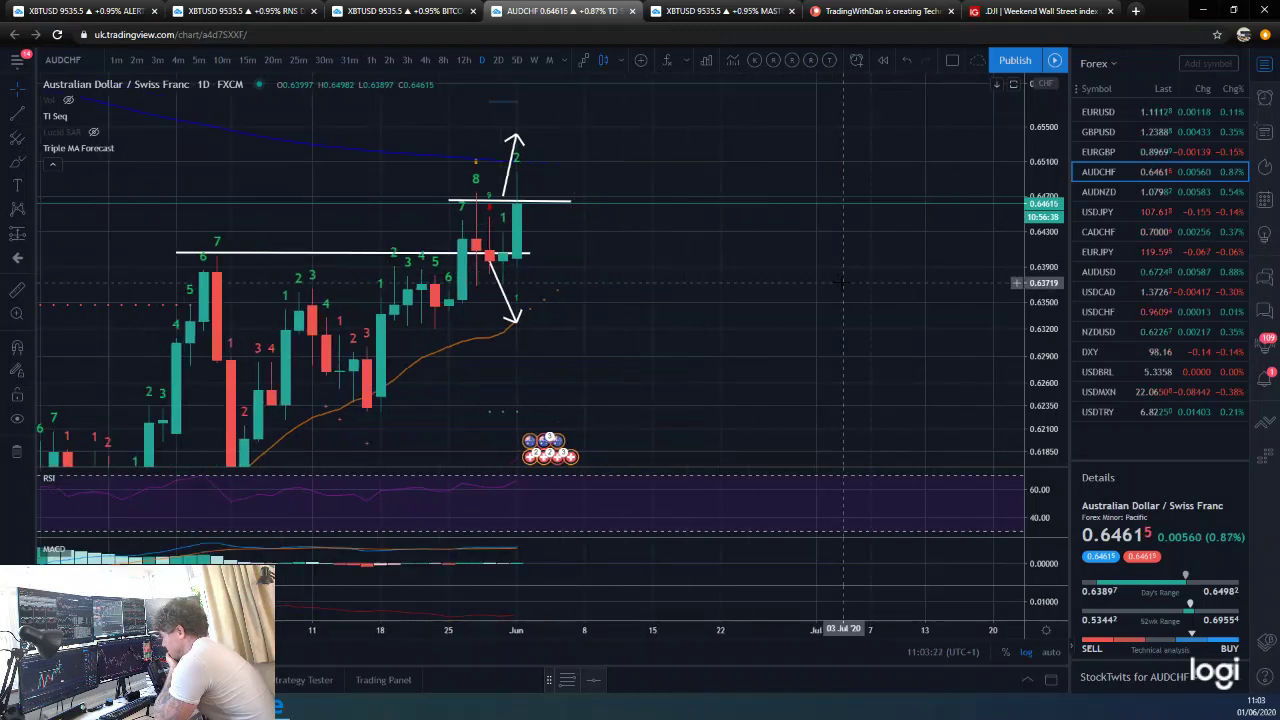
click(1111, 195)
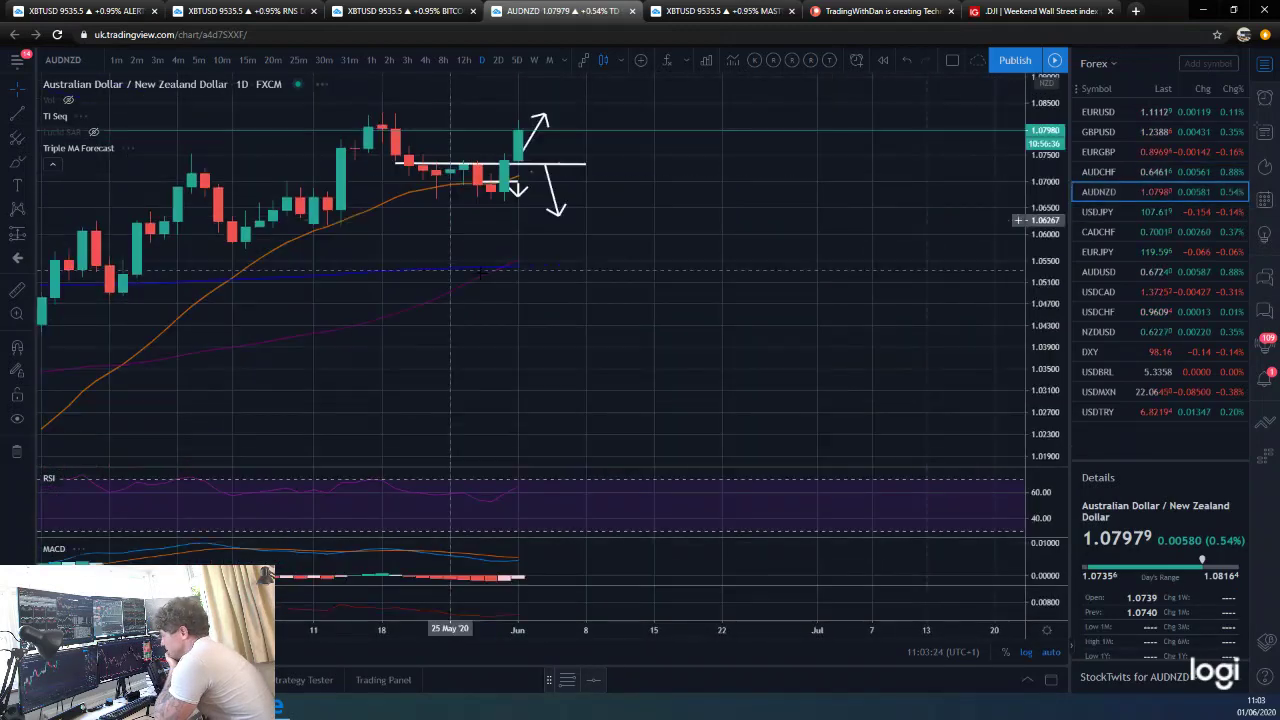
drag(628, 267, 765, 274)
scroll(998, 343, up, 5)
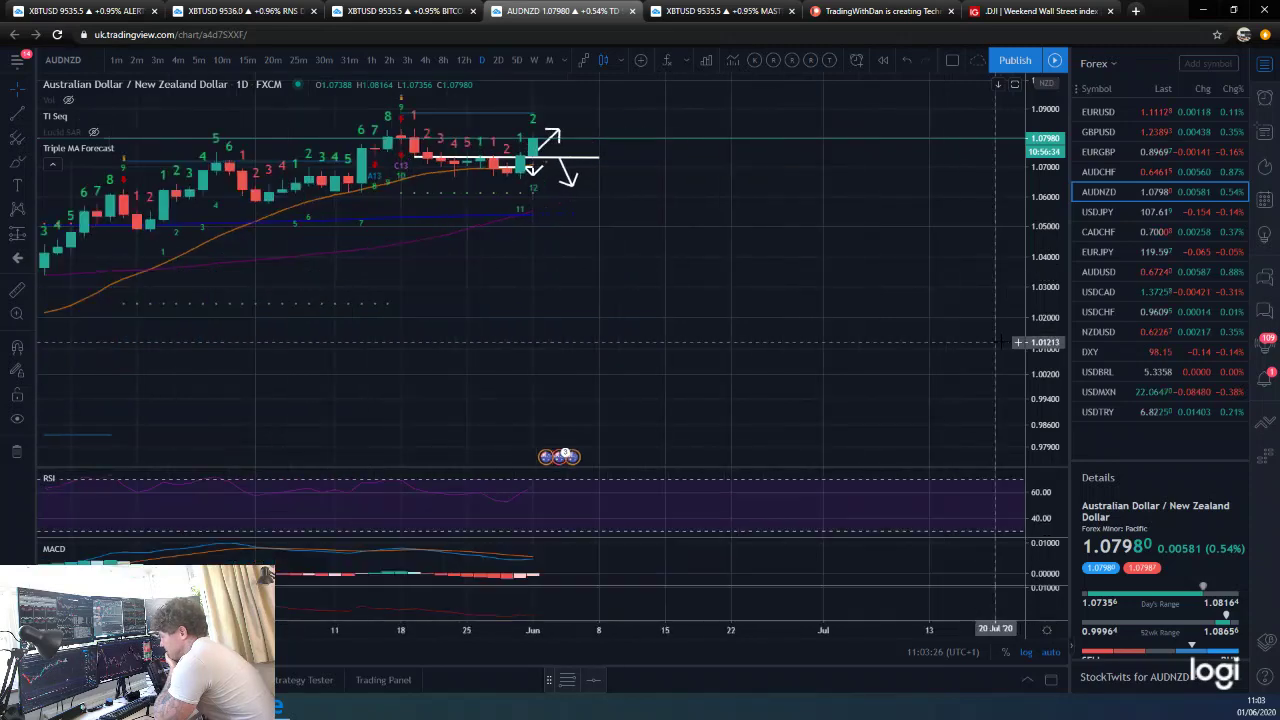
scroll(1048, 300, left, 5)
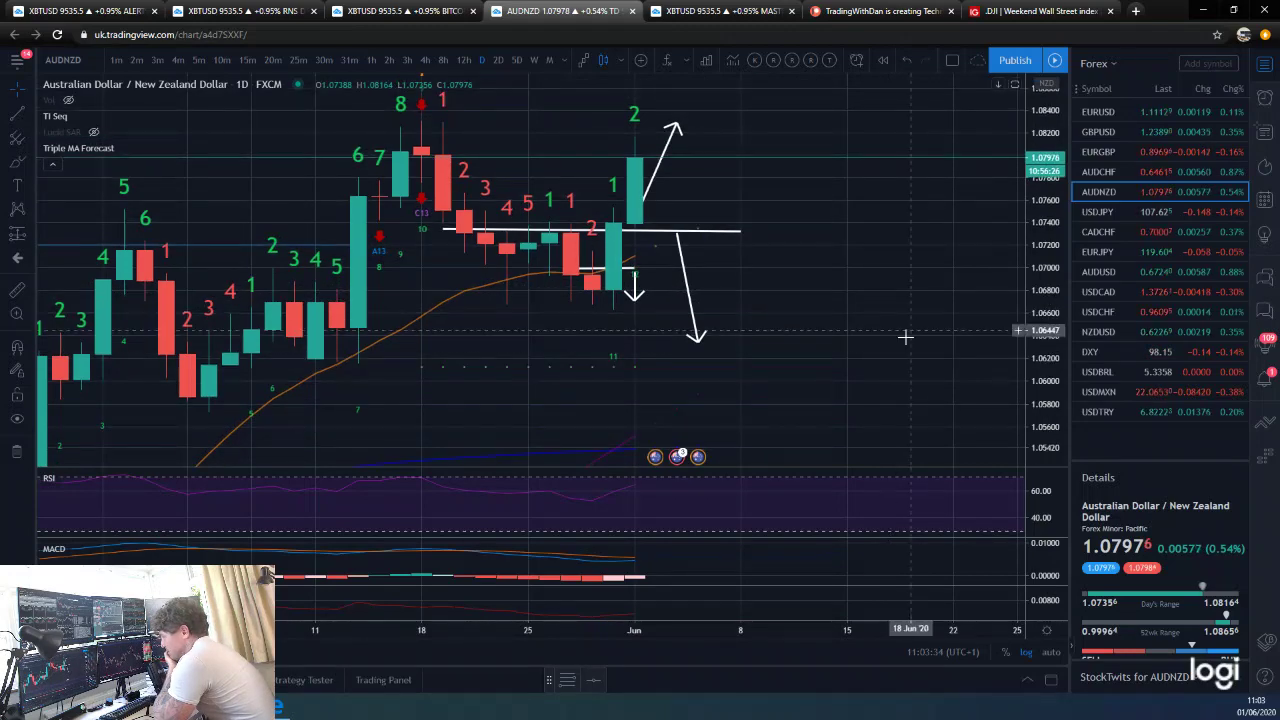
Step: Set AUDNZD to the 4-hour timeframe and examine its May candles around the two white horizontal levels and the arrows
text(240)
key(Return)
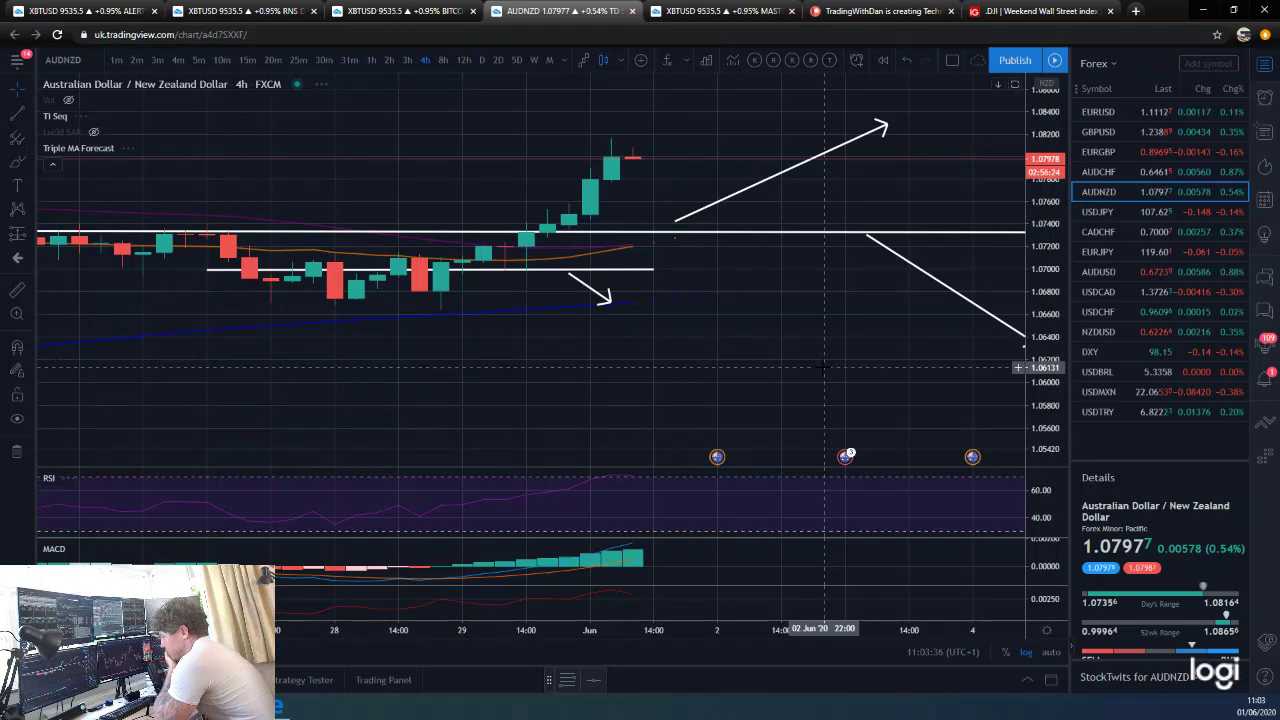
scroll(825, 368, down, 5)
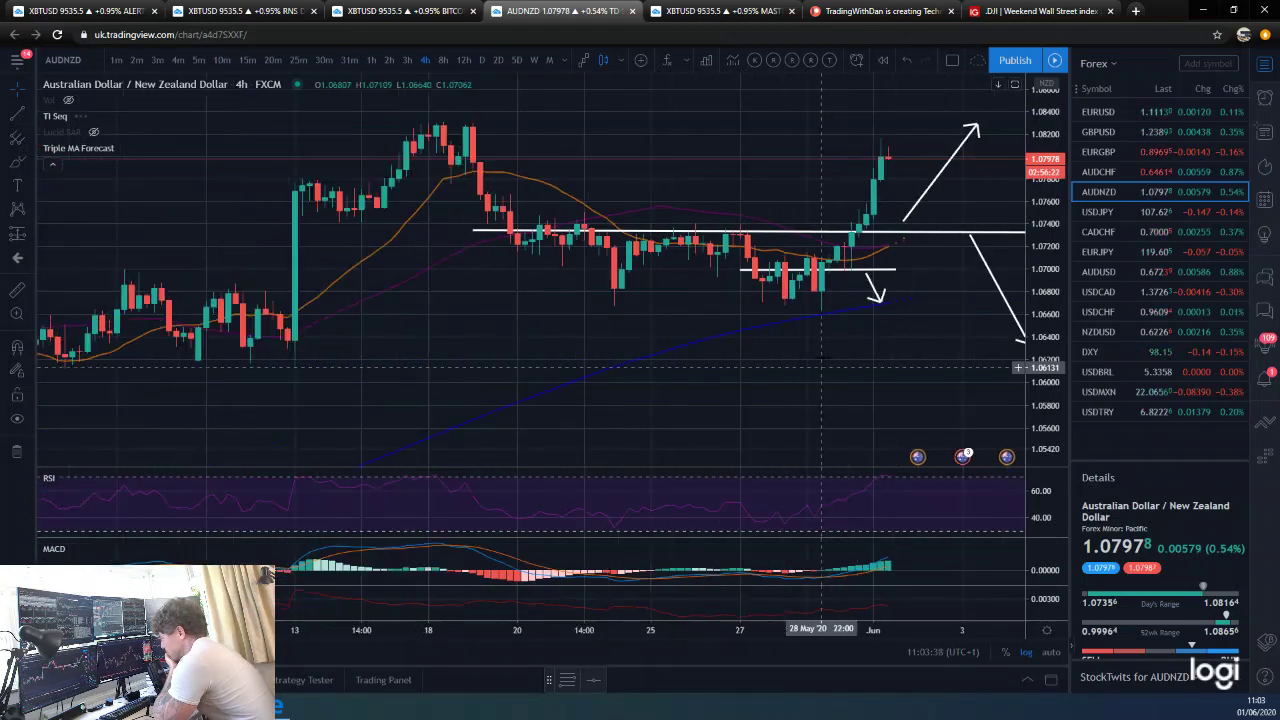
drag(858, 335, 664, 345)
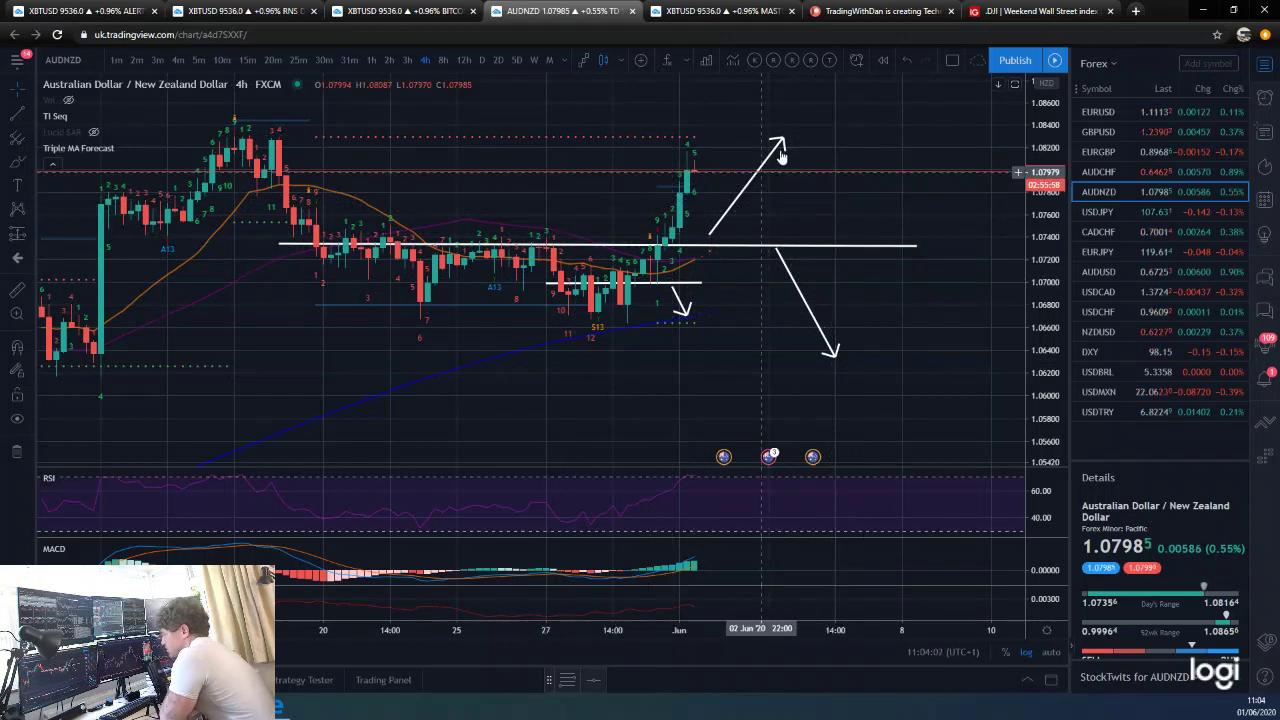
scroll(818, 180, up, 1)
scroll(880, 203, down, 2)
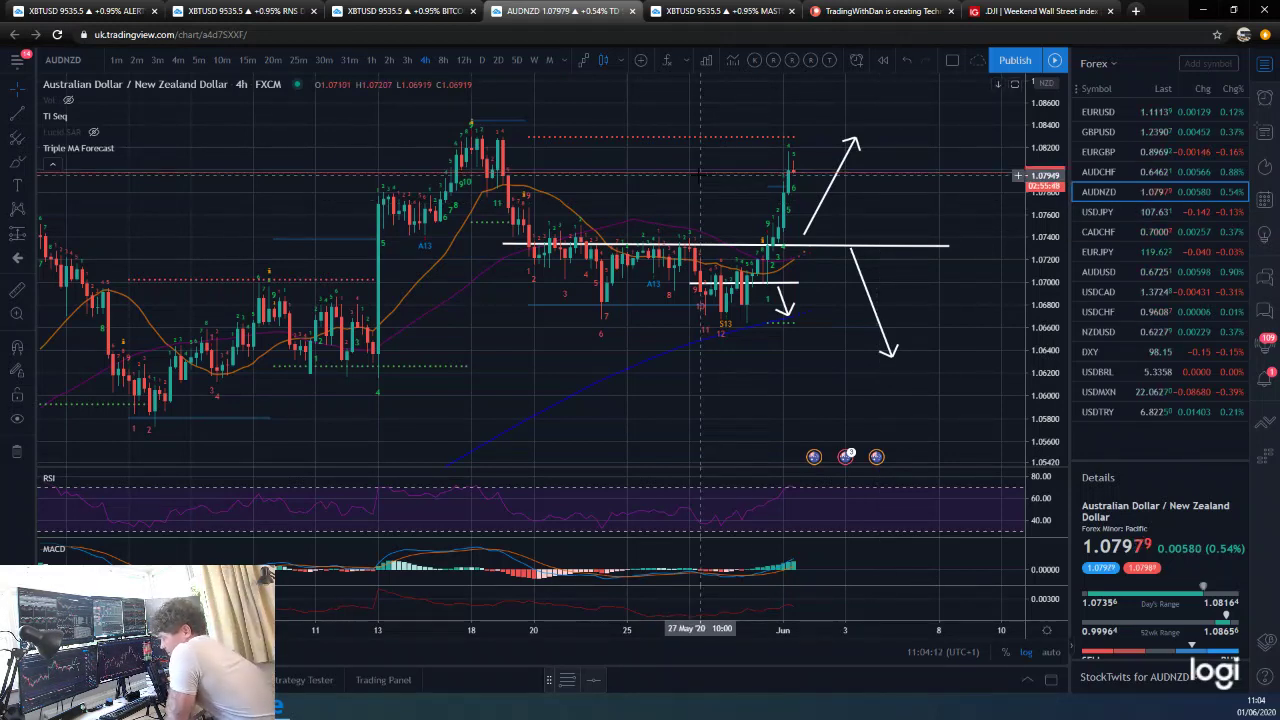
Step: Examine AUDNZD's latest 4-hour rise above the long white level against the mid-May highs and the red dotted resistance line
scroll(698, 175, up, 2)
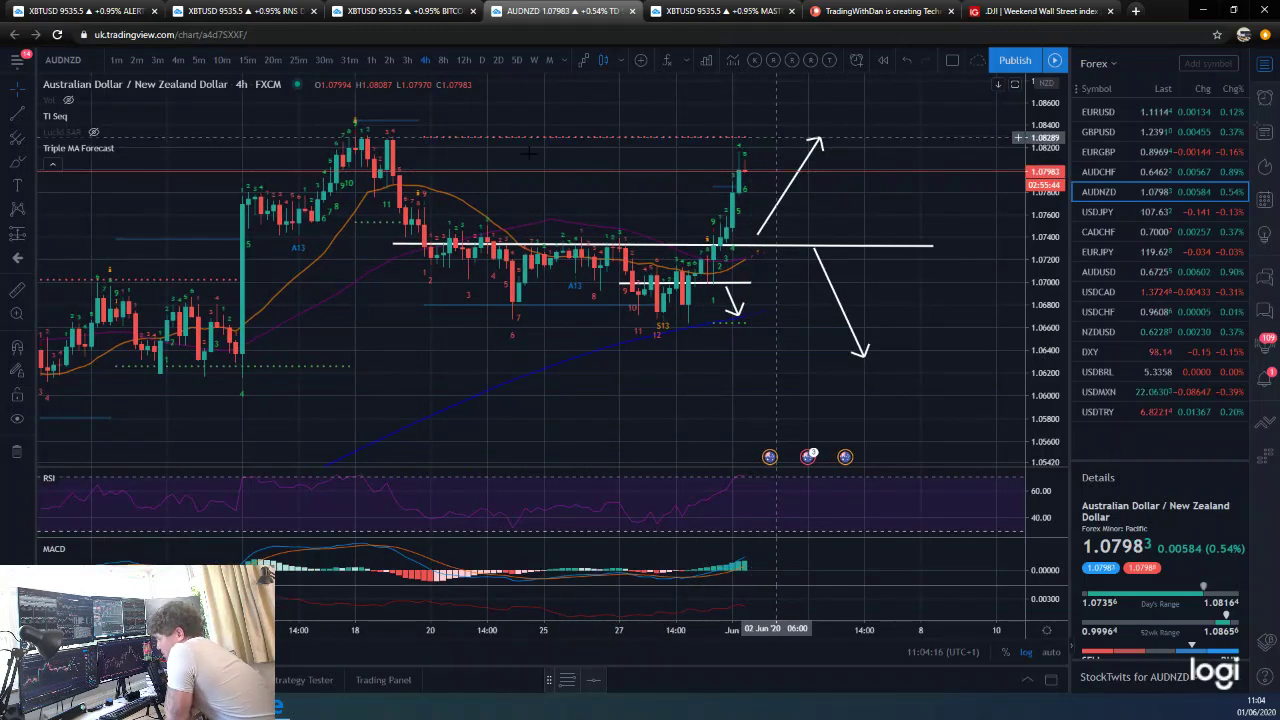
scroll(540, 140, down, 2)
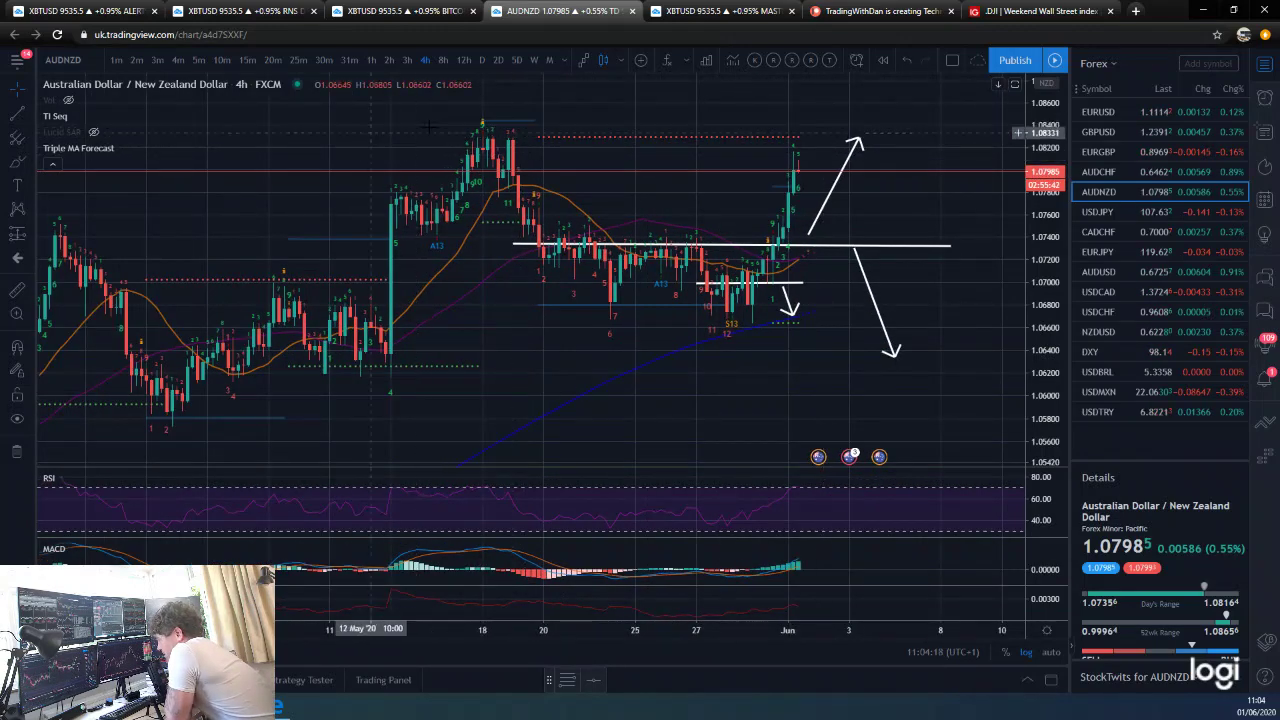
scroll(703, 190, up, 1)
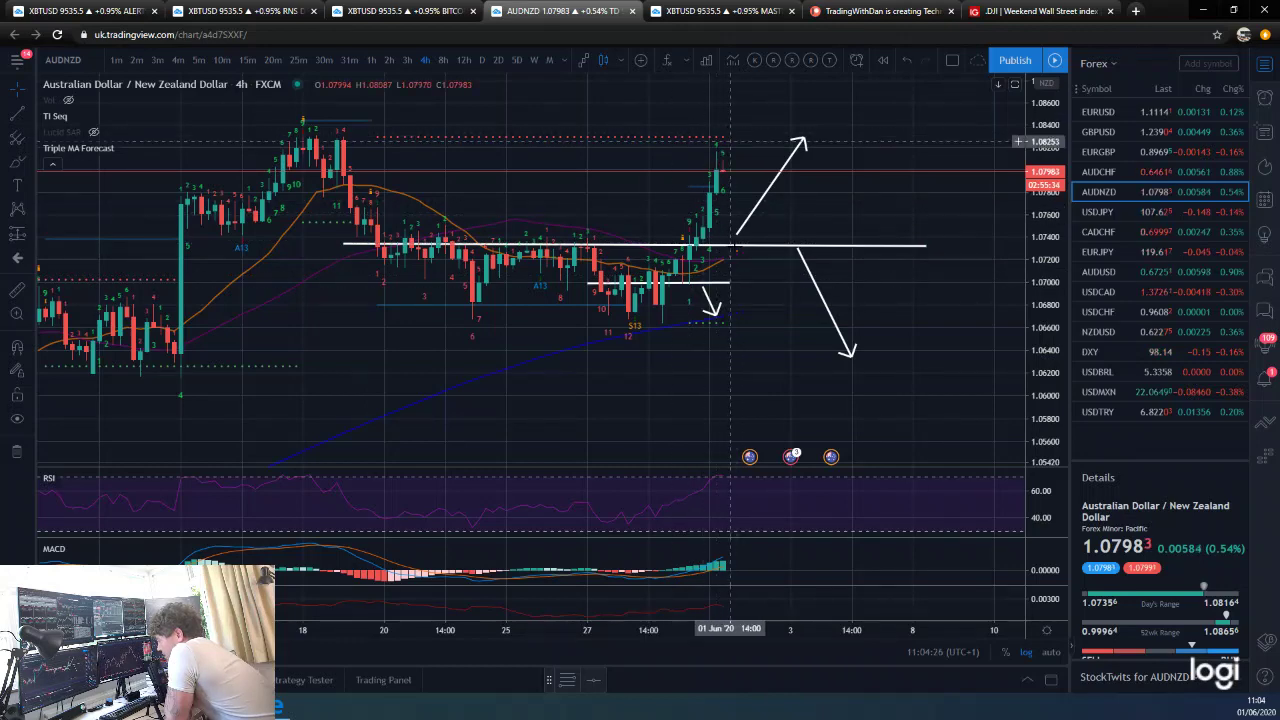
scroll(740, 200, up, 2)
scroll(920, 288, left, 1)
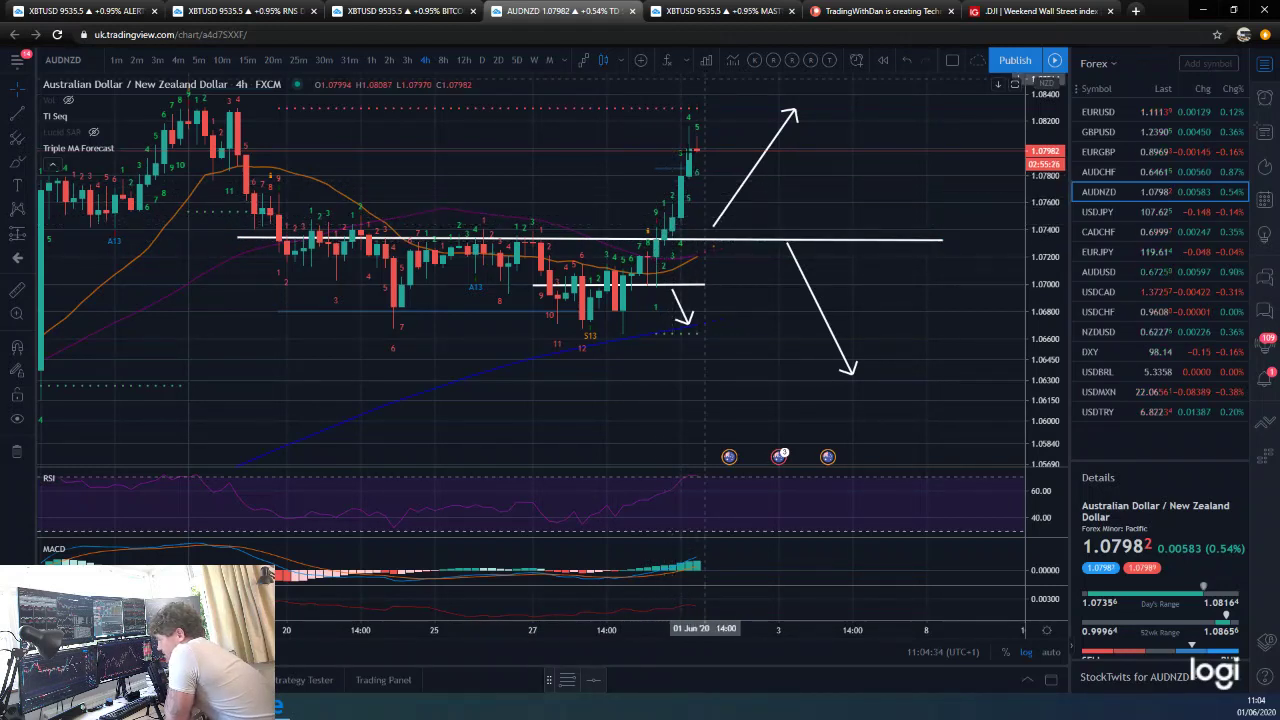
scroll(905, 210, down, 3)
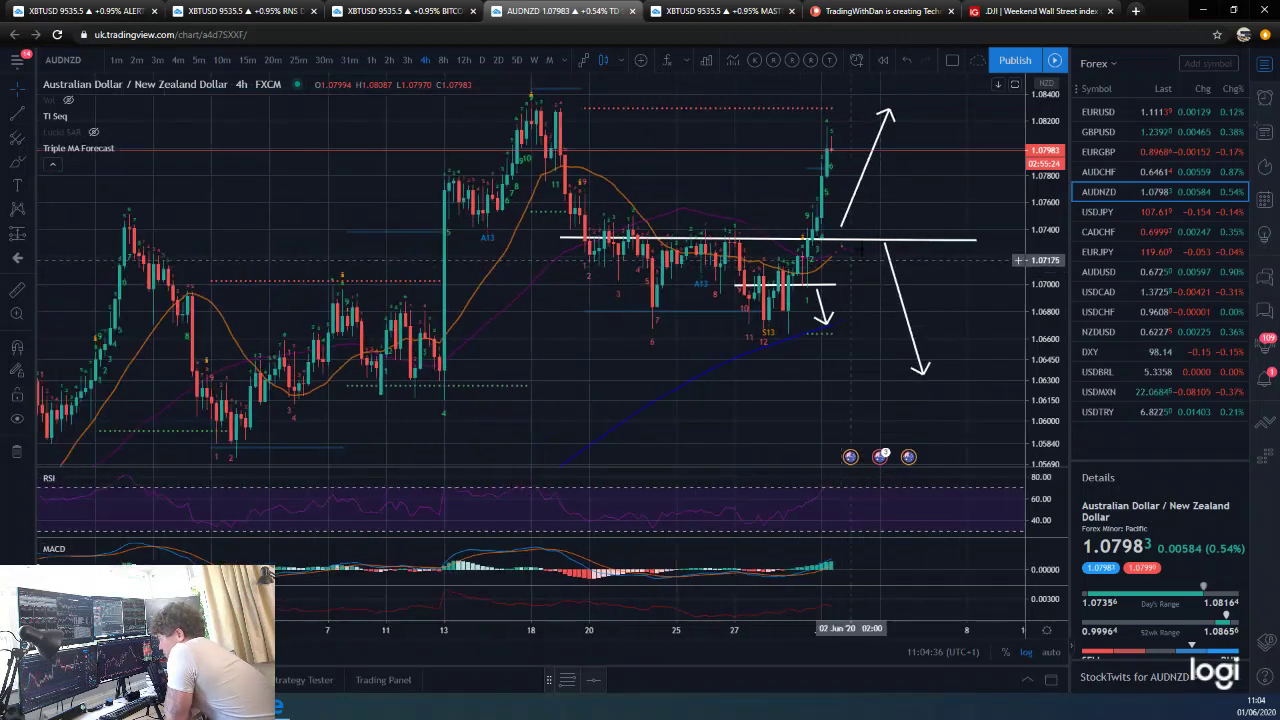
scroll(905, 210, up, 2)
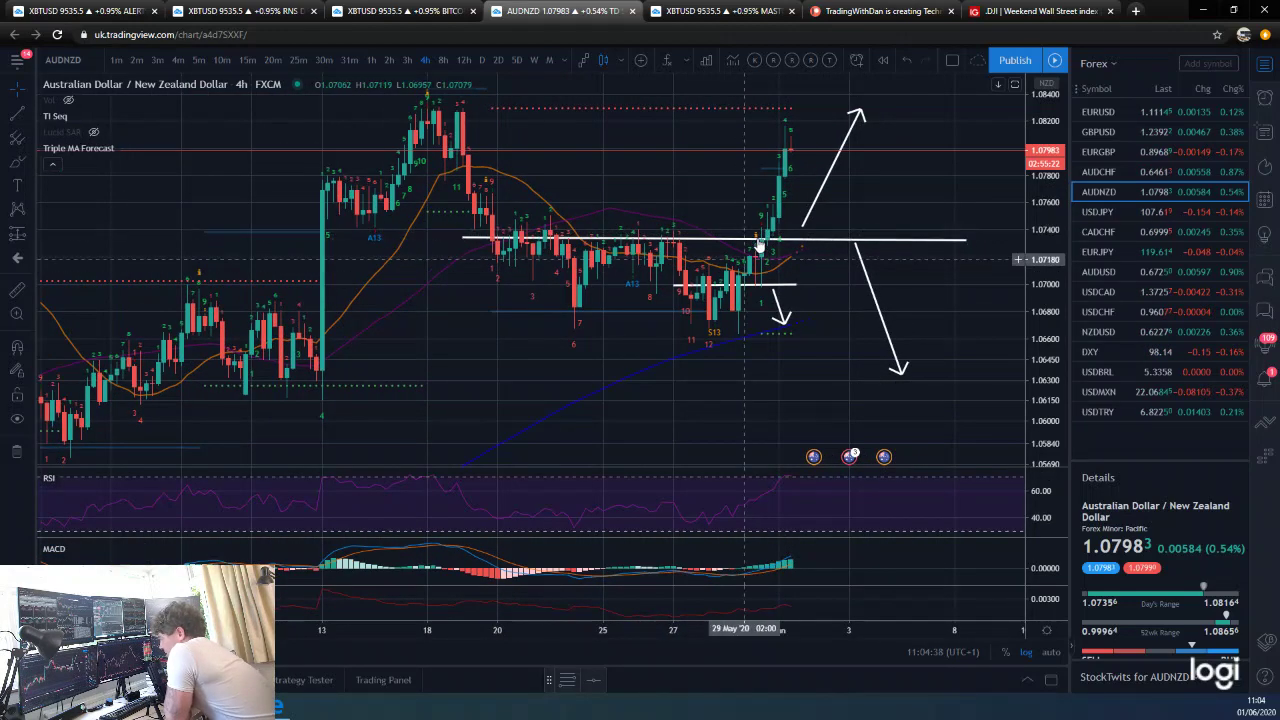
scroll(765, 248, up, 1)
drag(760, 249, 765, 249)
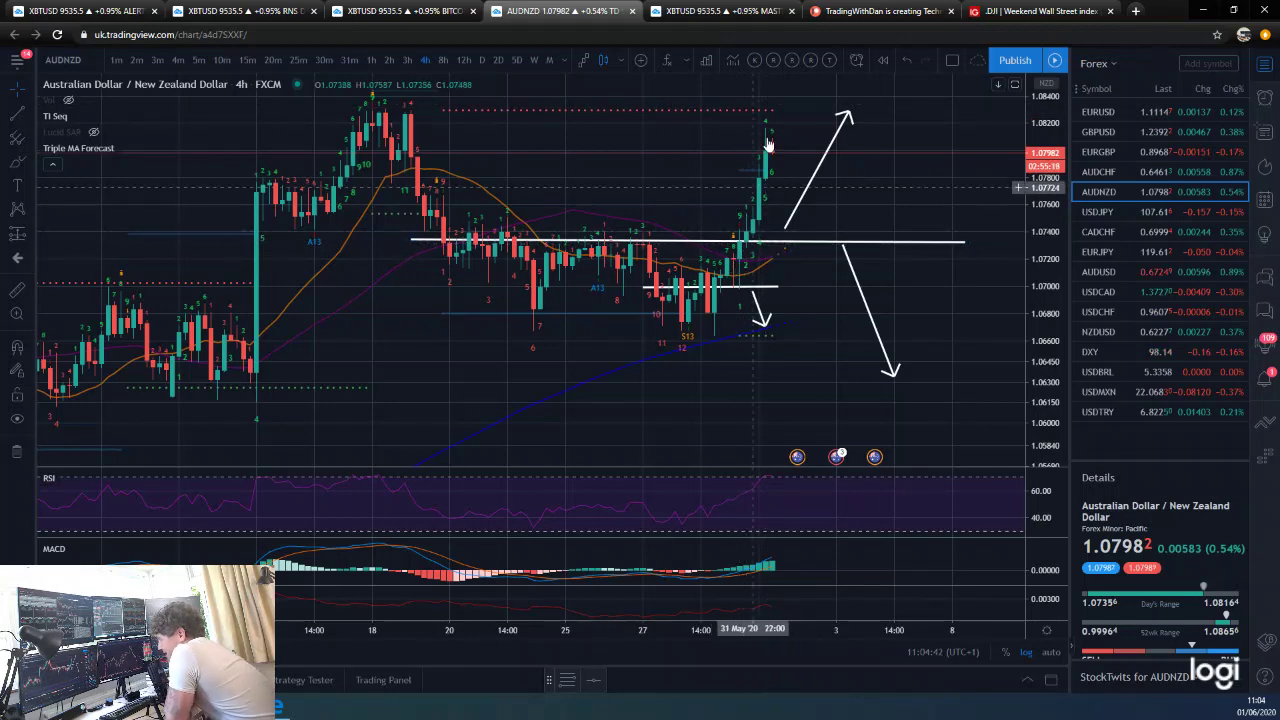
Step: Compare AUDNZD on the 12-hour and daily timeframes, and return to the 4-hour chart to review the sequential counts on recent candles
click(465, 59)
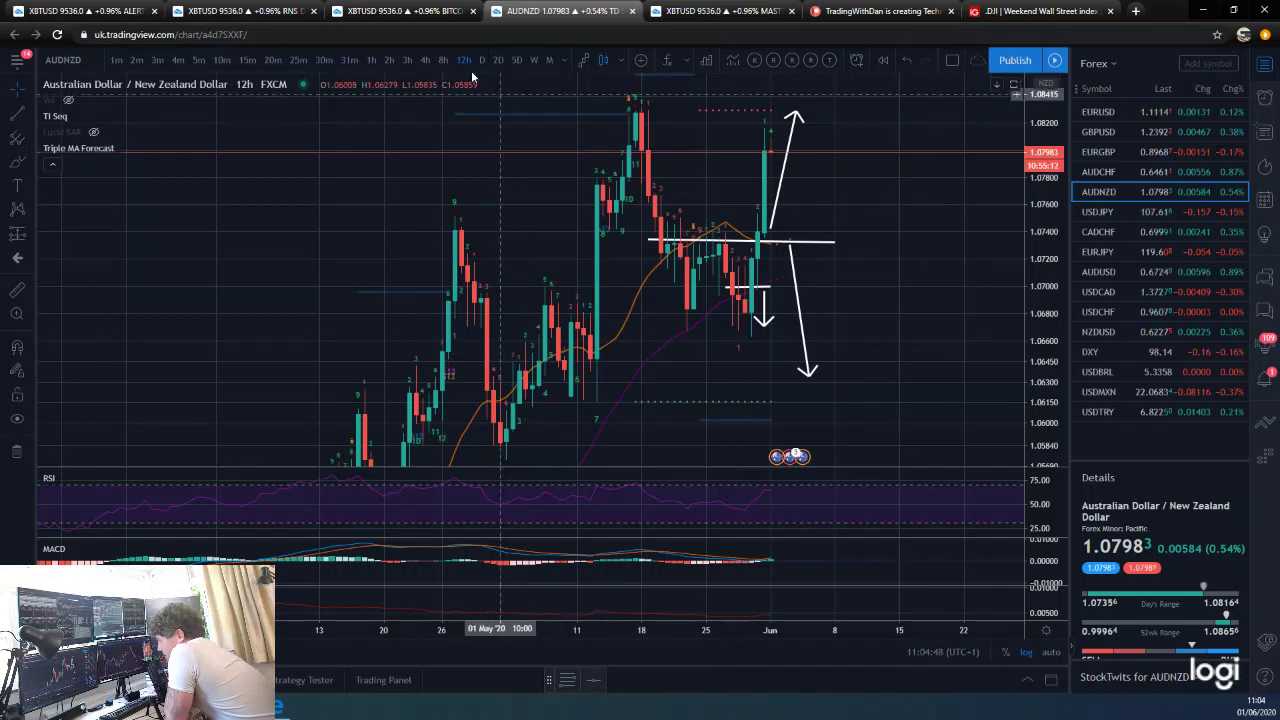
click(480, 61)
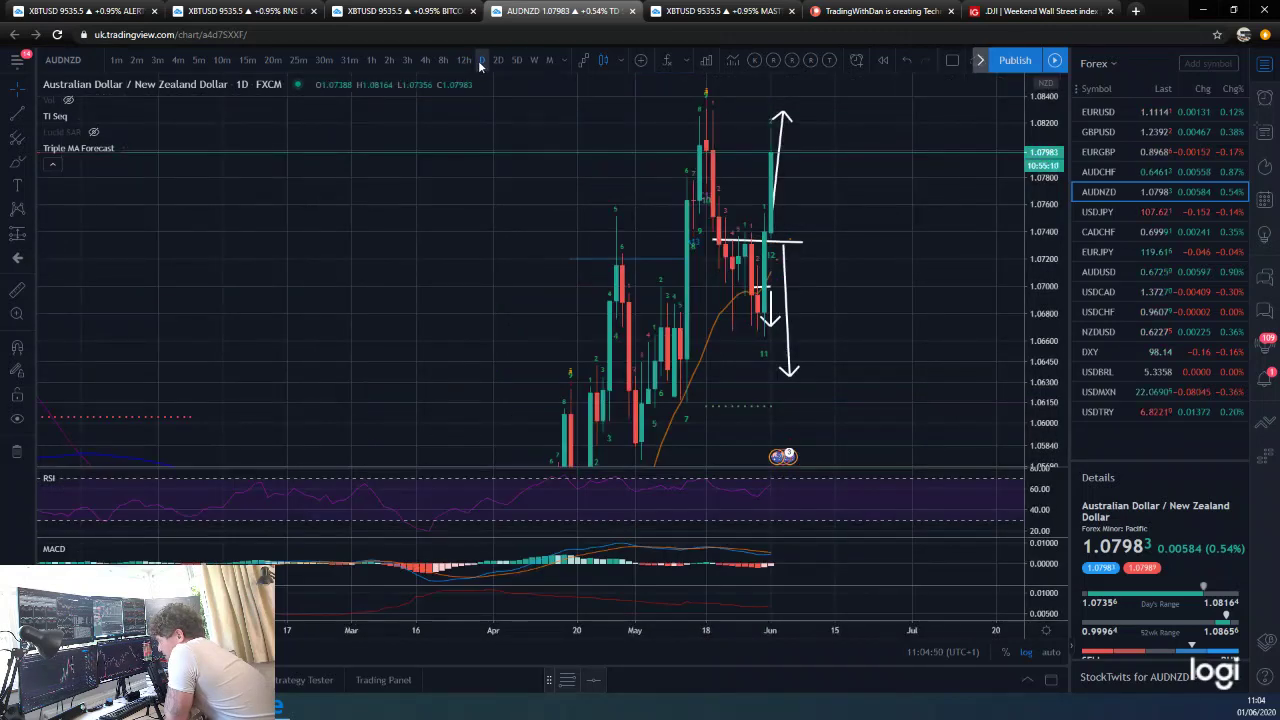
click(425, 61)
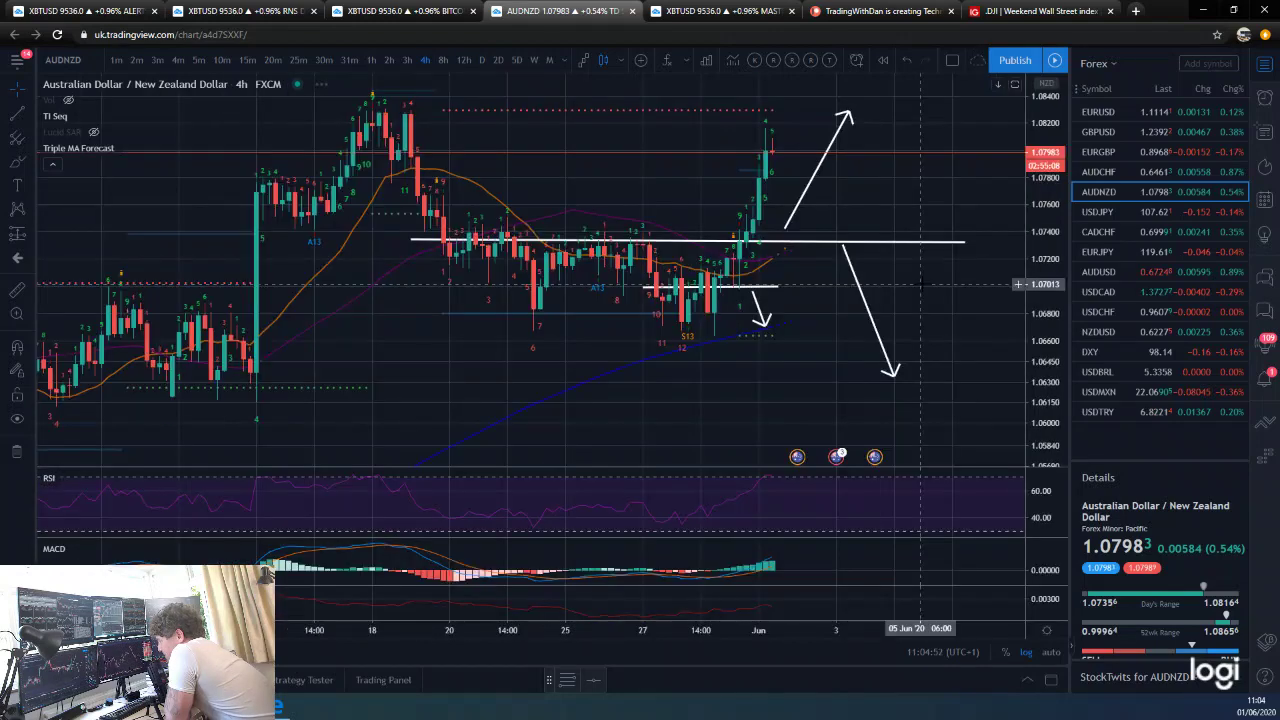
scroll(920, 284, up, 2)
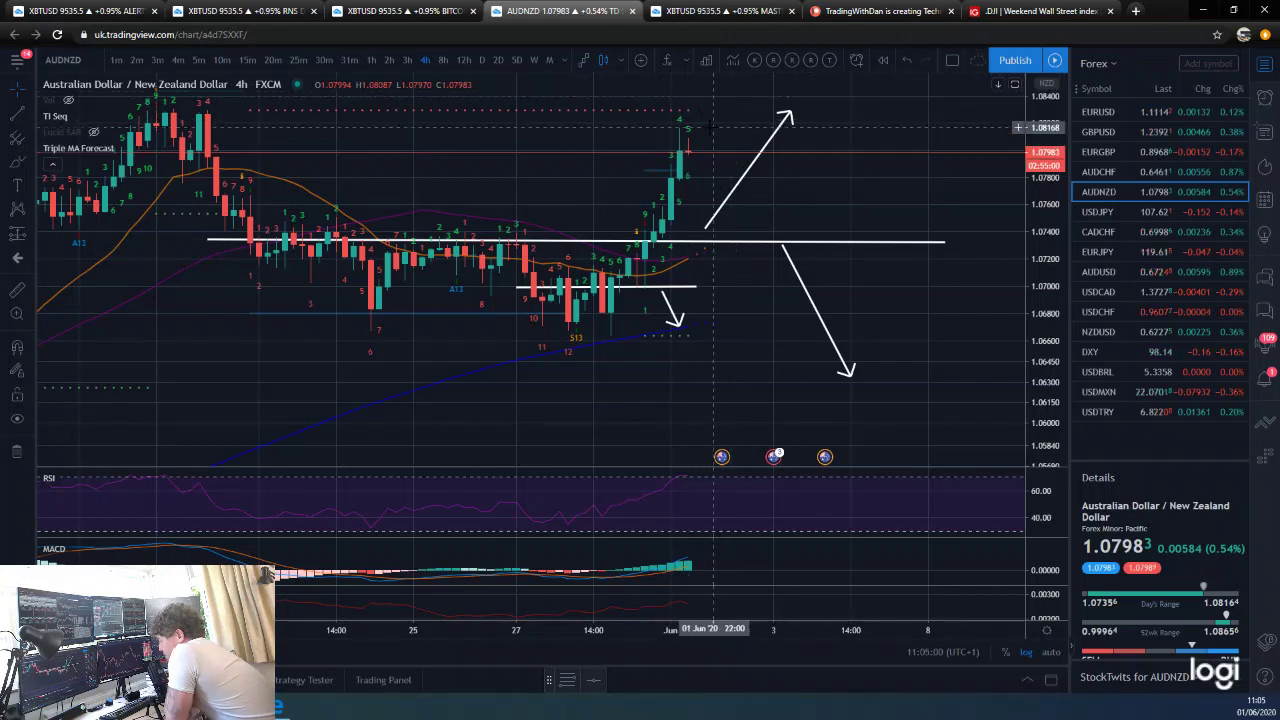
scroll(722, 158, down, 1)
scroll(716, 162, up, 1)
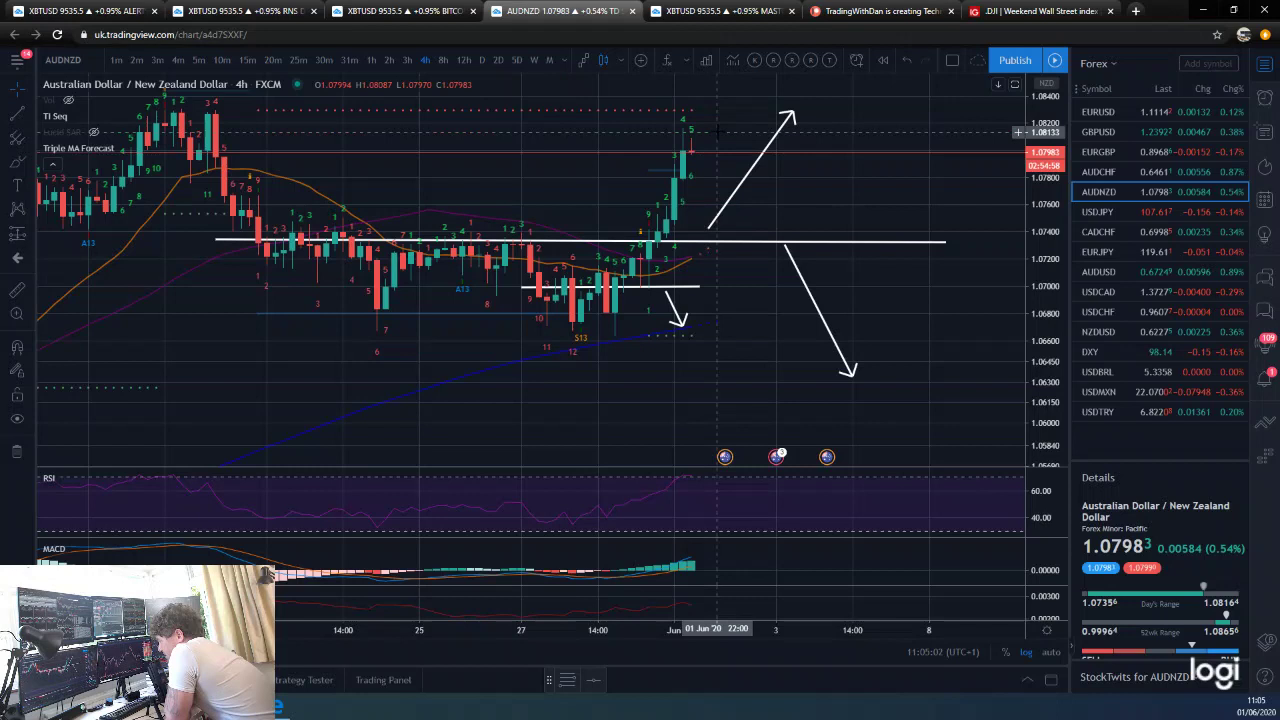
scroll(728, 178, down, 2)
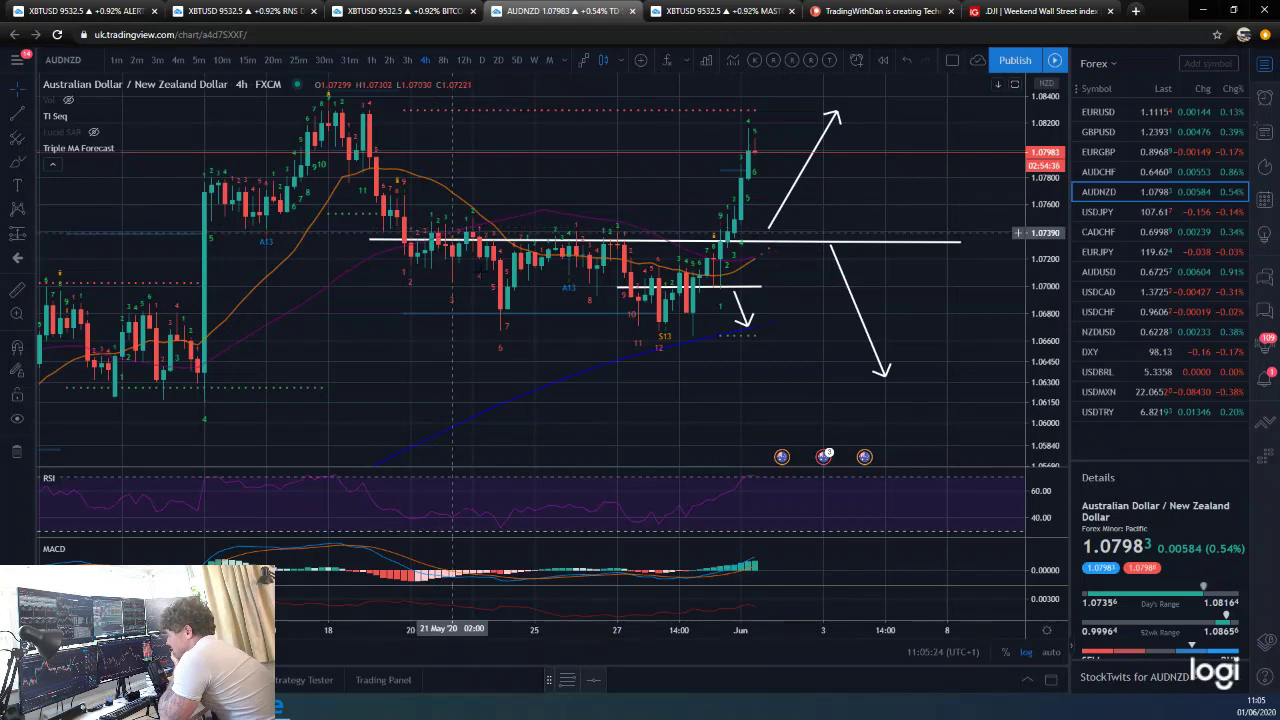
scroll(453, 233, down, 2)
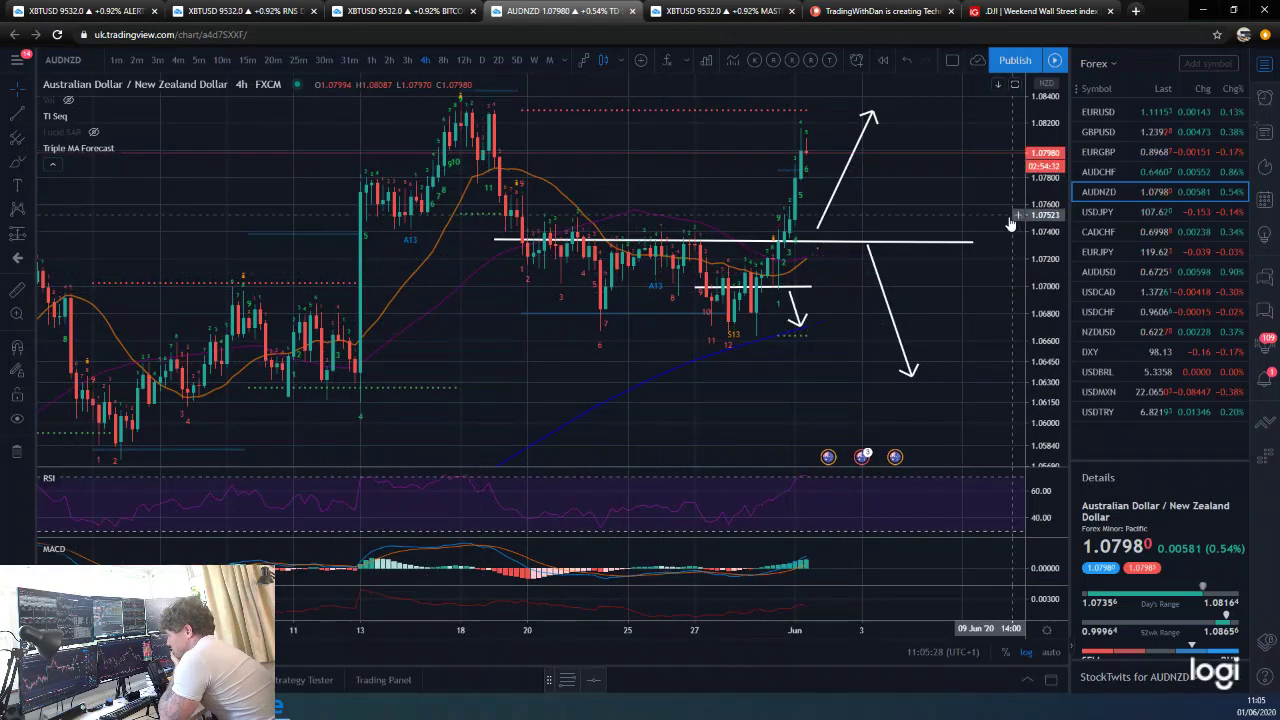
Step: Switch the chart to USDJPY and inspect its 4-hour candles against the two white levels and the down arrows
click(1130, 213)
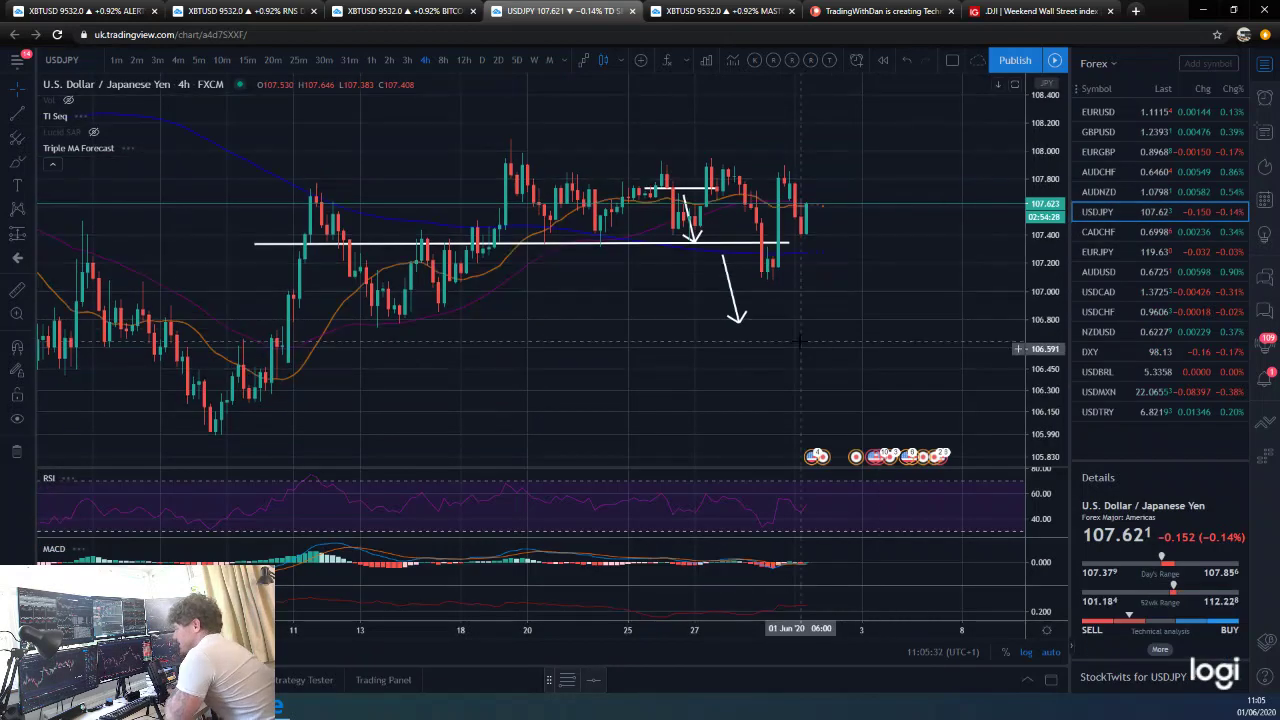
scroll(800, 345, up, 2)
scroll(812, 304, down, 3)
scroll(800, 280, up, 2)
scroll(785, 245, down, 2)
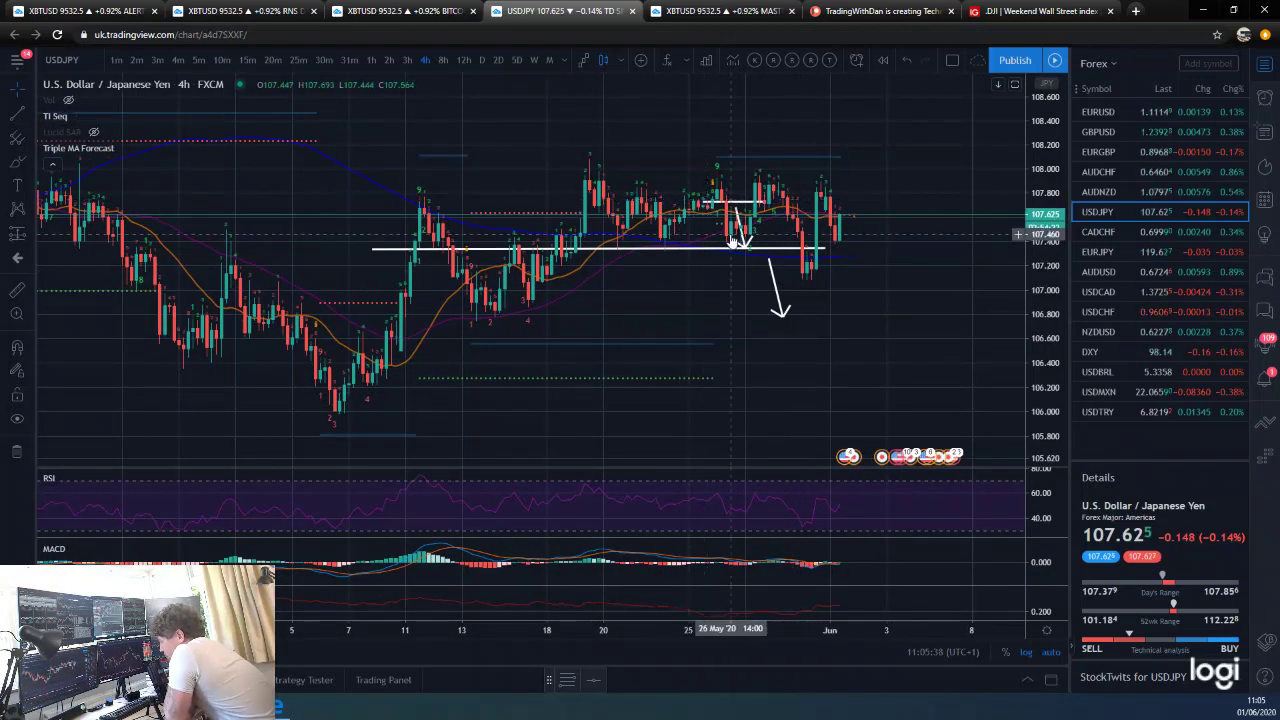
scroll(745, 257, up, 1)
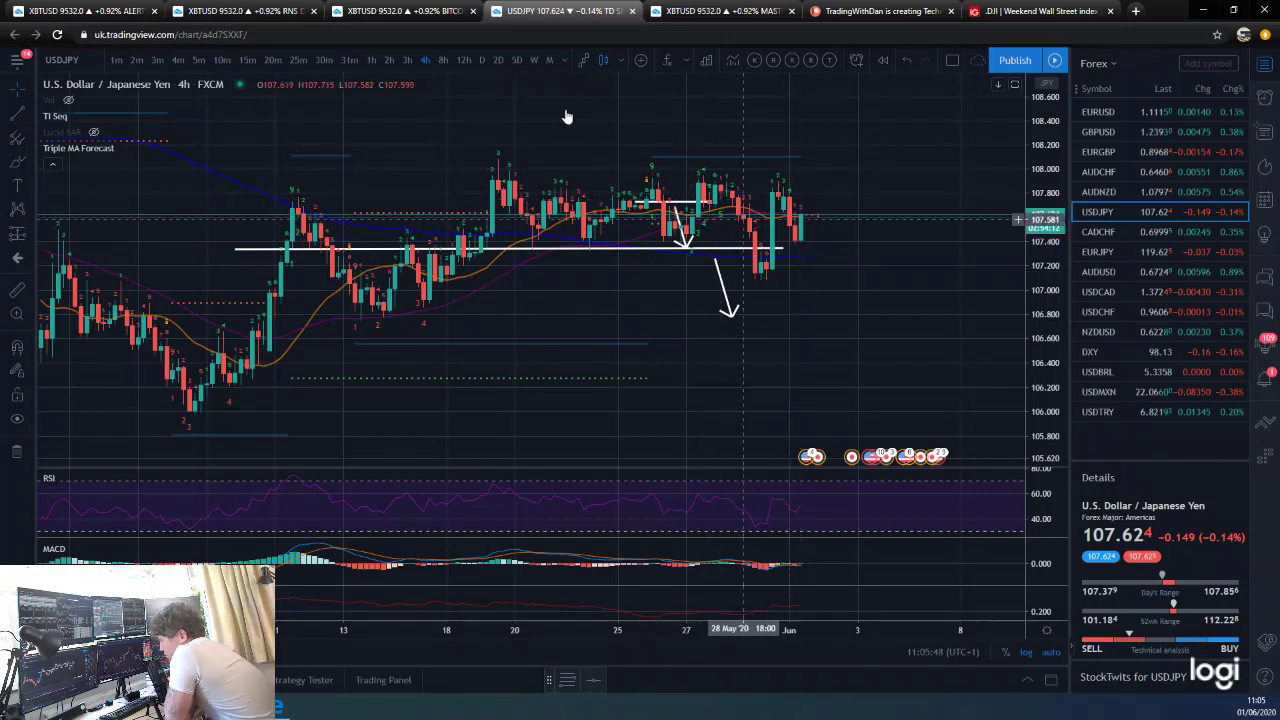
scroll(617, 128, up, 2)
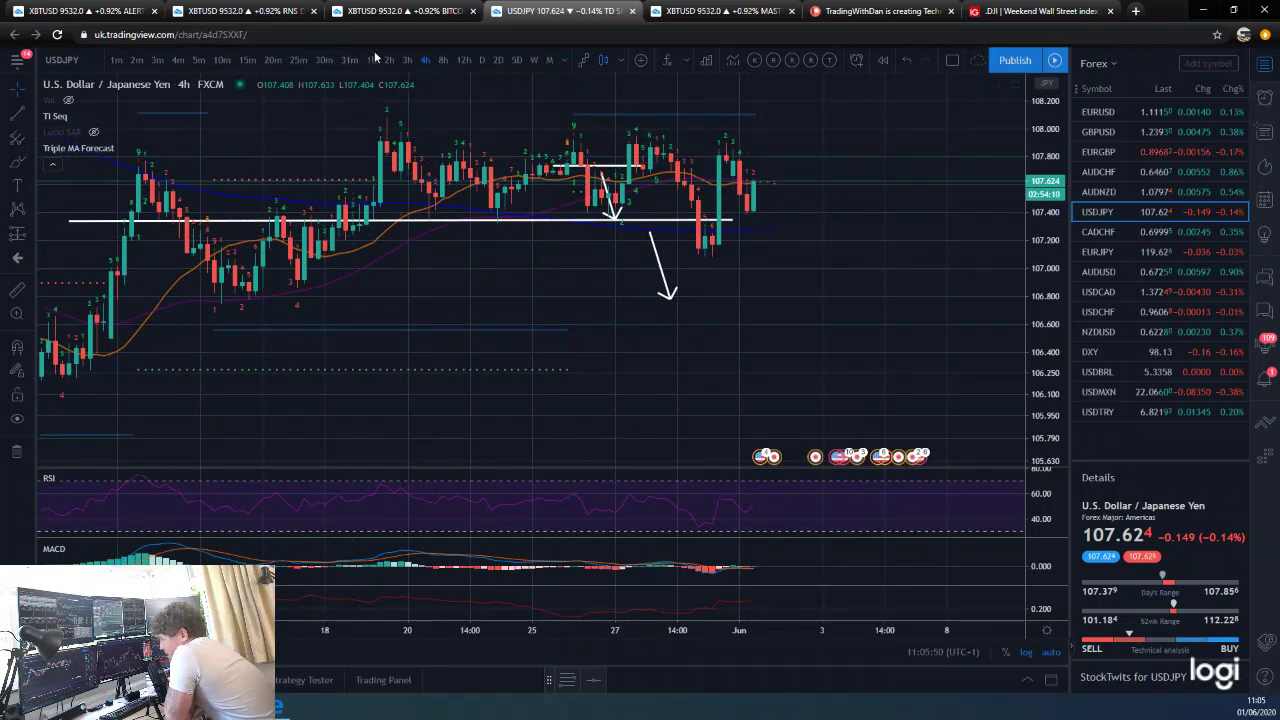
Step: Check USDJPY's price range on the daily timeframe, and return to the 4-hour chart to review how price reacted around the marked levels
click(481, 62)
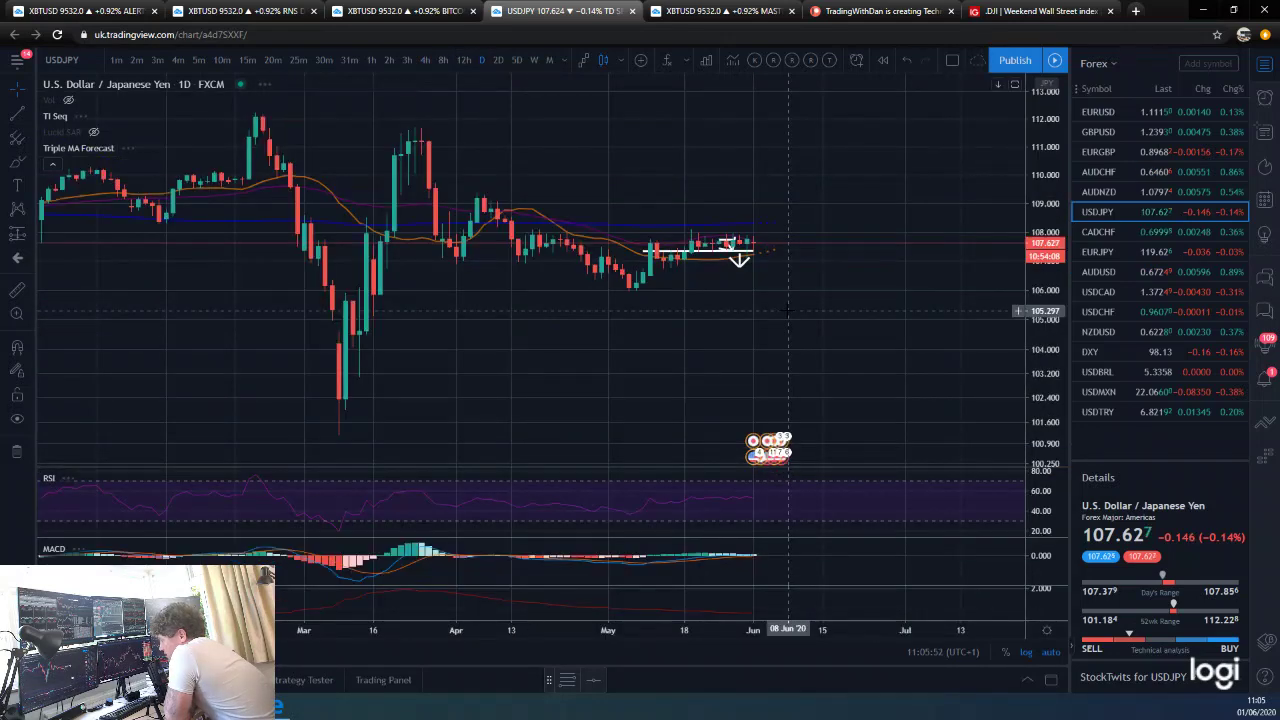
scroll(788, 316, up, 3)
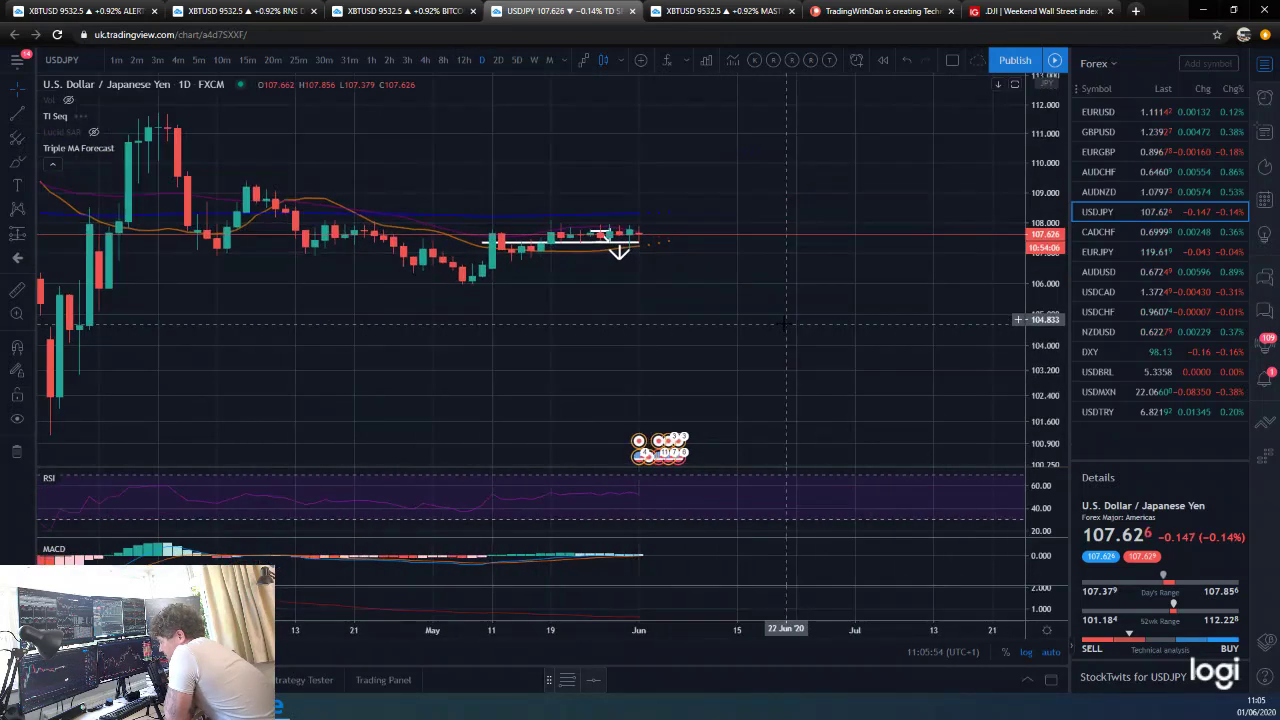
click(424, 60)
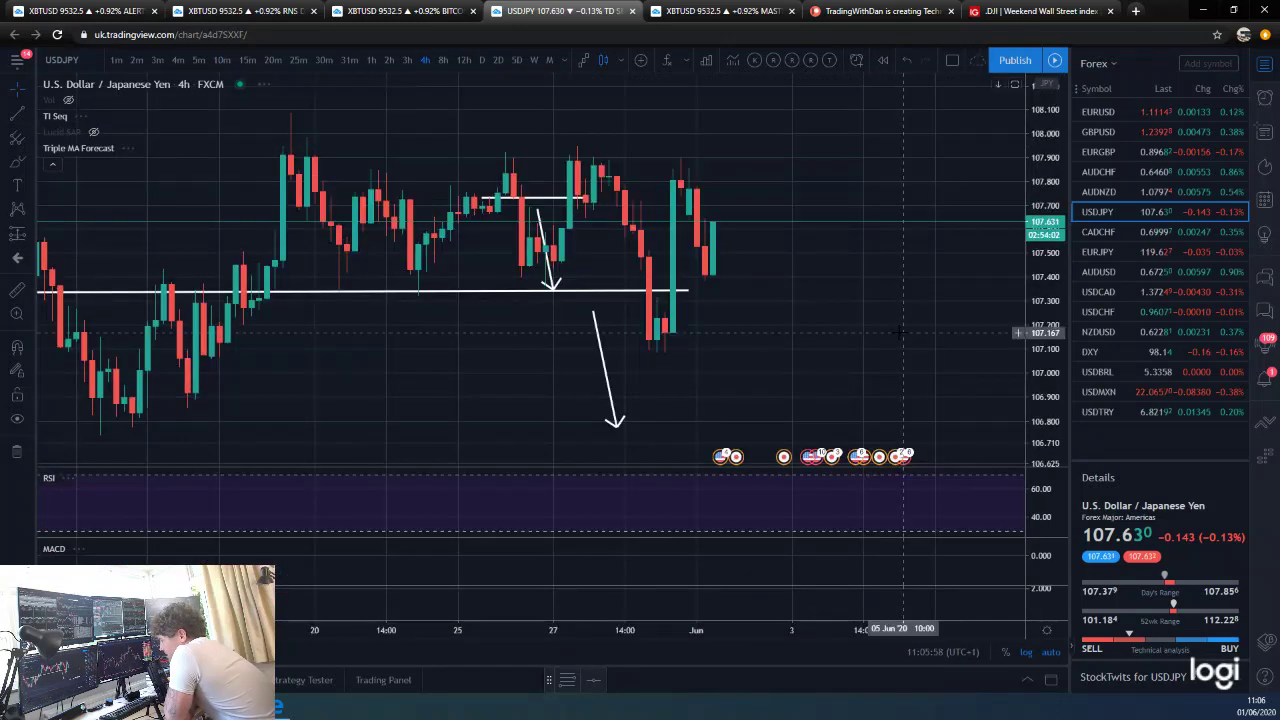
scroll(790, 331, down, 5)
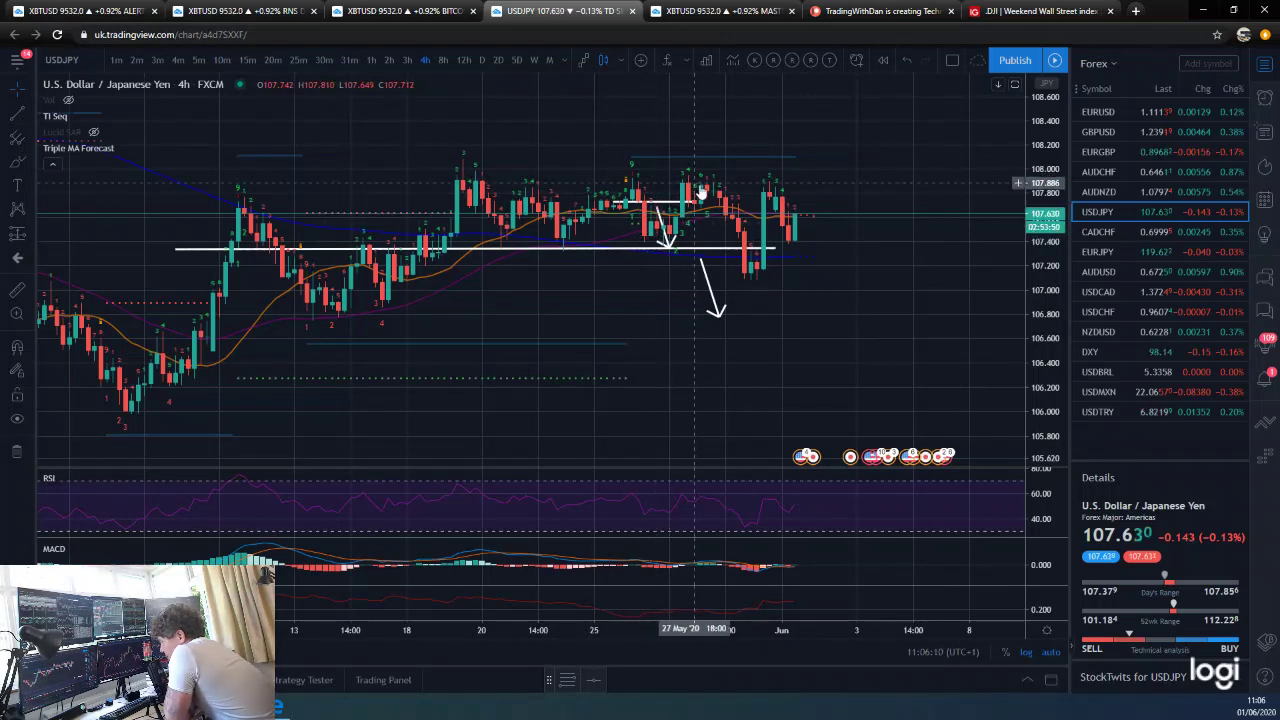
scroll(830, 296, up, 2)
scroll(683, 277, down, 1)
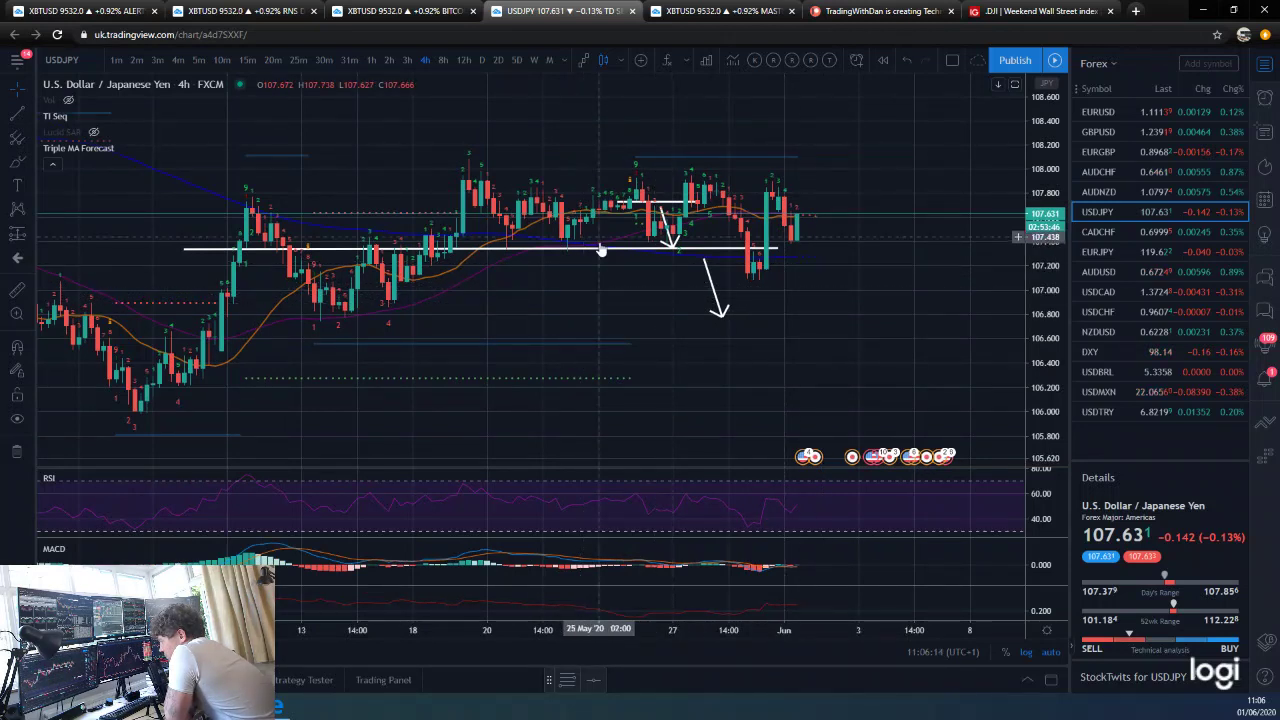
Step: Delete the long white horizontal line near 107.35 and the down arrow beneath it from the USDJPY chart
click(604, 250)
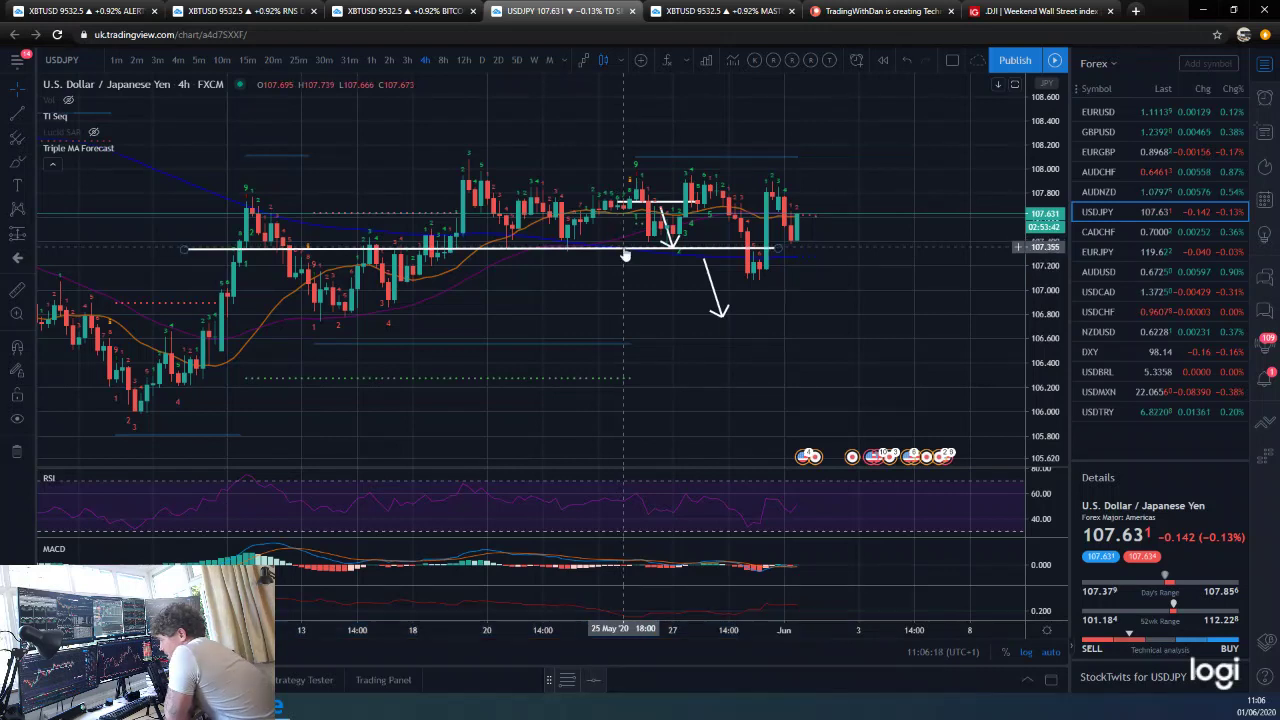
key(Delete)
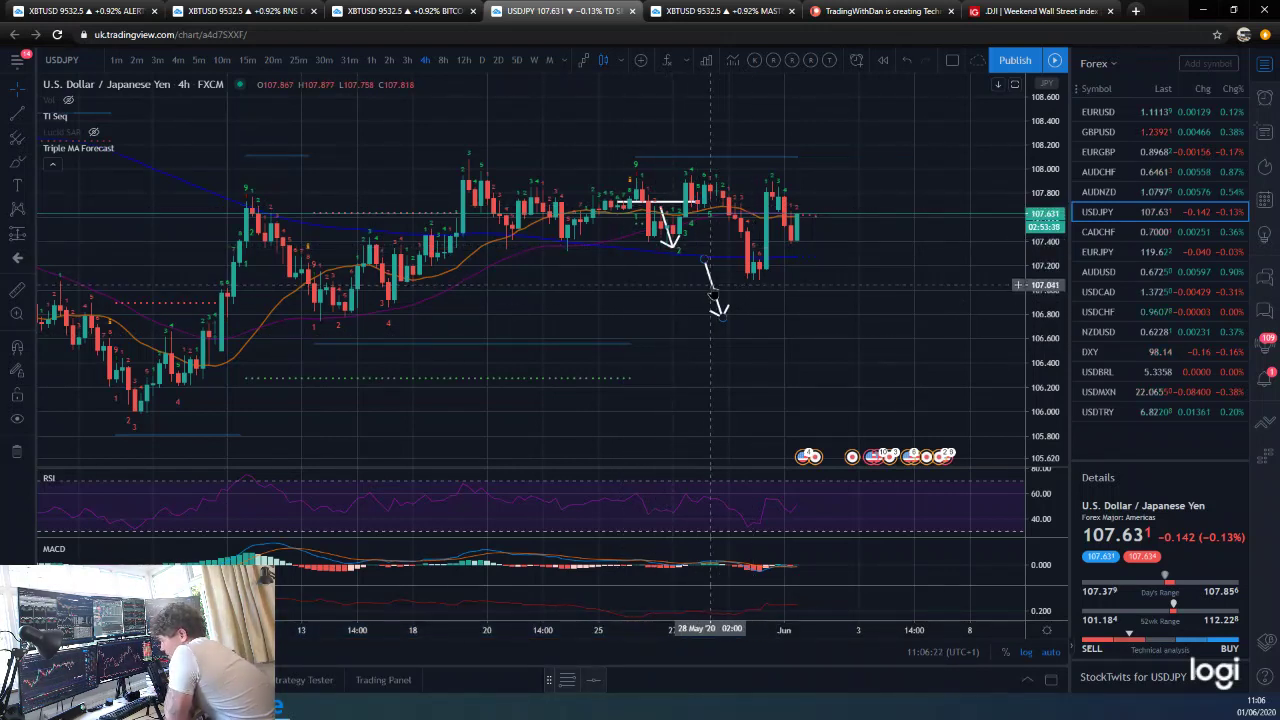
click(713, 294)
key(Delete)
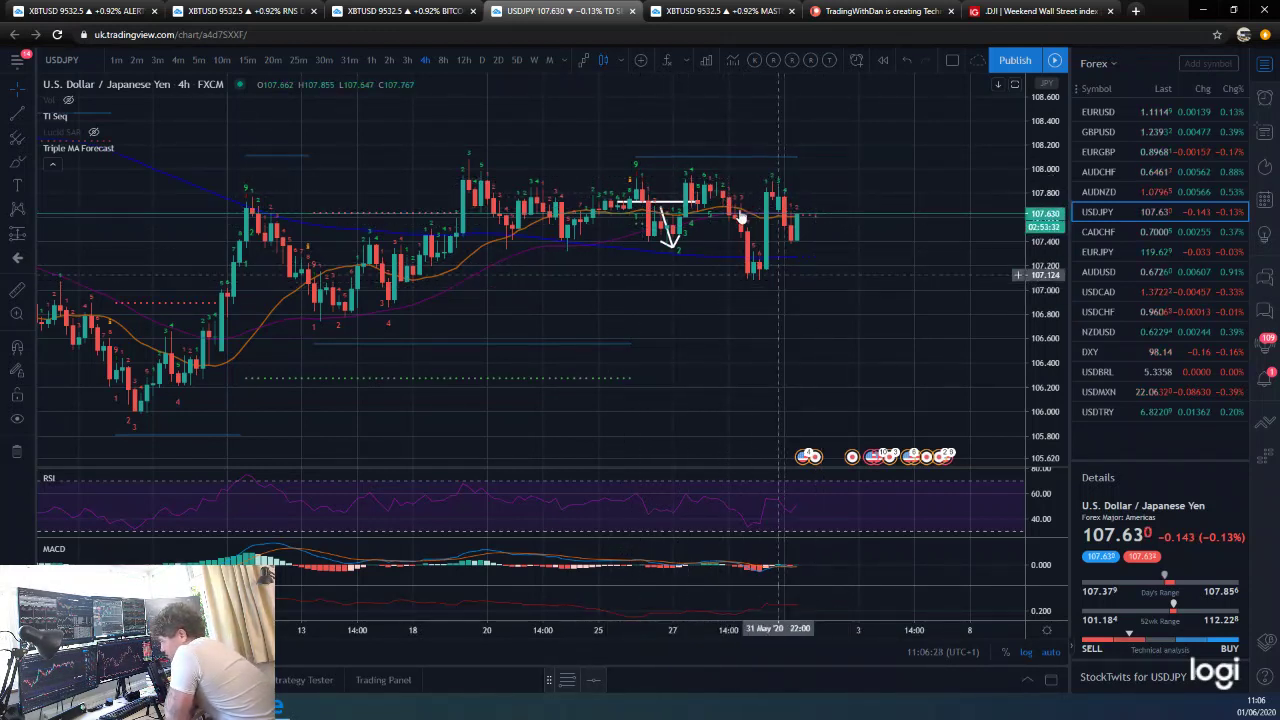
Step: Review USDJPY's latest 4-hour candles, and switch the chart to CADCHF to inspect price against its white levels and arrows
scroll(758, 276, up, 2)
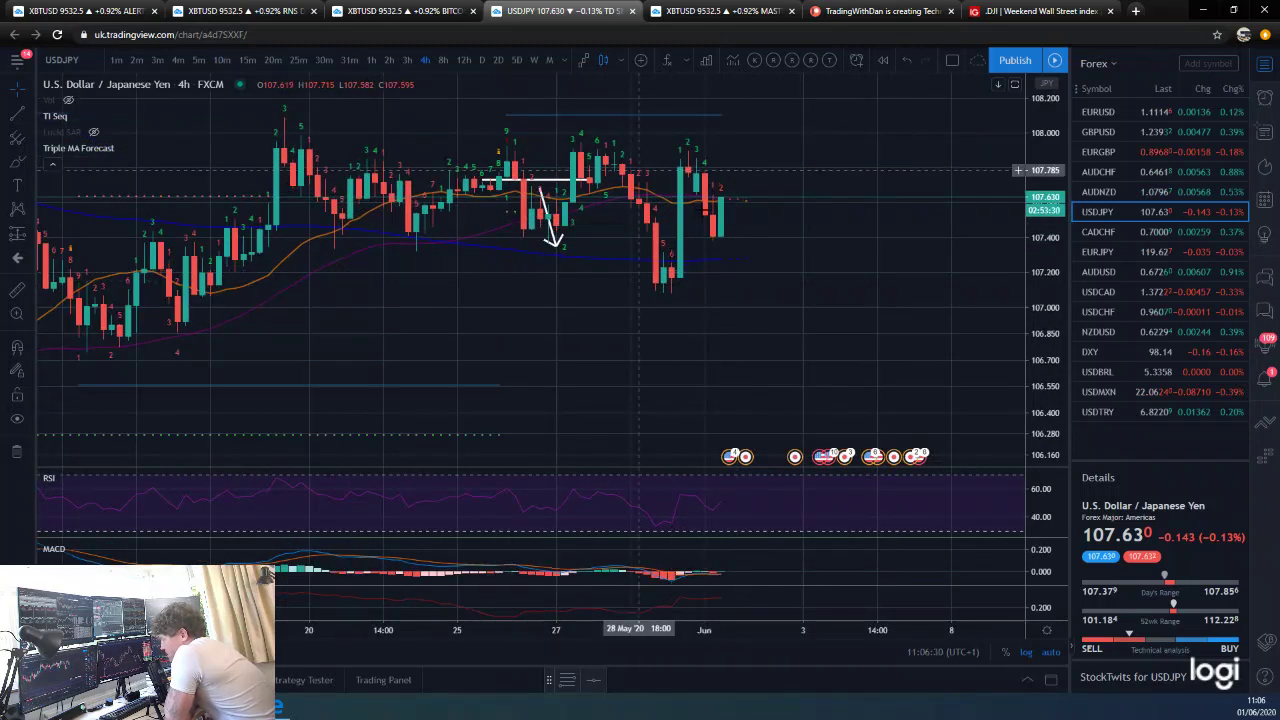
scroll(728, 236, down, 1)
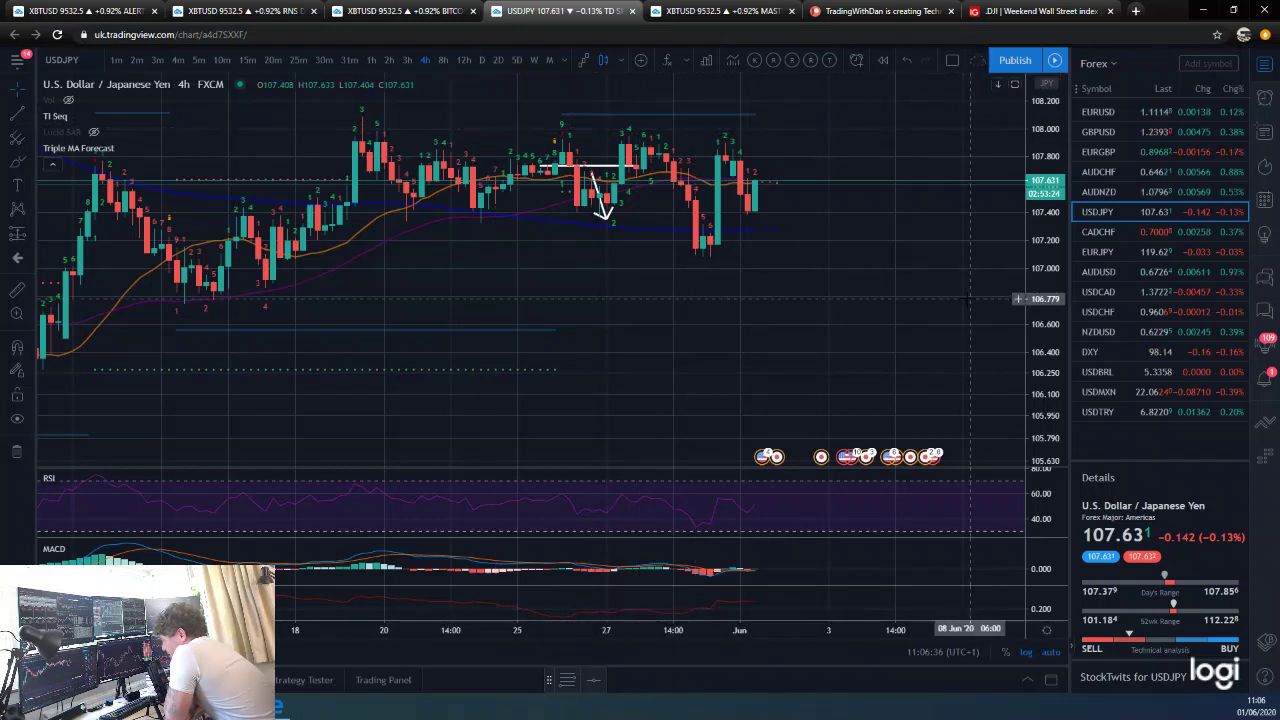
click(1100, 232)
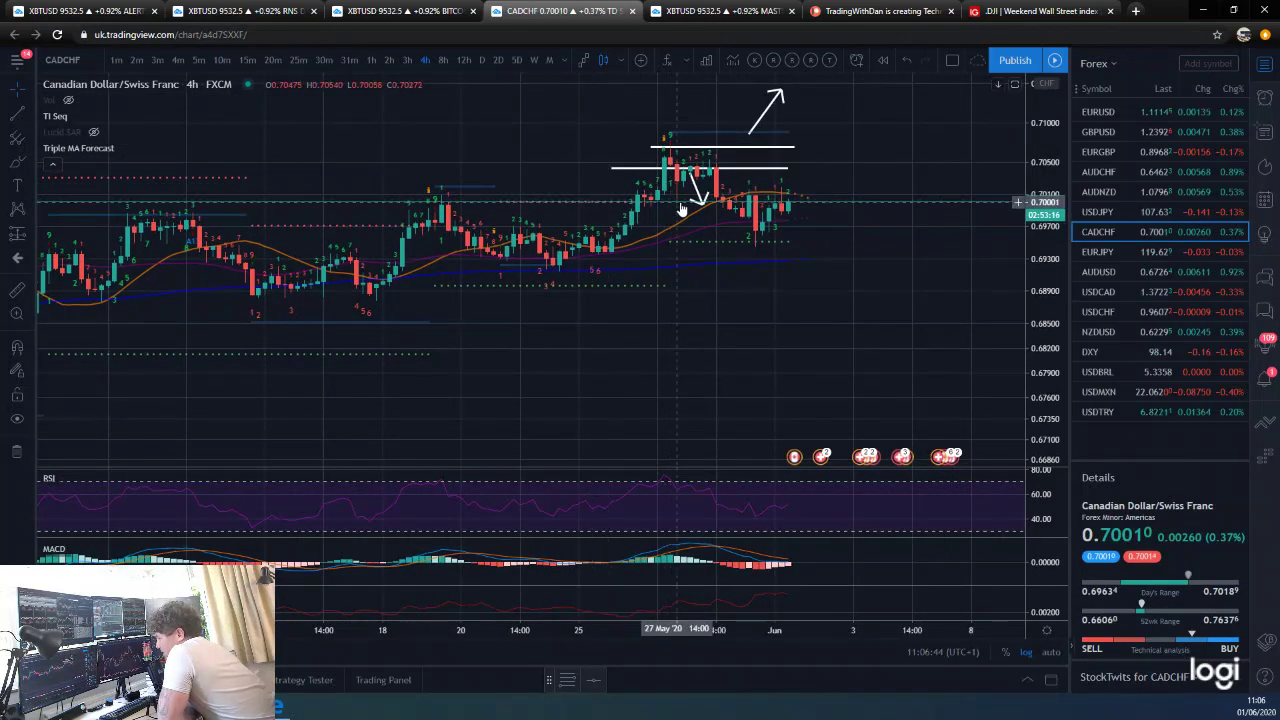
scroll(670, 200, up, 3)
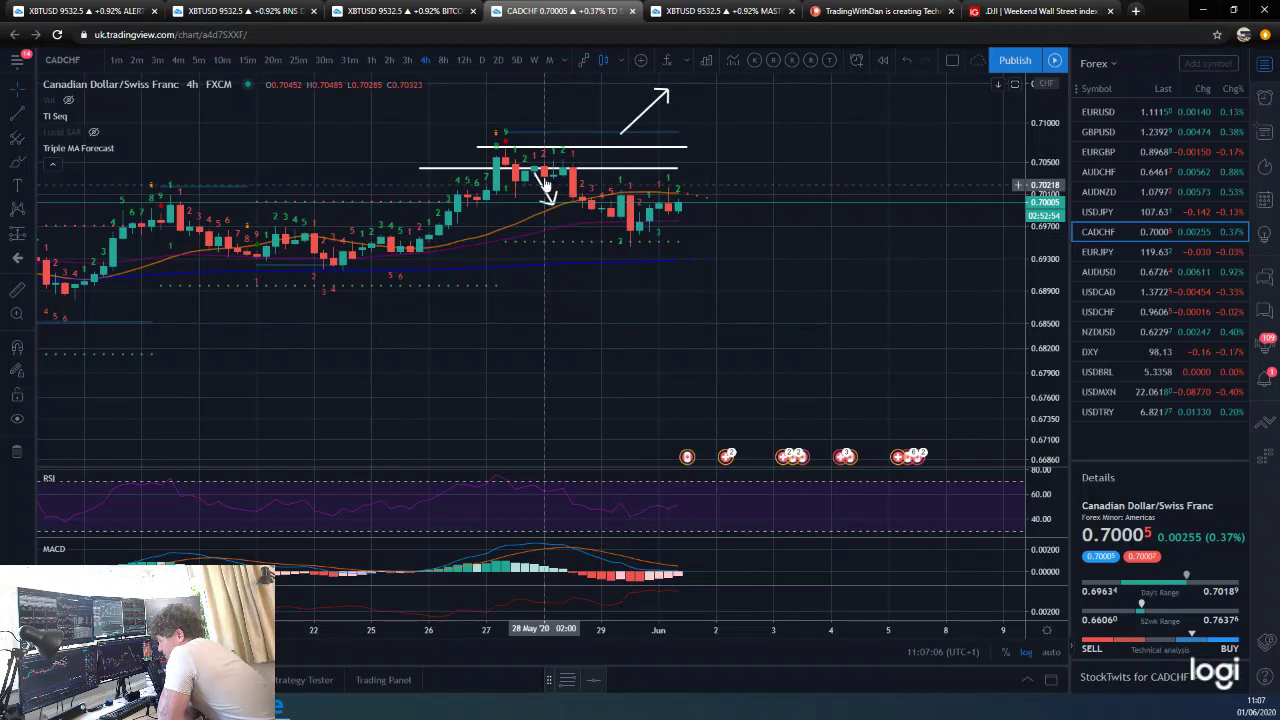
scroll(490, 100, down, 1)
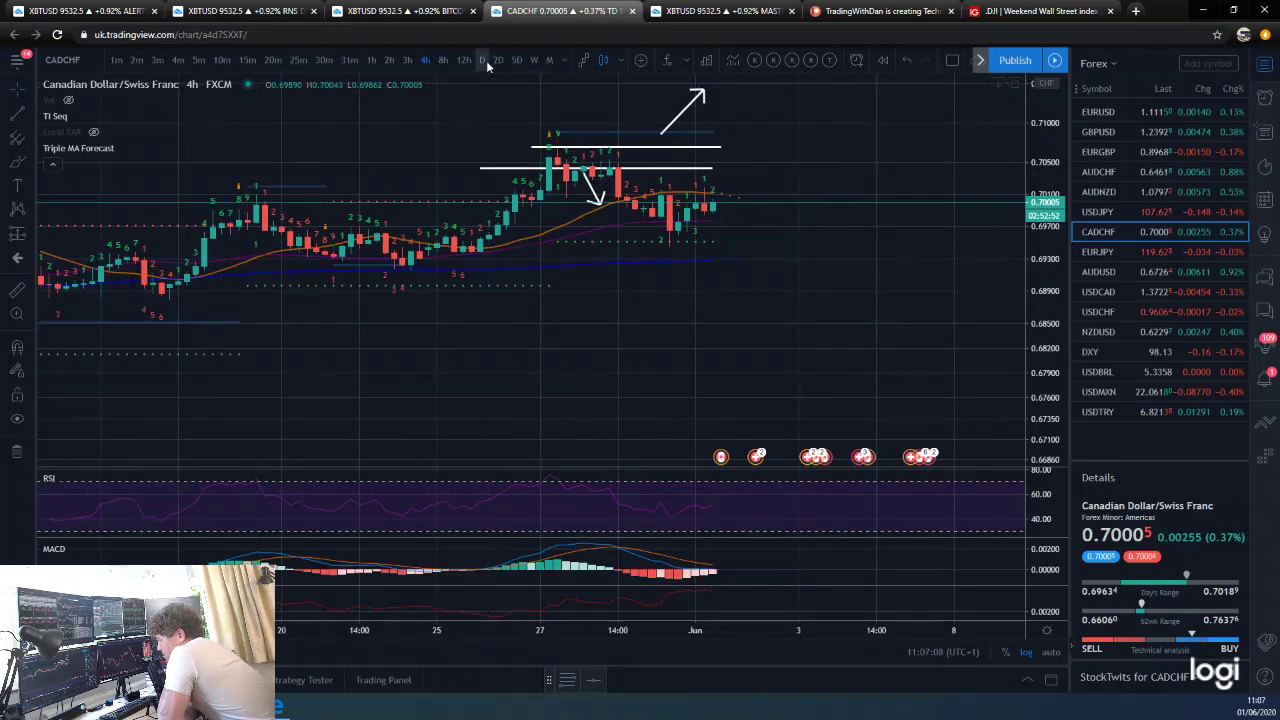
Step: Check CADCHF on the daily timeframe, and return to the 4-hour chart to review the recent candles and moving averages
click(481, 60)
scroll(714, 313, down, 3)
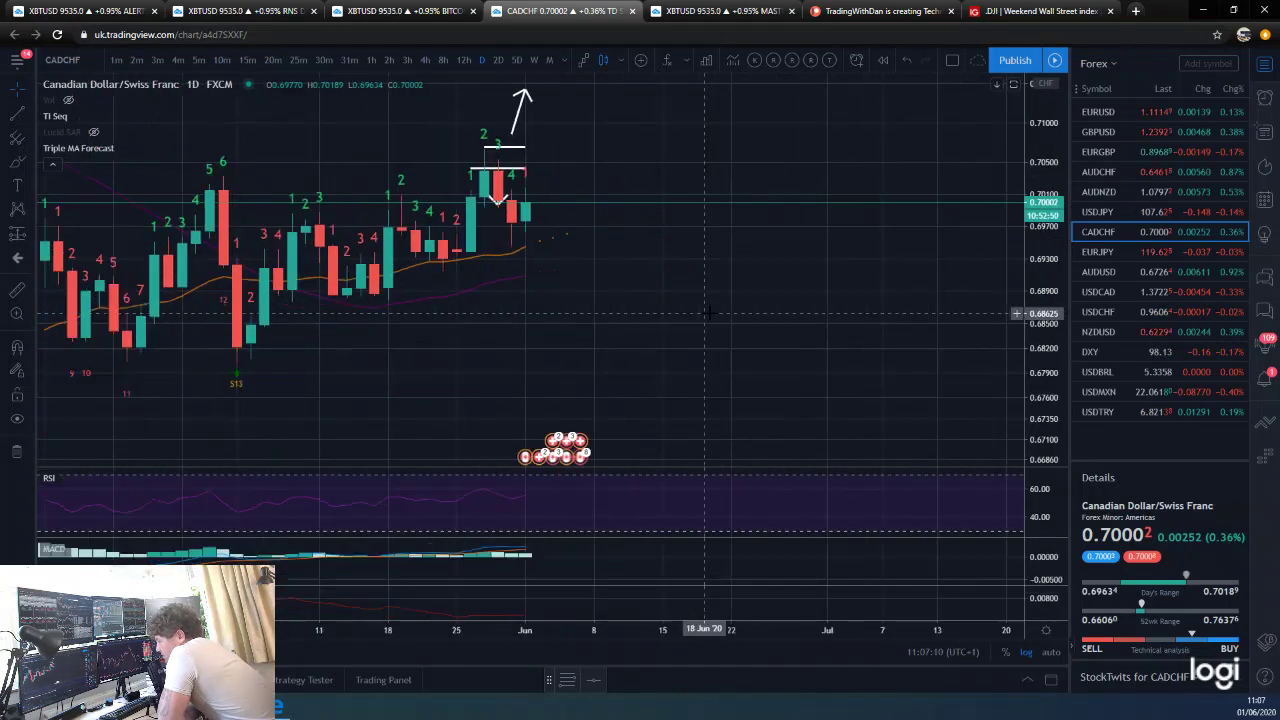
click(423, 60)
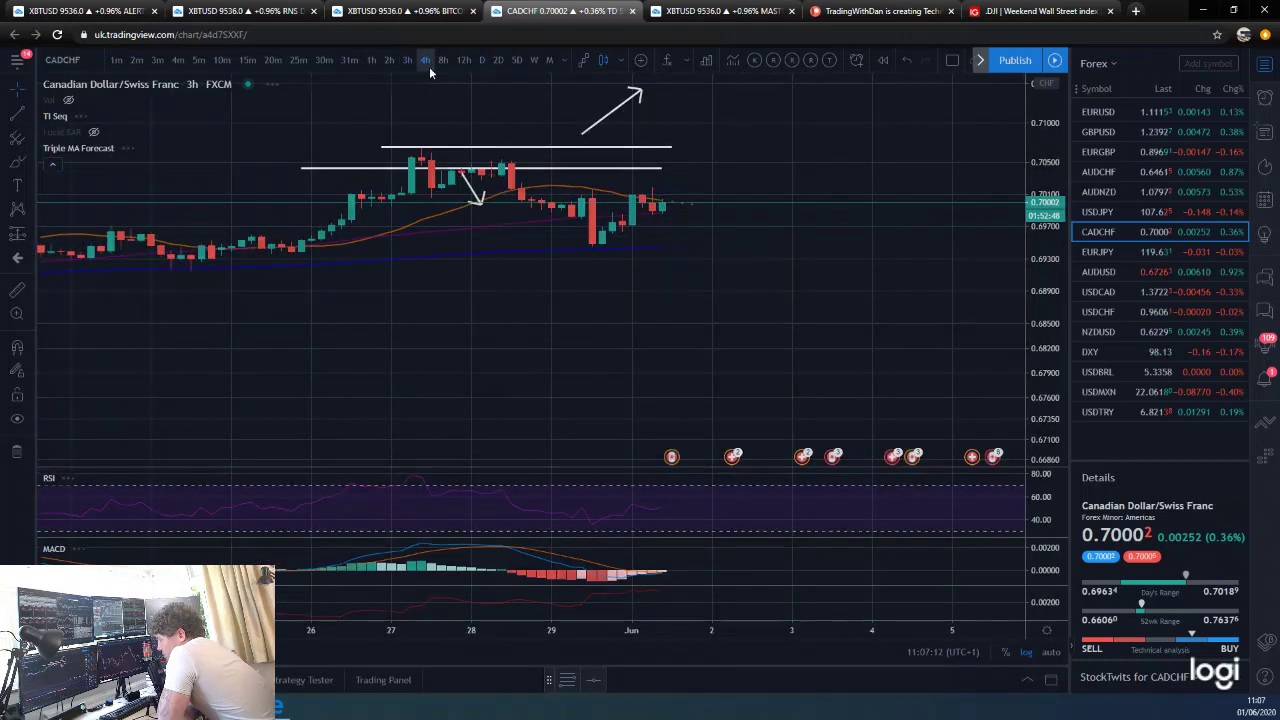
scroll(830, 318, down, 5)
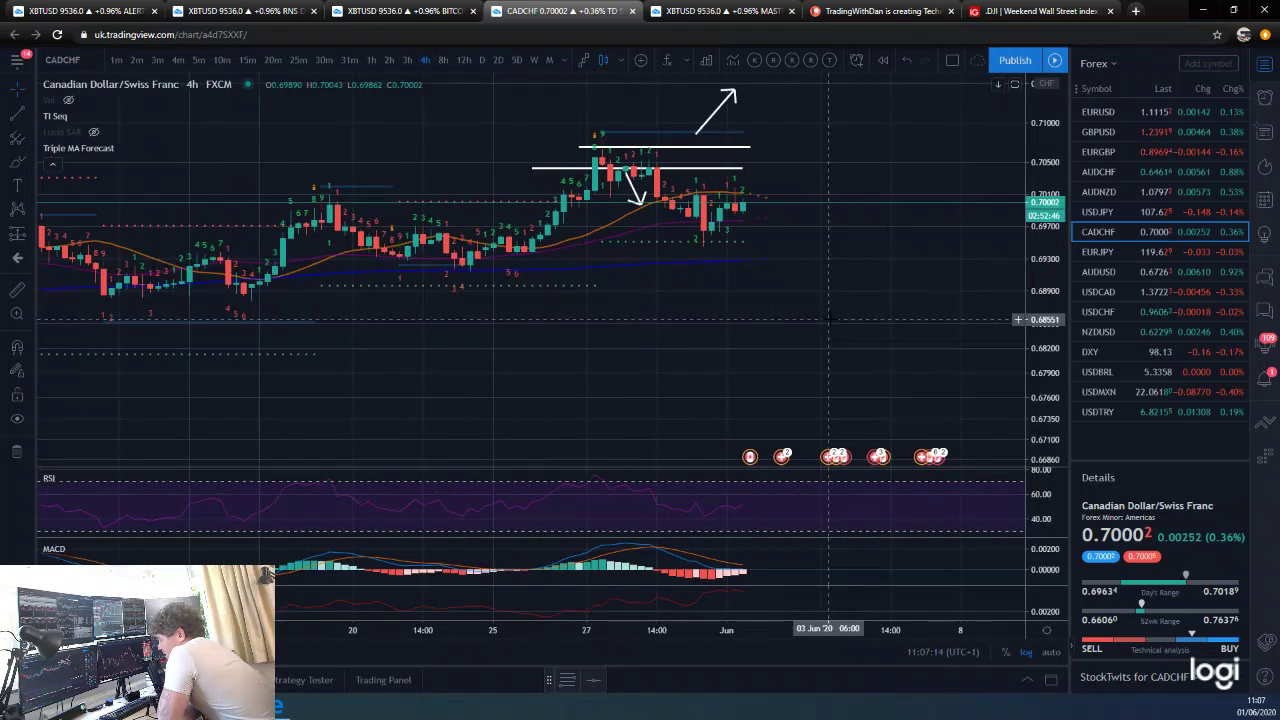
scroll(900, 330, up, 3)
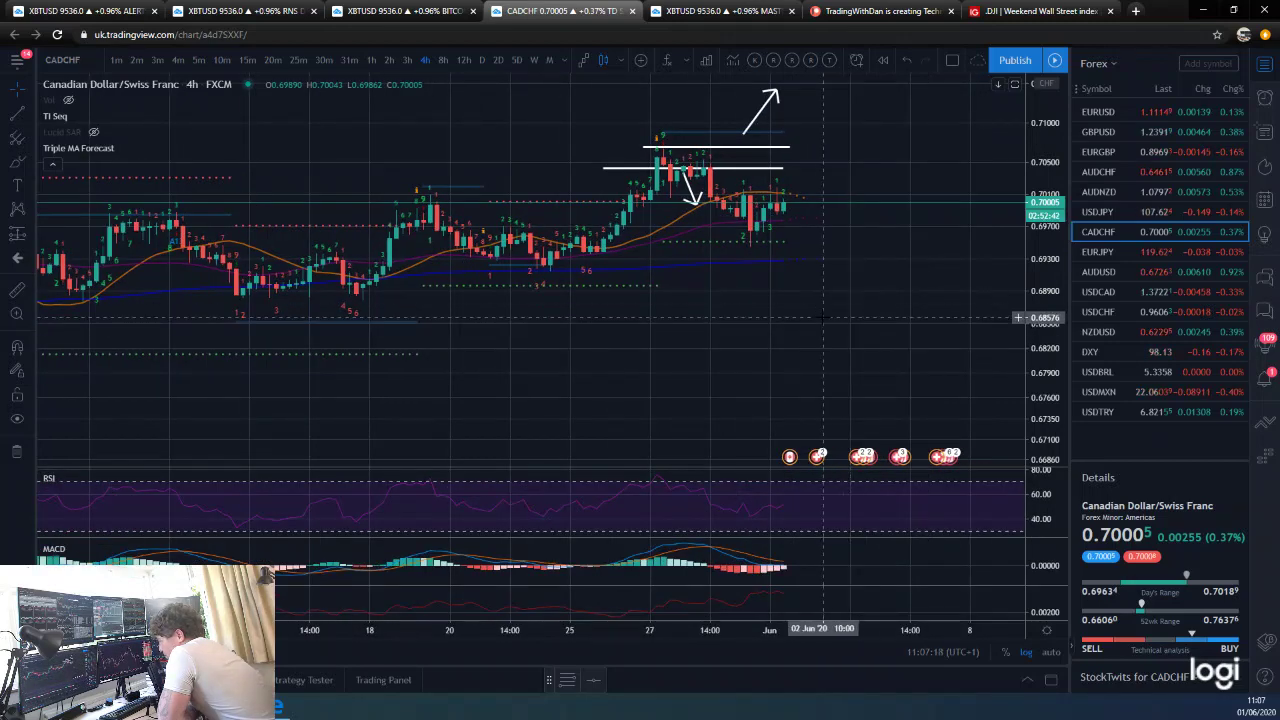
Step: Switch the chart to EURJPY and inspect its 4-hour candles and sequential counts above the white level and down arrows
key(Down)
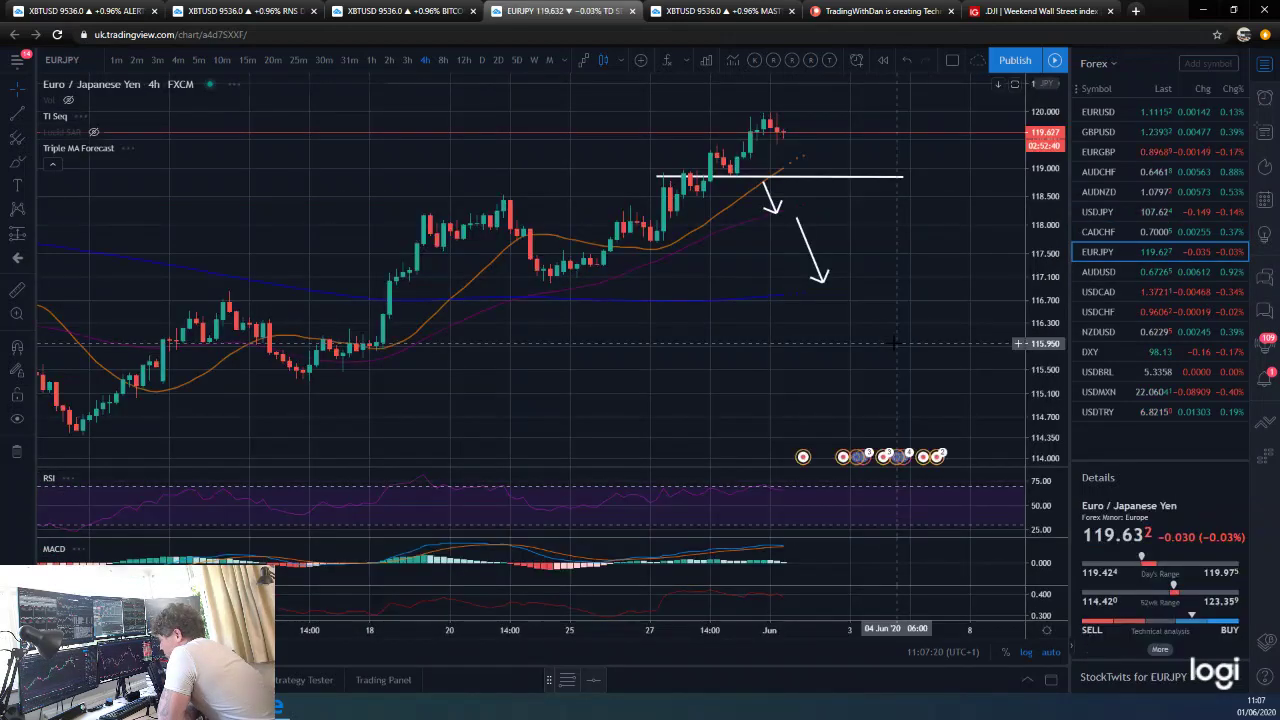
scroll(893, 343, up, 3)
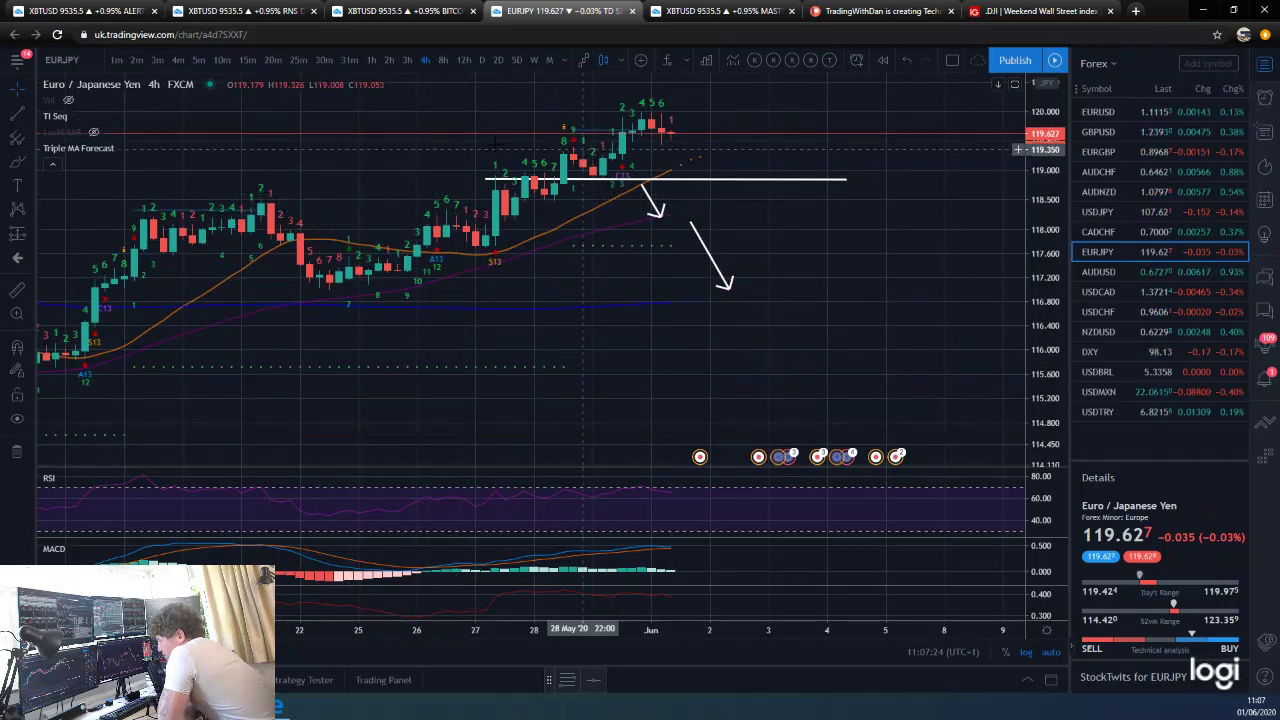
scroll(590, 198, down, 1)
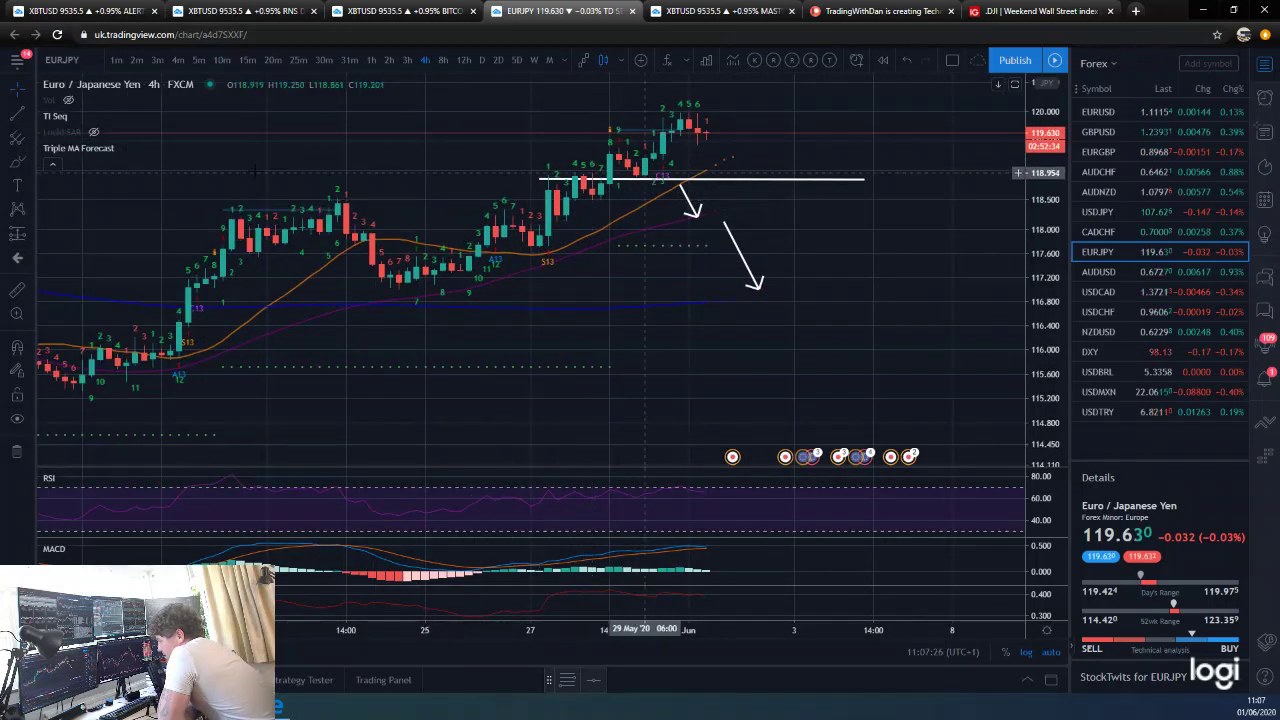
scroll(250, 190, up, 1)
scroll(133, 188, down, 1)
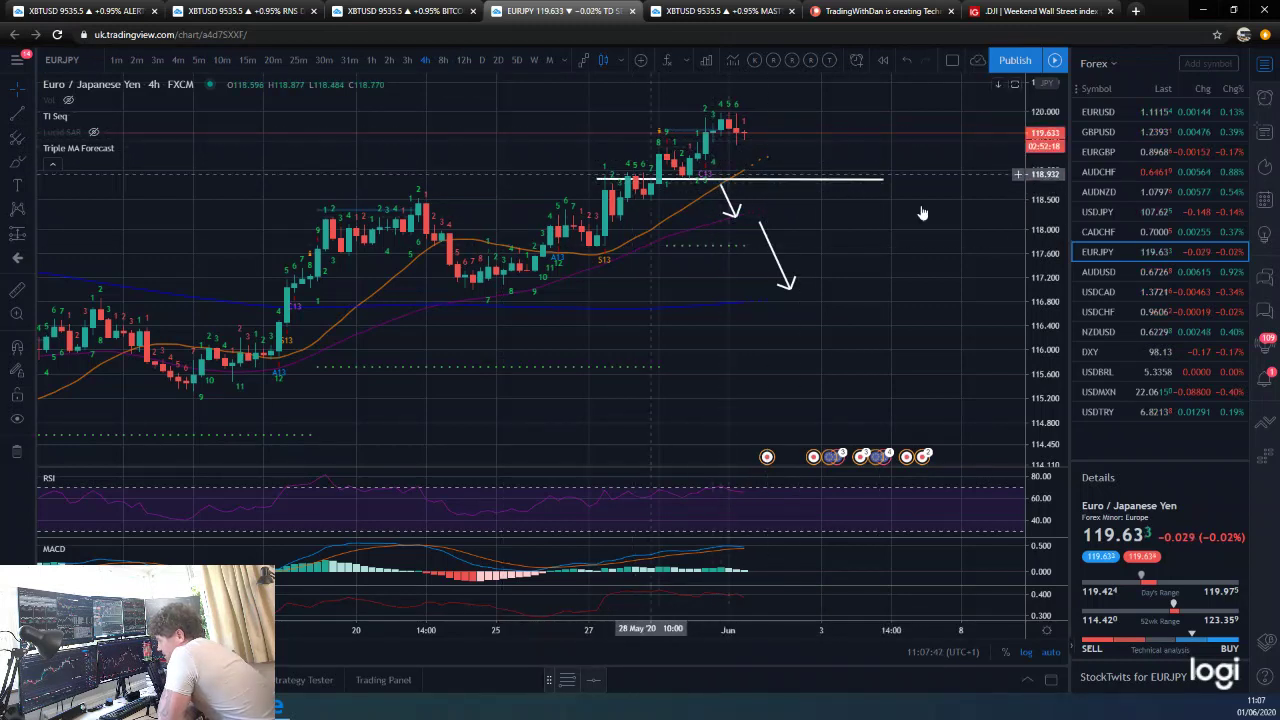
Step: Compare EURJPY's sequential counts on the 12-hour and daily timeframes, ending on the 12-hour chart
click(445, 60)
click(464, 60)
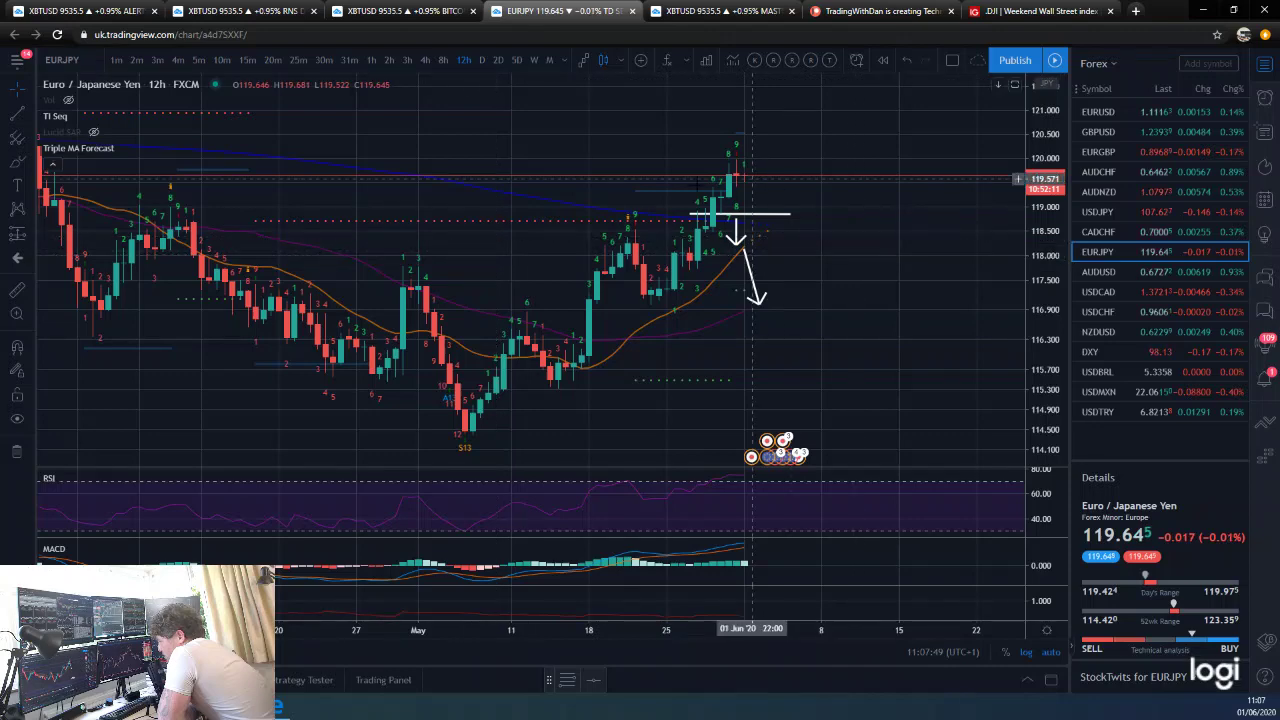
click(481, 60)
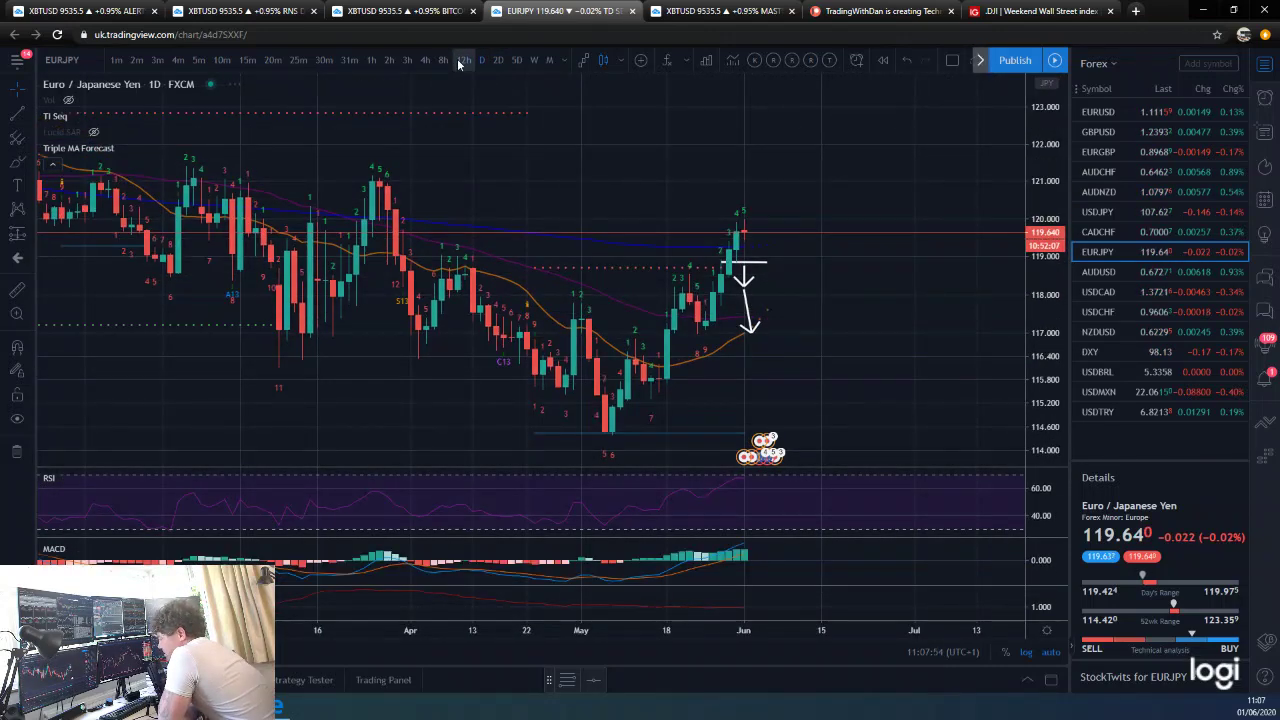
click(462, 60)
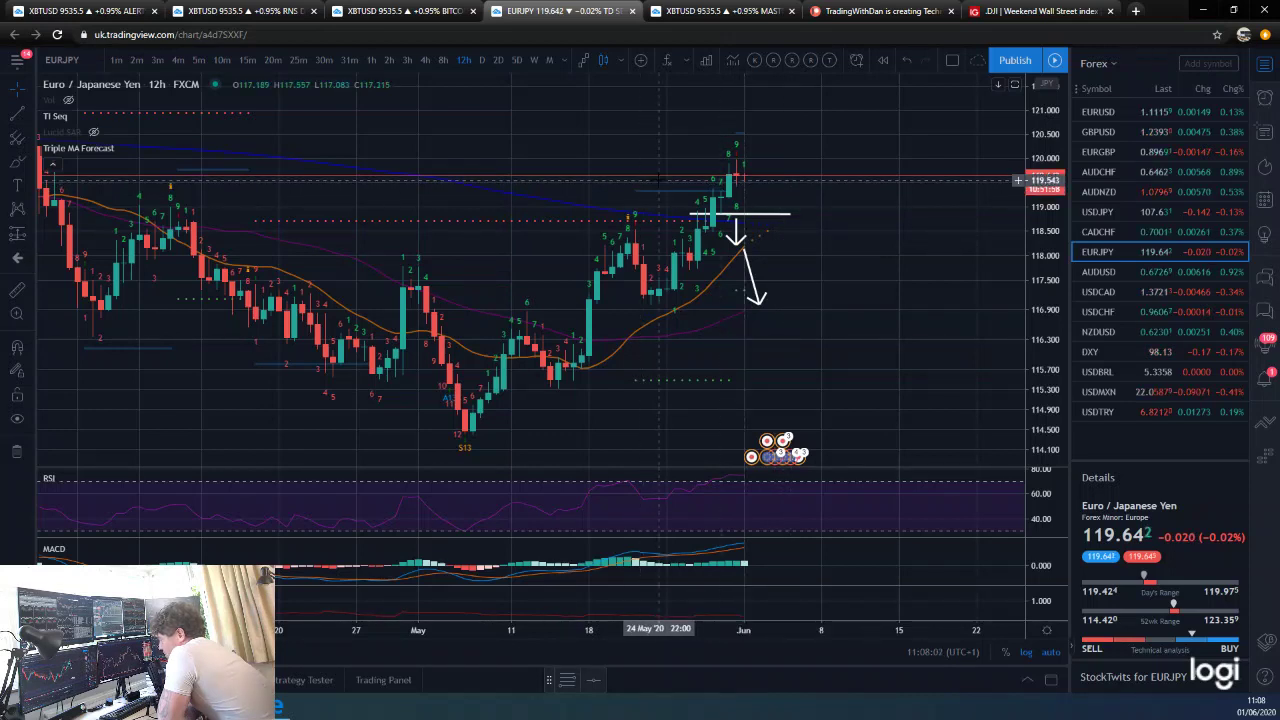
Step: Draw a near-horizontal trend line on the 12-hour EURJPY chart at about 119.4, from 27 May to 21 June
click(17, 113)
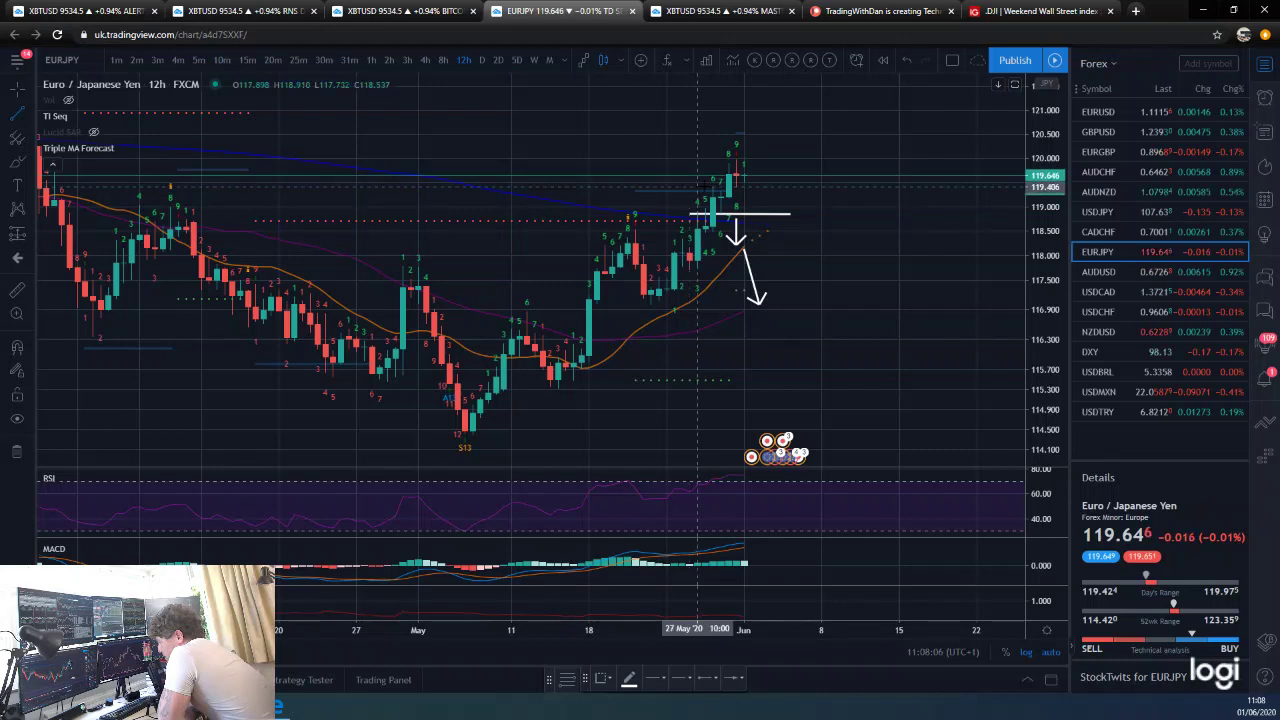
click(705, 186)
click(968, 186)
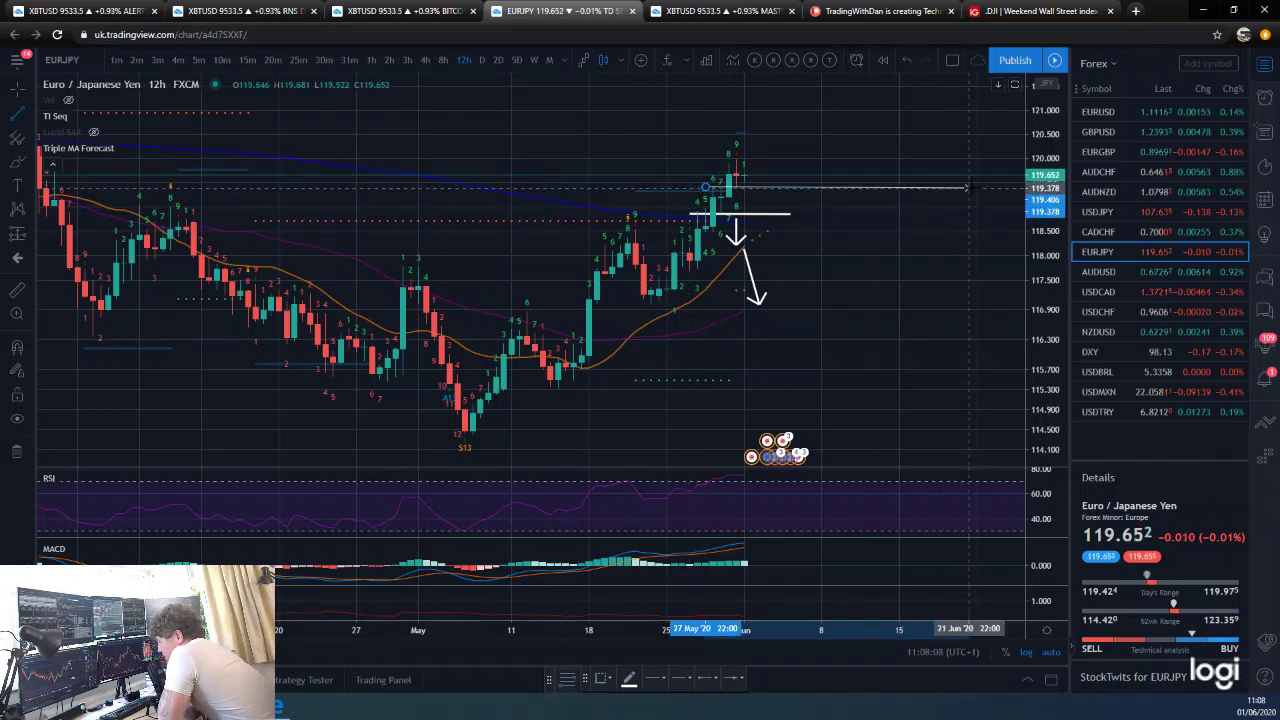
click(728, 678)
click(741, 656)
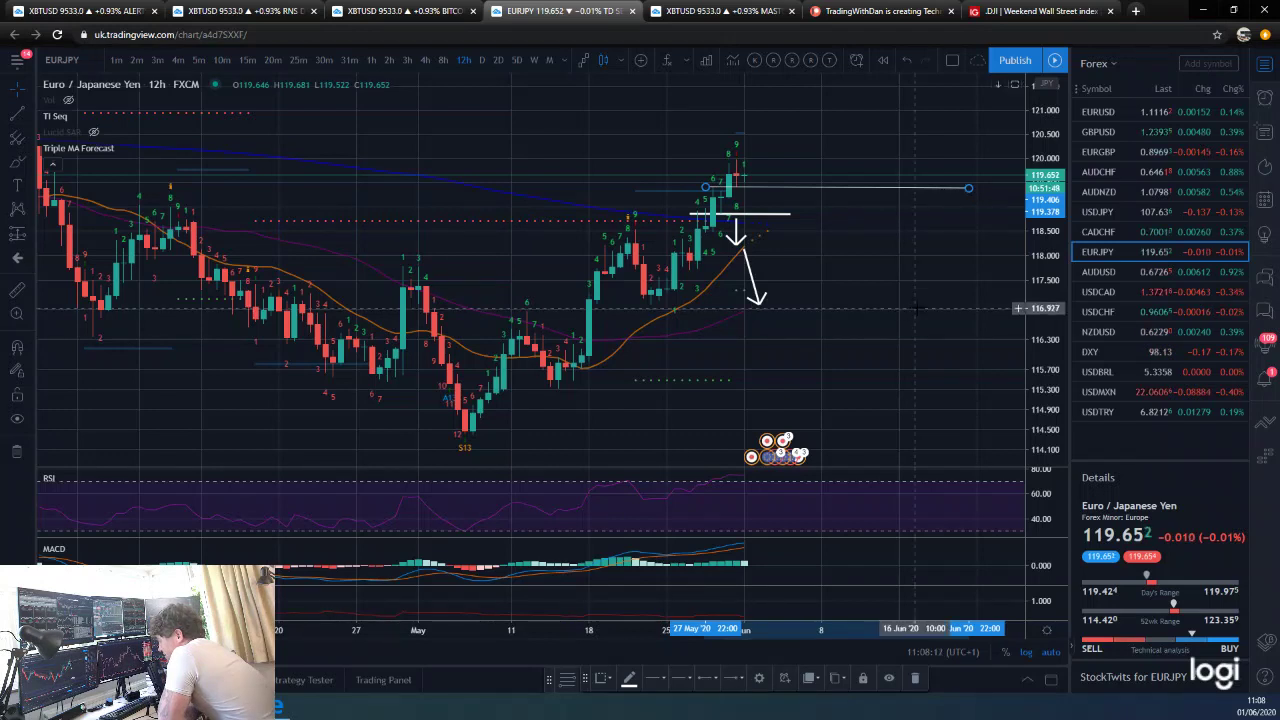
click(883, 297)
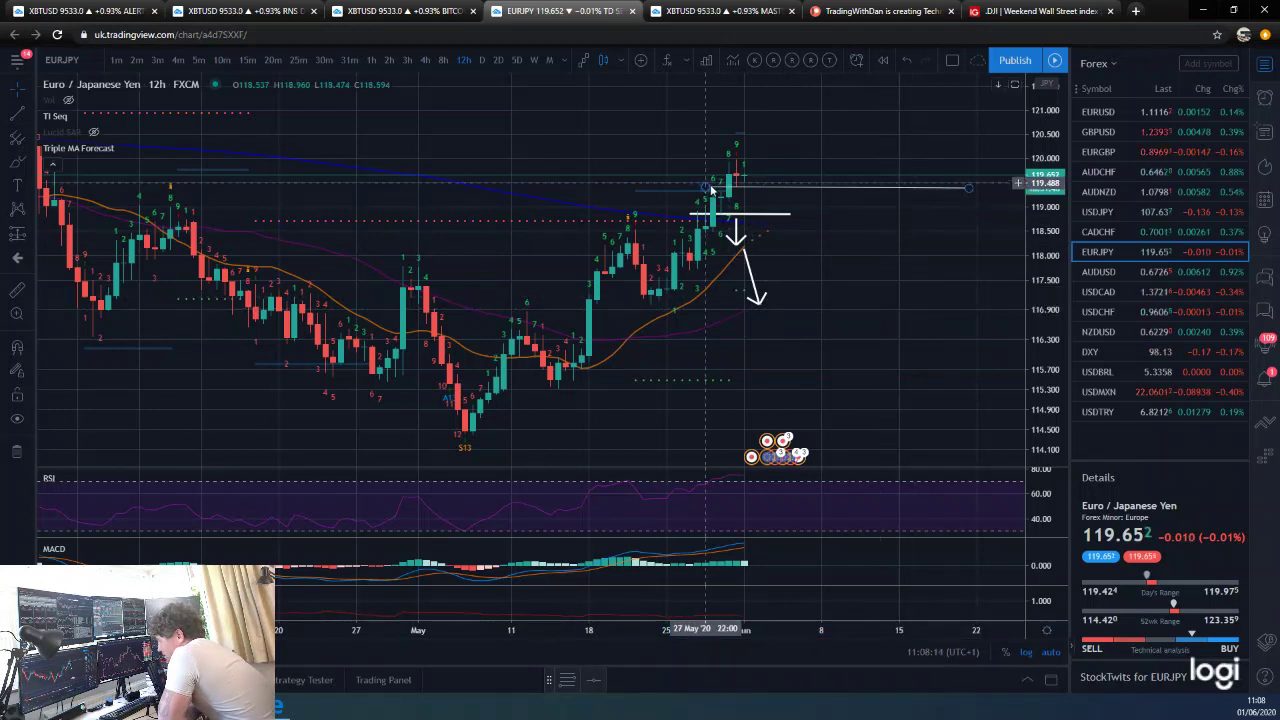
Step: Draw two down arrows beneath the new EURJPY line, from about 119.35 to 118.88 and from about 118.73 to 117.67
click(968, 188)
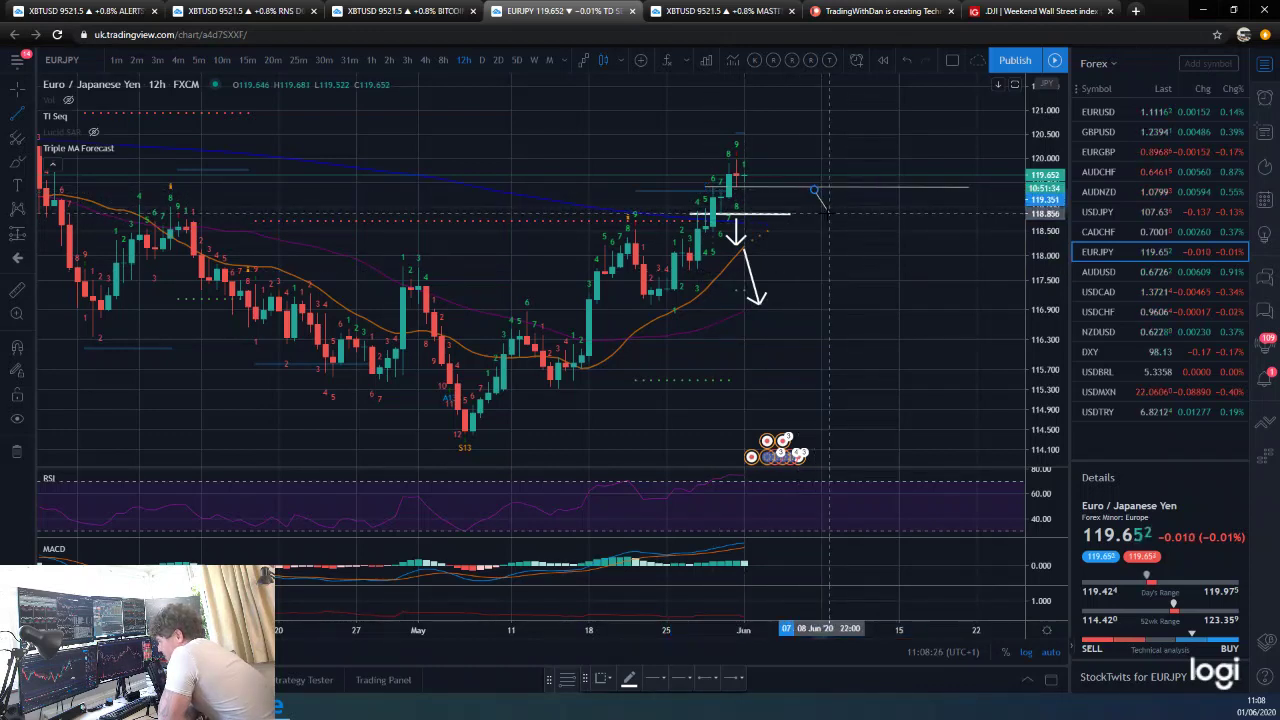
click(821, 211)
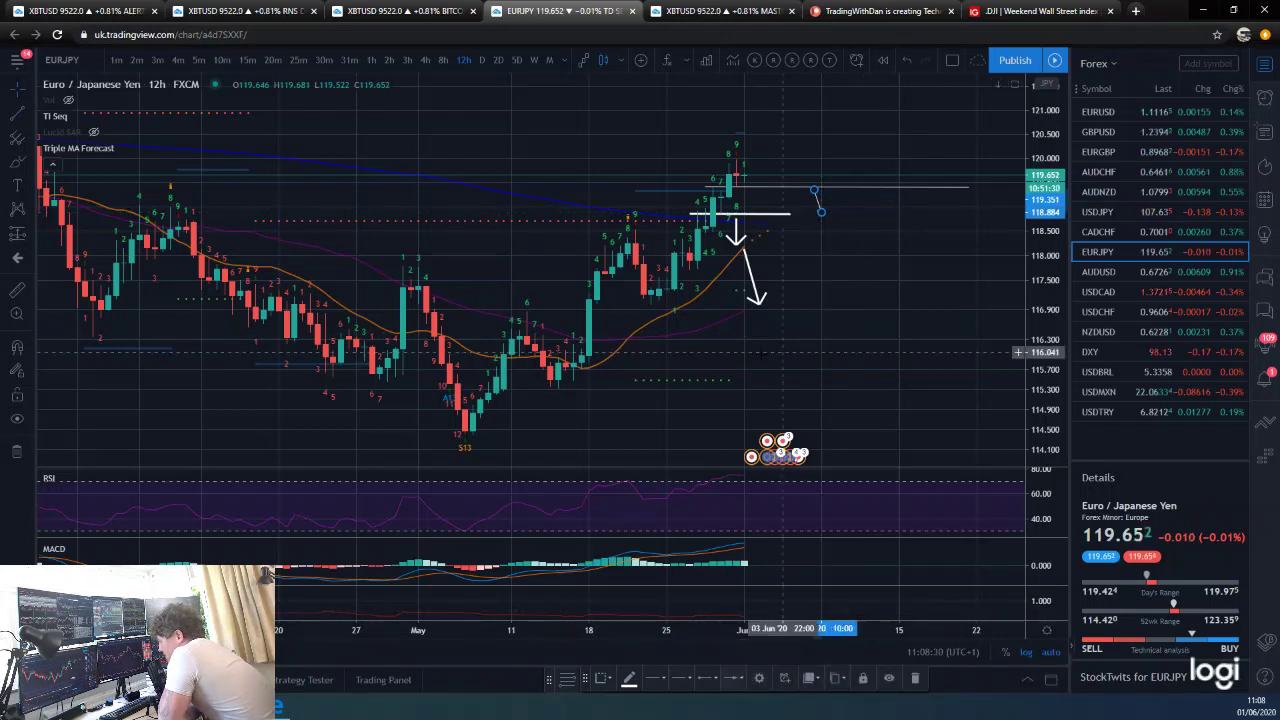
click(14, 117)
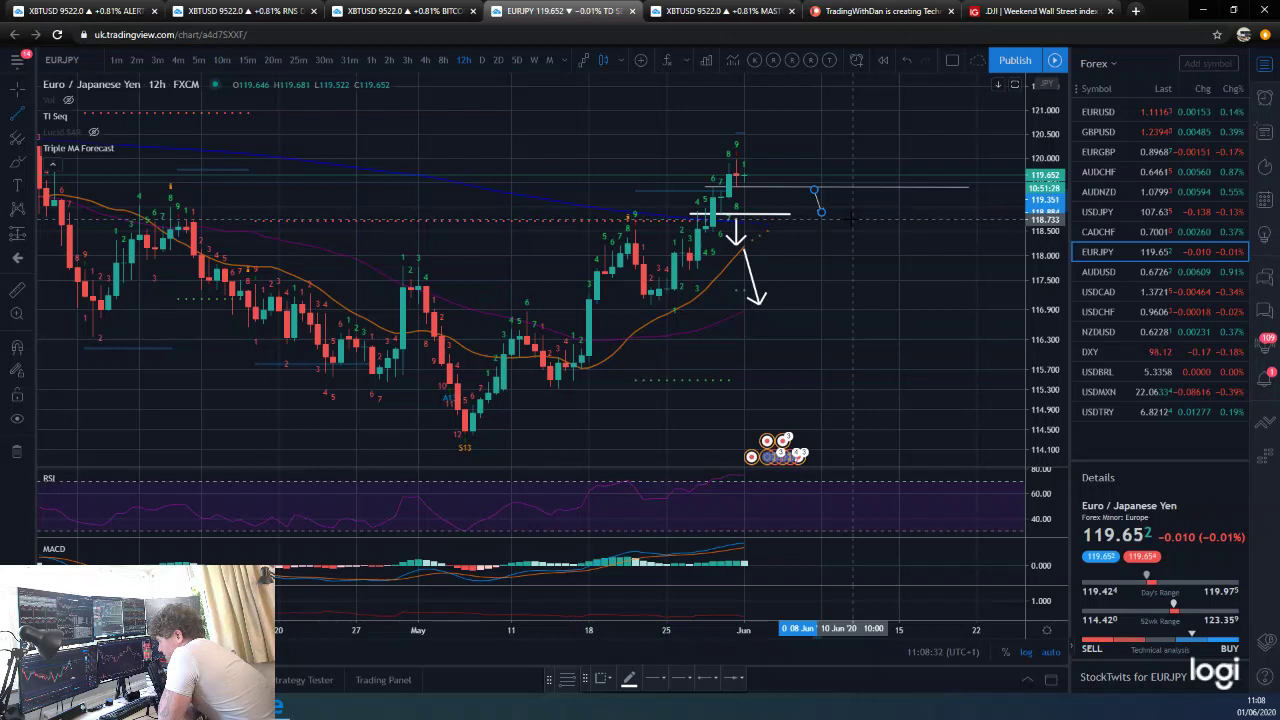
click(852, 219)
click(868, 271)
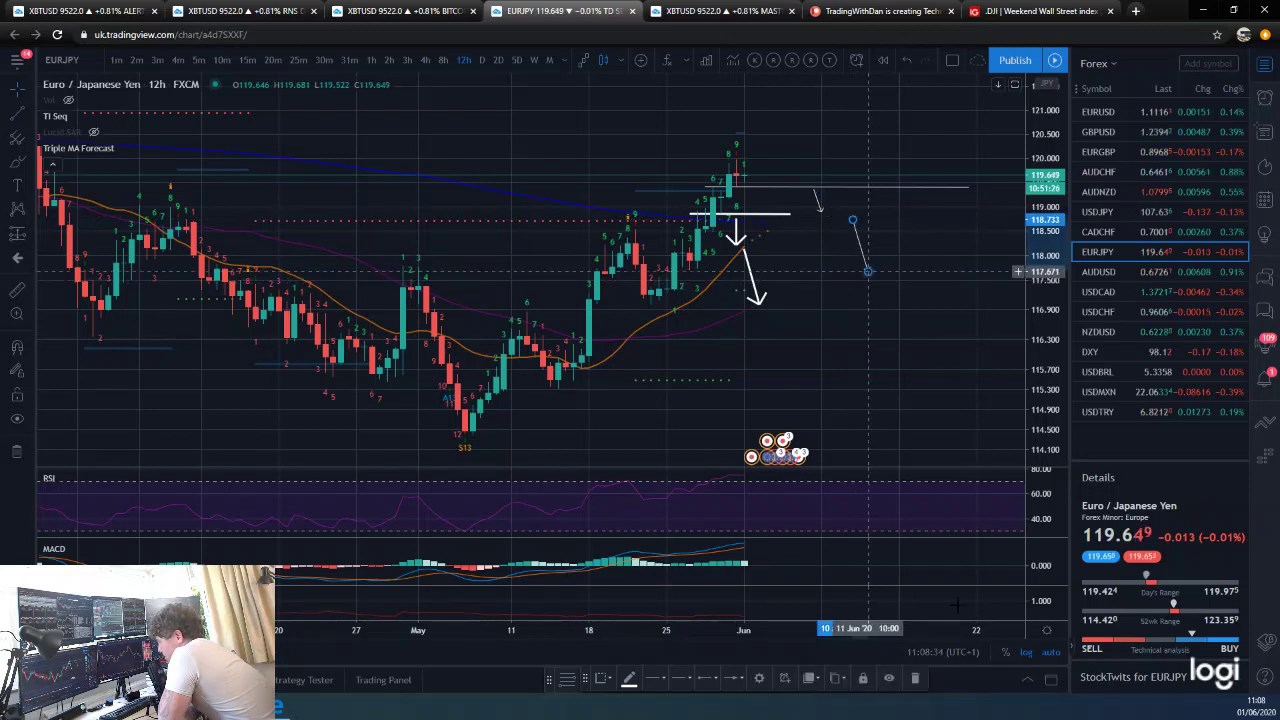
click(878, 400)
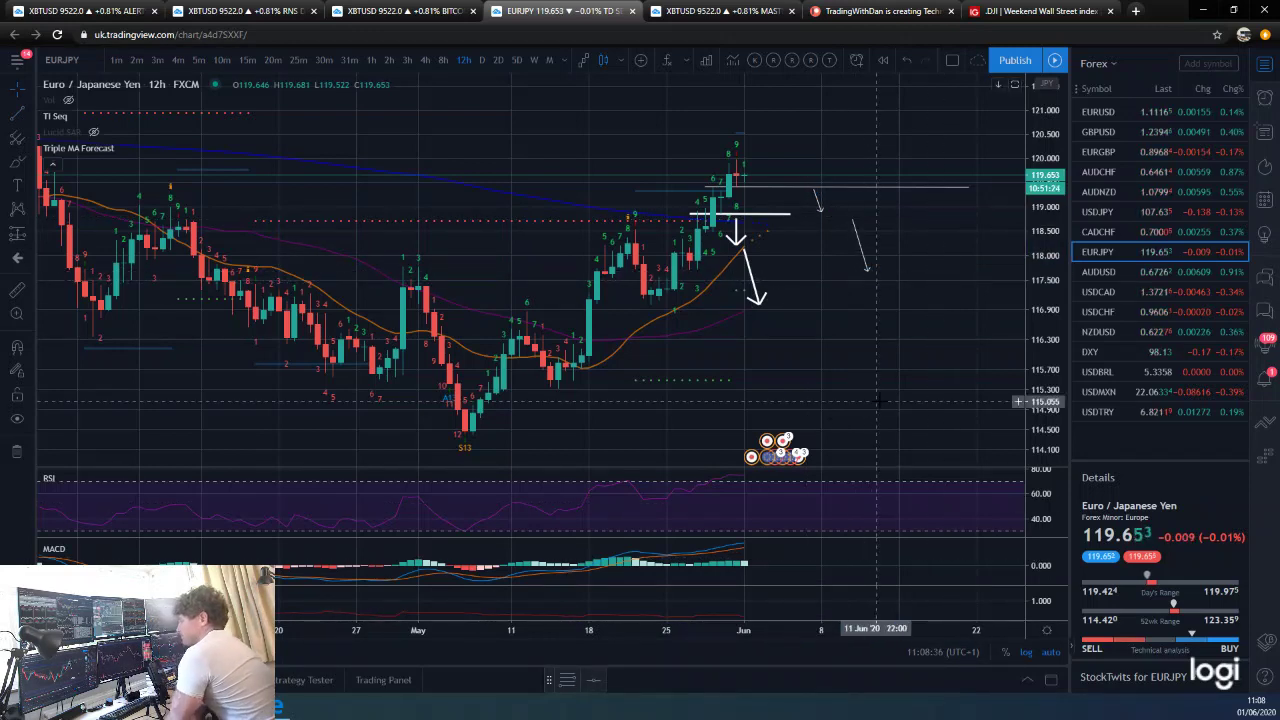
Step: Switch the chart to AUDUSD and inspect its 12-hour candles above the long white level and down arrow
click(1106, 272)
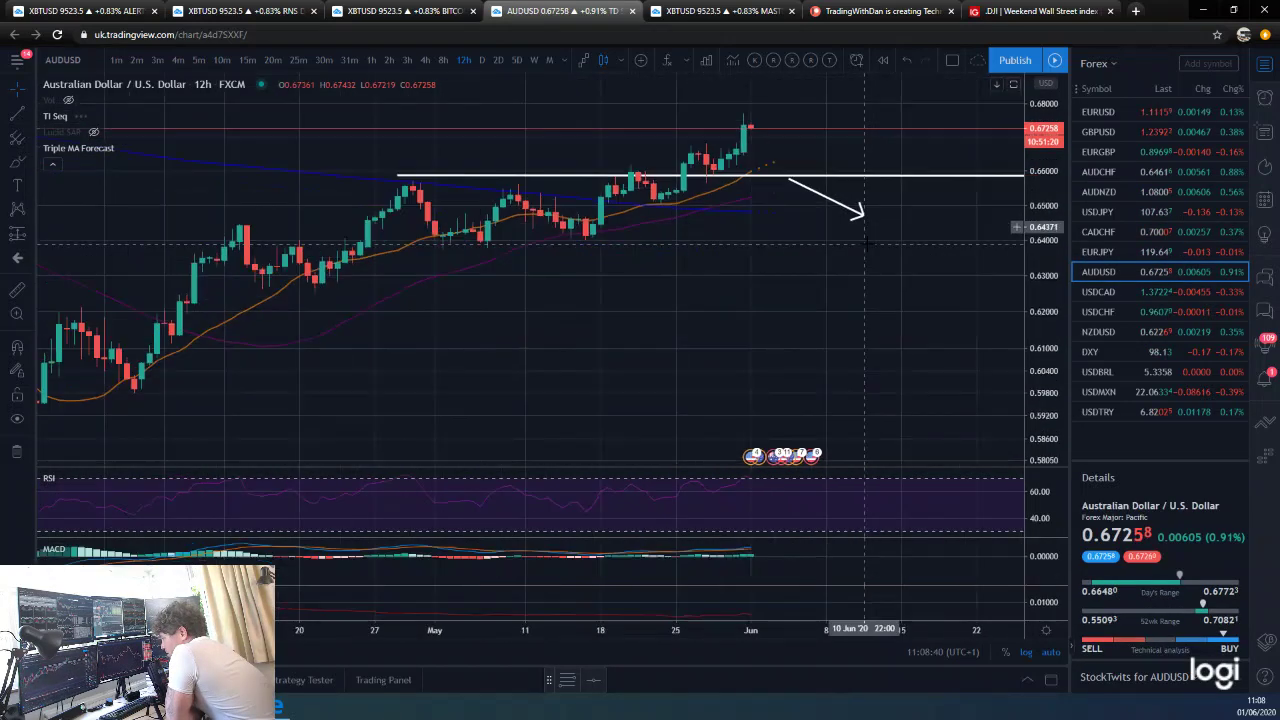
scroll(917, 257, down, 3)
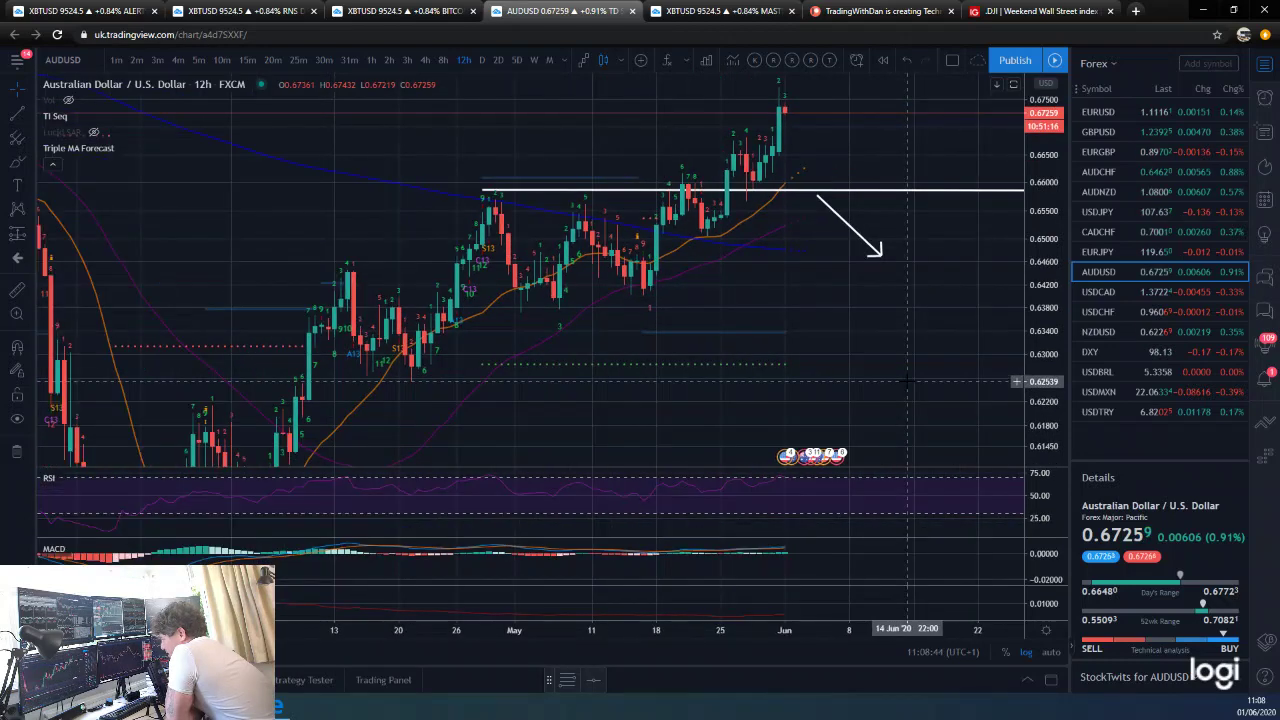
scroll(907, 381, up, 2)
drag(743, 341, 825, 369)
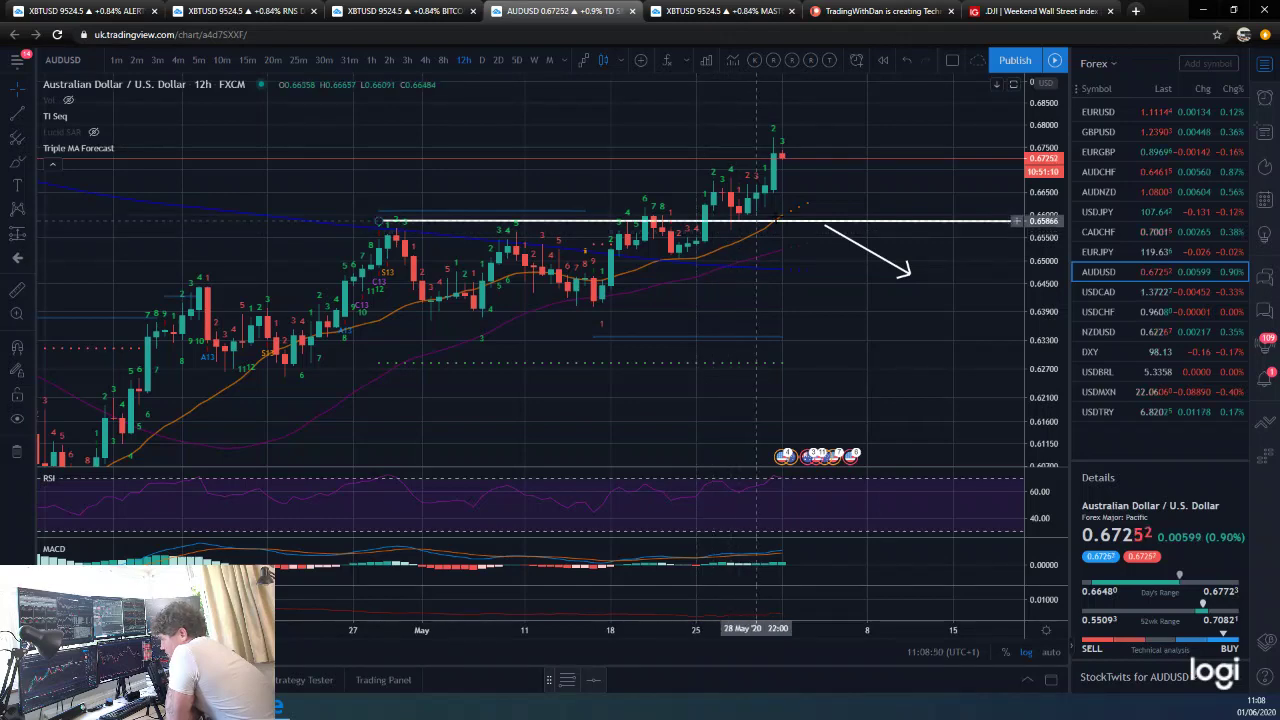
Step: Check AUDUSD on the daily timeframe, and switch to the 4-hour chart to examine the sequential counts on the latest candles
click(480, 59)
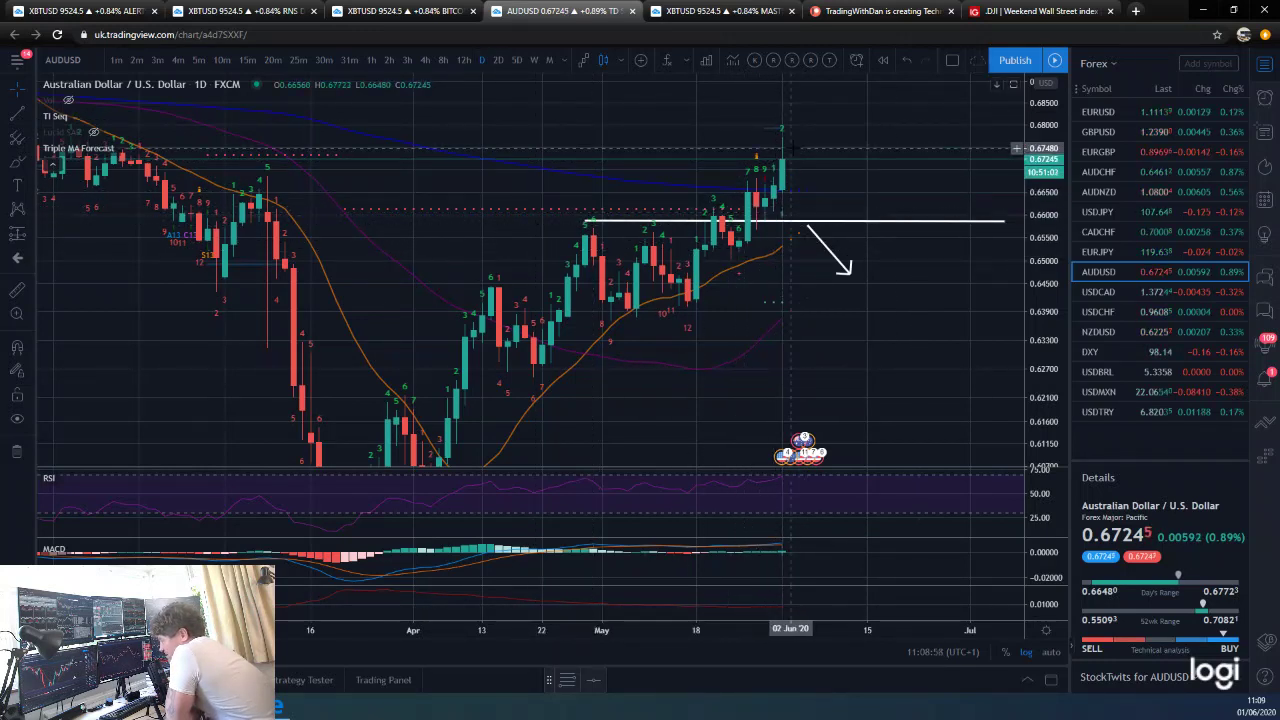
text(240)
key(Return)
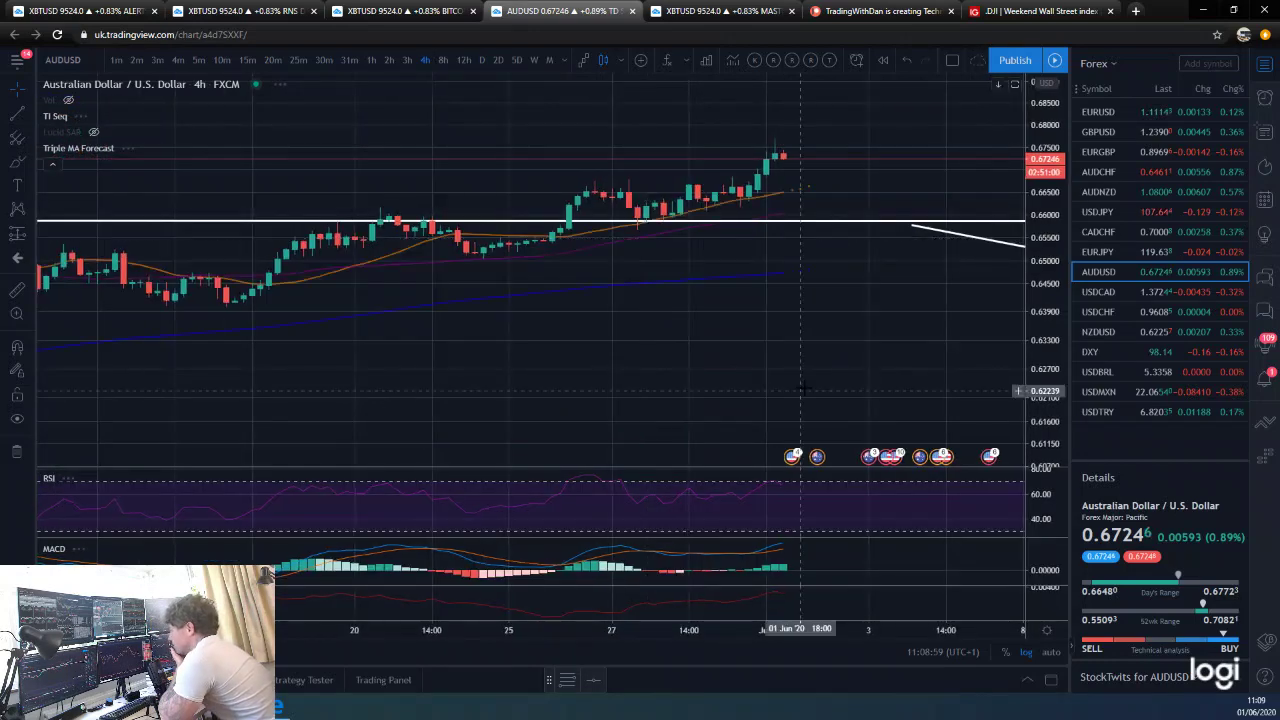
scroll(805, 387, down, 3)
scroll(805, 370, up, 2)
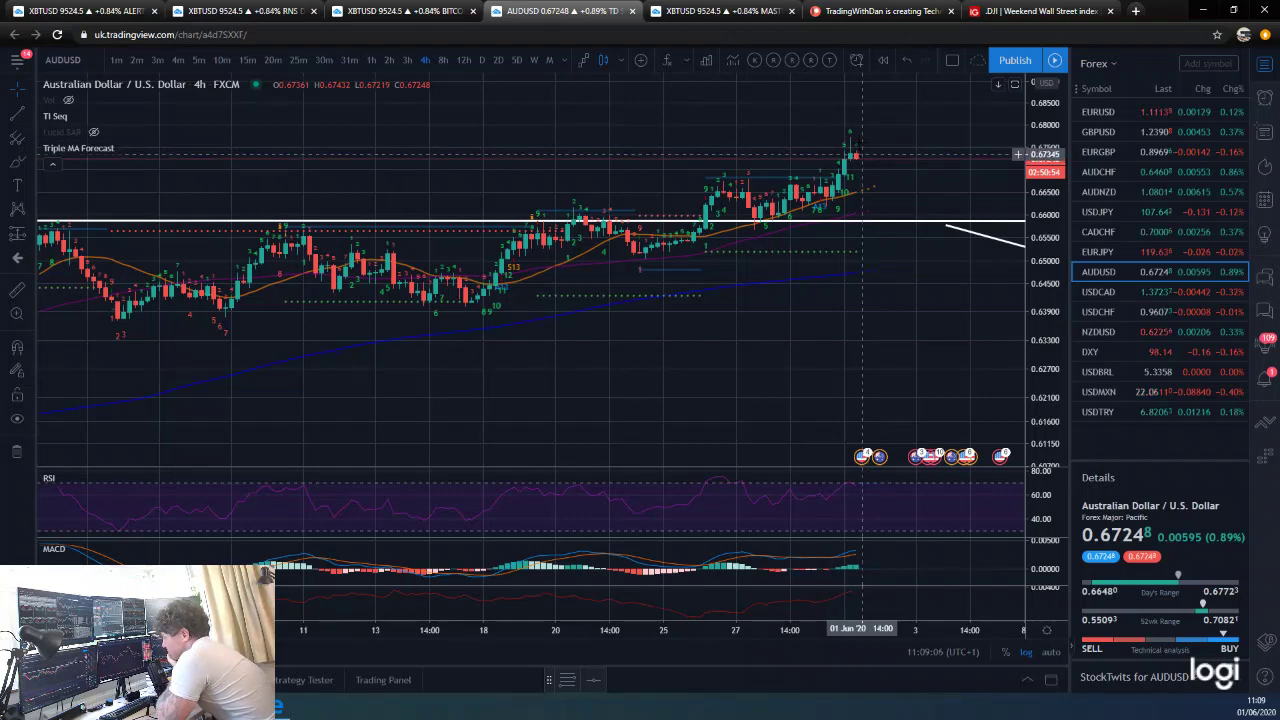
scroll(875, 130, down, 2)
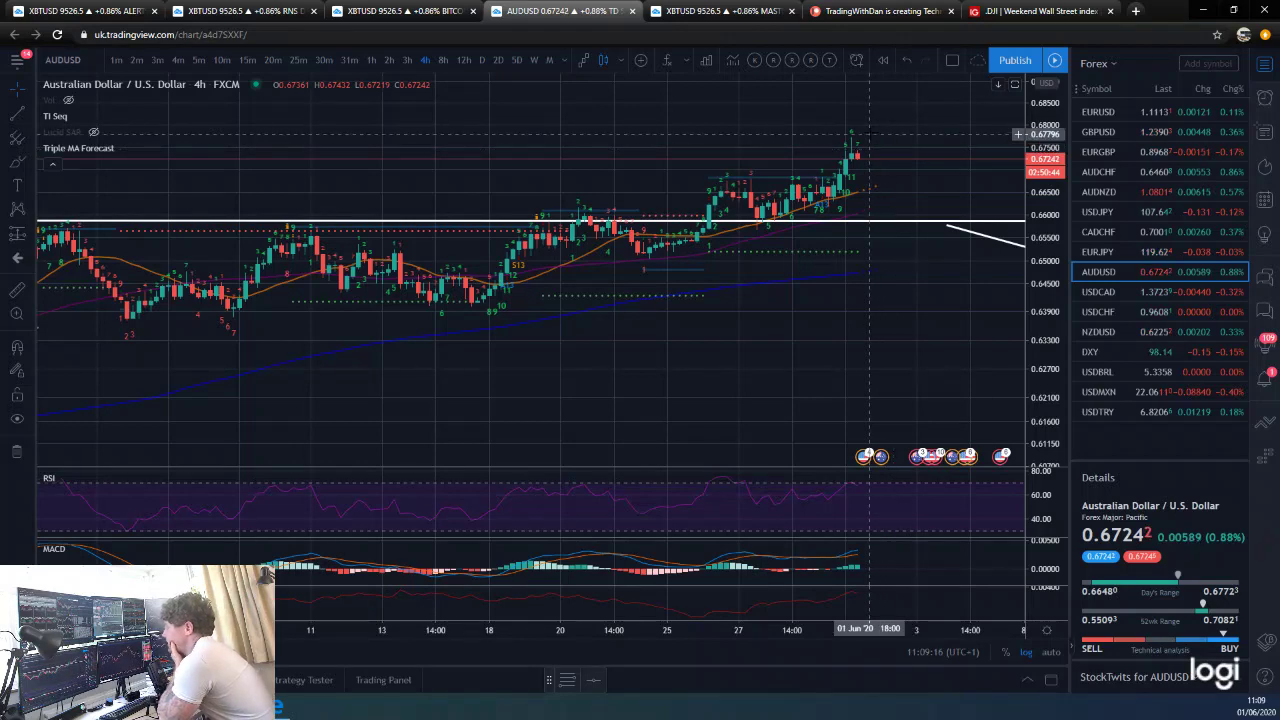
Step: Examine AUDUSD's wider 4-hour price history around the long white level and the down arrow beneath it
scroll(862, 140, down, 1)
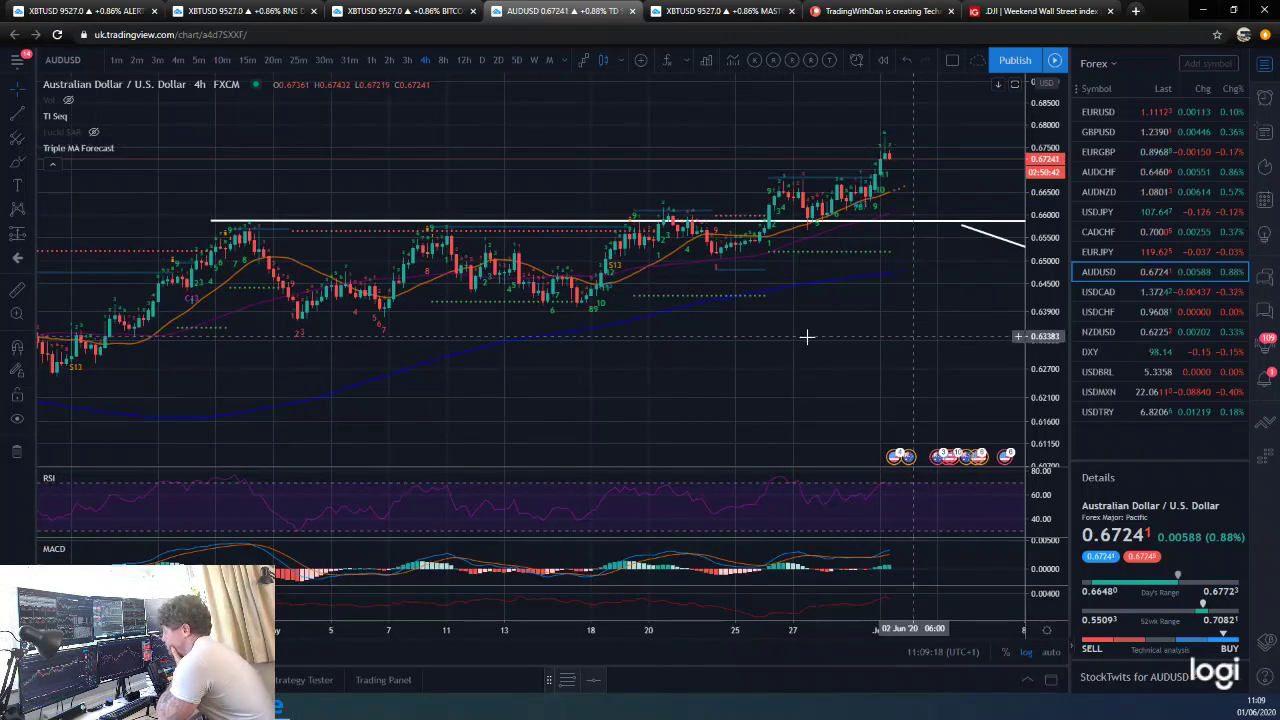
scroll(800, 332, down, 1)
scroll(850, 328, down, 1)
scroll(820, 230, down, 1)
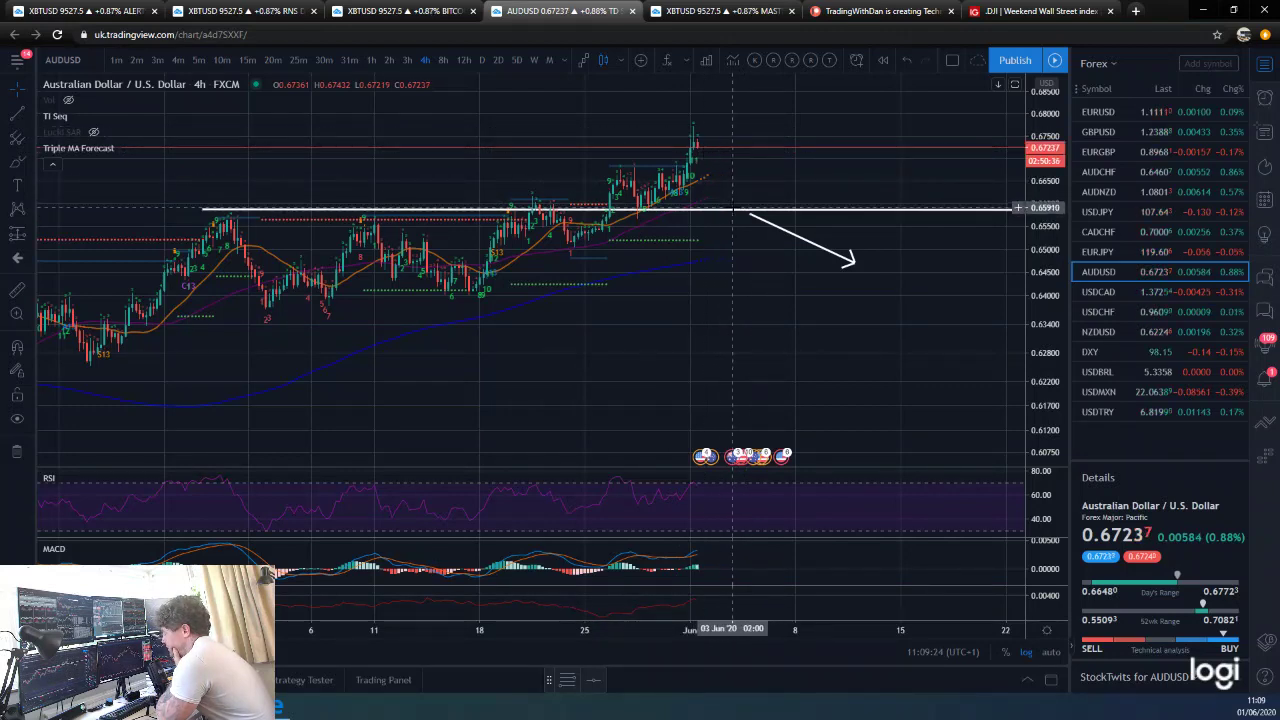
drag(736, 210, 733, 212)
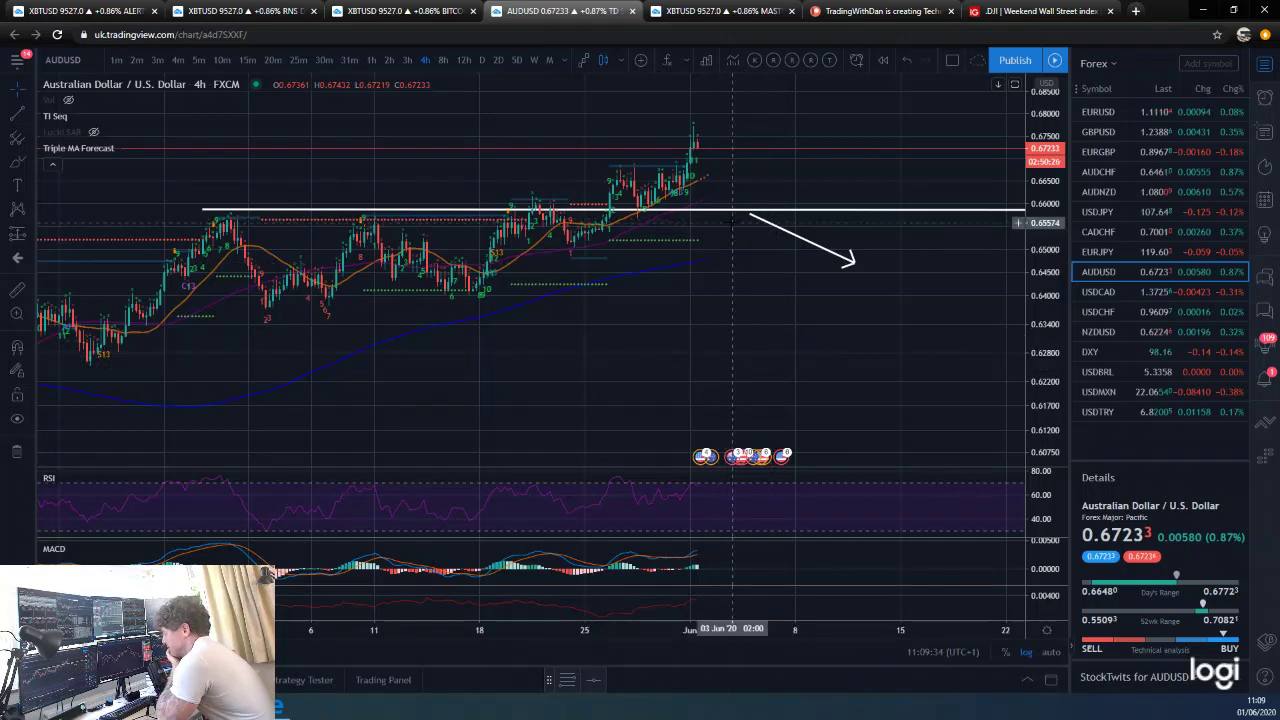
Step: Switch the chart to USDCAD and examine its 4-hour candles around the two short white levels and their arrows
scroll(735, 245, down, 3)
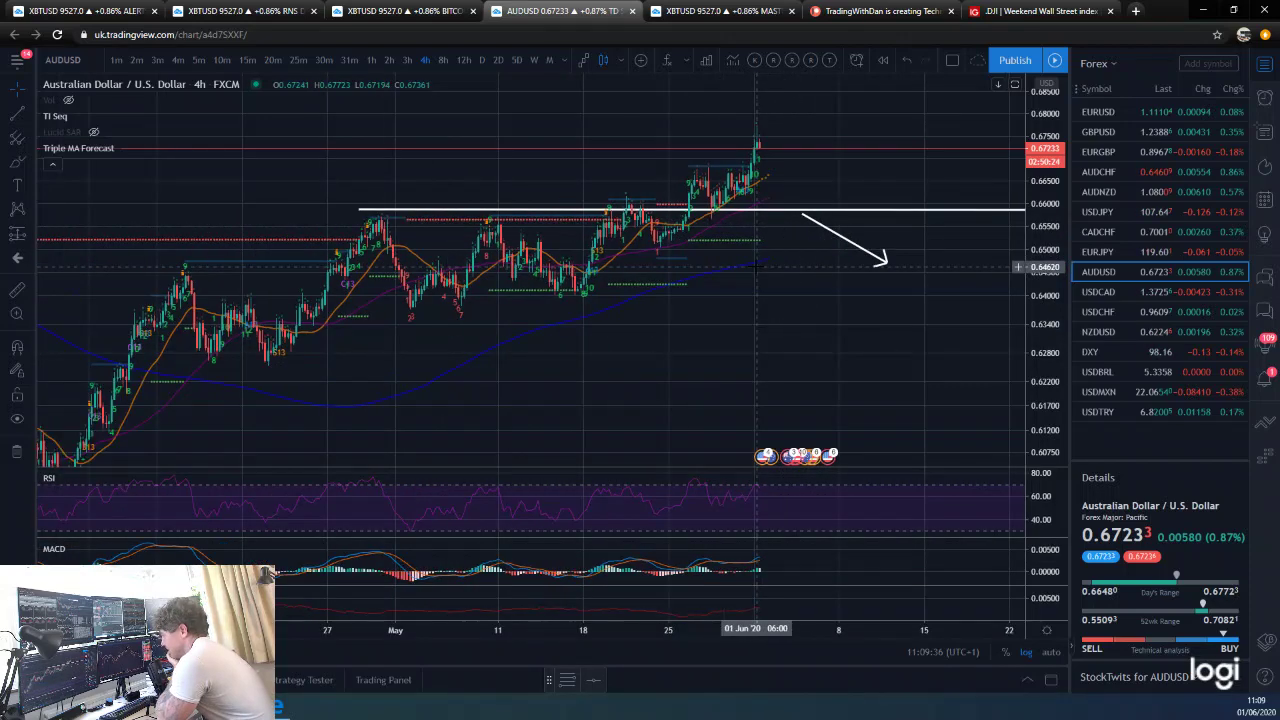
key(Down)
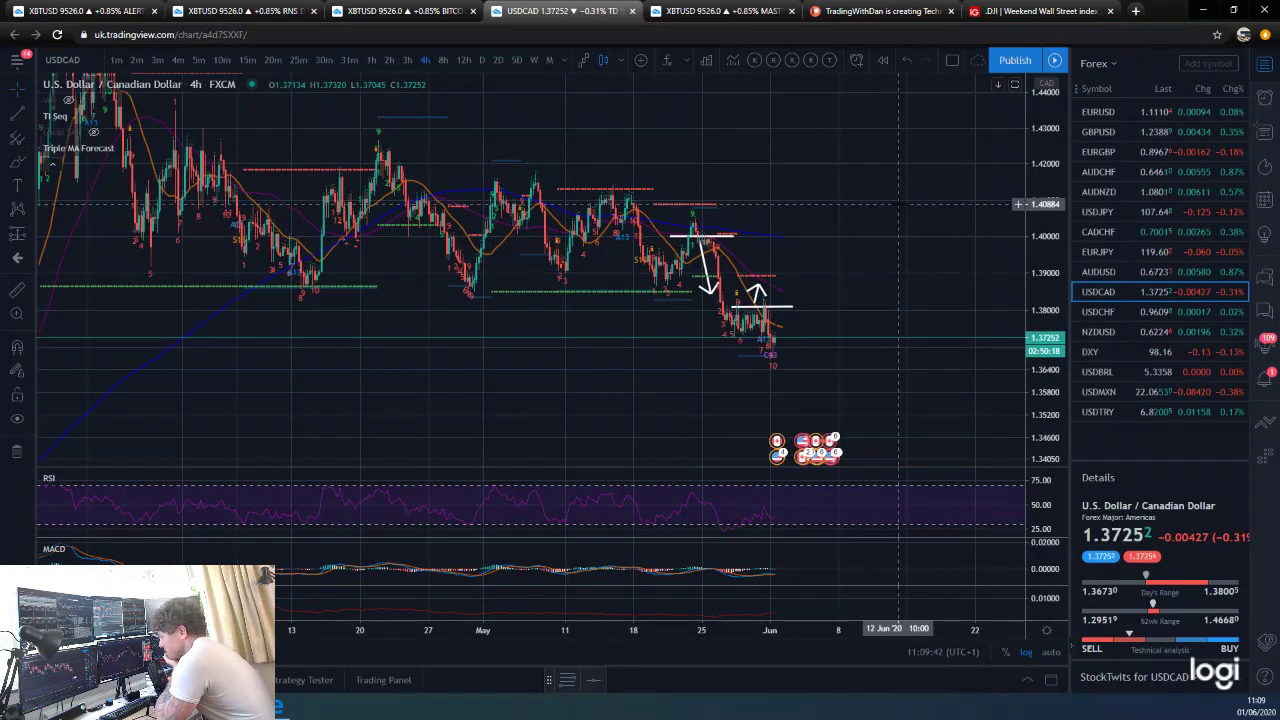
scroll(773, 388, up, 3)
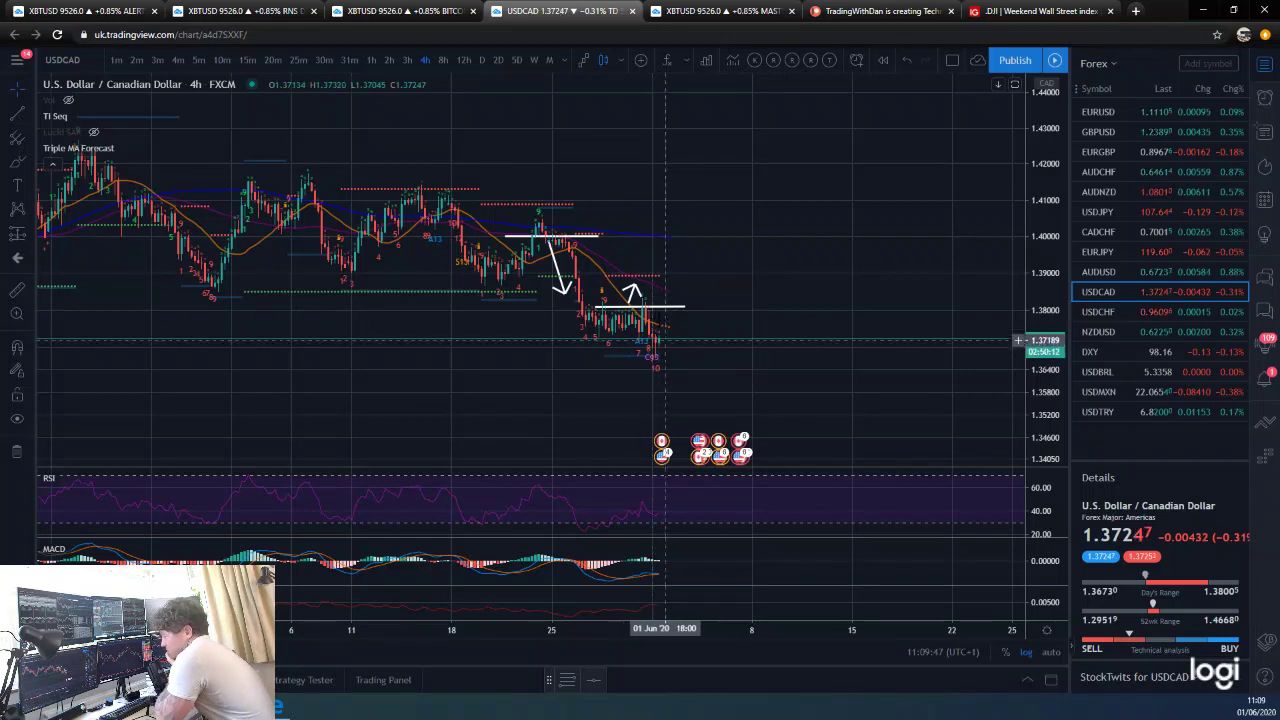
scroll(660, 342, up, 2)
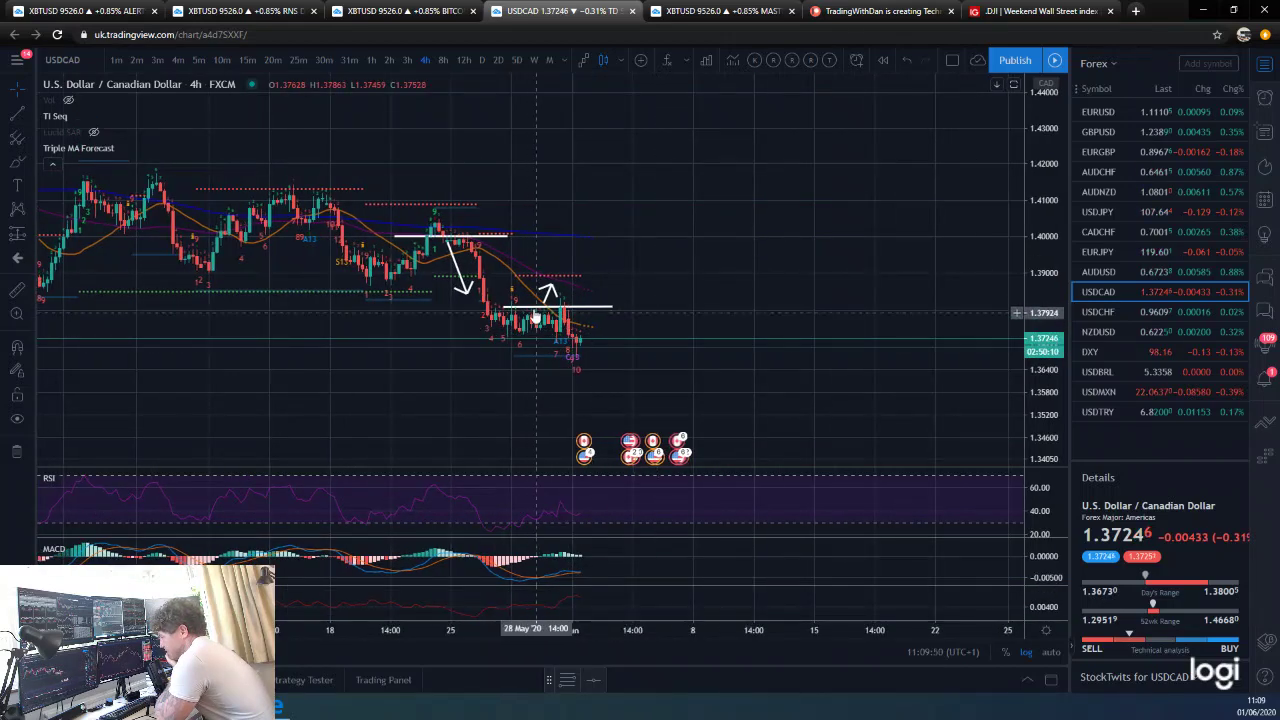
scroll(689, 280, up, 2)
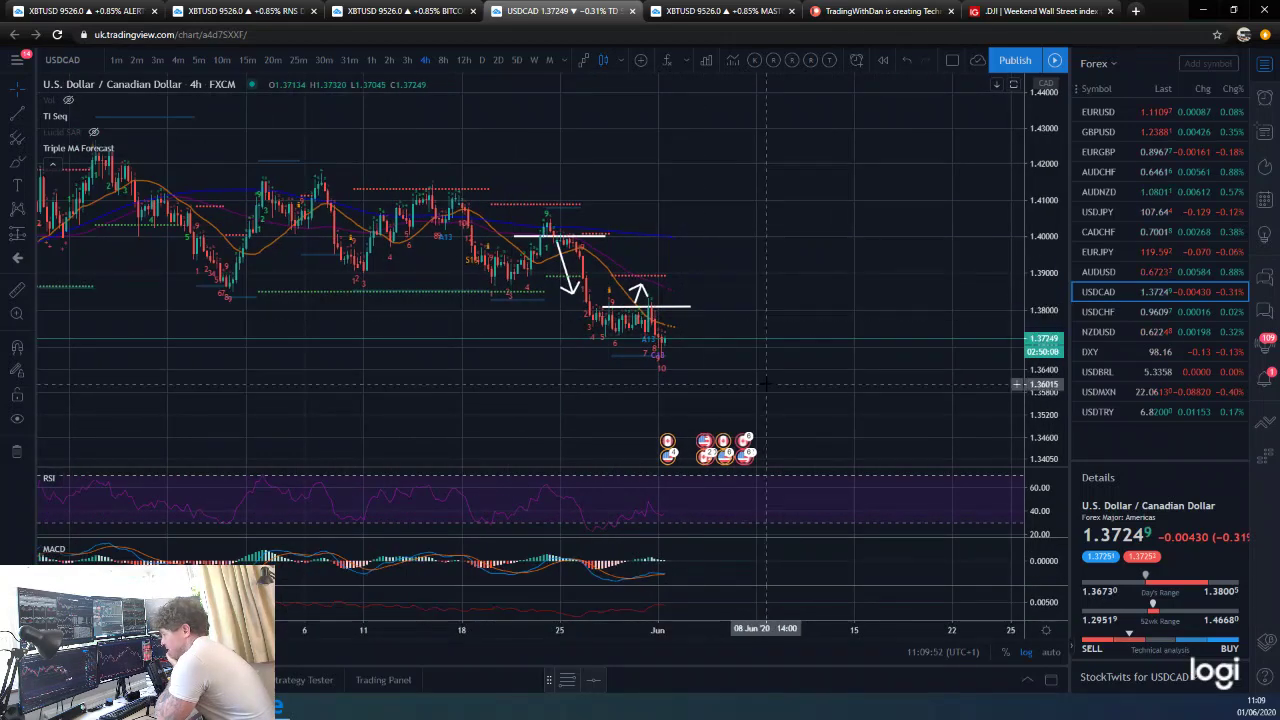
scroll(689, 280, left, 3)
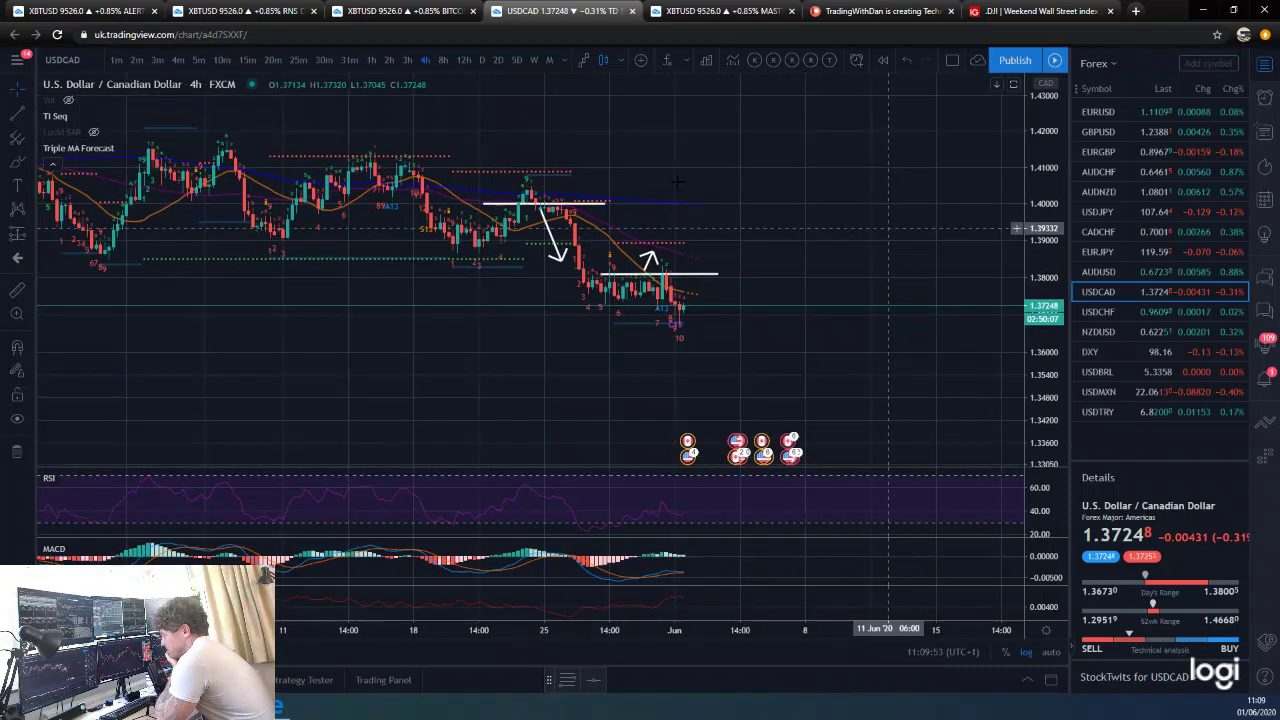
Step: Check USDCAD on the daily timeframe, and return to the 4-hour chart to examine the sequential counts on the latest candles
click(481, 61)
scroll(513, 80, up, 3)
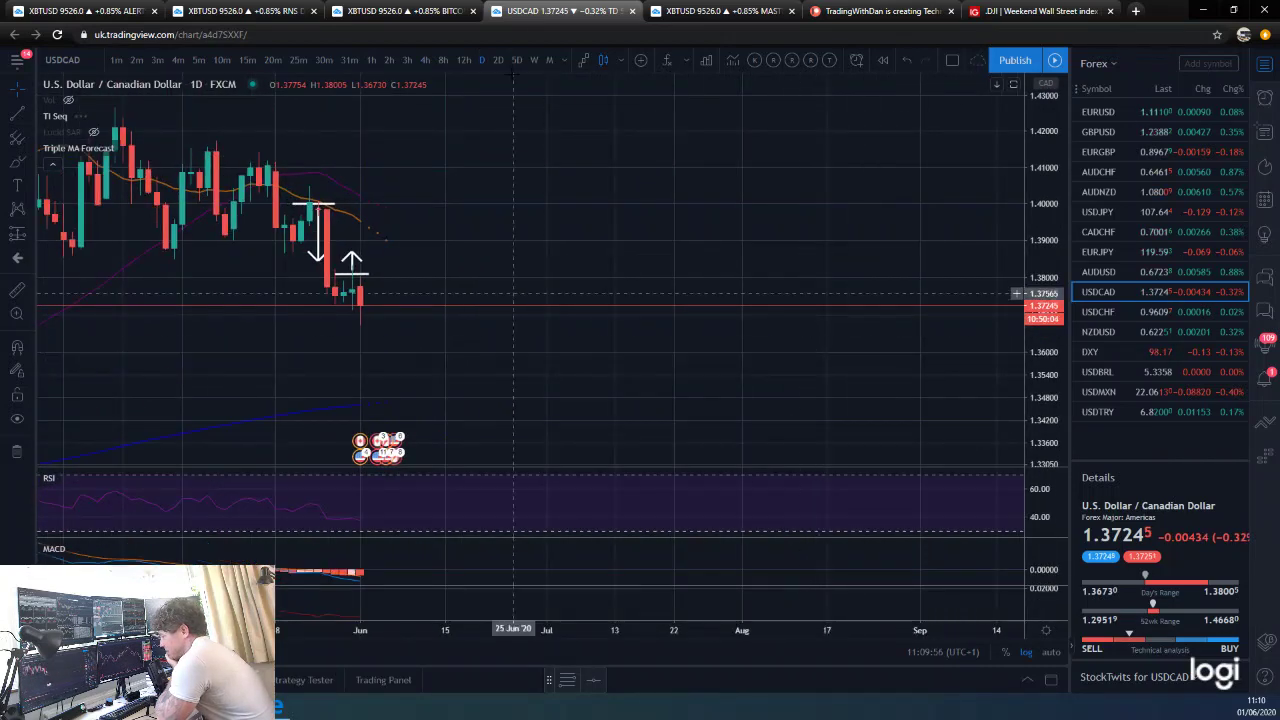
click(425, 60)
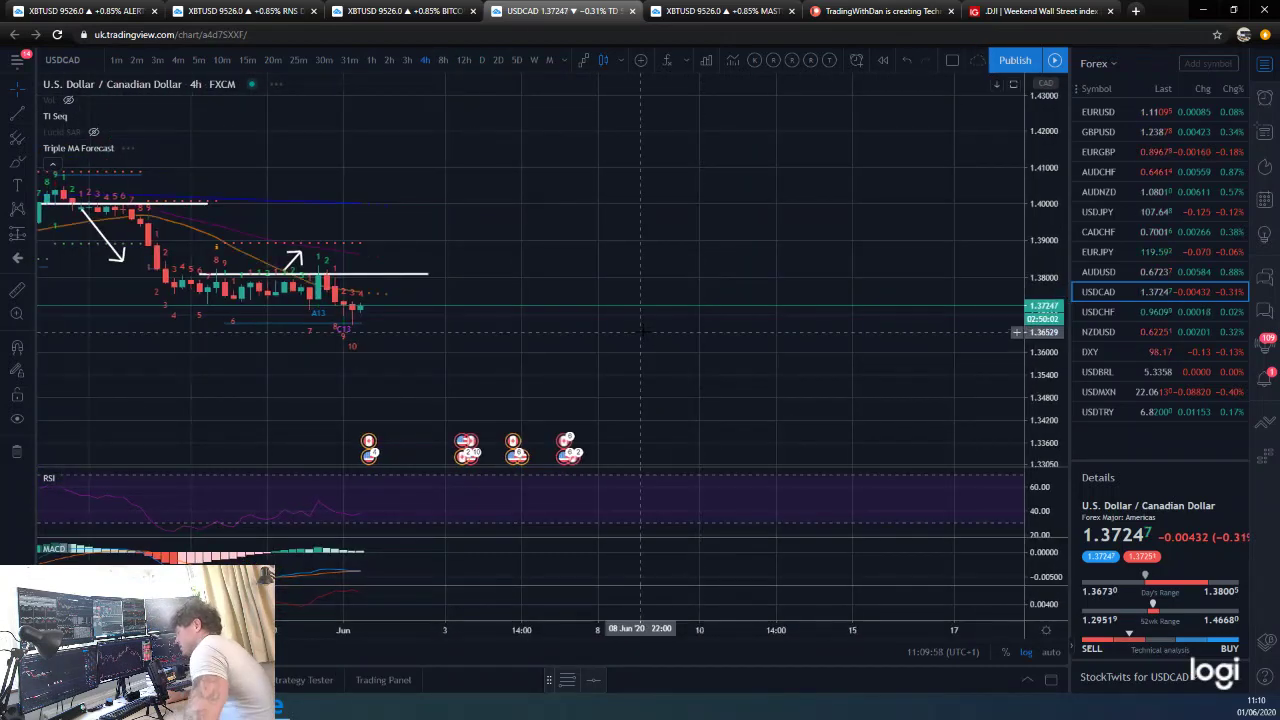
scroll(641, 330, up, 5)
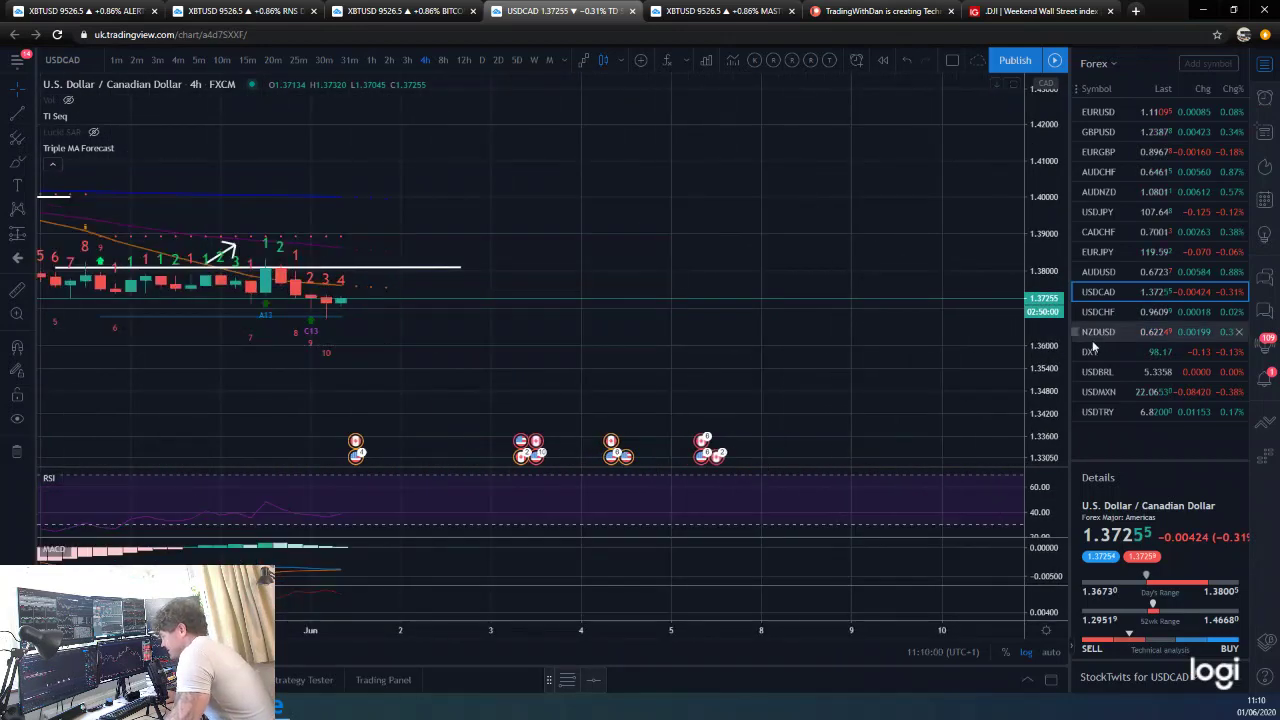
drag(614, 197, 912, 199)
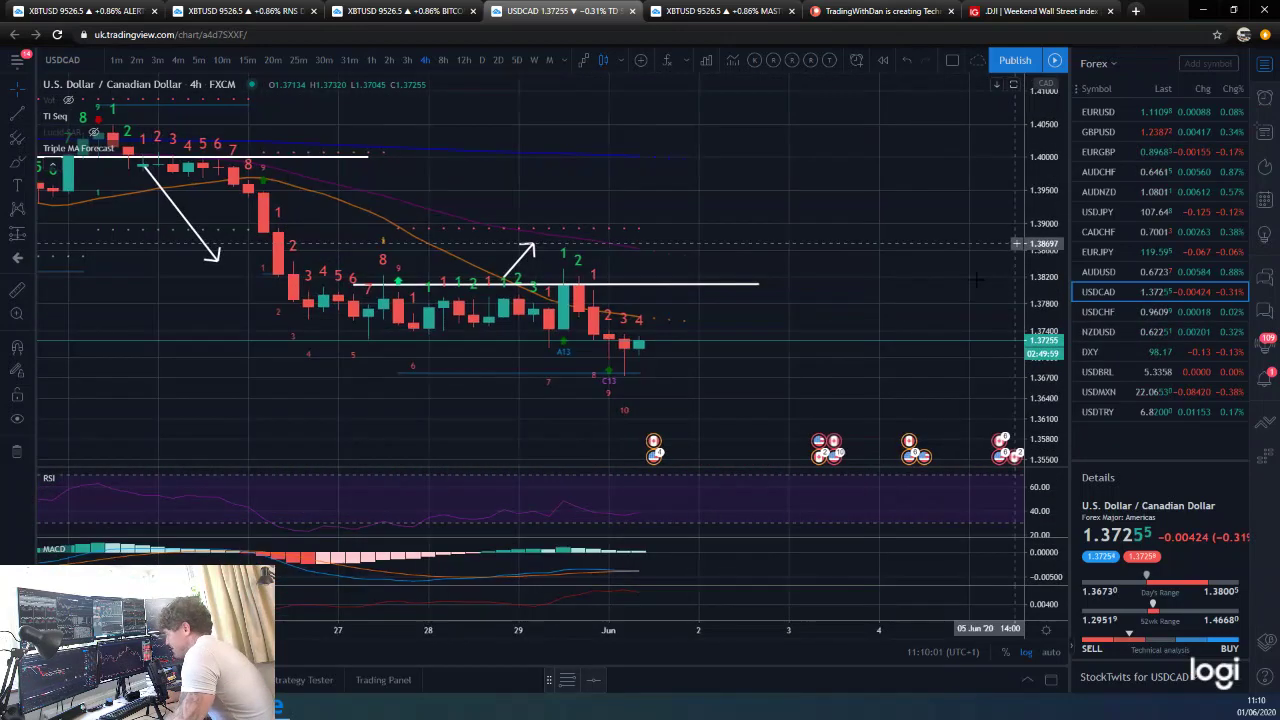
Step: Switch the chart to USDCHF and examine the whole white triangle and the down arrow on its 4-hour price history
click(1116, 311)
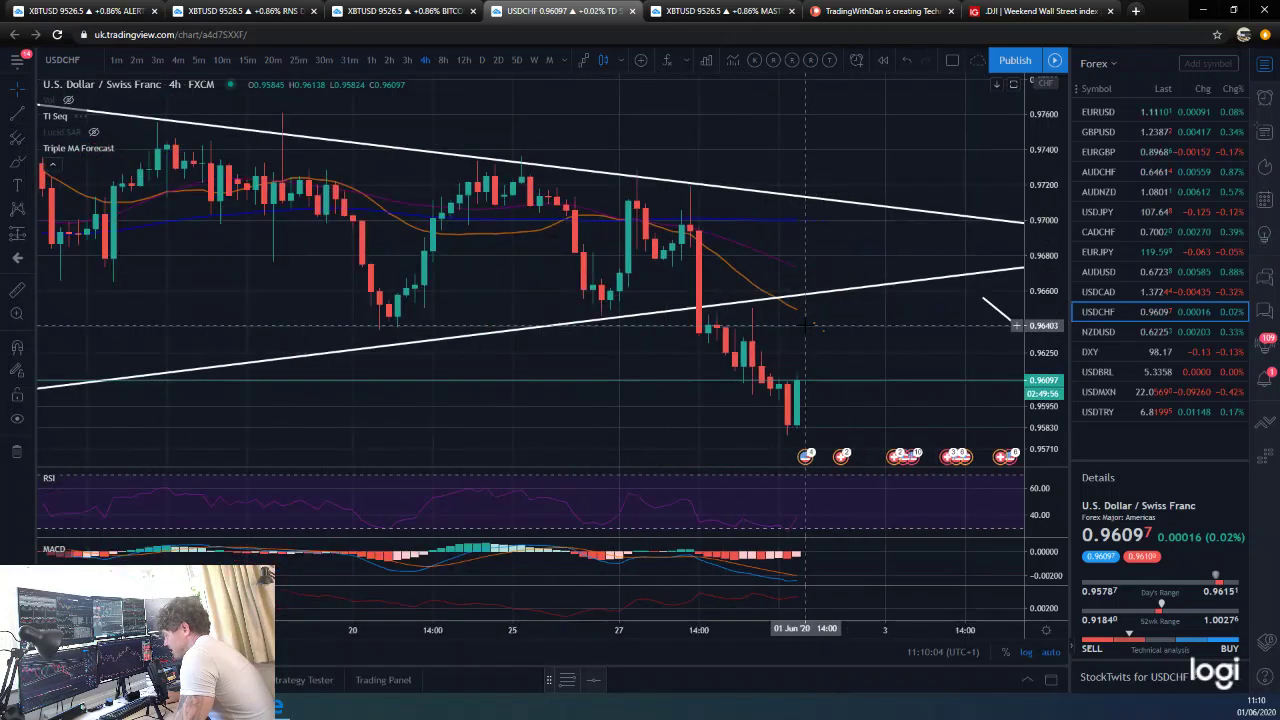
scroll(806, 325, down, 4)
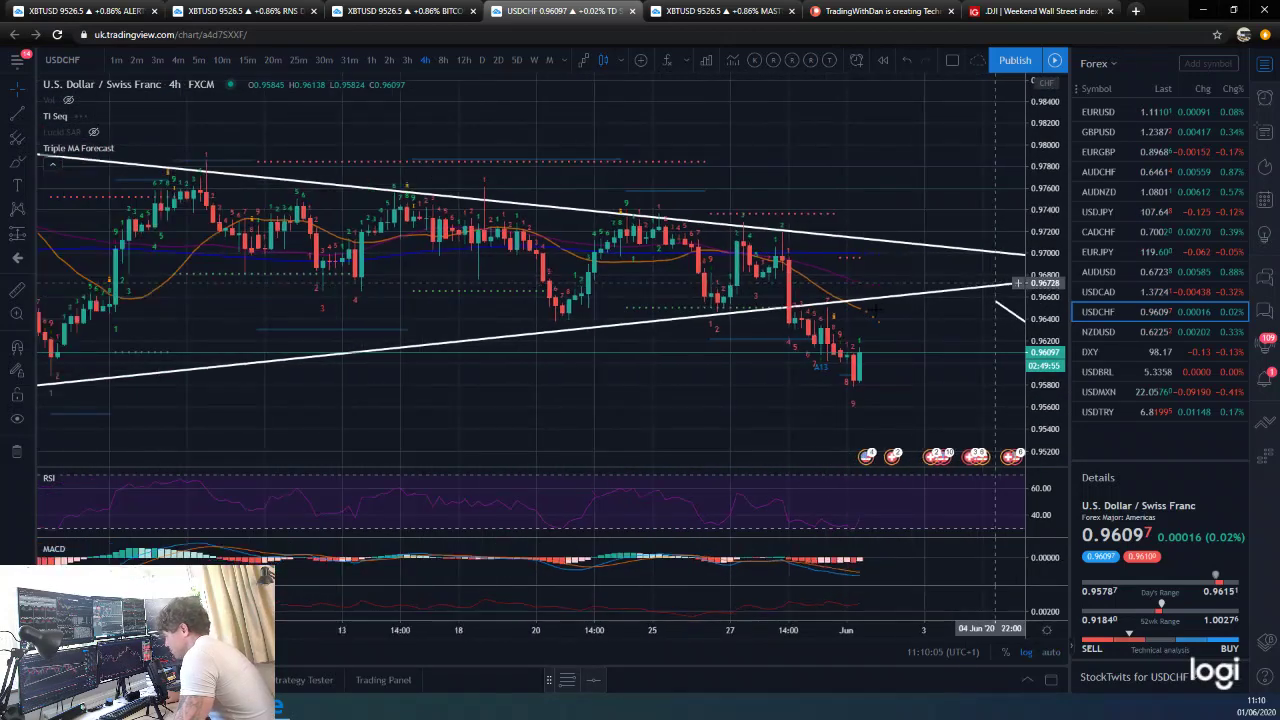
scroll(995, 283, down, 4)
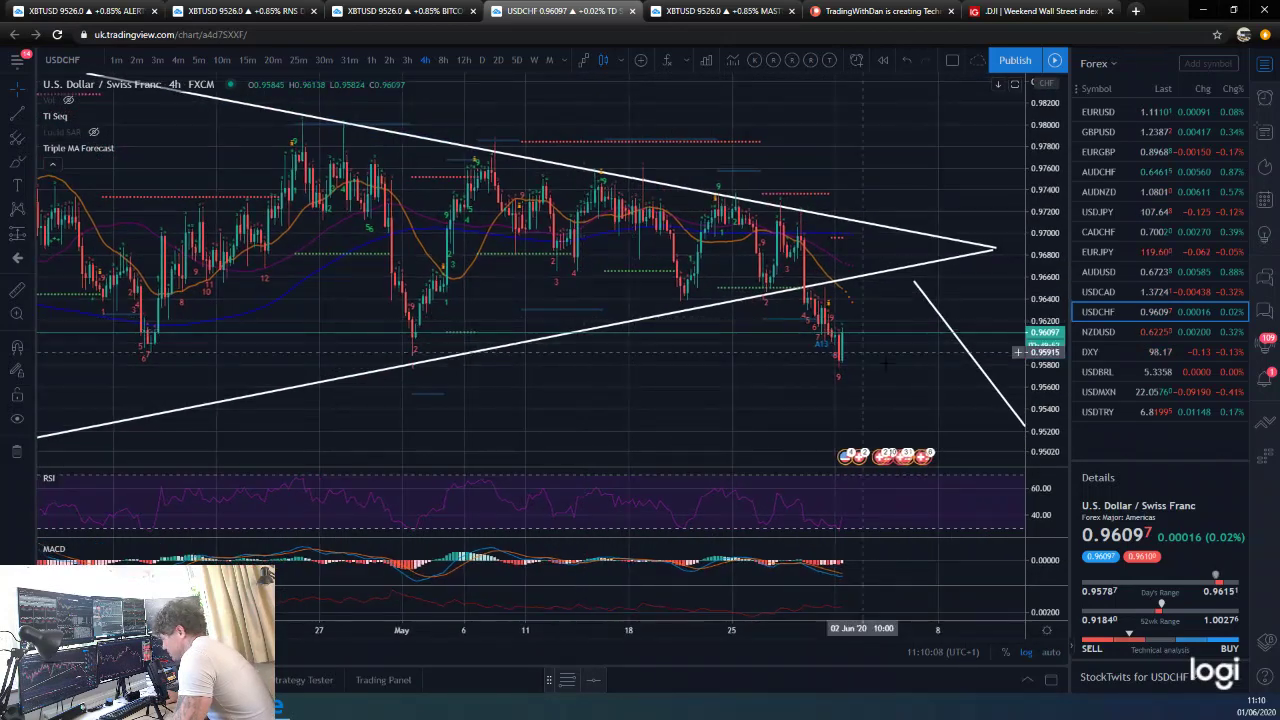
scroll(863, 352, down, 6)
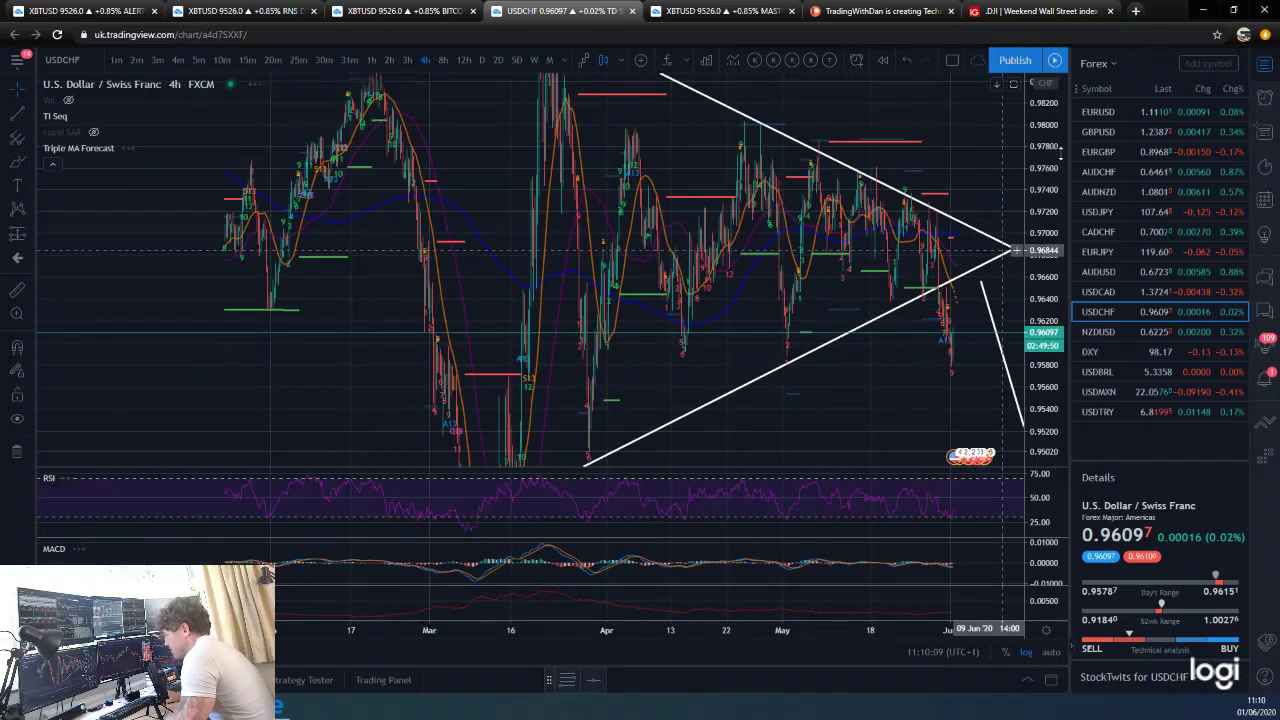
drag(1015, 250, 1015, 322)
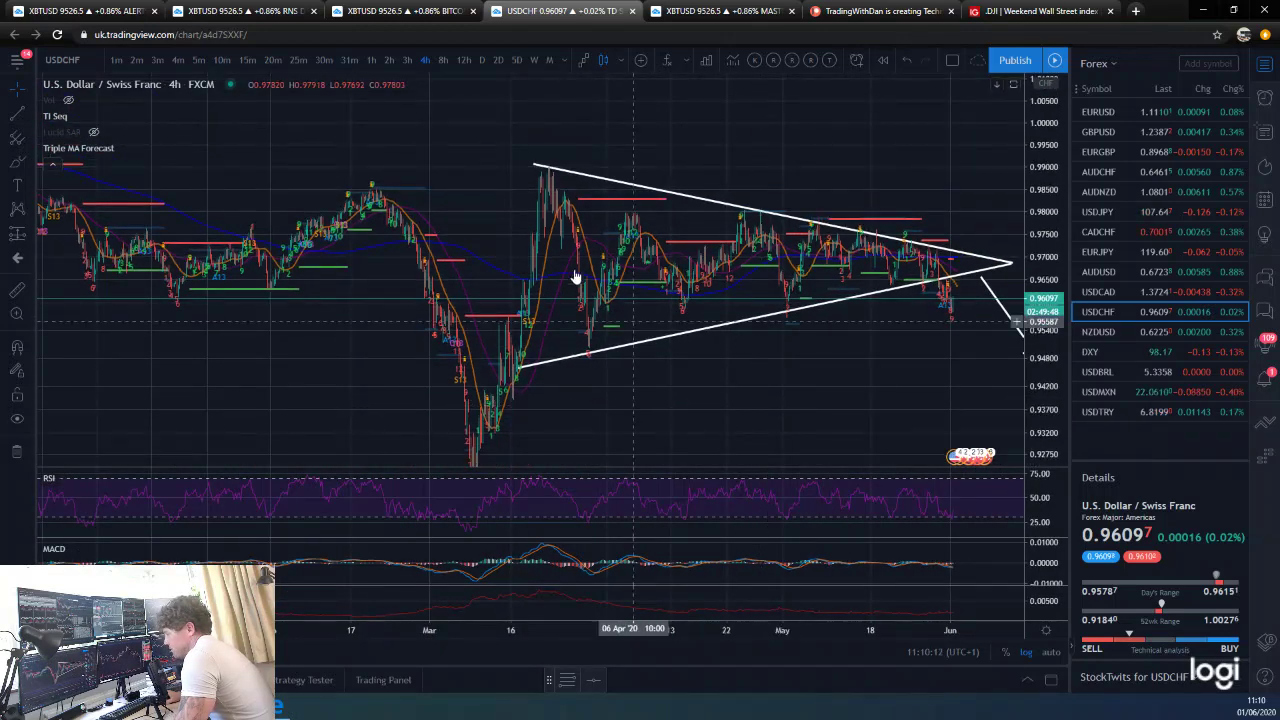
drag(559, 410, 489, 300)
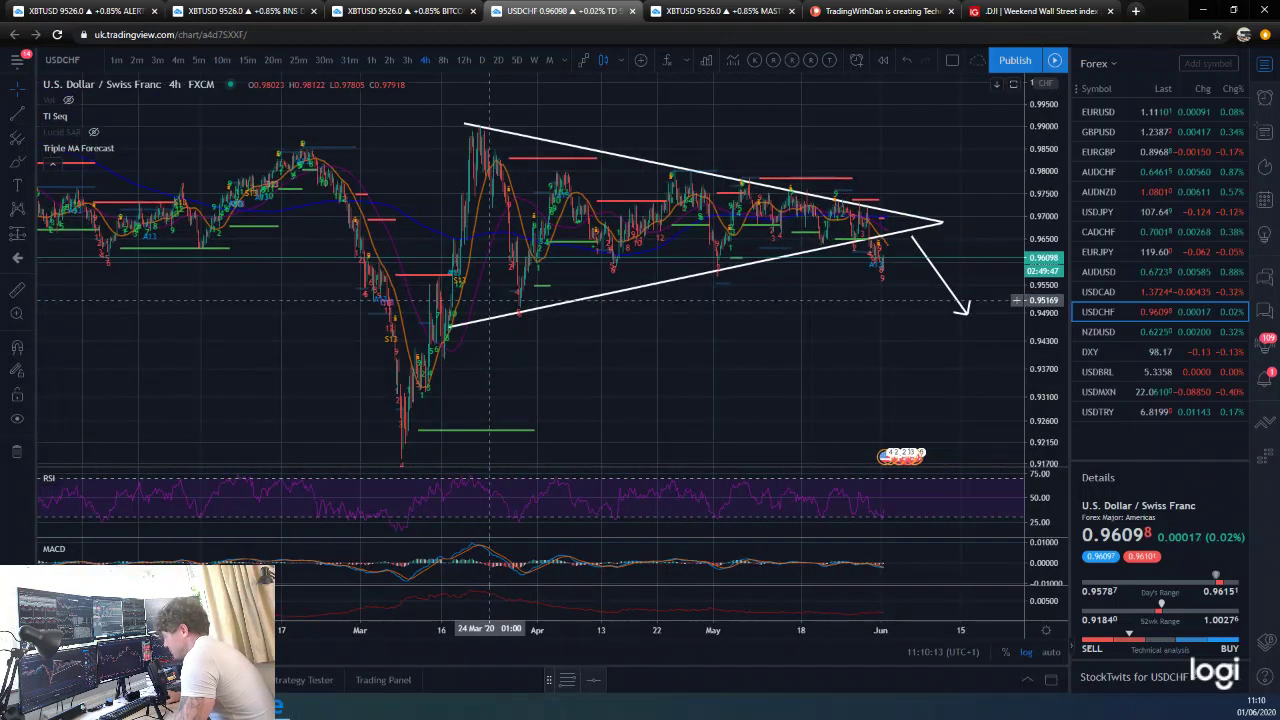
scroll(988, 371, up, 3)
scroll(988, 371, down, 2)
scroll(877, 313, up, 2)
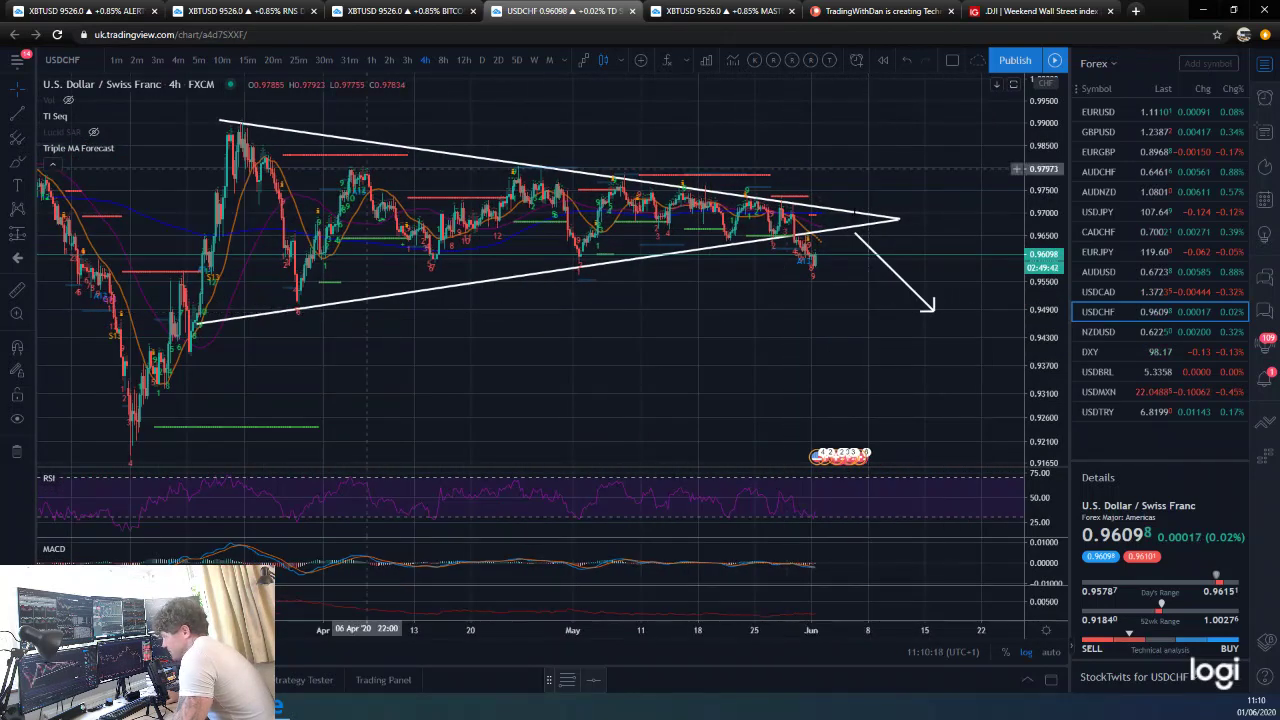
Step: Check USDCHF's daily candles around the triangle's lower edge, and return to the 4-hour timeframe to inspect the latest candles
click(484, 60)
scroll(928, 358, up, 3)
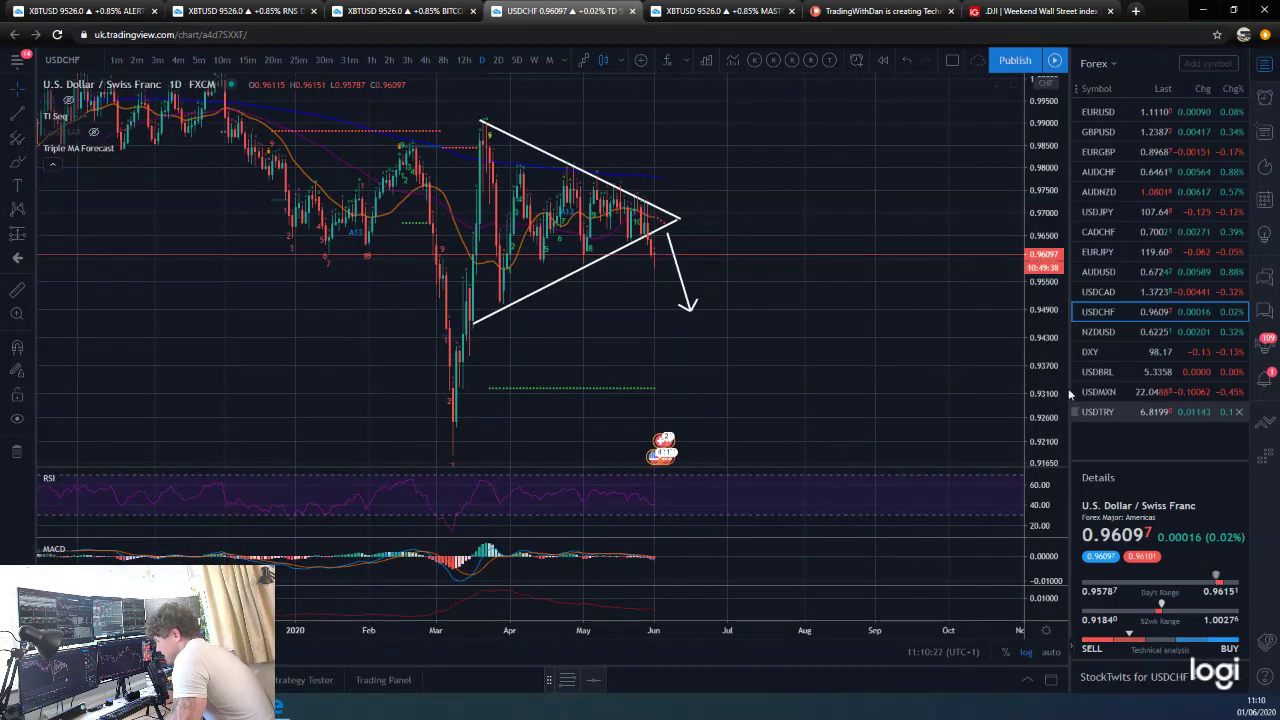
scroll(1055, 258, up, 2)
scroll(900, 260, down, 2)
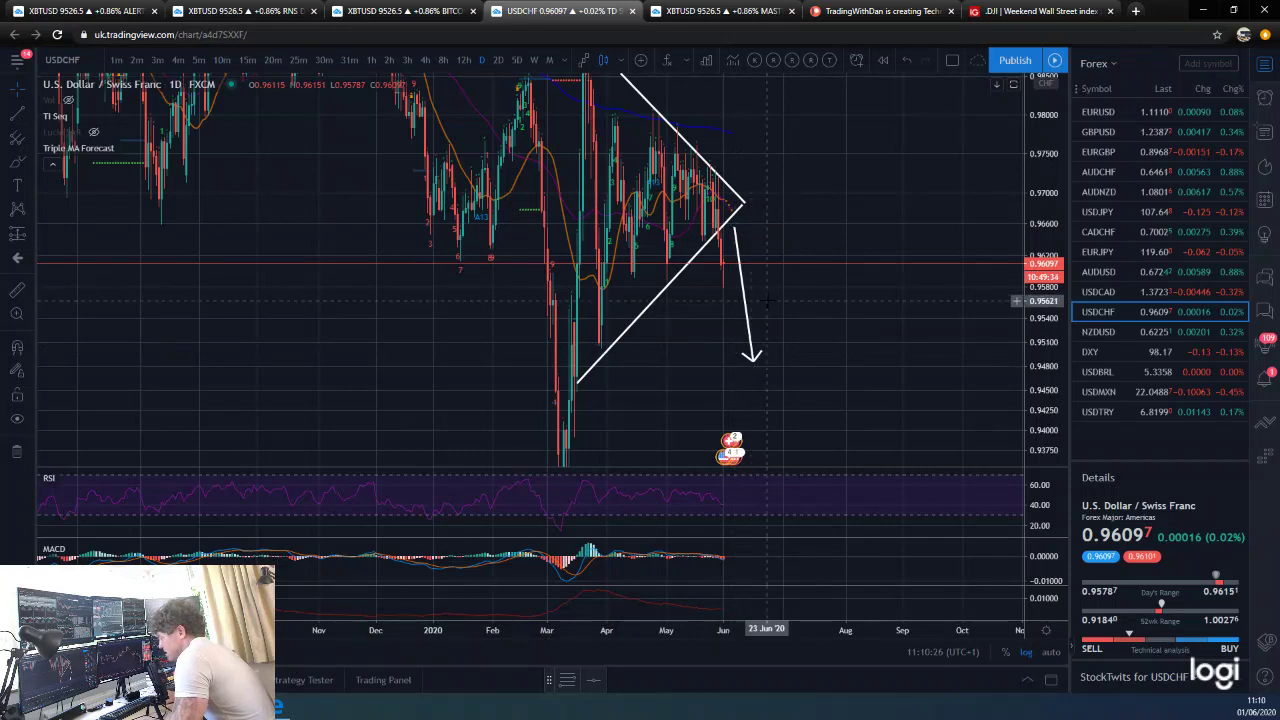
scroll(767, 300, up, 2)
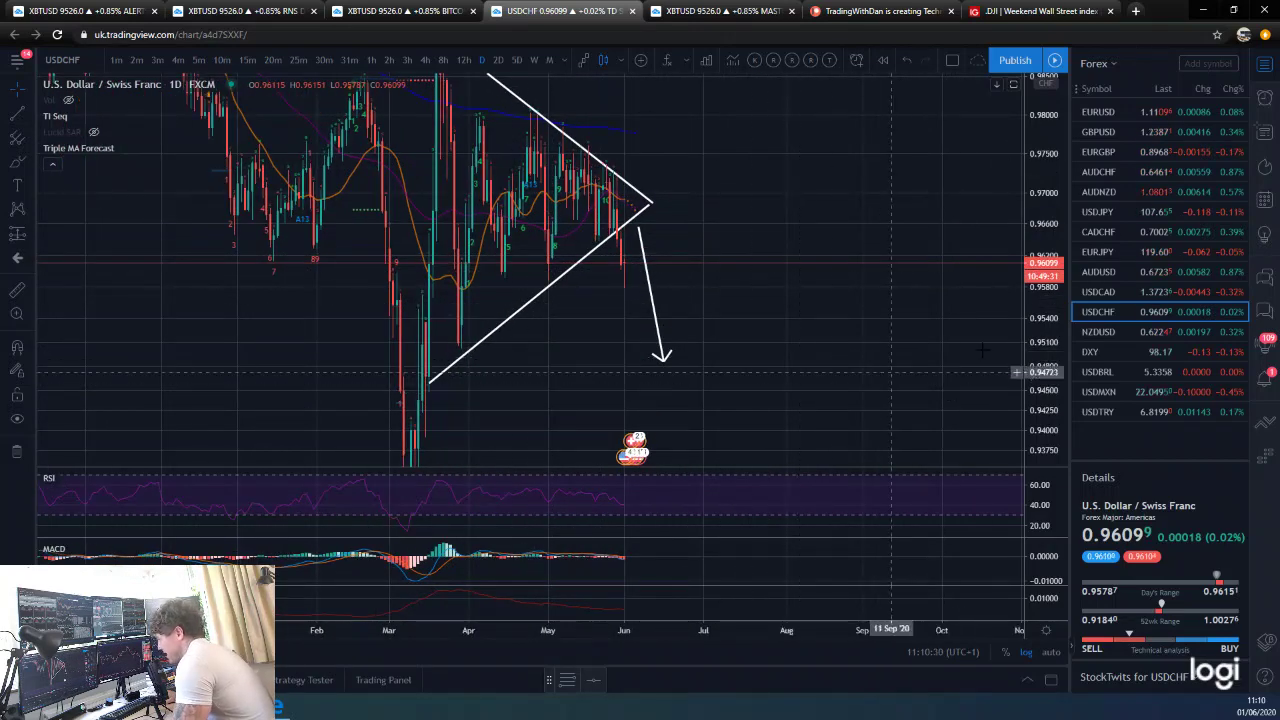
scroll(454, 304, up, 4)
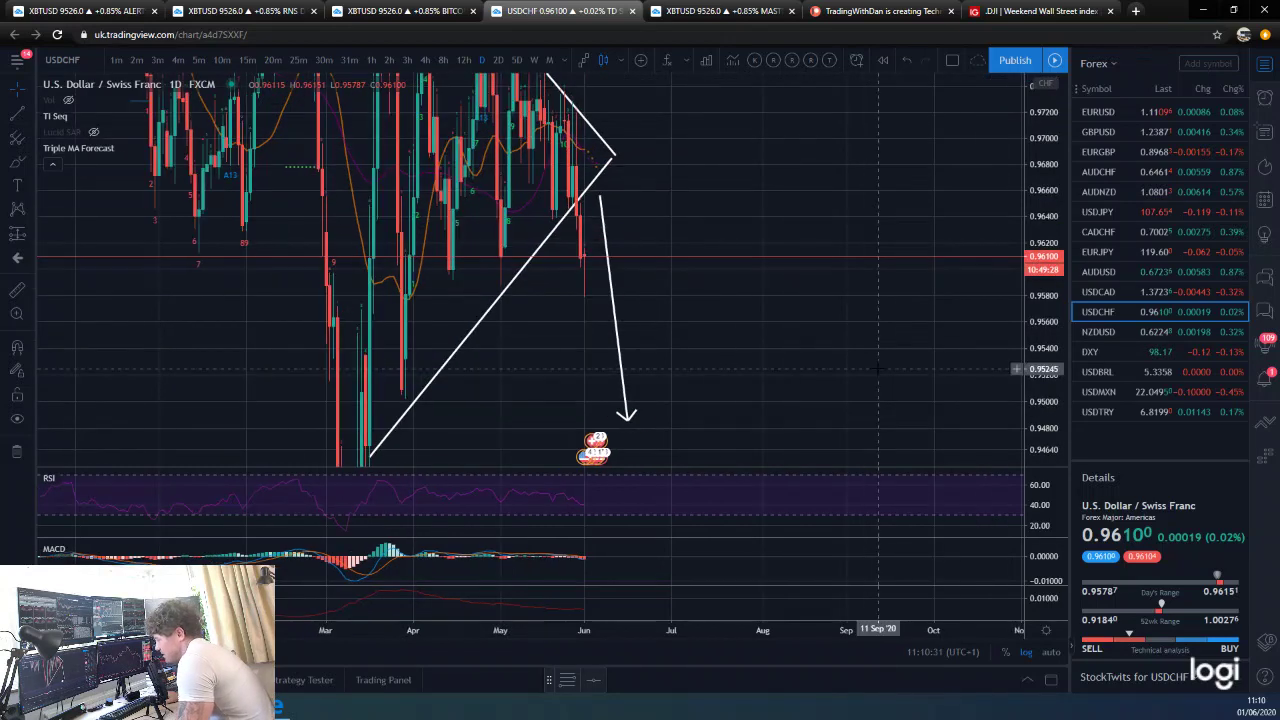
scroll(440, 320, left, 5)
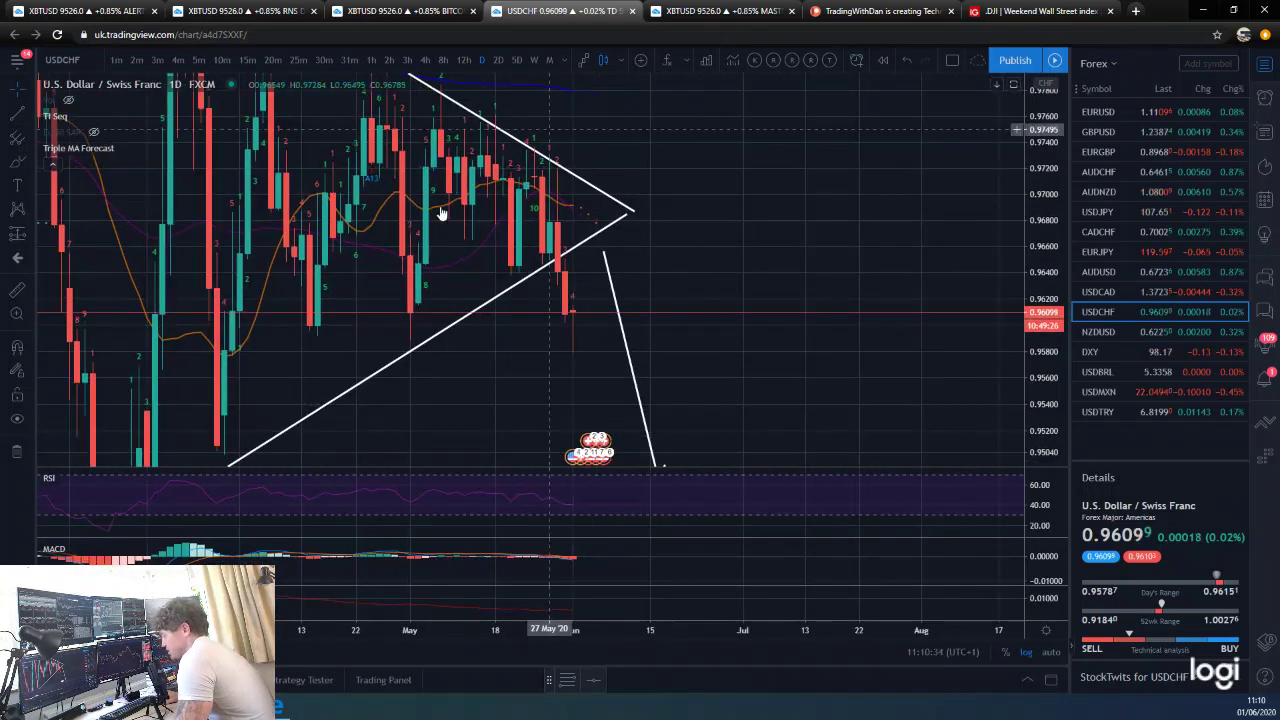
click(425, 60)
scroll(620, 330, down, 3)
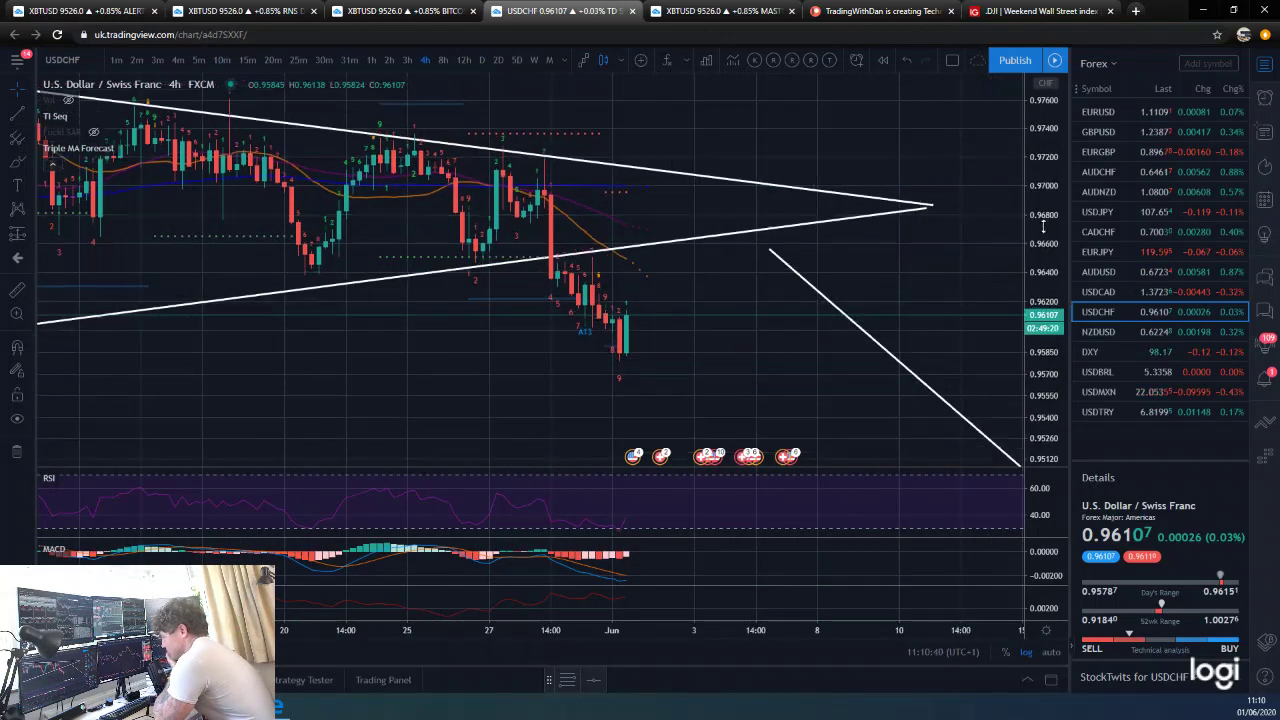
drag(926, 214, 933, 206)
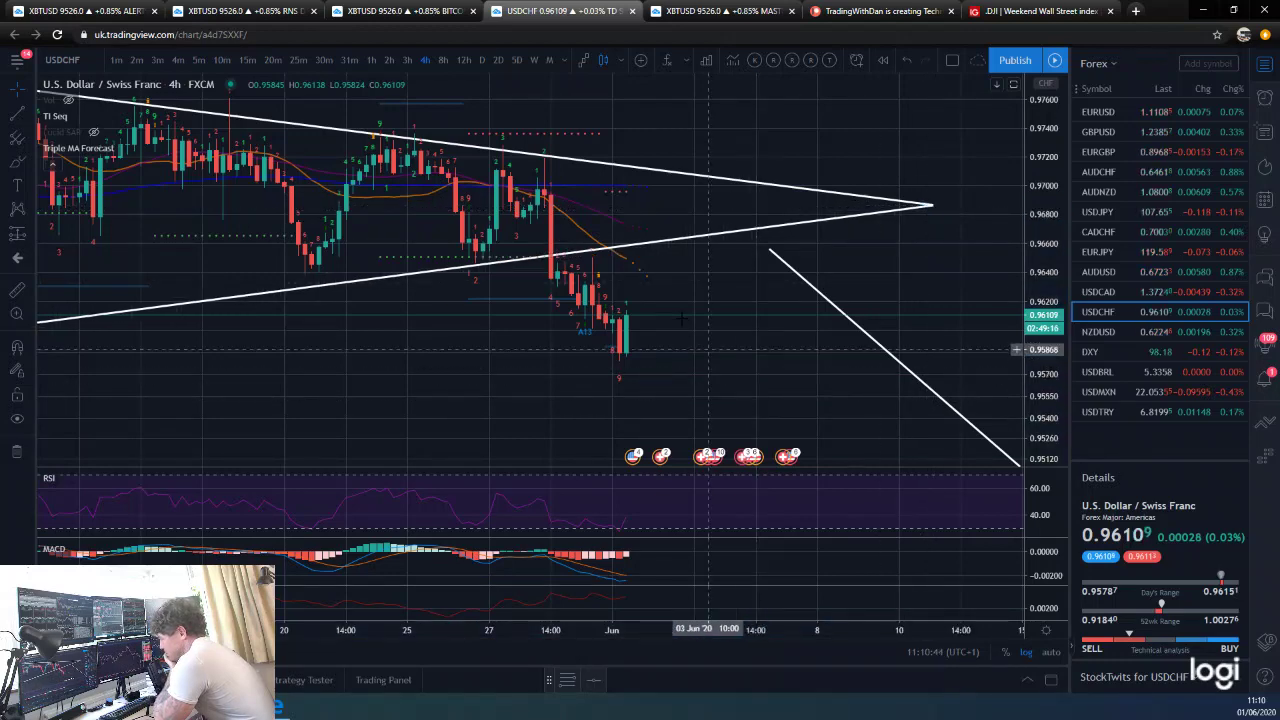
Step: Draw a near-horizontal trend line on USDCHF at about 0.9617 from 28 May to 5 June, and remove its end arrowhead
scroll(678, 310, down, 2)
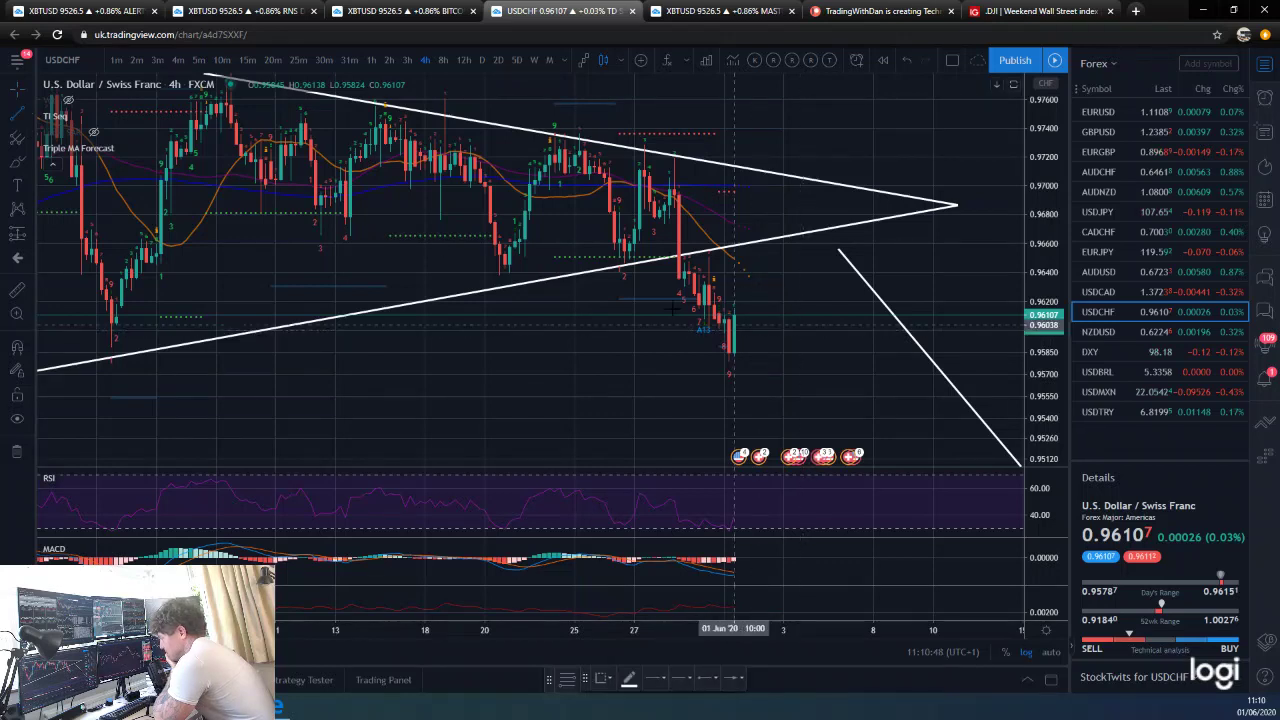
drag(678, 304, 855, 303)
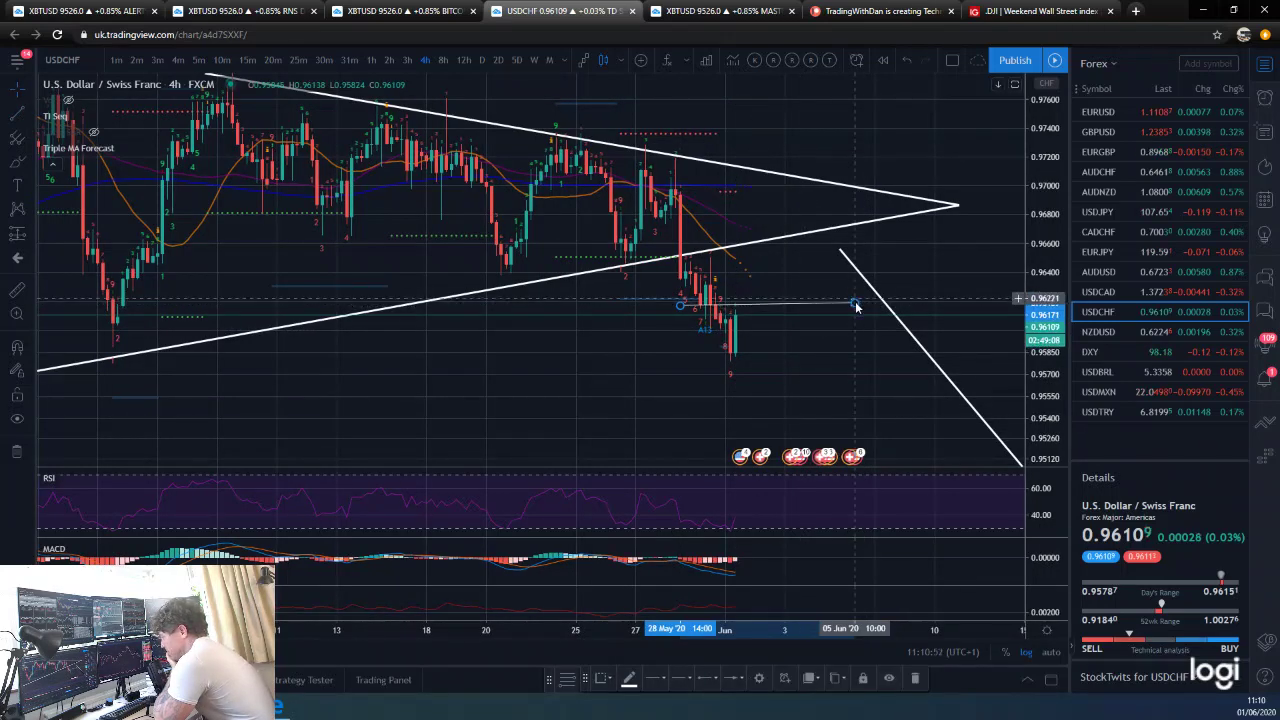
click(820, 377)
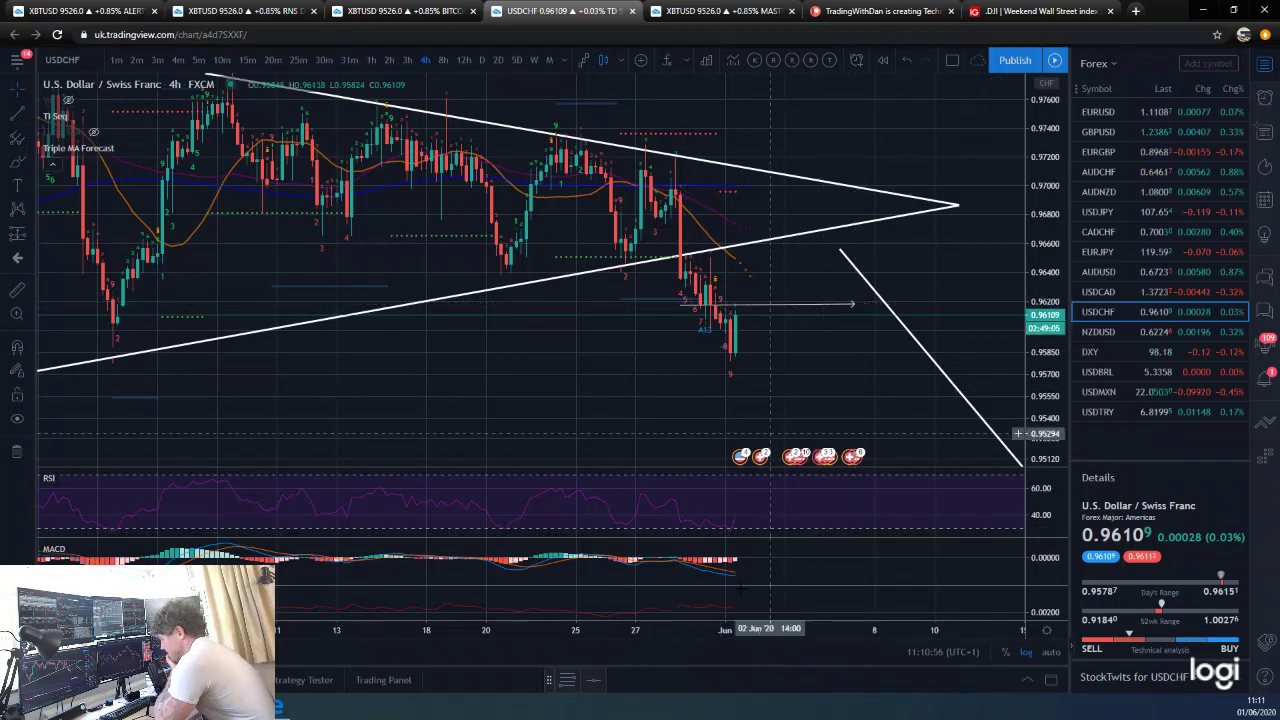
click(770, 305)
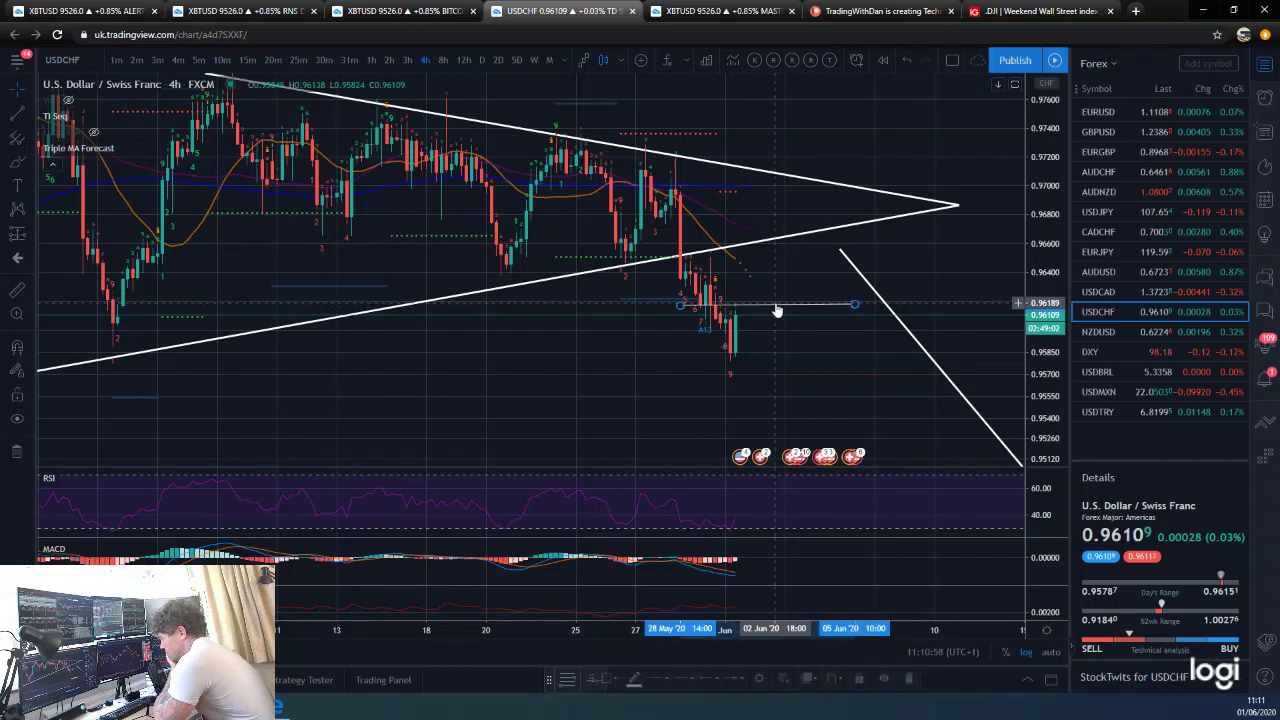
click(743, 681)
click(739, 653)
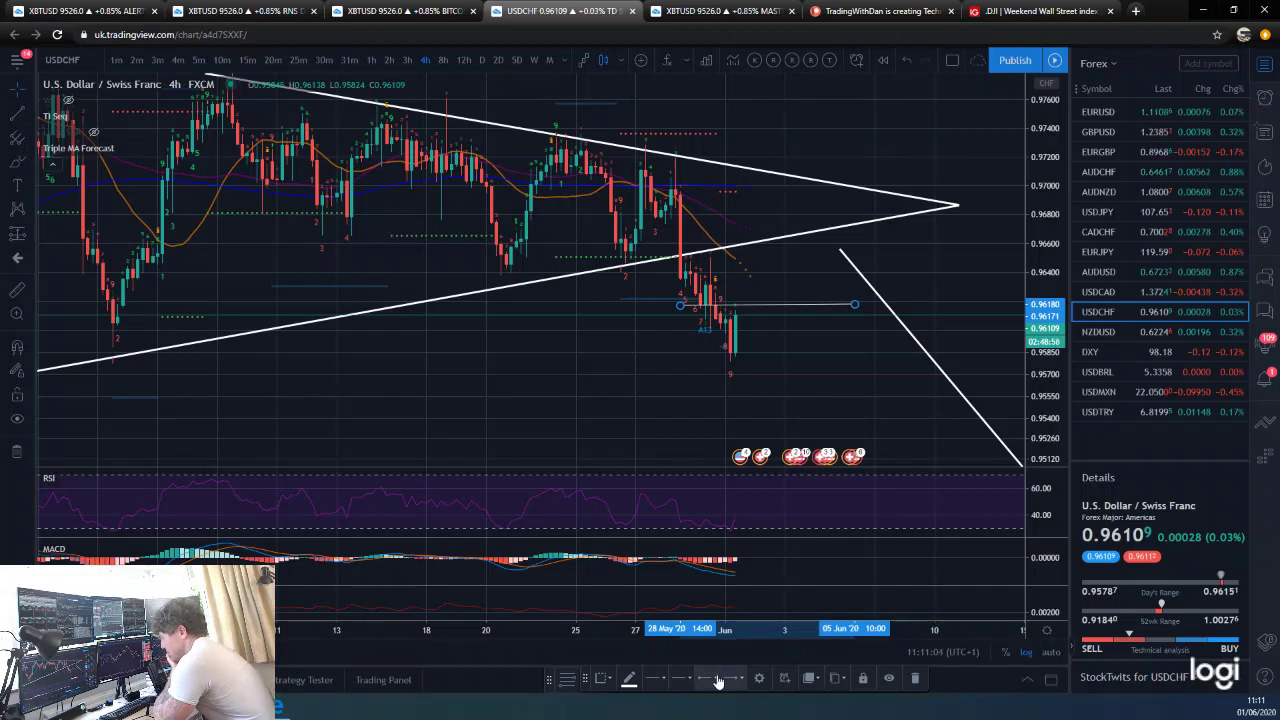
Step: Draw an up arrow above the new USDCHF line, from about 0.9623 to about 0.9669 at the triangle's lower edge
click(22, 118)
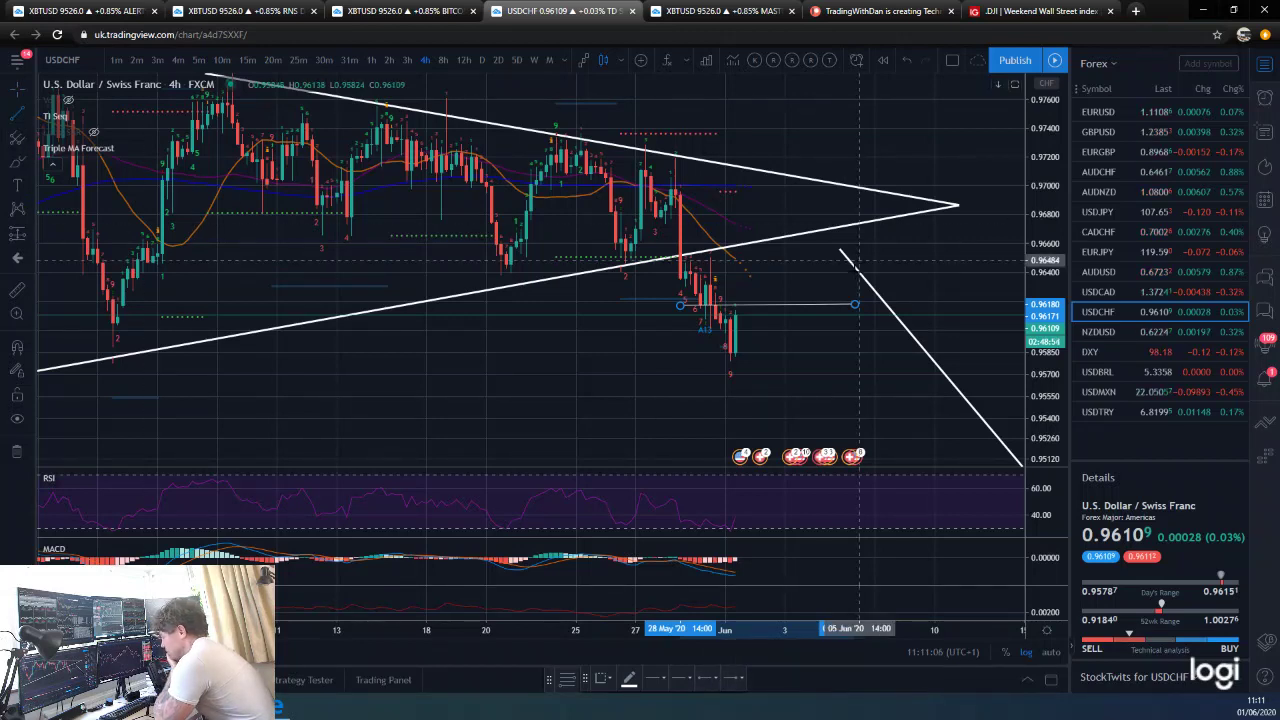
click(795, 297)
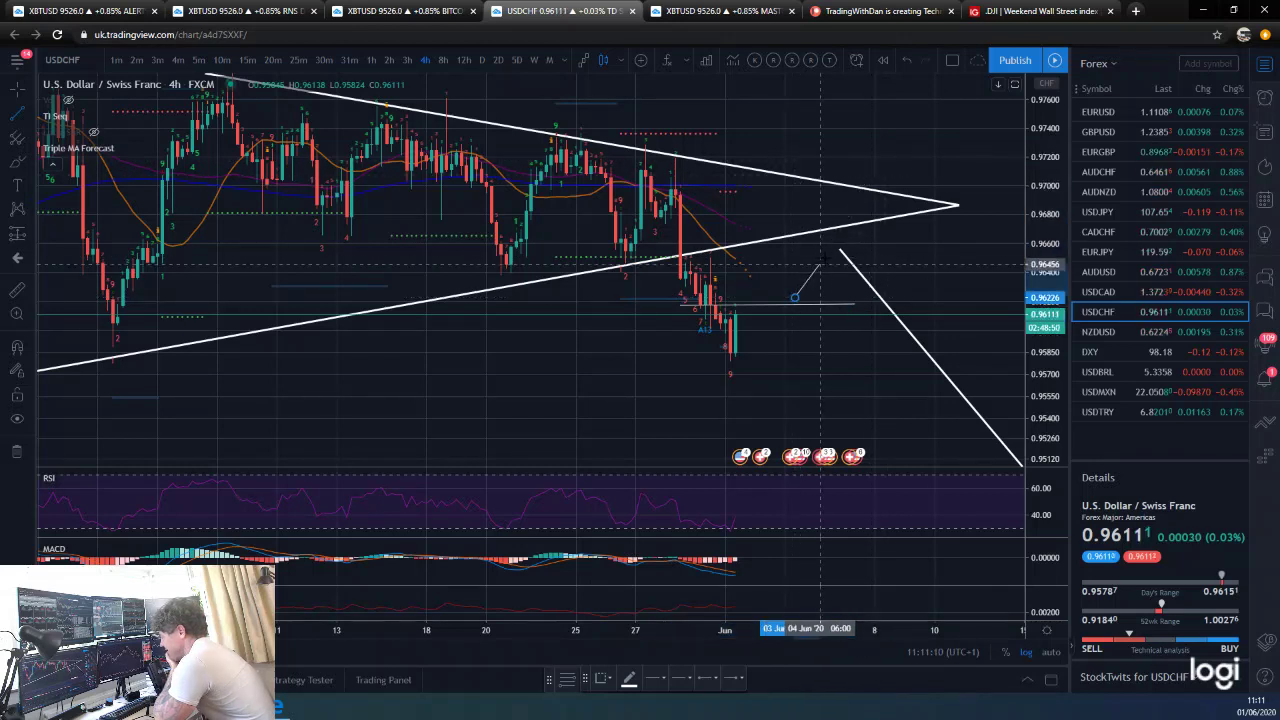
click(840, 231)
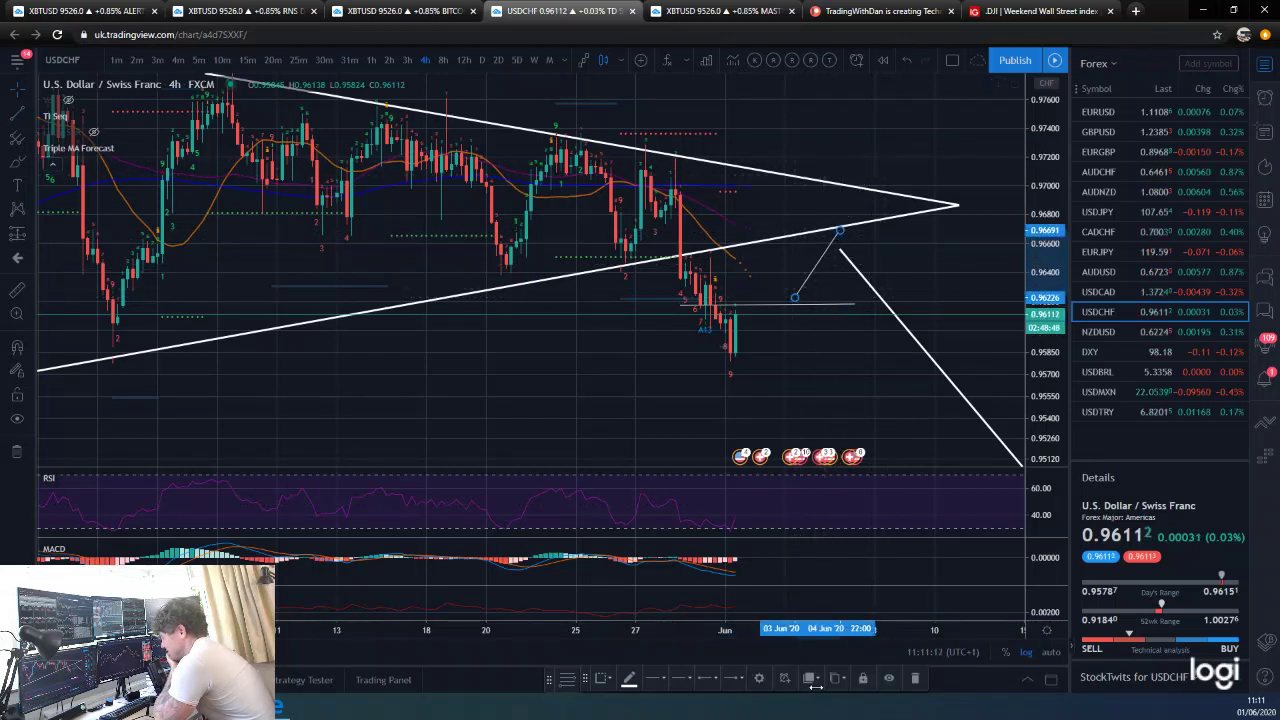
click(759, 651)
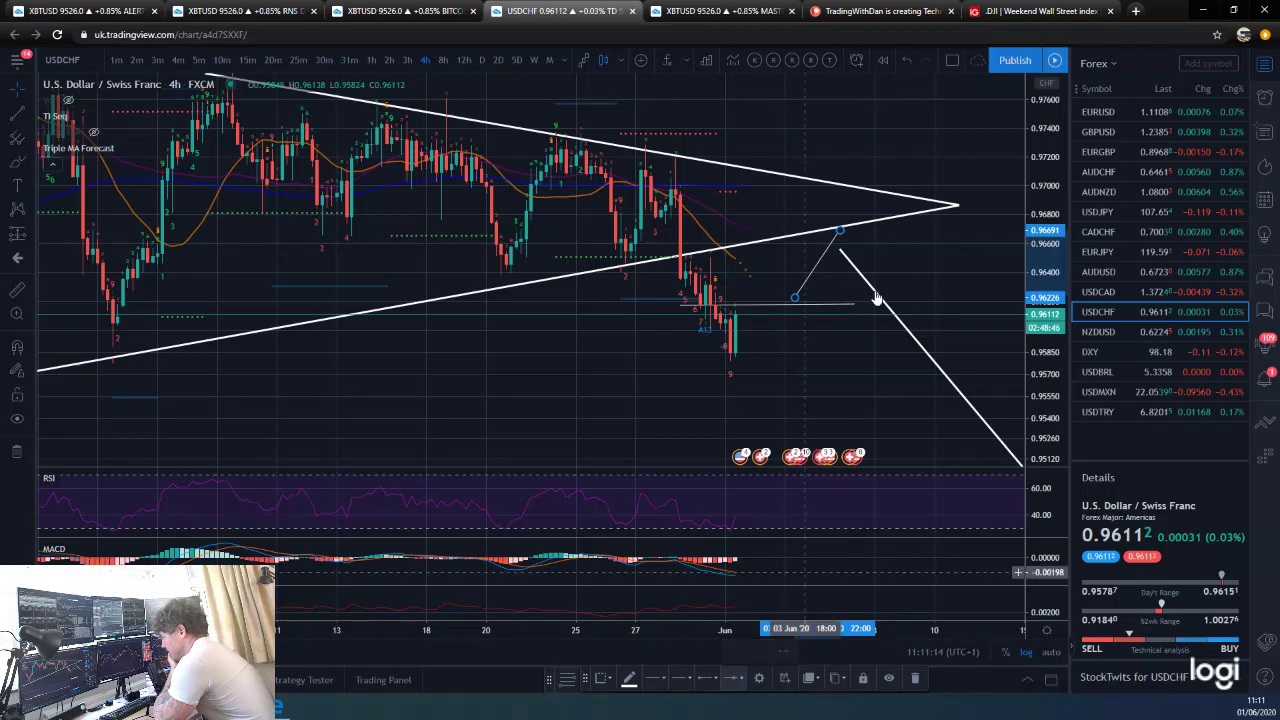
click(955, 252)
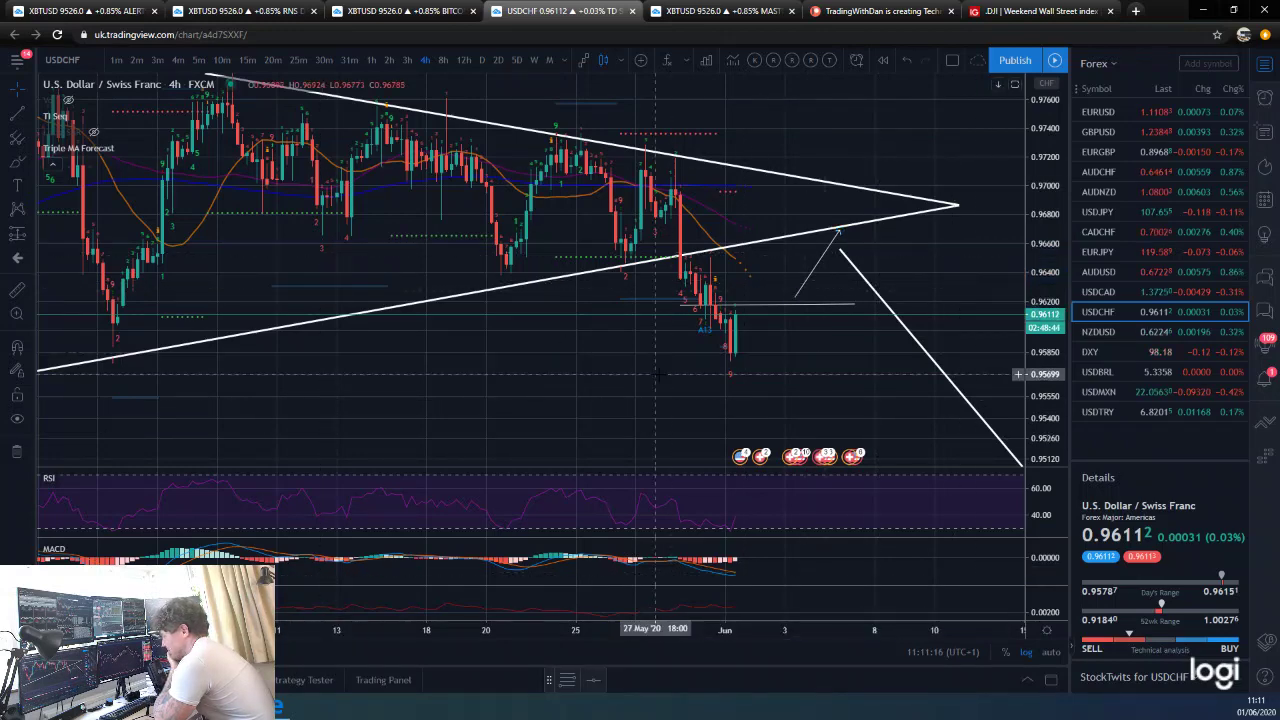
scroll(620, 420, down, 5)
scroll(340, 436, up, 3)
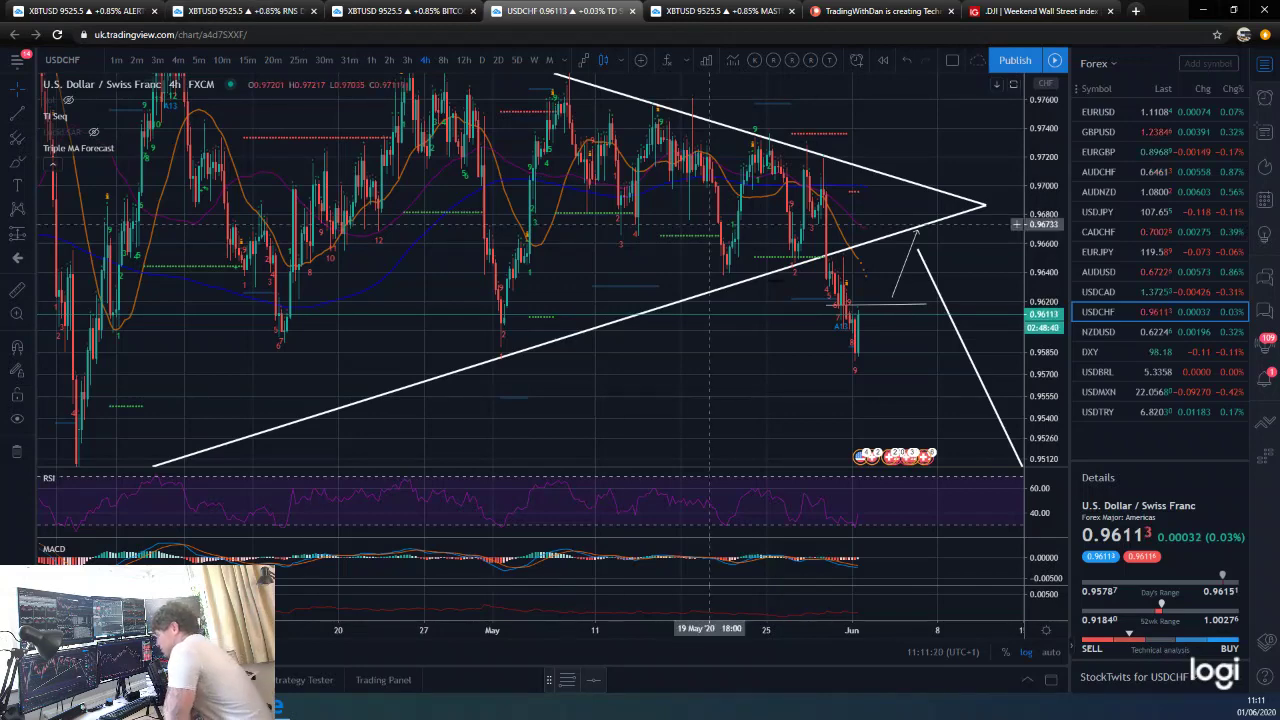
Step: Inspect the latest USDCHF 4-hour candles around the near-horizontal line below the triangle
scroll(953, 220, up, 1)
scroll(758, 365, up, 4)
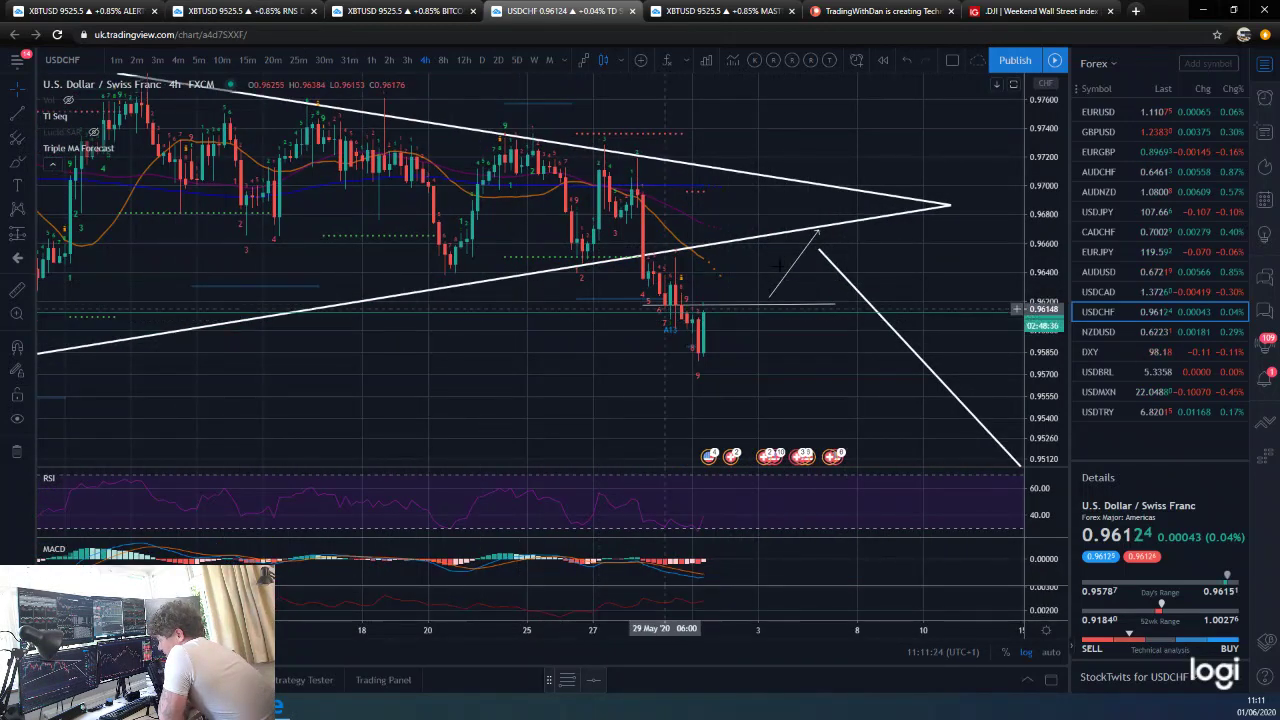
scroll(943, 297, up, 1)
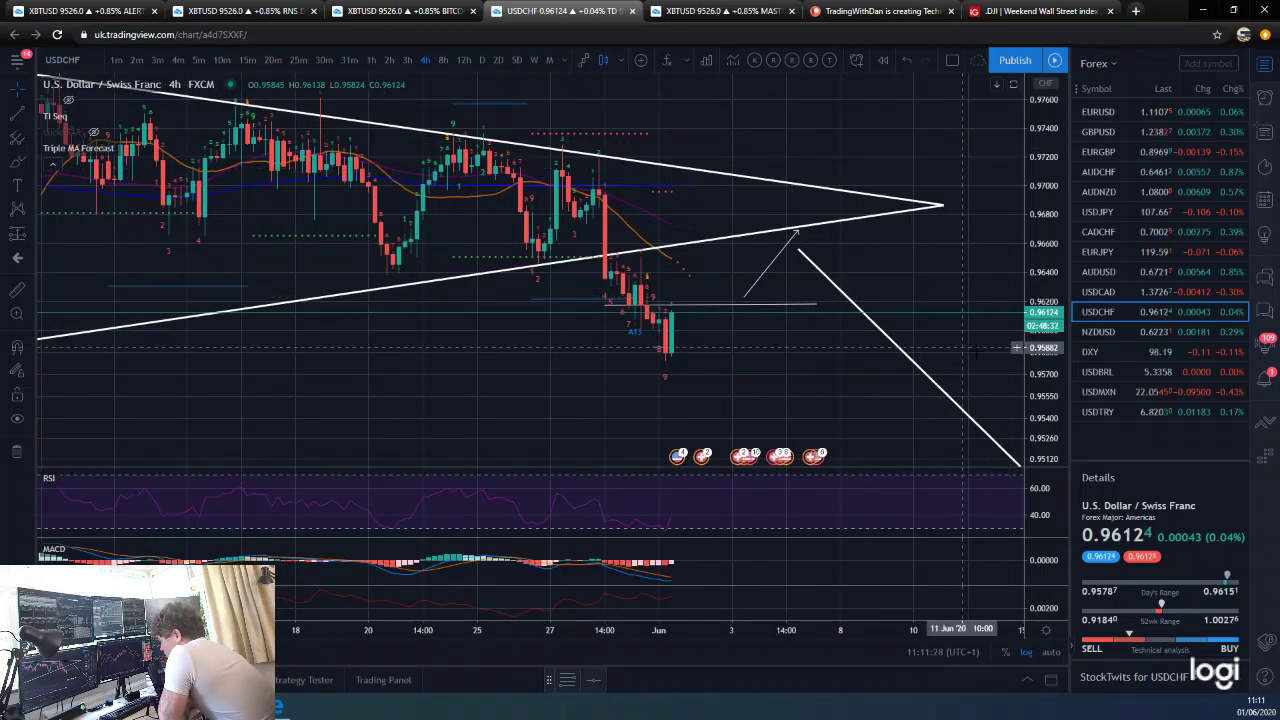
Step: Switch the chart to NZDUSD and compare its 4-hour and daily candles around the white horizontal line and down arrow
click(1139, 337)
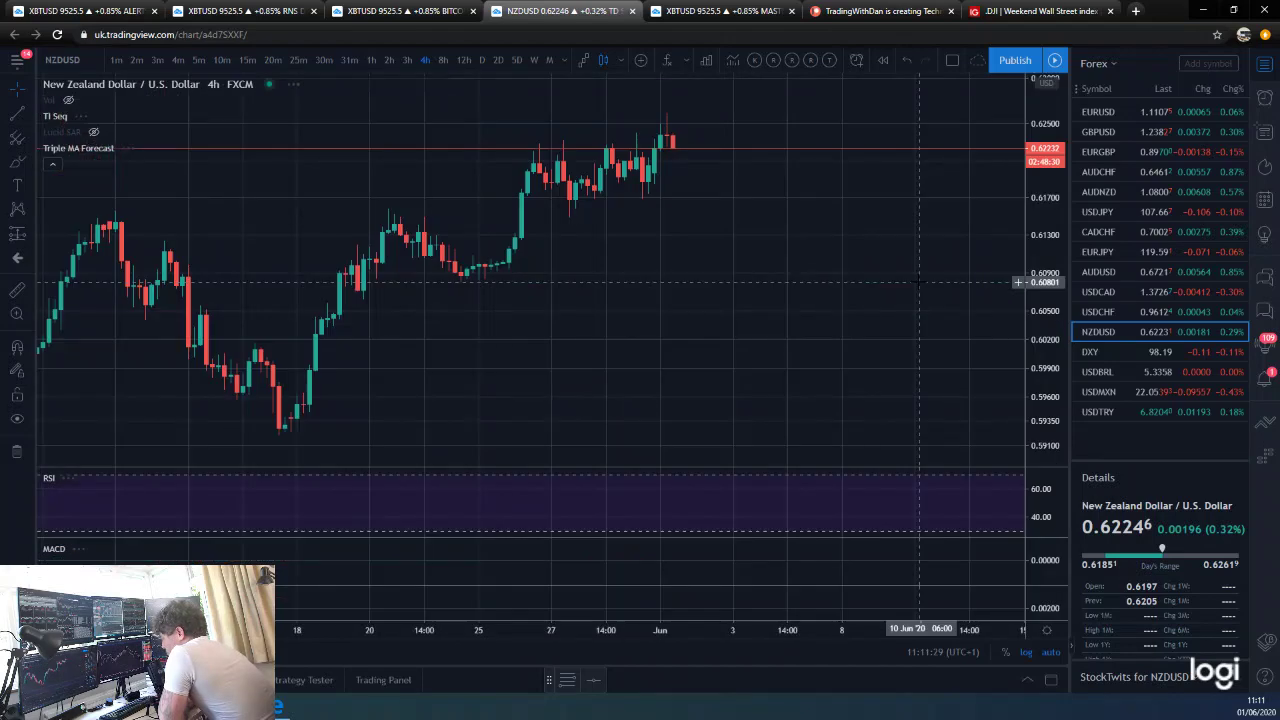
scroll(763, 295, up, 2)
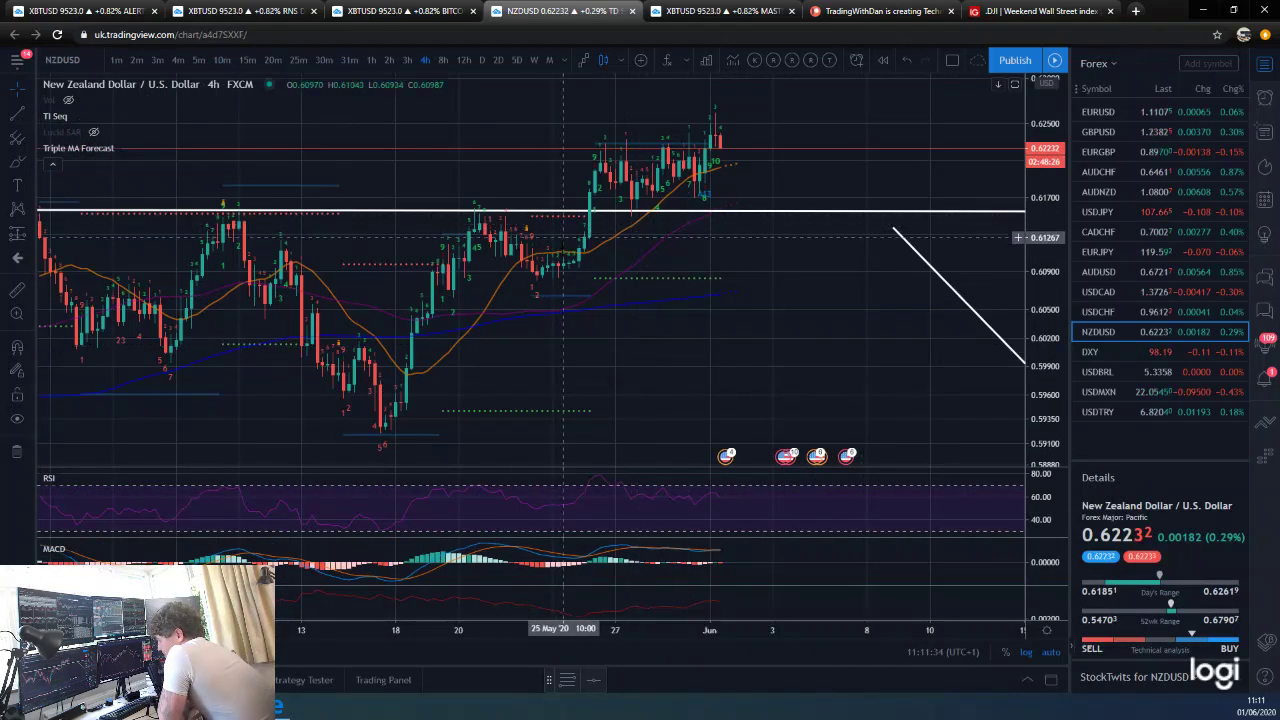
scroll(590, 231, down, 2)
scroll(725, 225, up, 2)
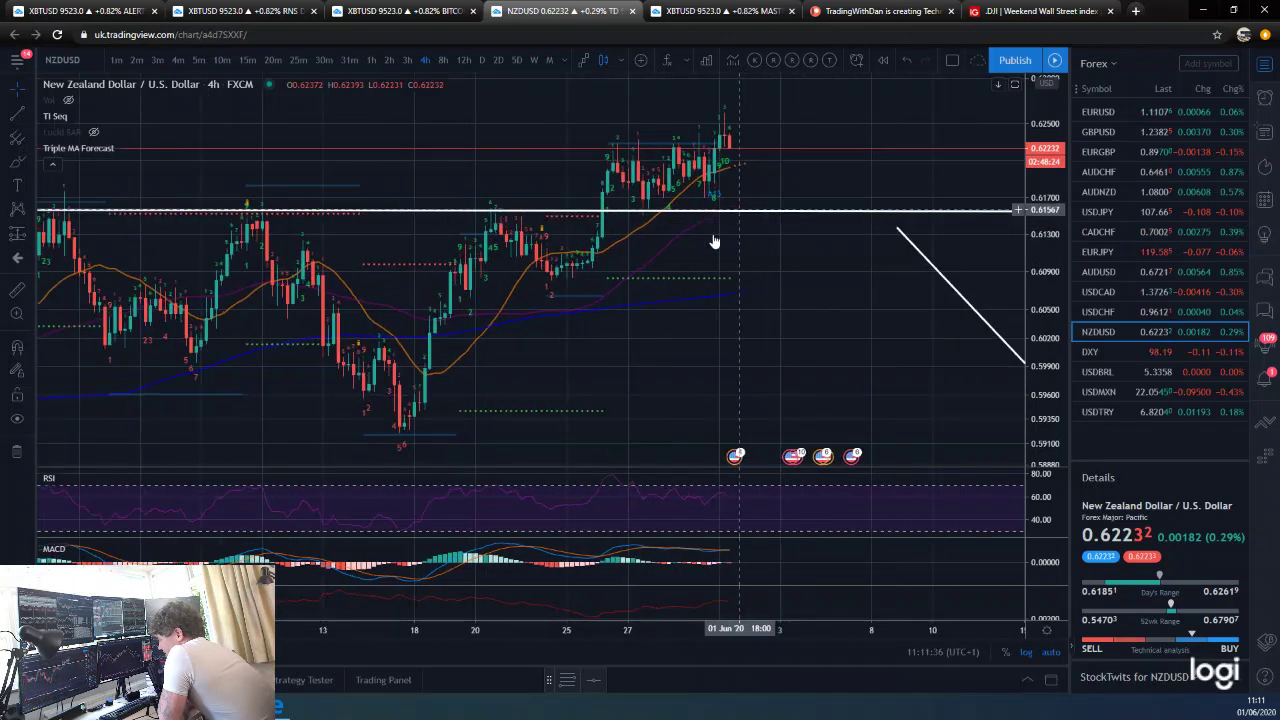
click(482, 60)
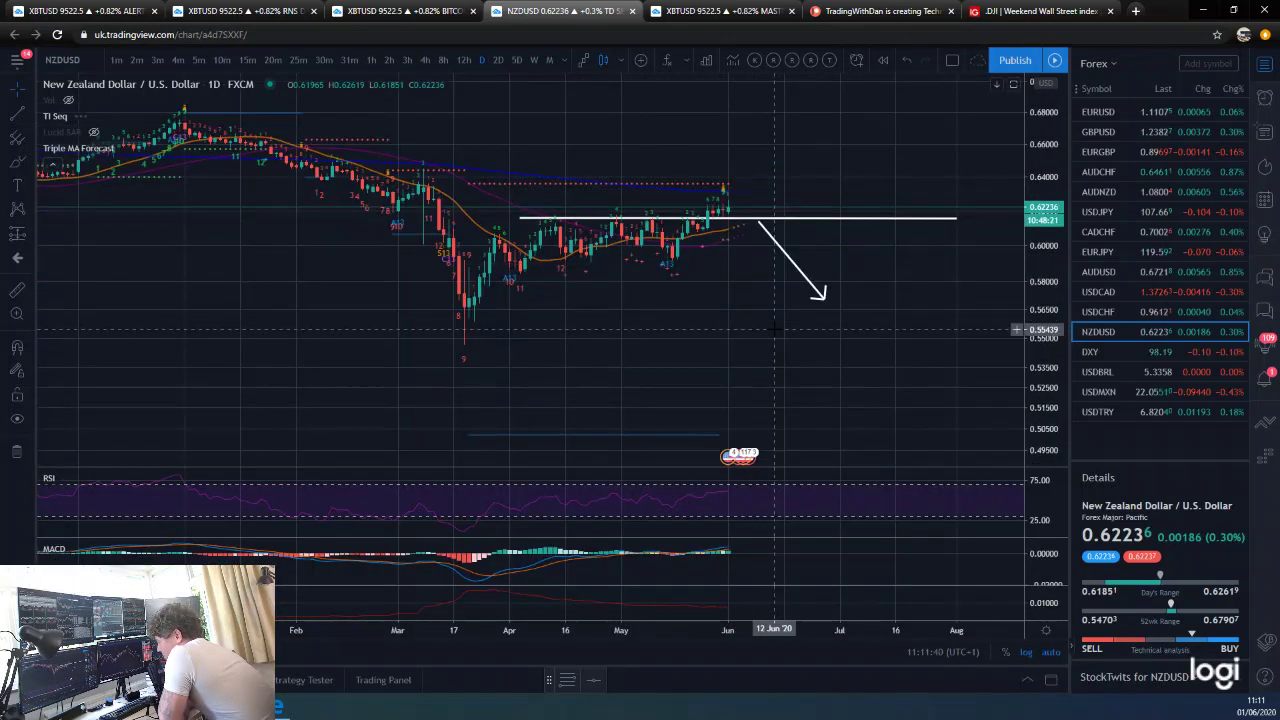
scroll(738, 218, down, 3)
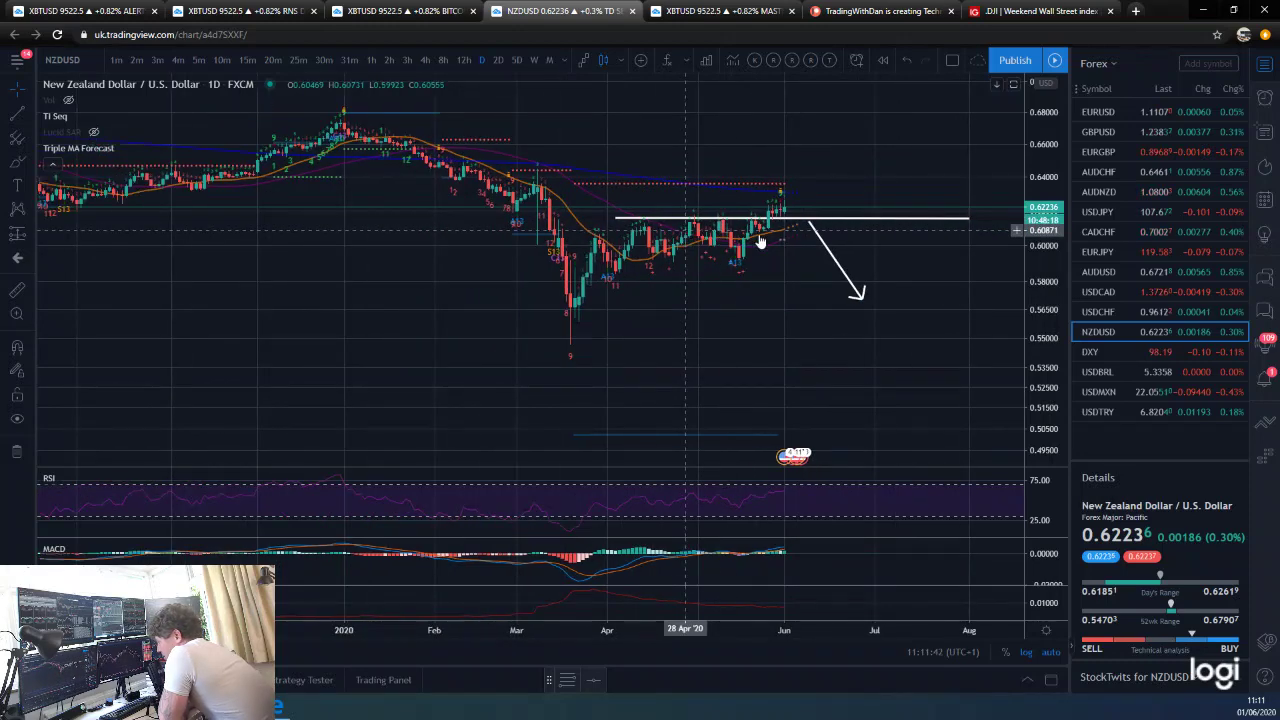
Step: Return NZDUSD to the 4-hour timeframe and examine past touches of the white horizontal line
click(421, 60)
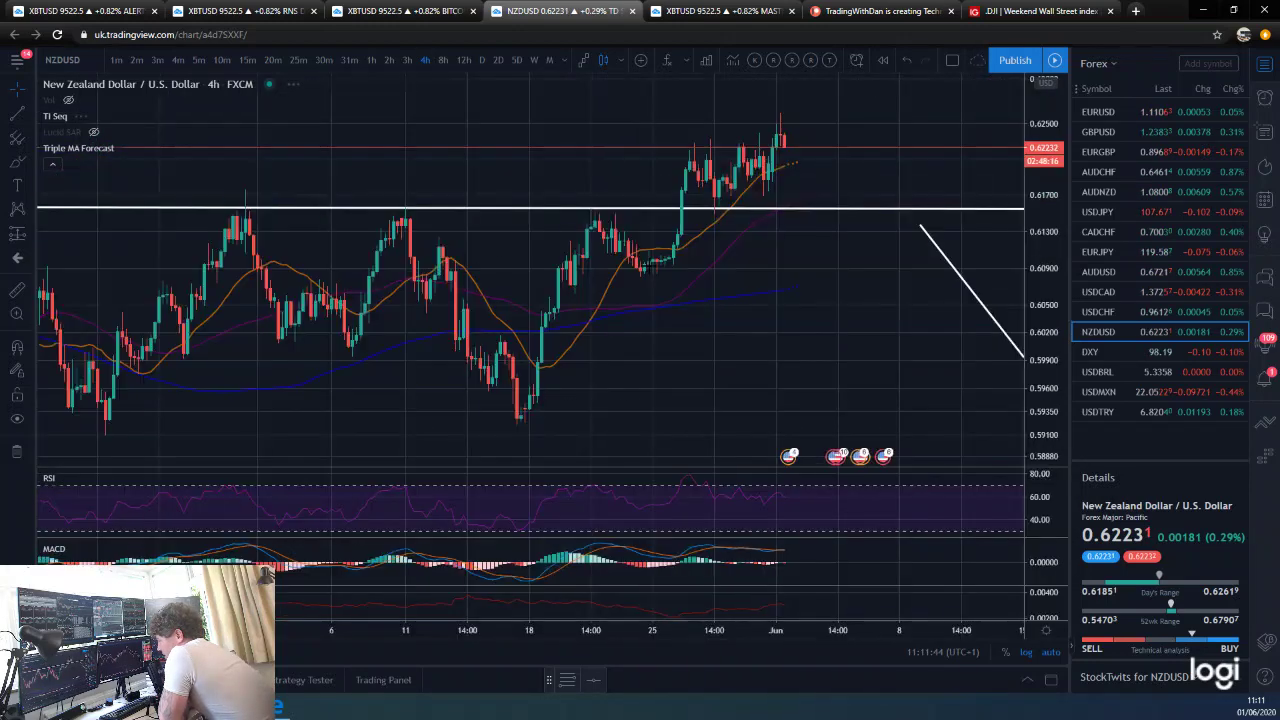
scroll(650, 272, down, 3)
scroll(870, 235, up, 5)
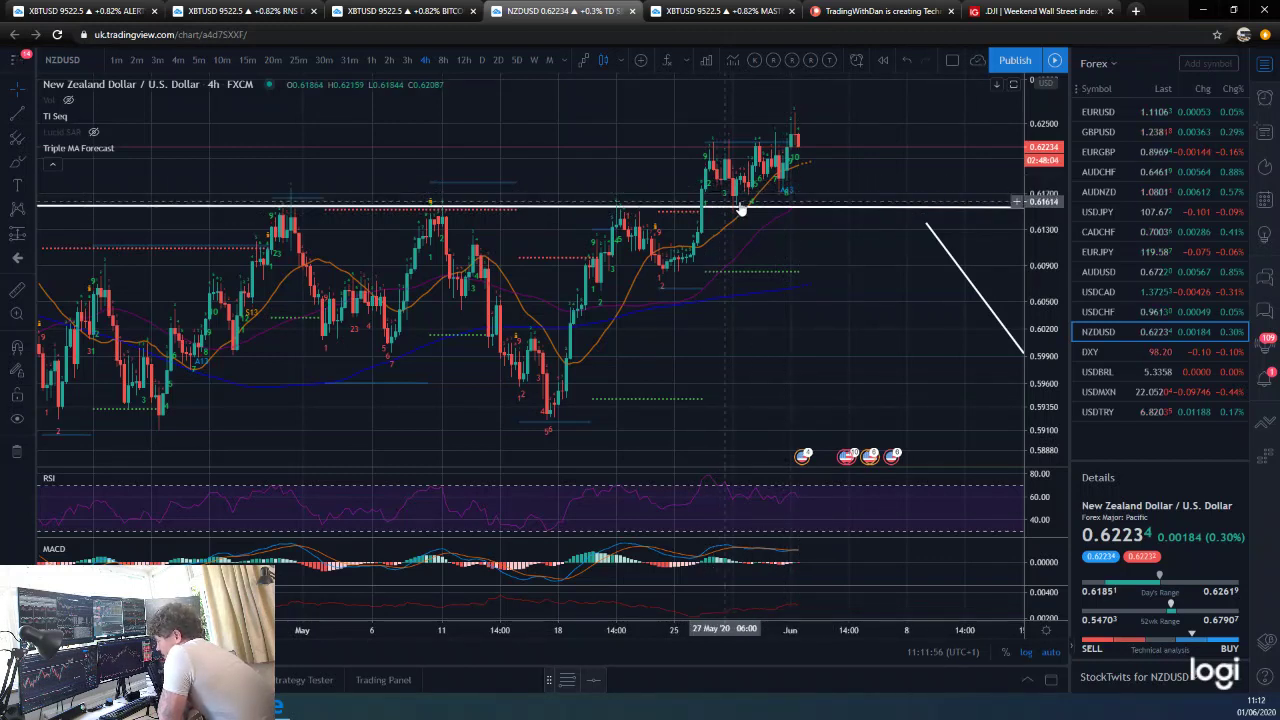
scroll(786, 240, up, 2)
scroll(785, 274, down, 2)
scroll(786, 275, down, 3)
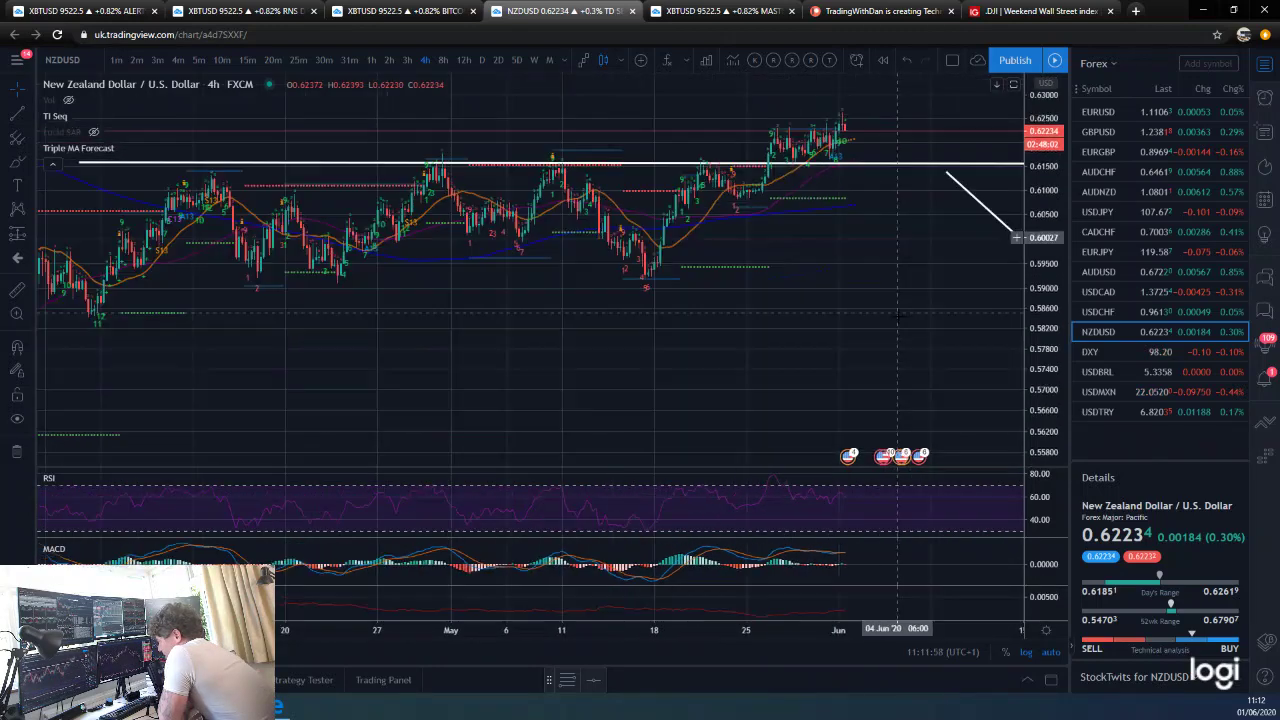
Step: Shorten the white horizontal line on NZDUSD so its later end falls at about 22 June
scroll(723, 340, right, 3)
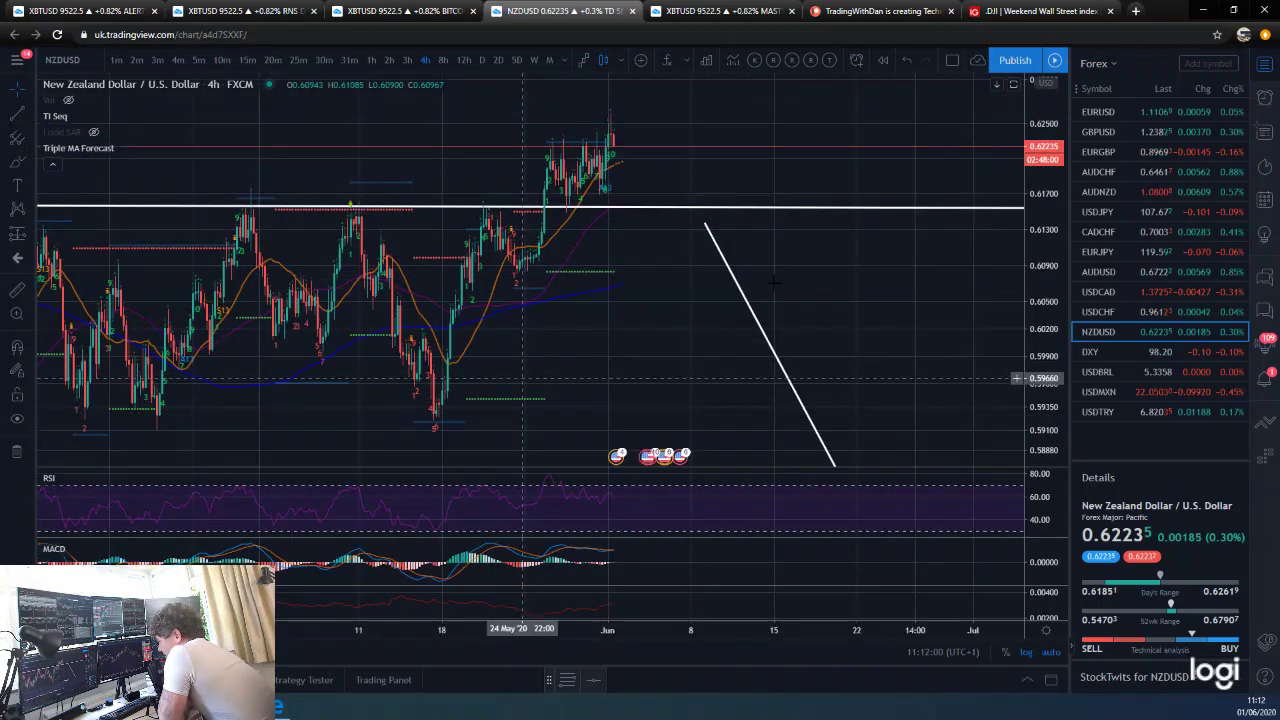
scroll(929, 251, right, 3)
scroll(848, 290, right, 3)
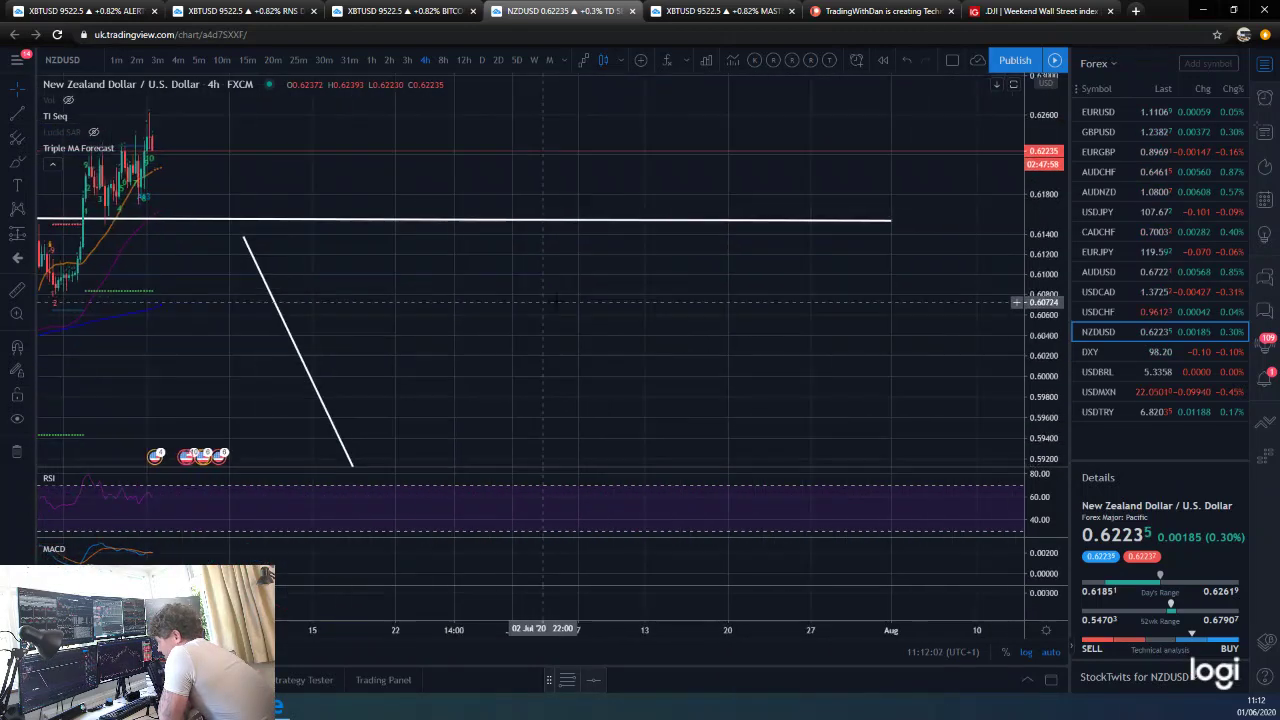
drag(892, 222, 397, 221)
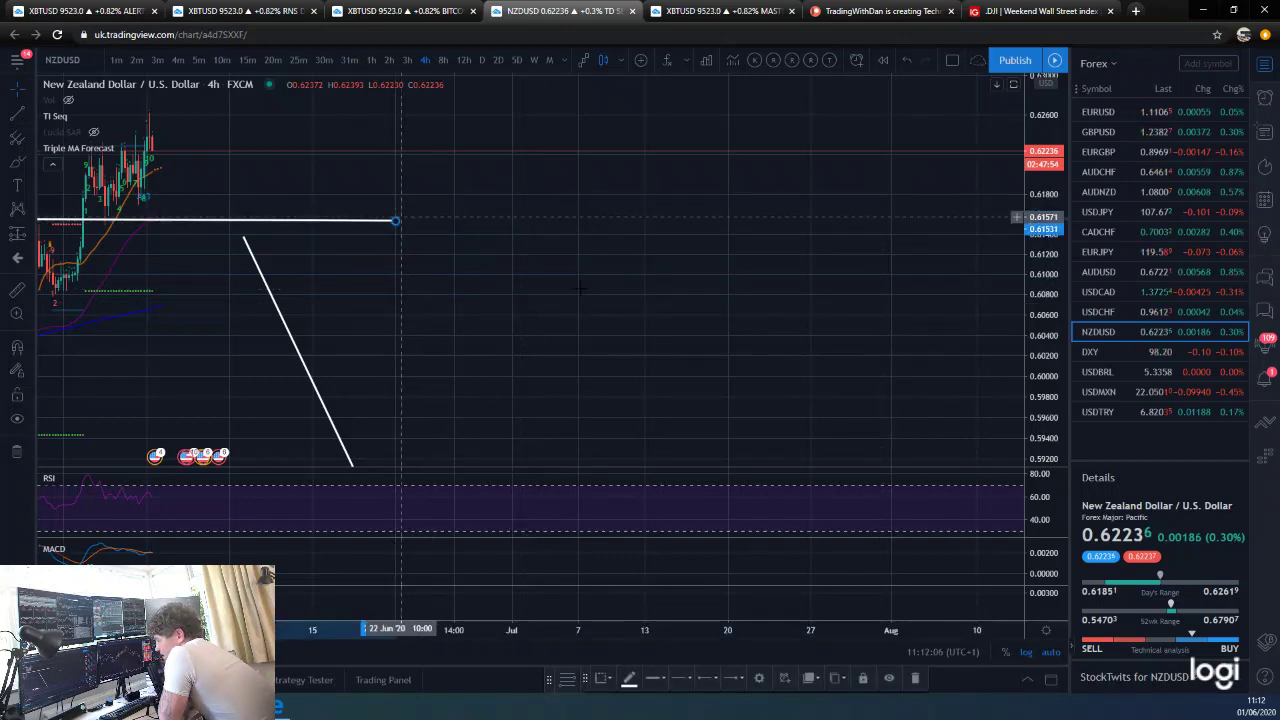
scroll(650, 240, left, 3)
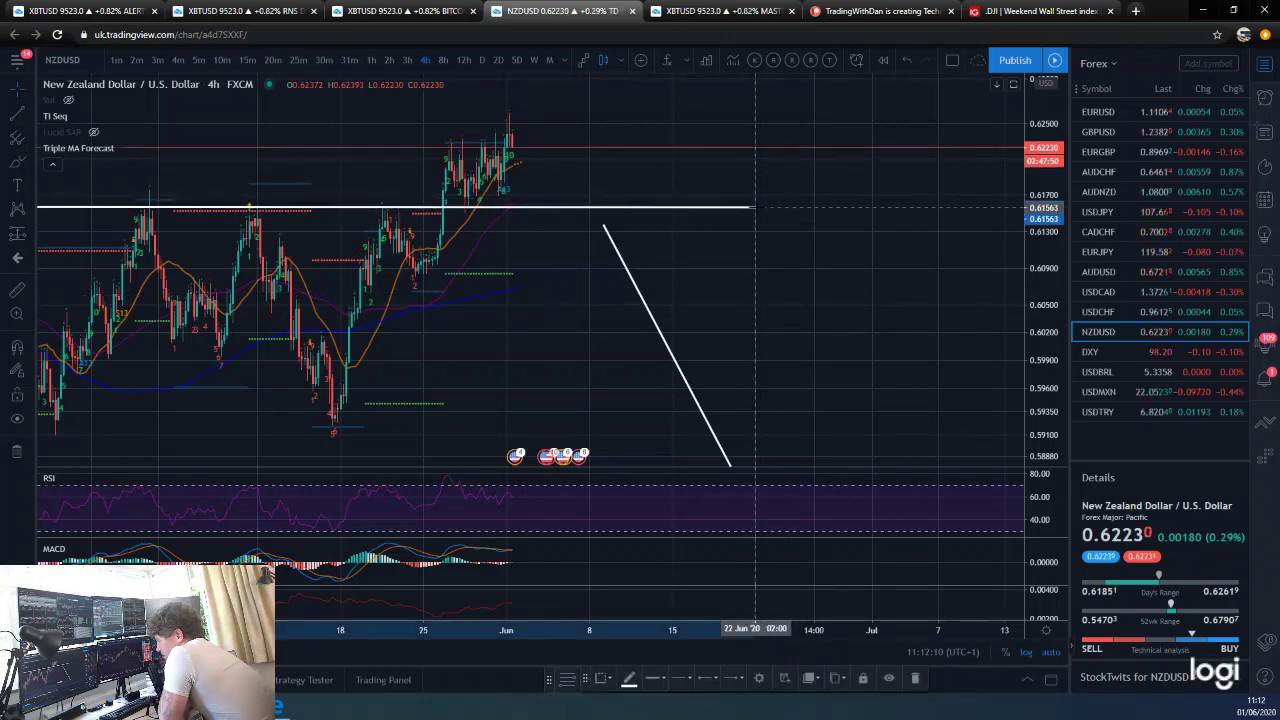
Step: Switch the chart to DXY, check its latest candles on the 4-hour and daily timeframes, and return to 4-hour
key(Down)
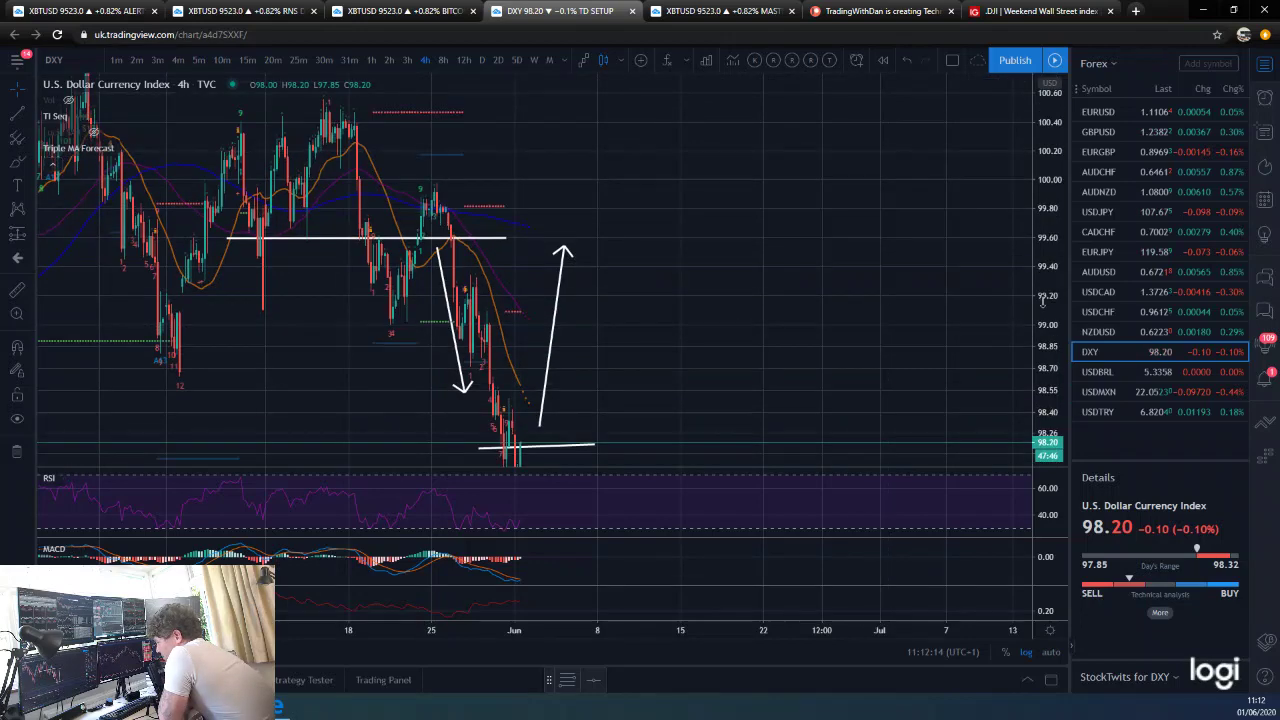
scroll(883, 320, up, 4)
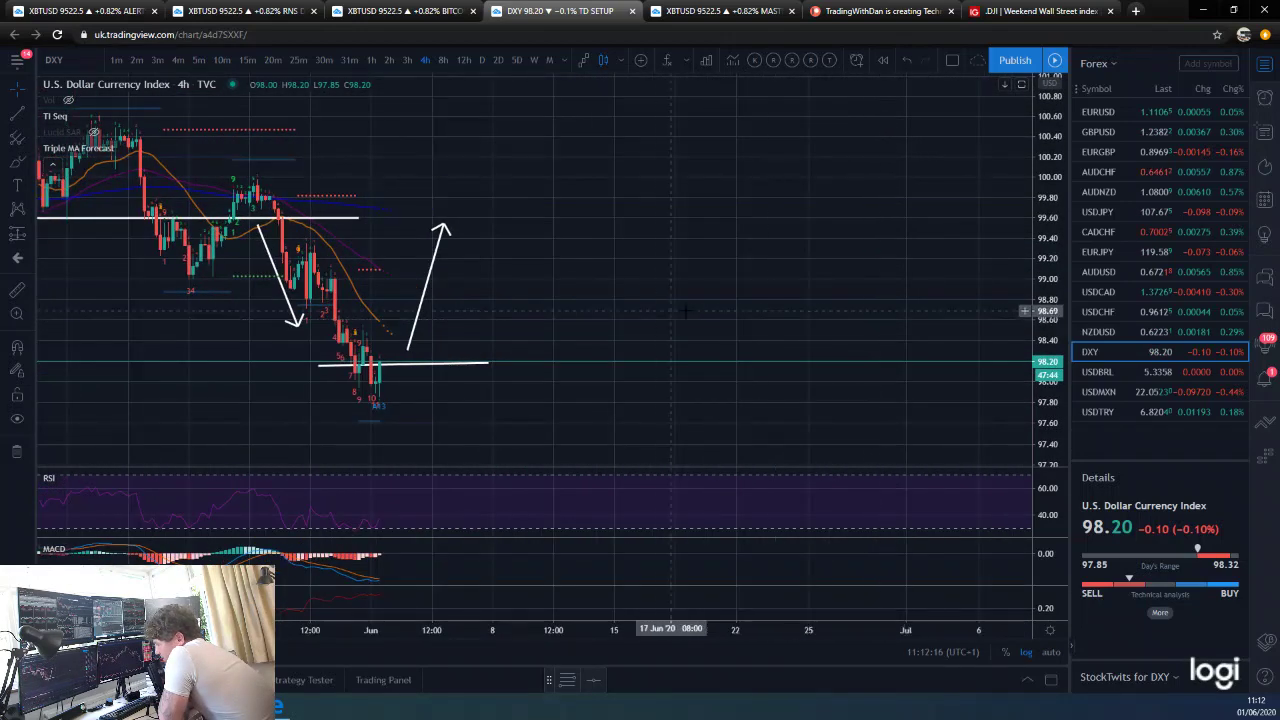
drag(485, 305, 950, 305)
scroll(950, 305, up, 2)
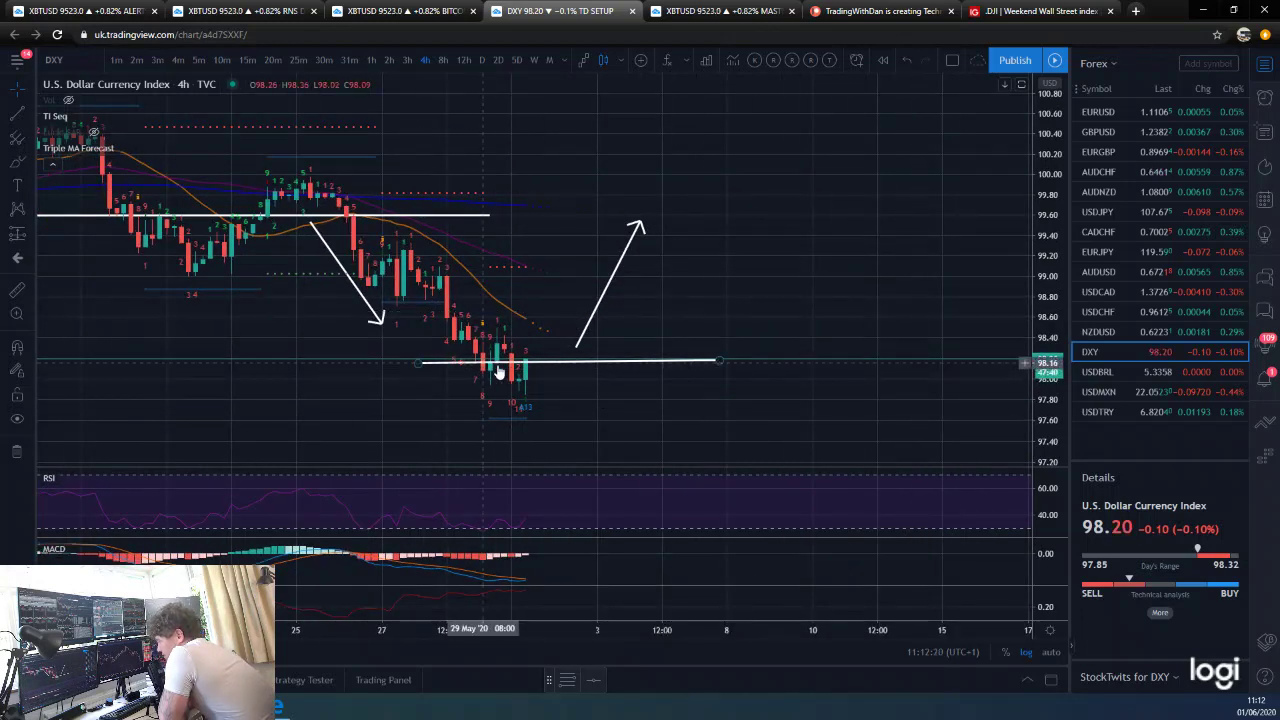
click(482, 60)
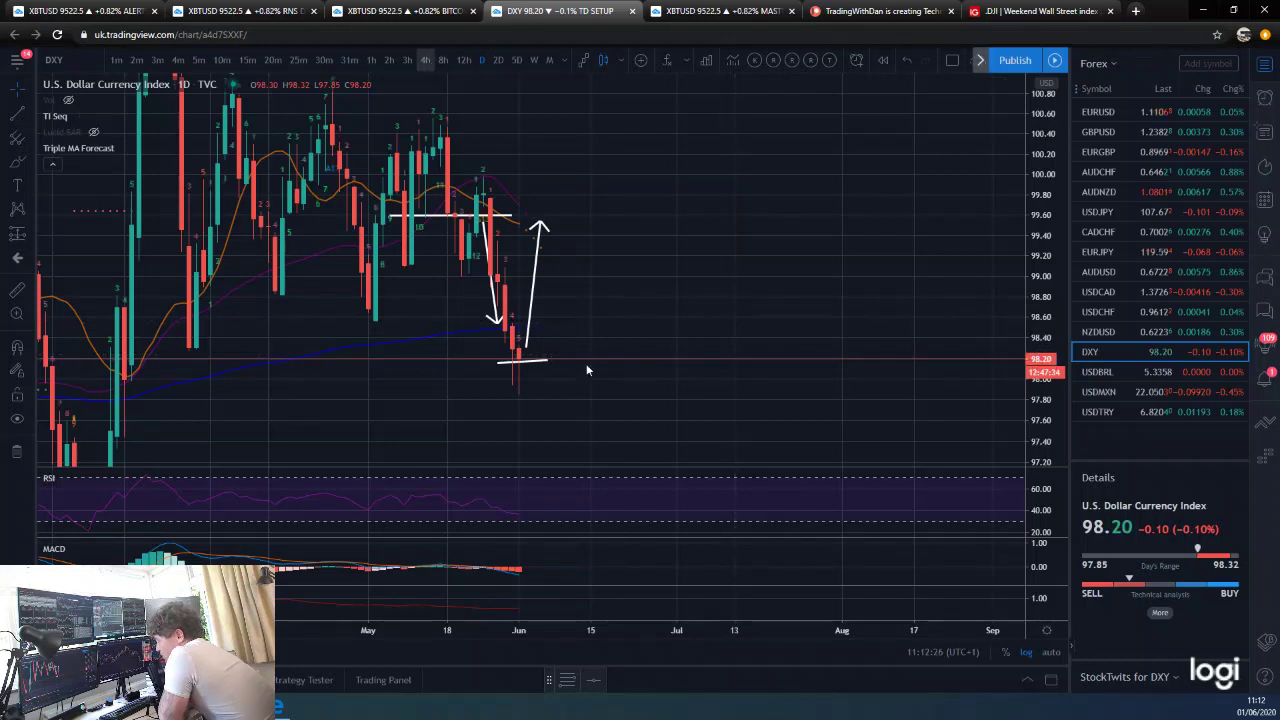
text(4h)
key(Return)
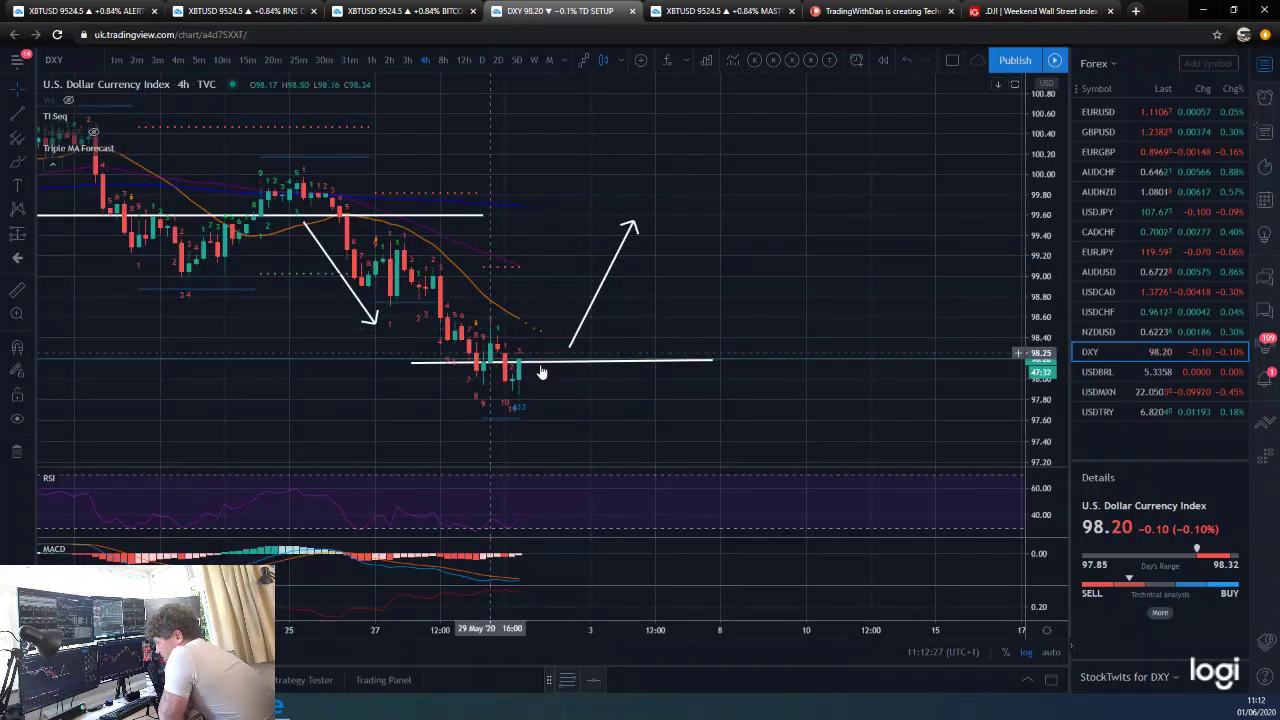
Step: Raise DXY's lower white line to about 98.27 and adjust its 5 June end to about 98.29
drag(555, 359, 550, 343)
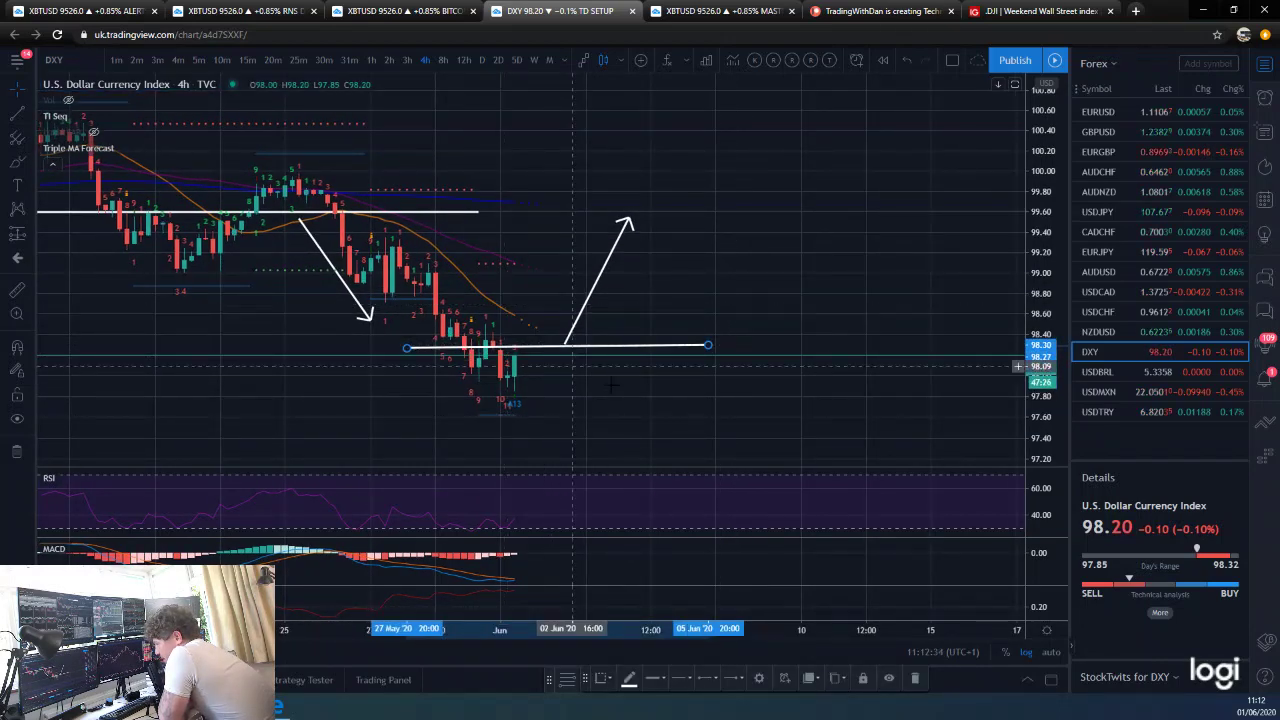
scroll(581, 403, down, 1)
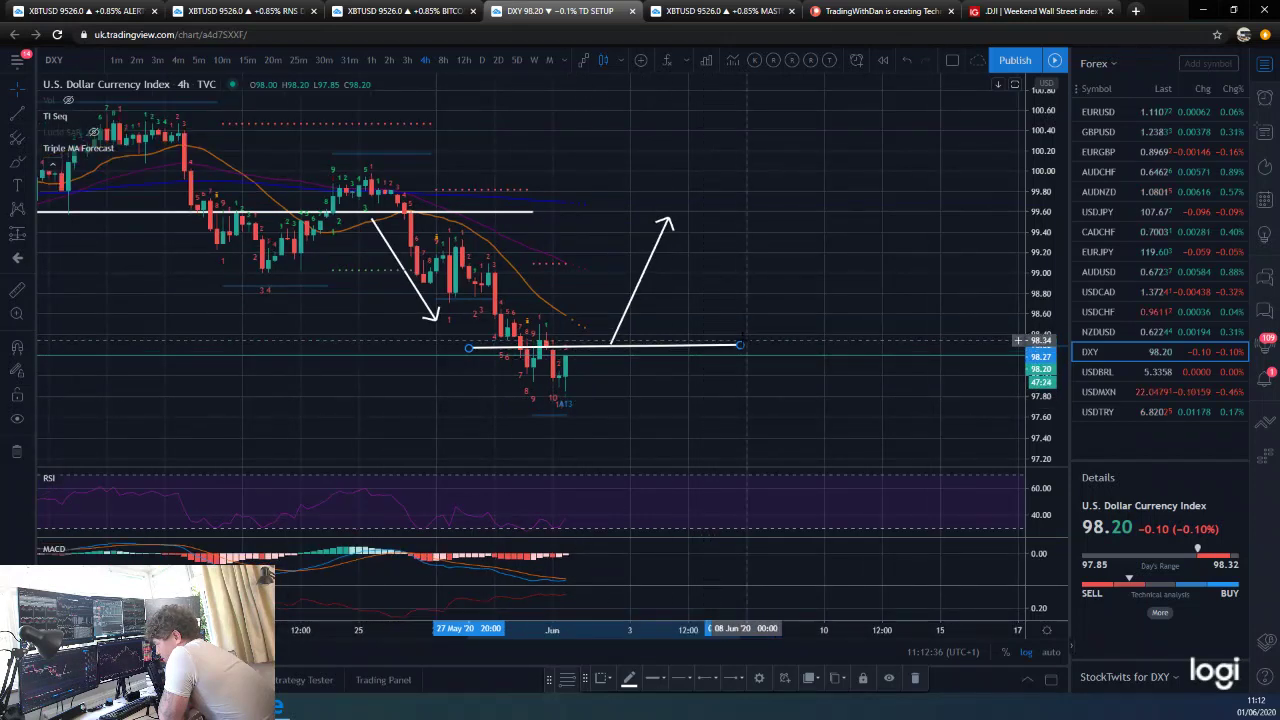
drag(740, 347, 740, 351)
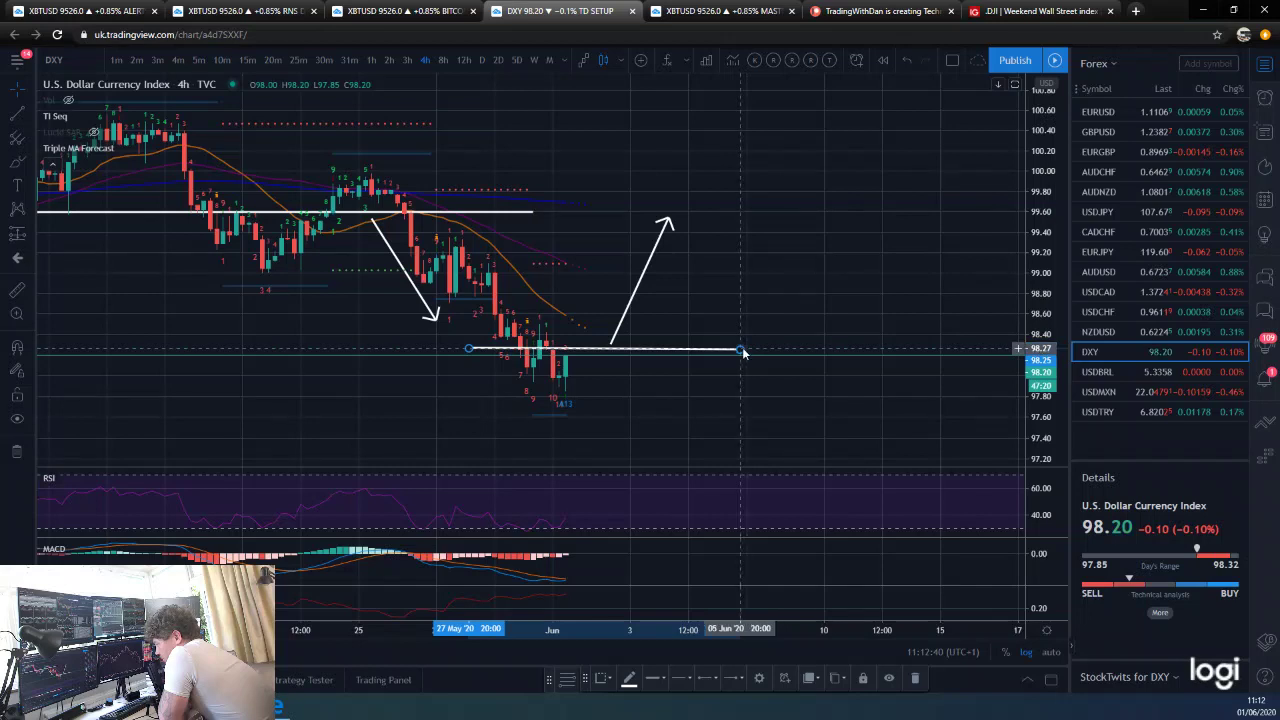
drag(740, 350, 740, 347)
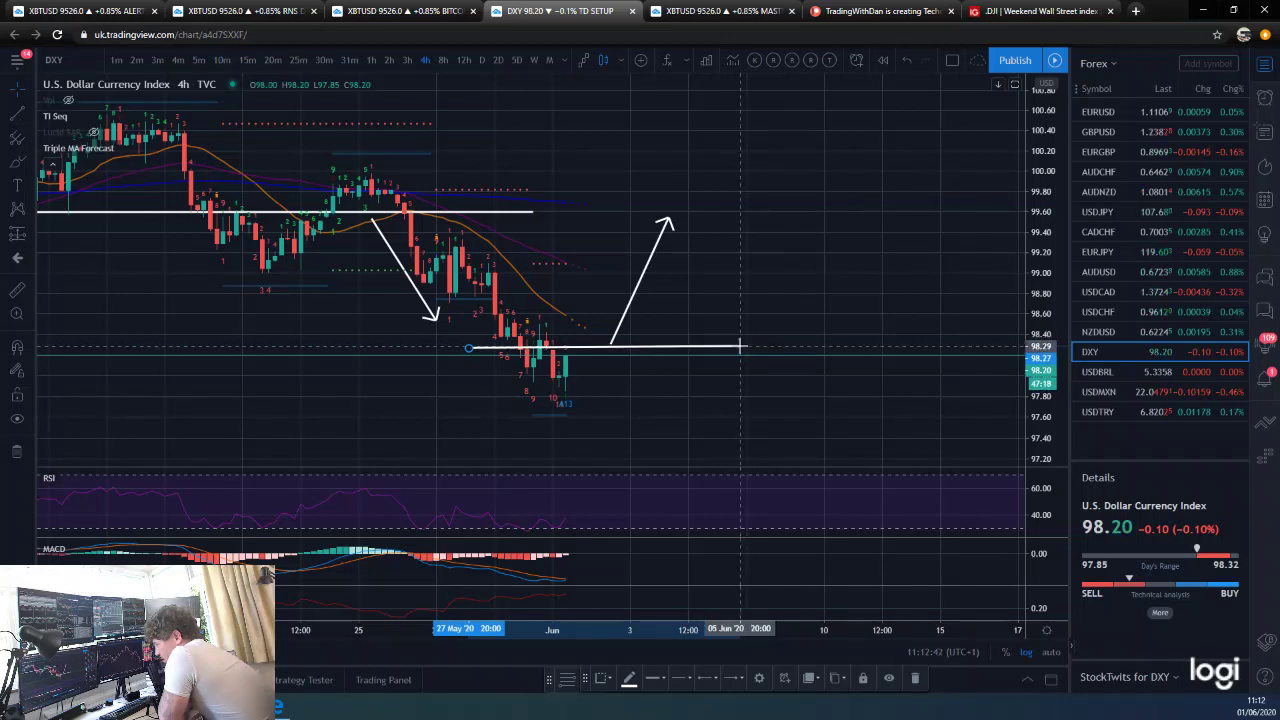
click(738, 399)
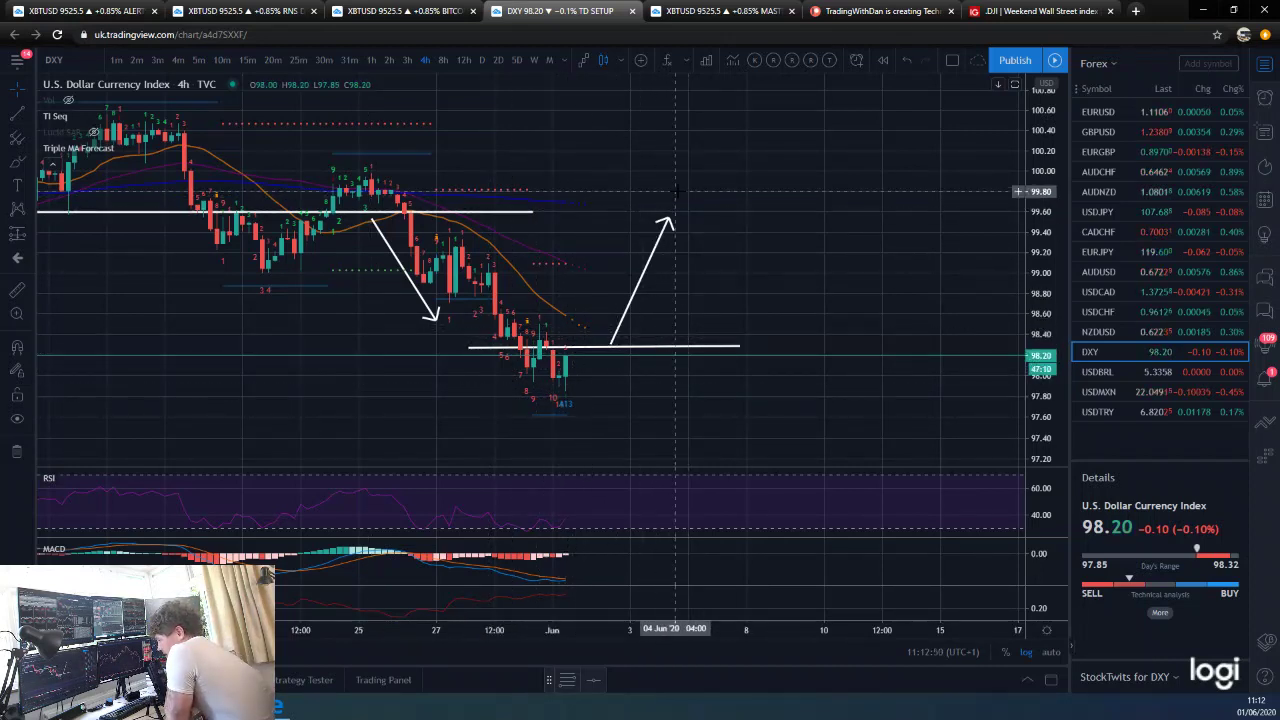
Step: Examine DXY's 4-hour price history since April around the two white lines and both arrows
scroll(720, 450, down, 3)
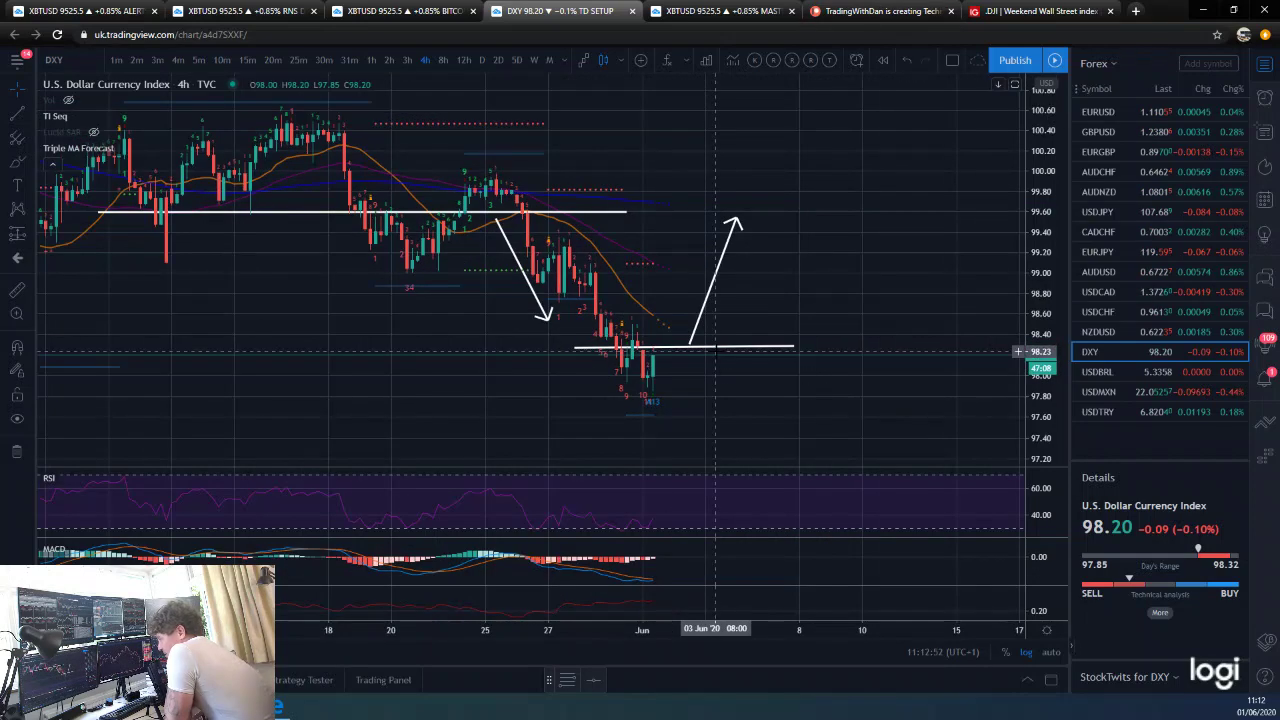
scroll(745, 406, down, 2)
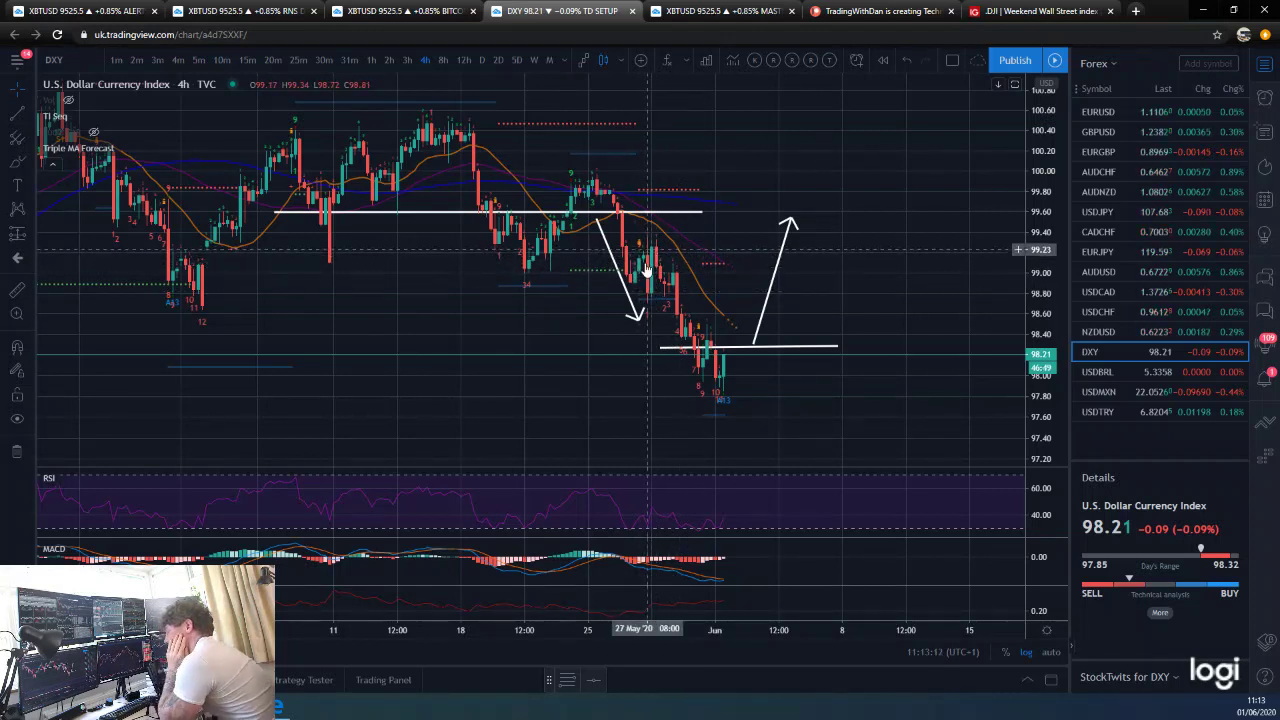
scroll(650, 275, down, 5)
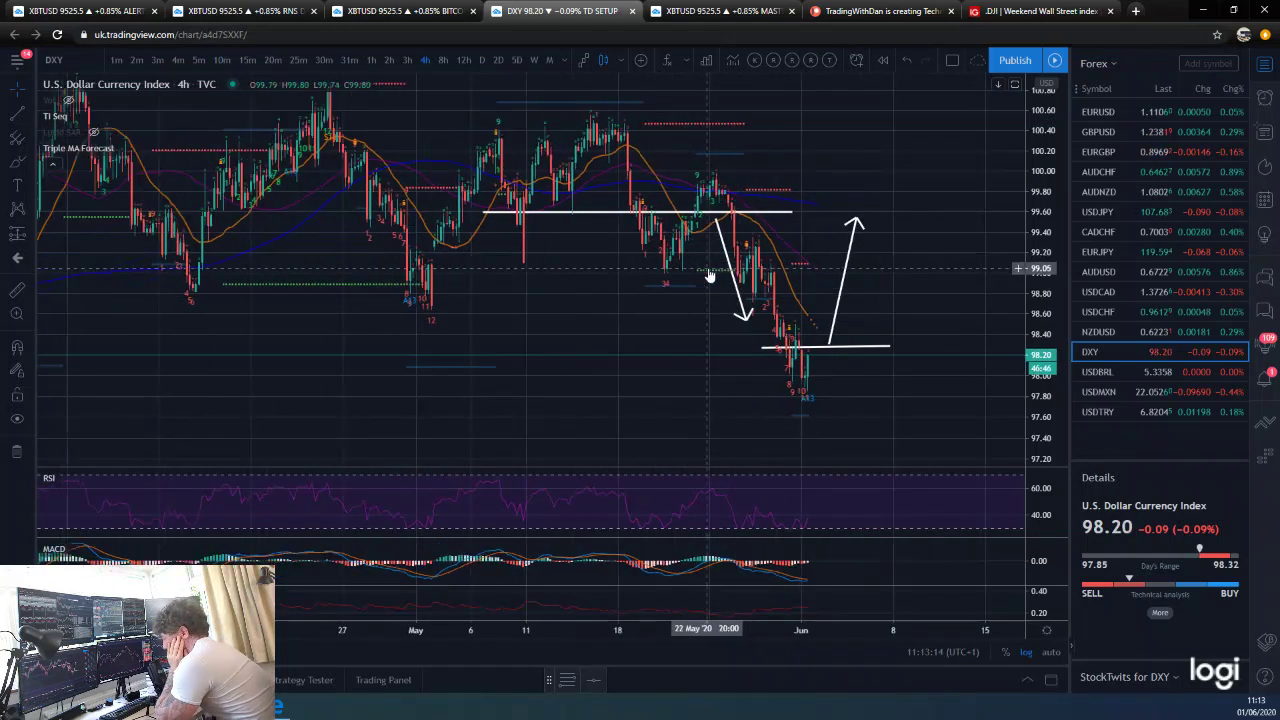
scroll(711, 295, up, 4)
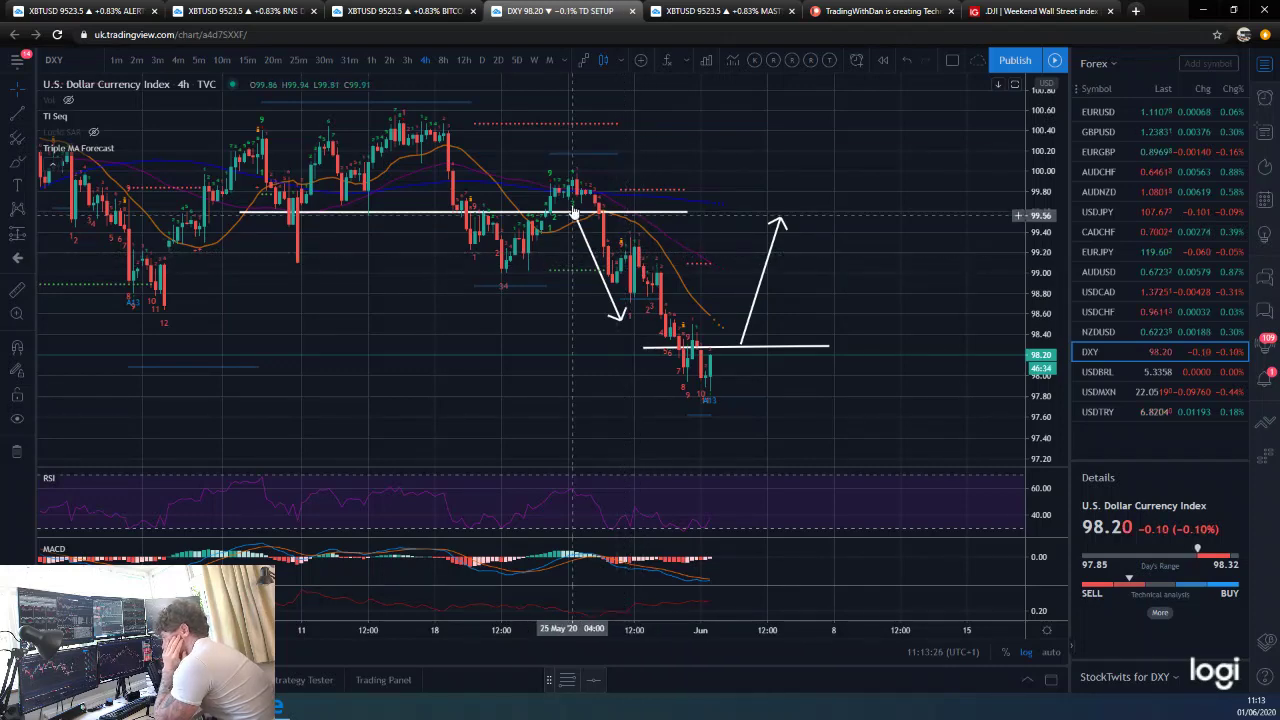
scroll(653, 315, down, 1)
scroll(653, 315, up, 3)
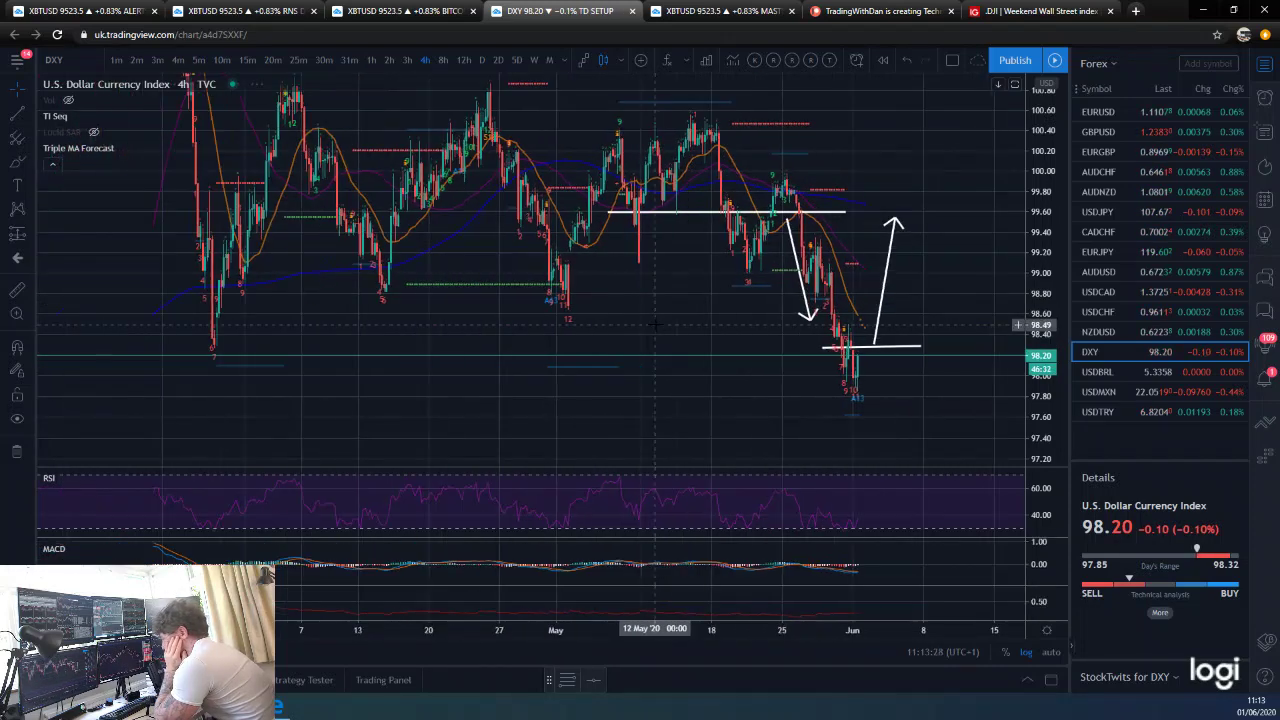
scroll(700, 360, down, 2)
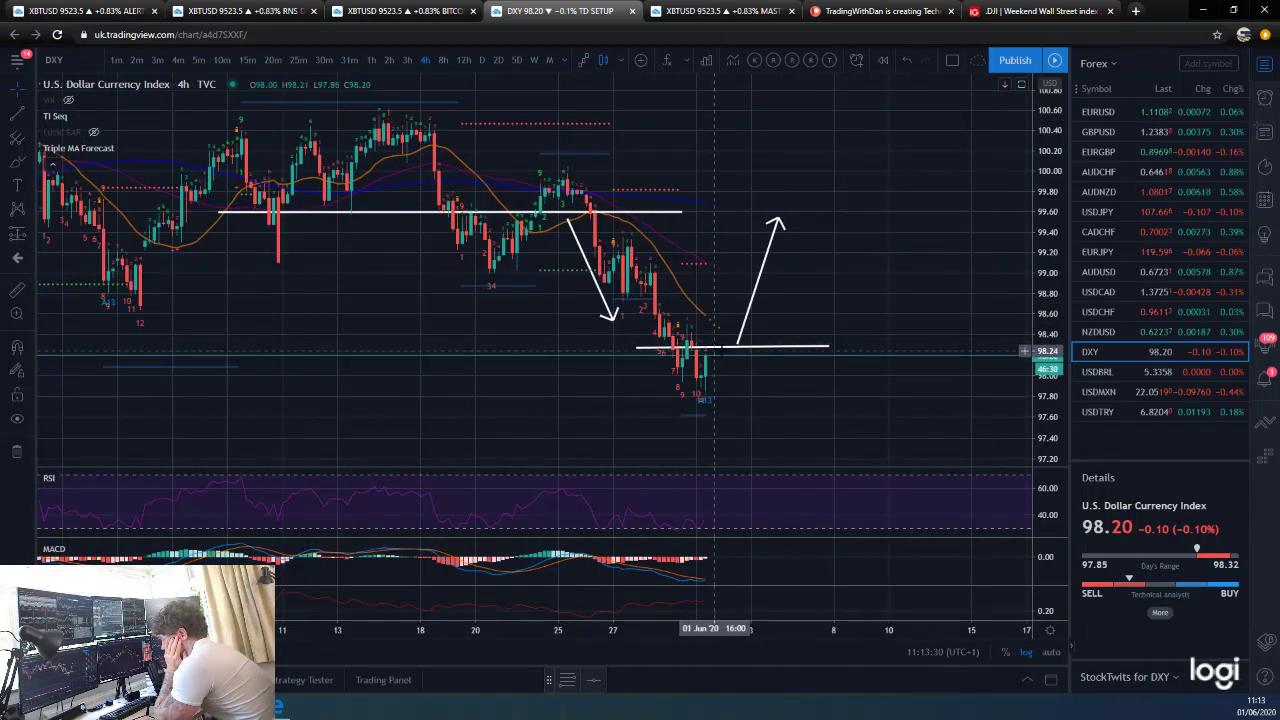
Step: Check DXY on the daily timeframe, and inspect the latest candles around the lower white line on the 12-hour timeframe
click(479, 59)
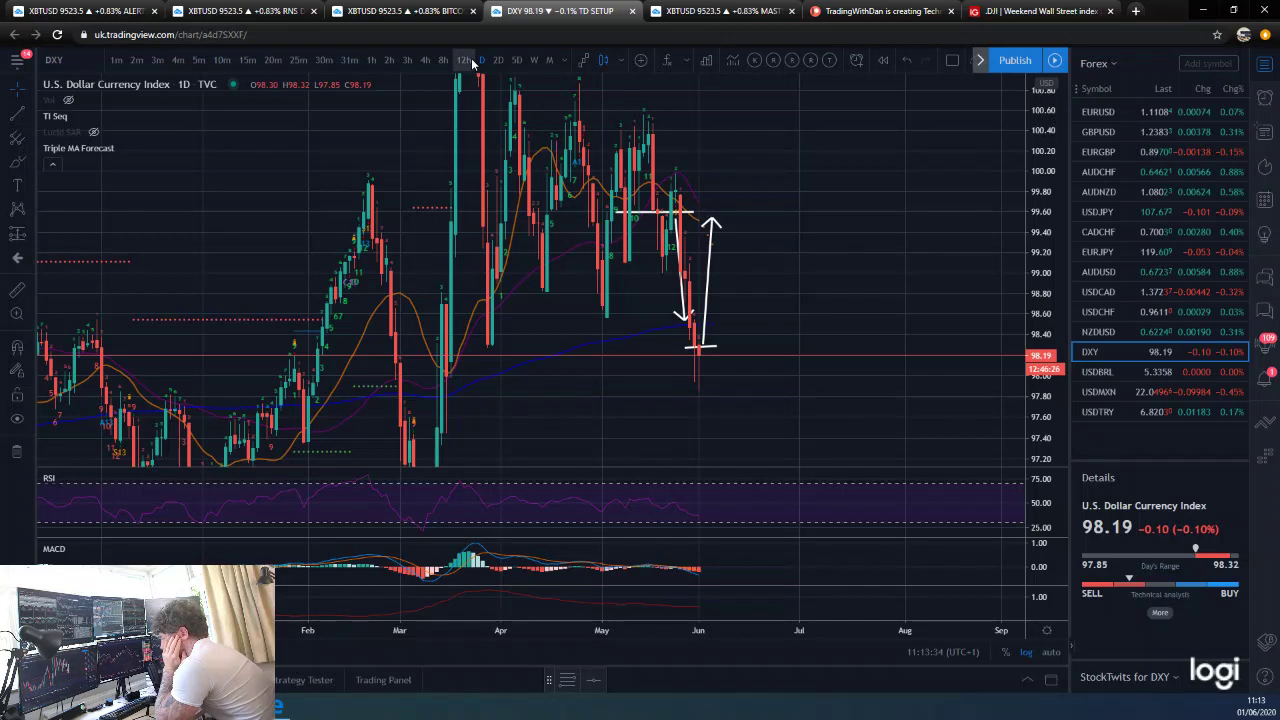
click(469, 59)
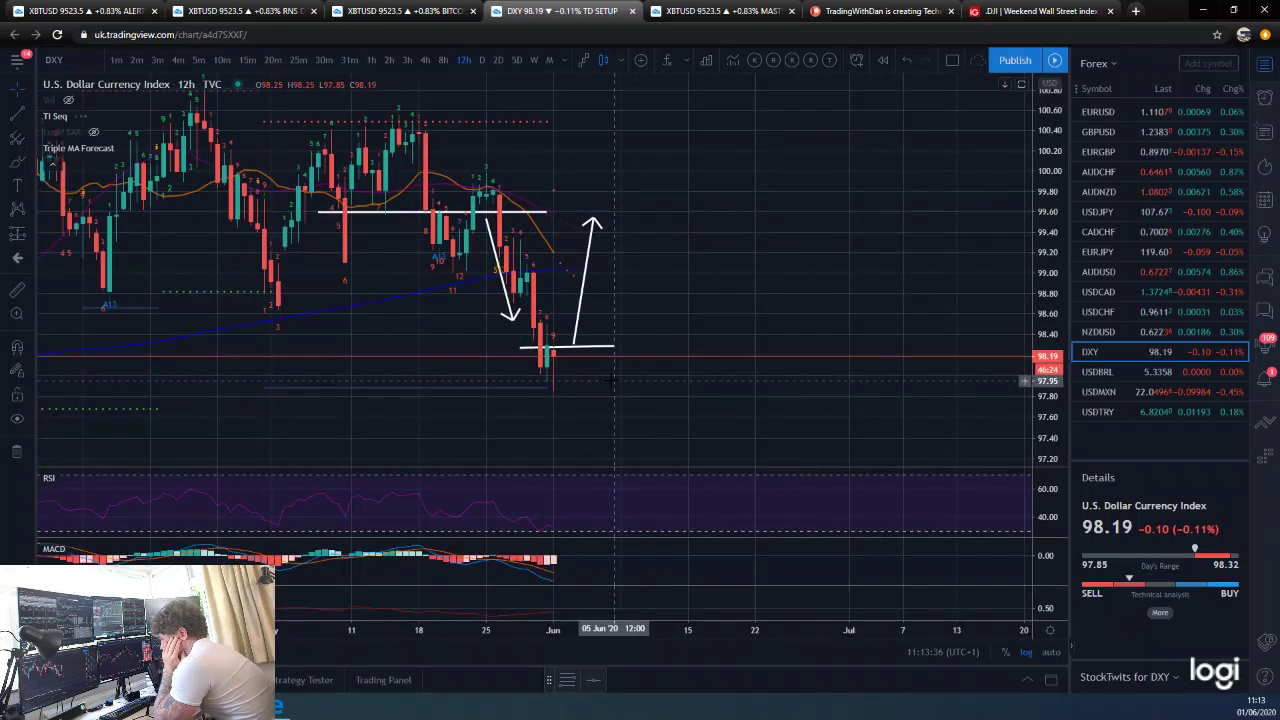
scroll(612, 380, down, 2)
scroll(612, 380, up, 2)
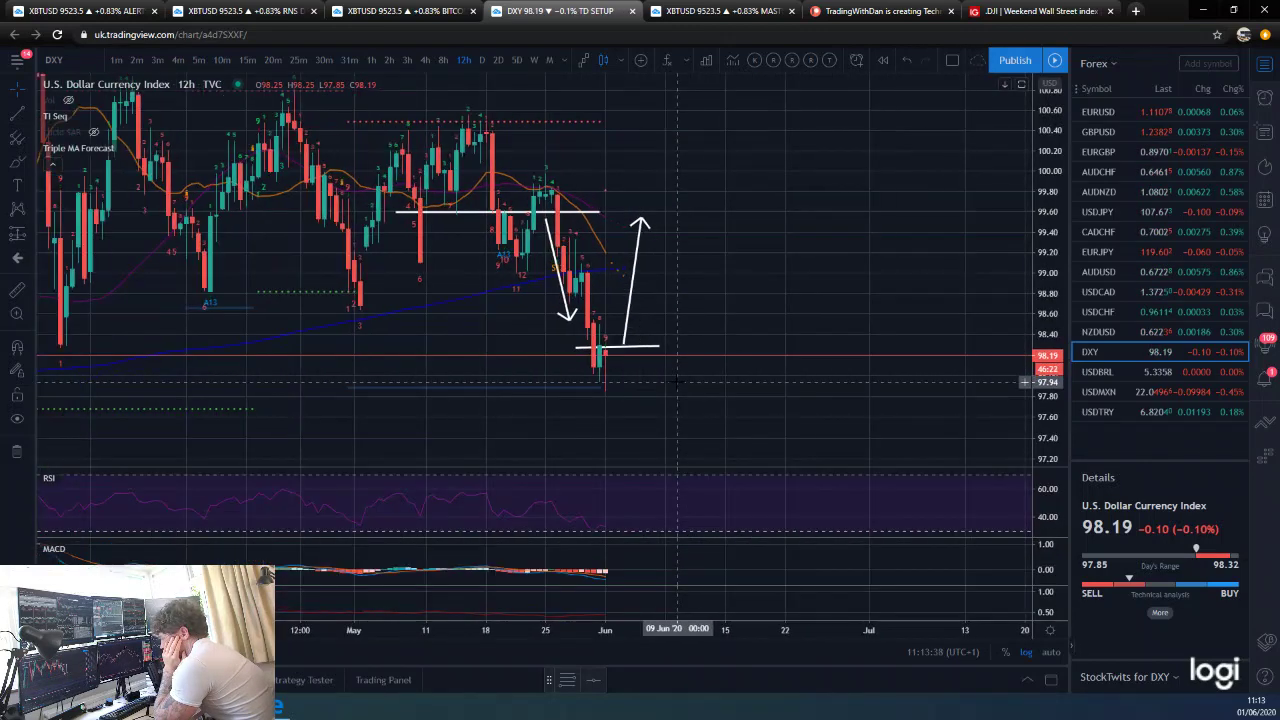
click(624, 347)
click(622, 370)
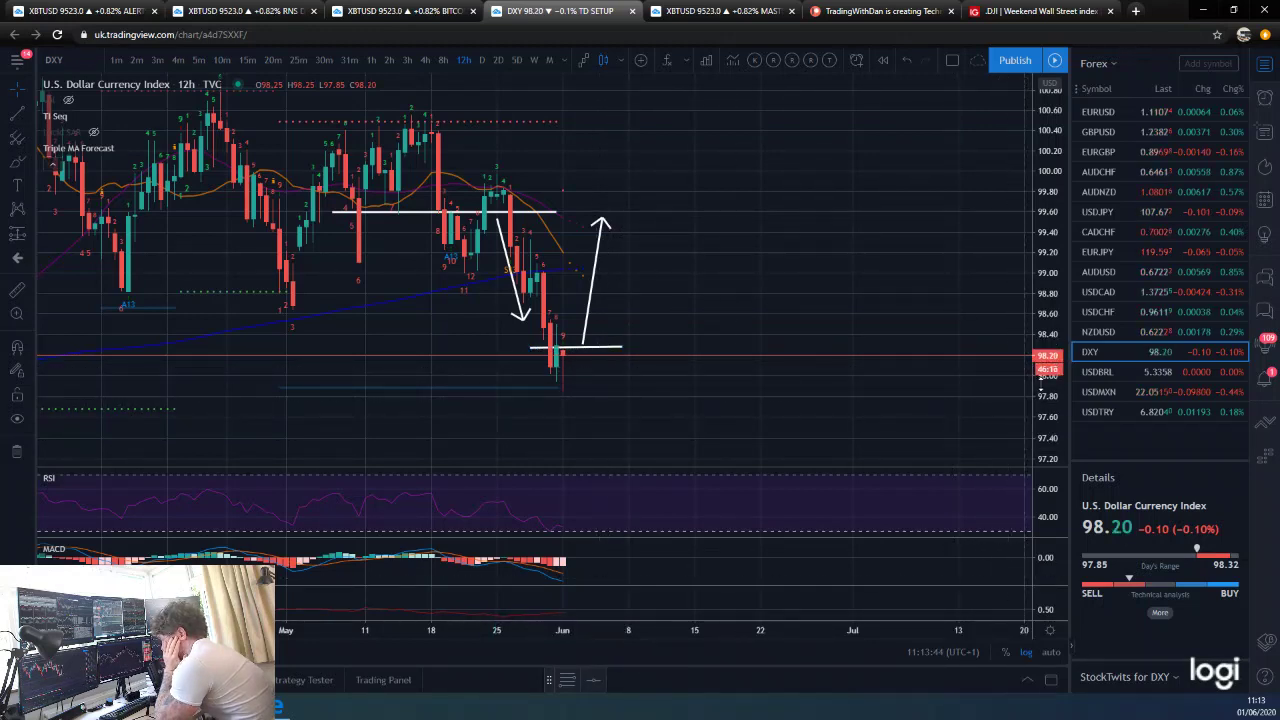
scroll(830, 400, up, 2)
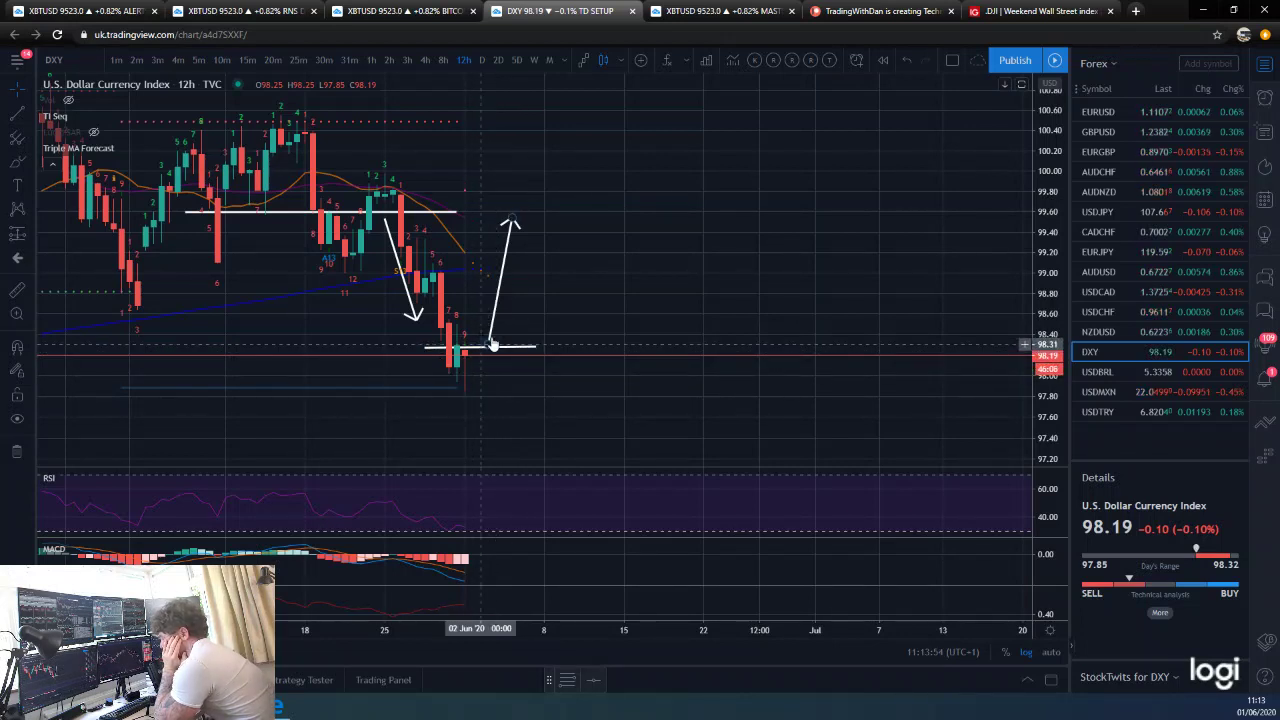
Step: Compare DXY's latest candles with the lower white line on the daily, 12-hour and 4-hour timeframes
click(482, 59)
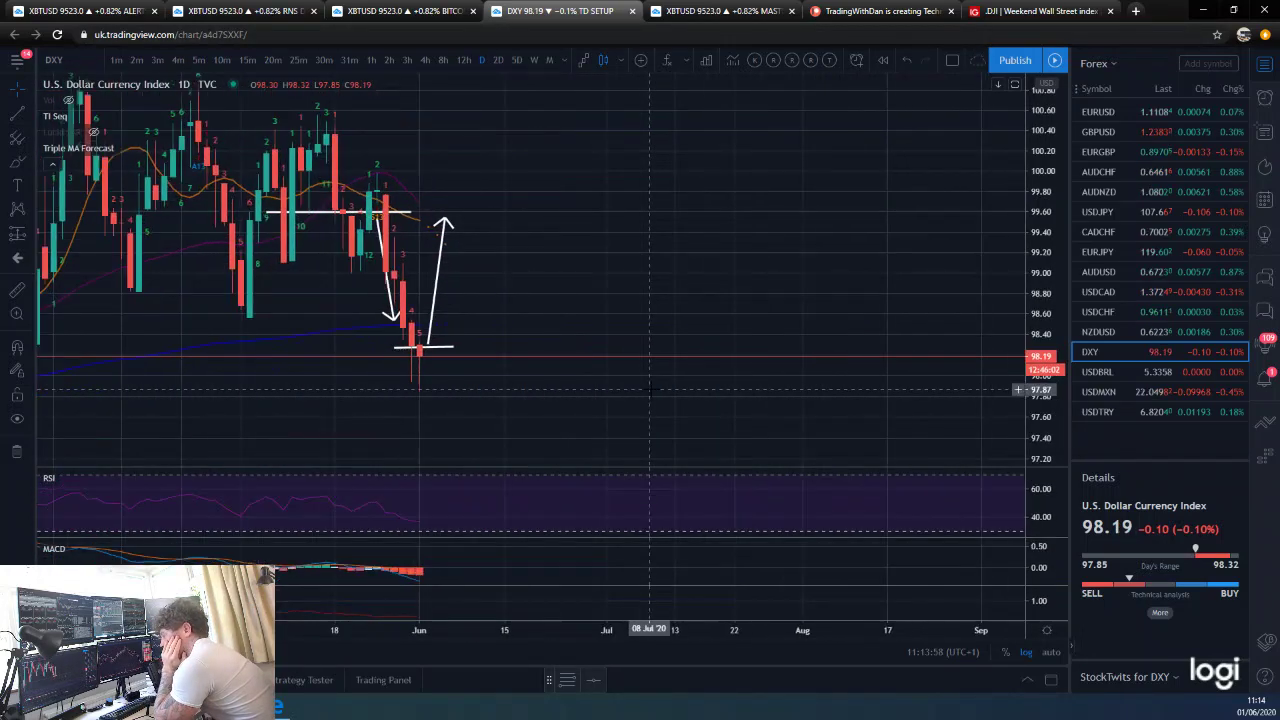
text(12h)
key(Return)
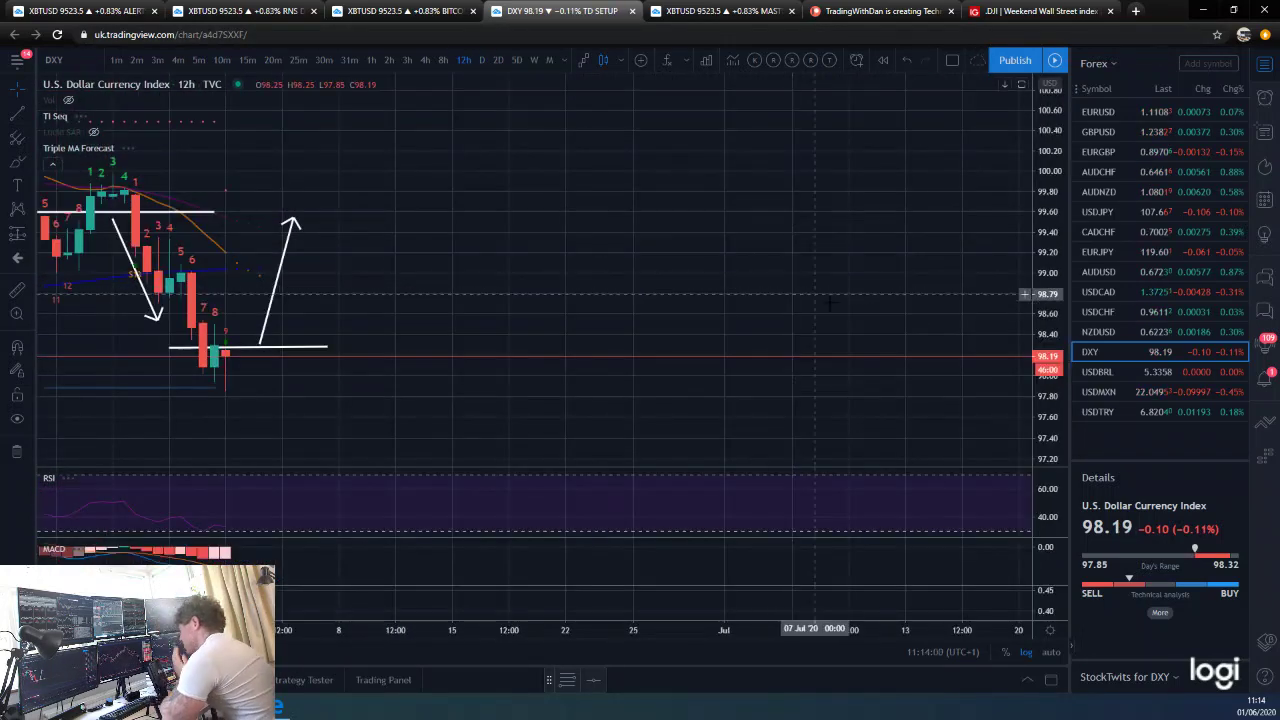
scroll(880, 301, down, 2)
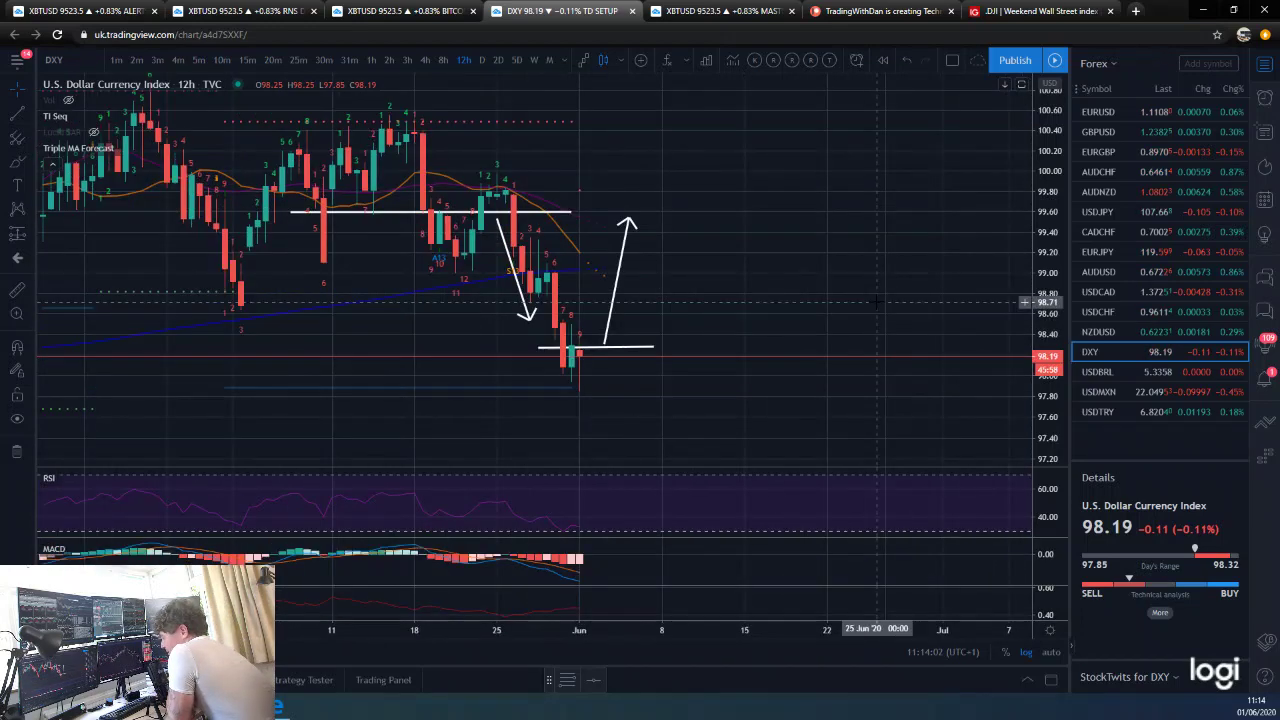
scroll(370, 124, up, 1)
click(427, 60)
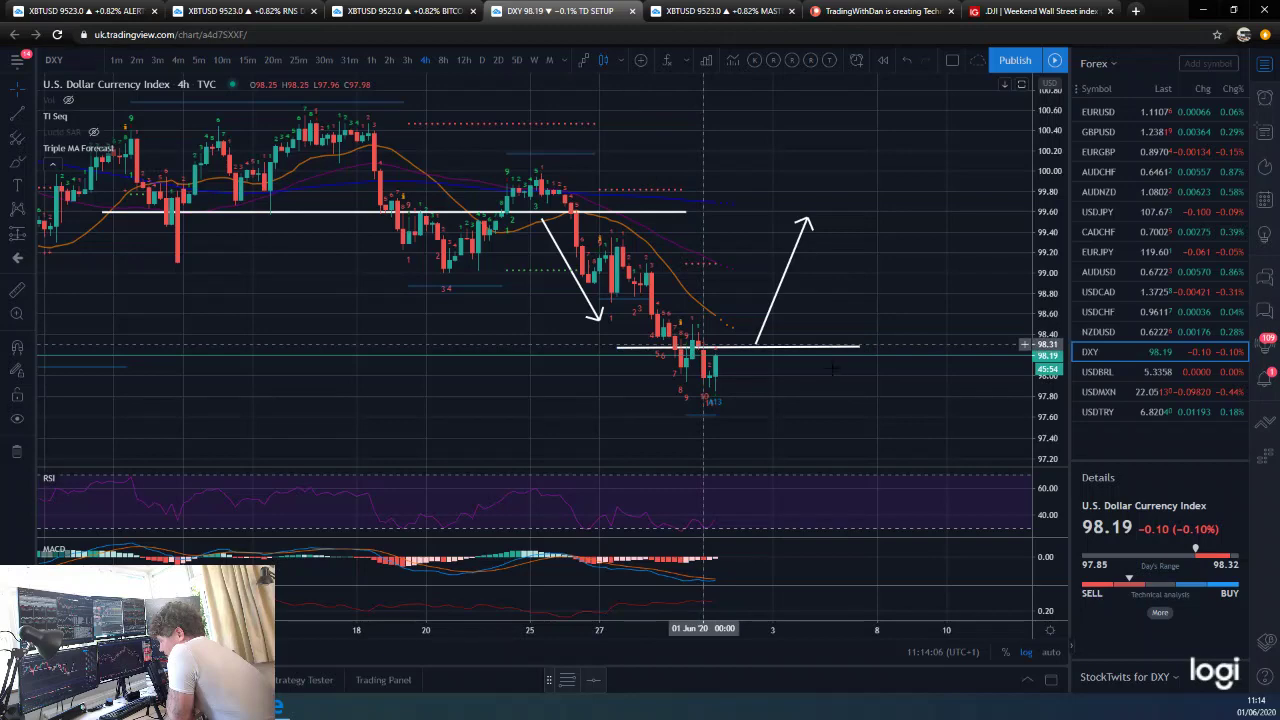
scroll(832, 405, up, 2)
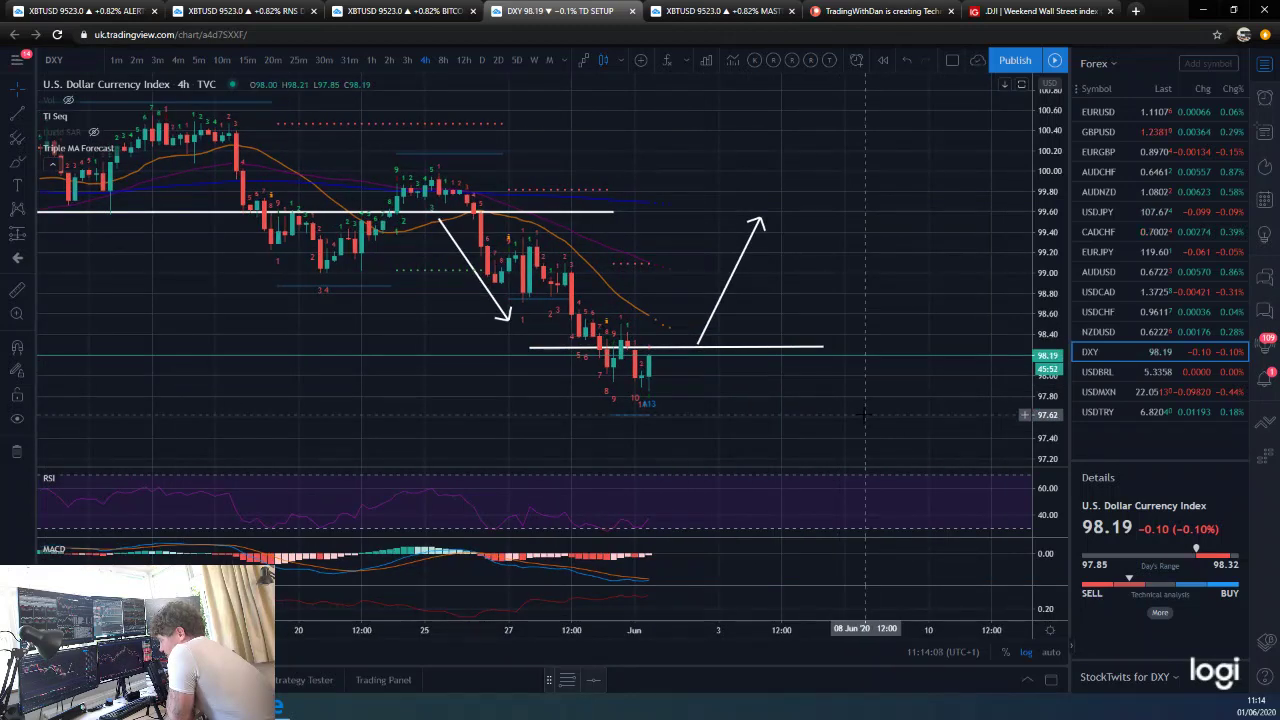
scroll(865, 413, down, 1)
Step: Switch the chart to USDBRL and check its candles around the white line on the 4-hour, daily and 12-hour timeframes, returning to 4-hour
click(1108, 373)
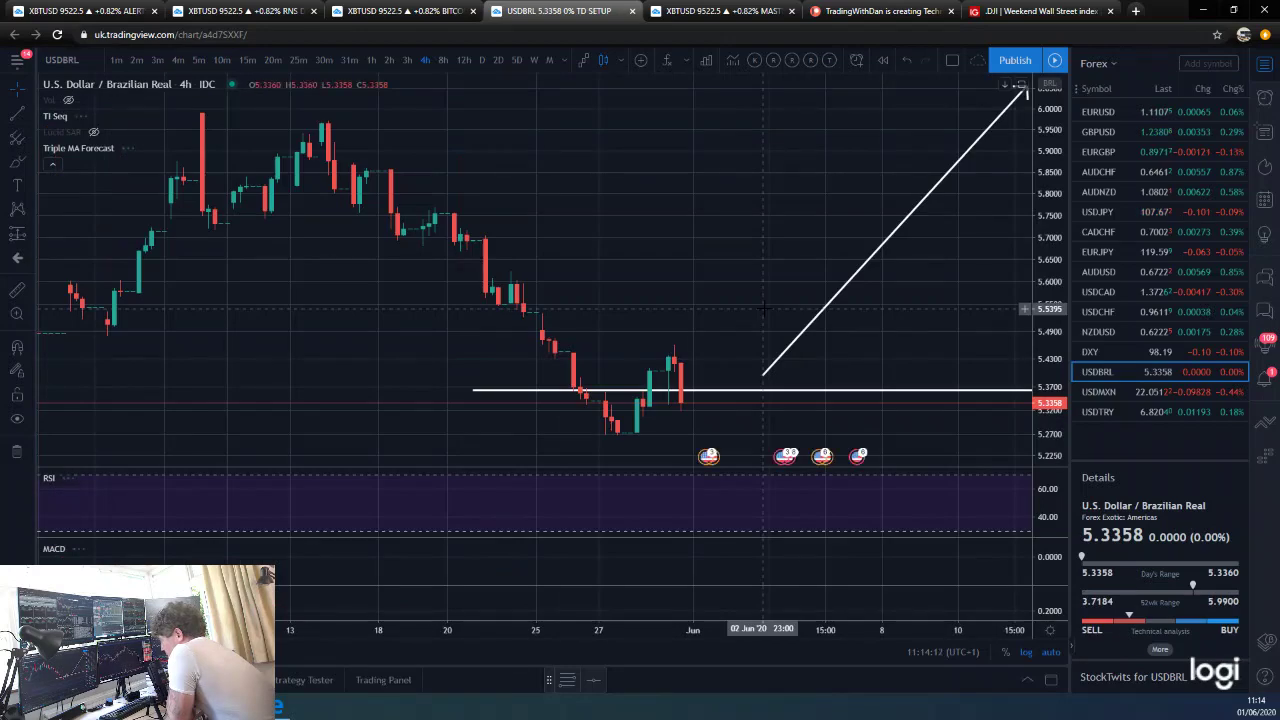
scroll(953, 419, up, 2)
scroll(953, 399, down, 3)
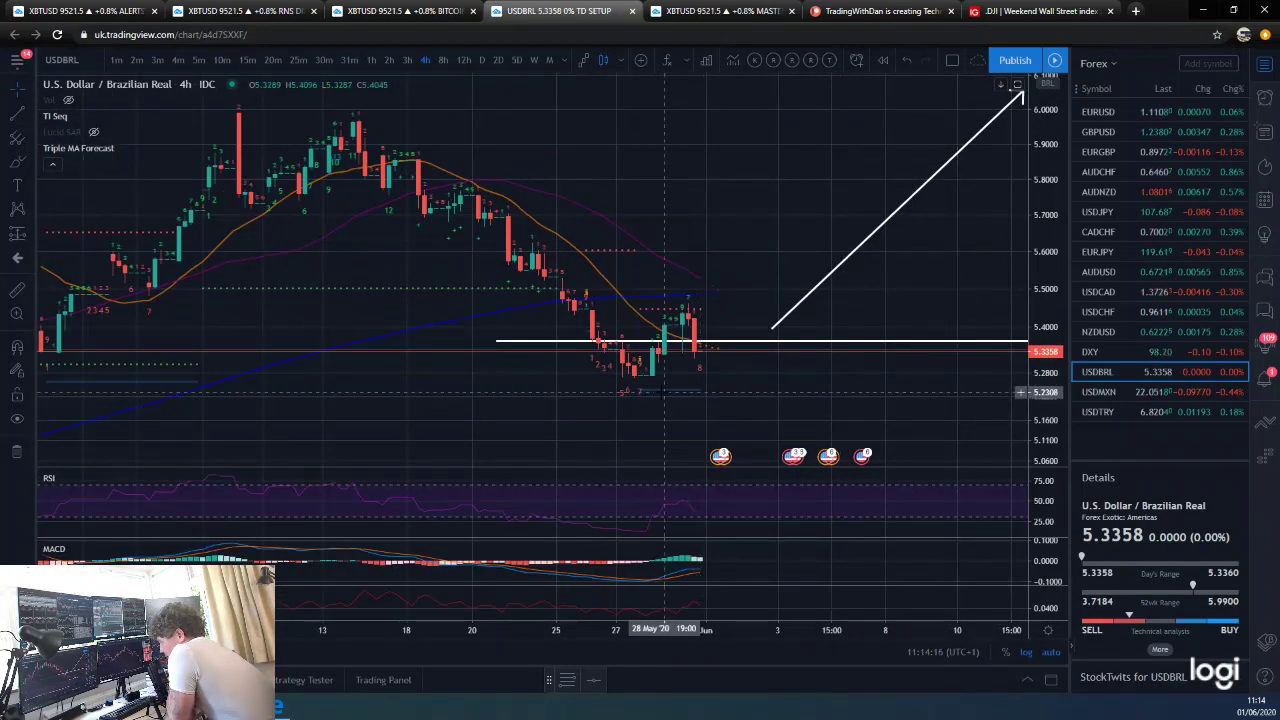
scroll(661, 398, up, 1)
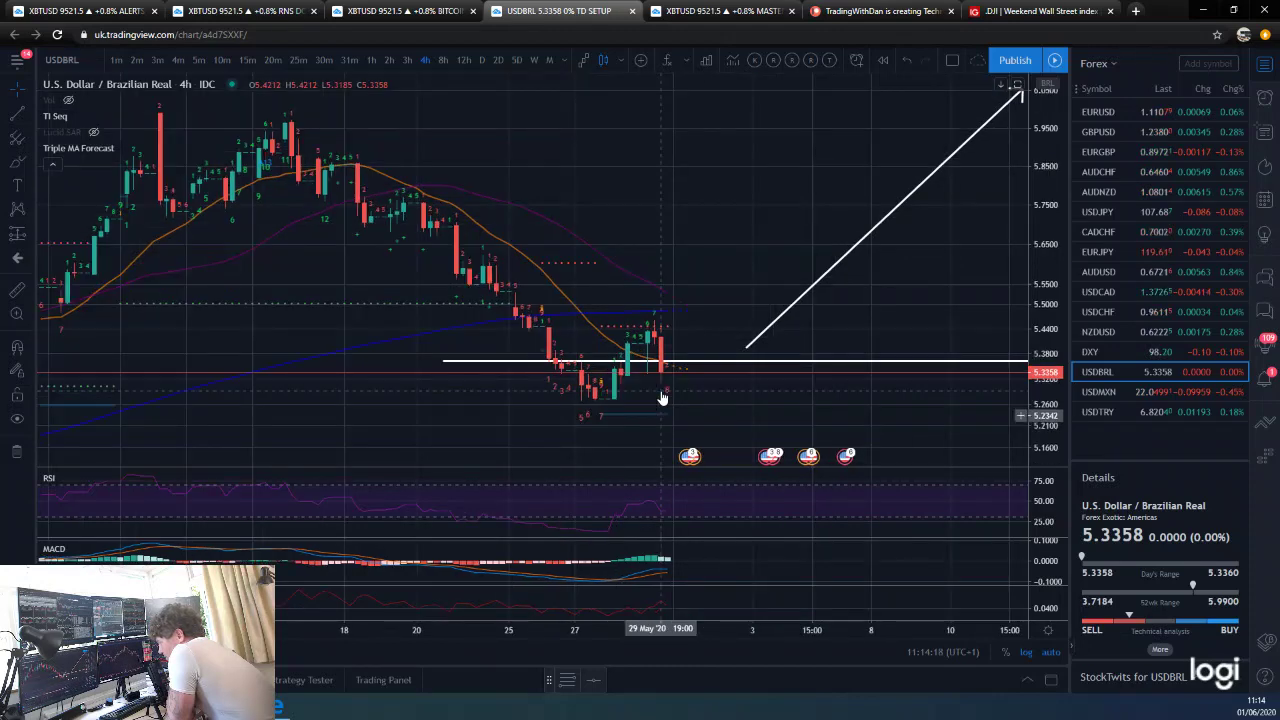
click(483, 59)
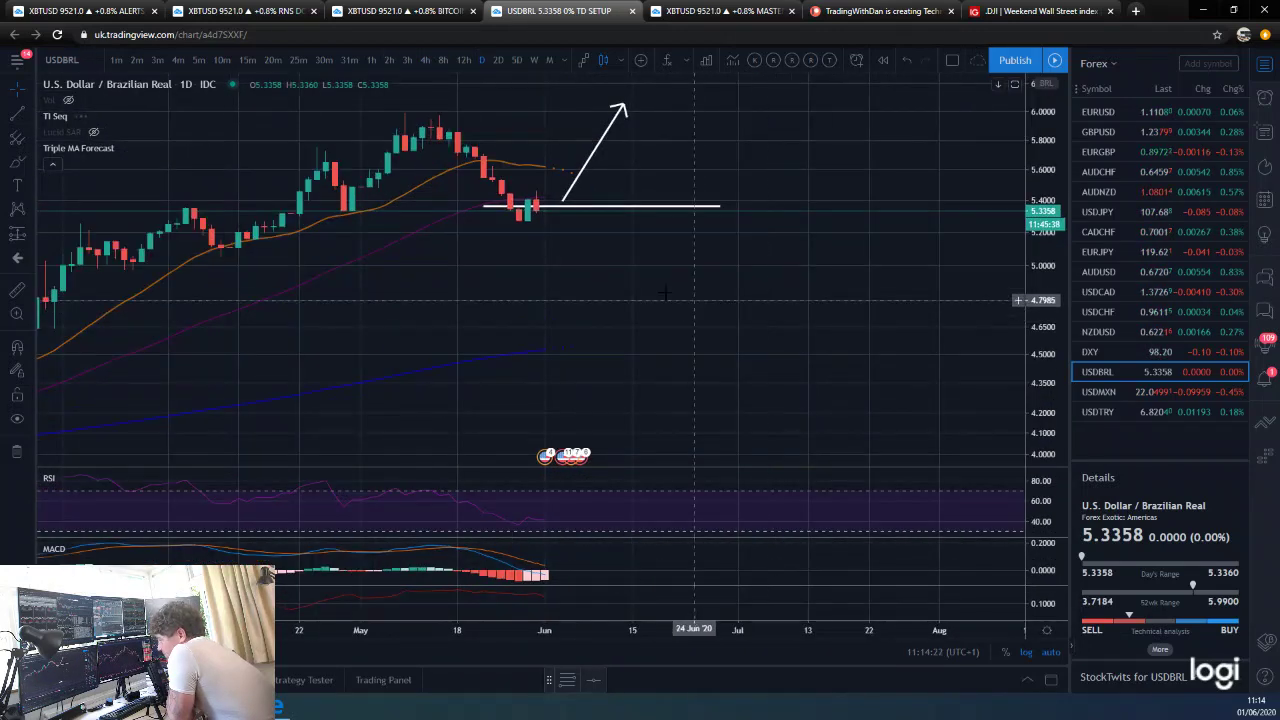
scroll(773, 313, up, 3)
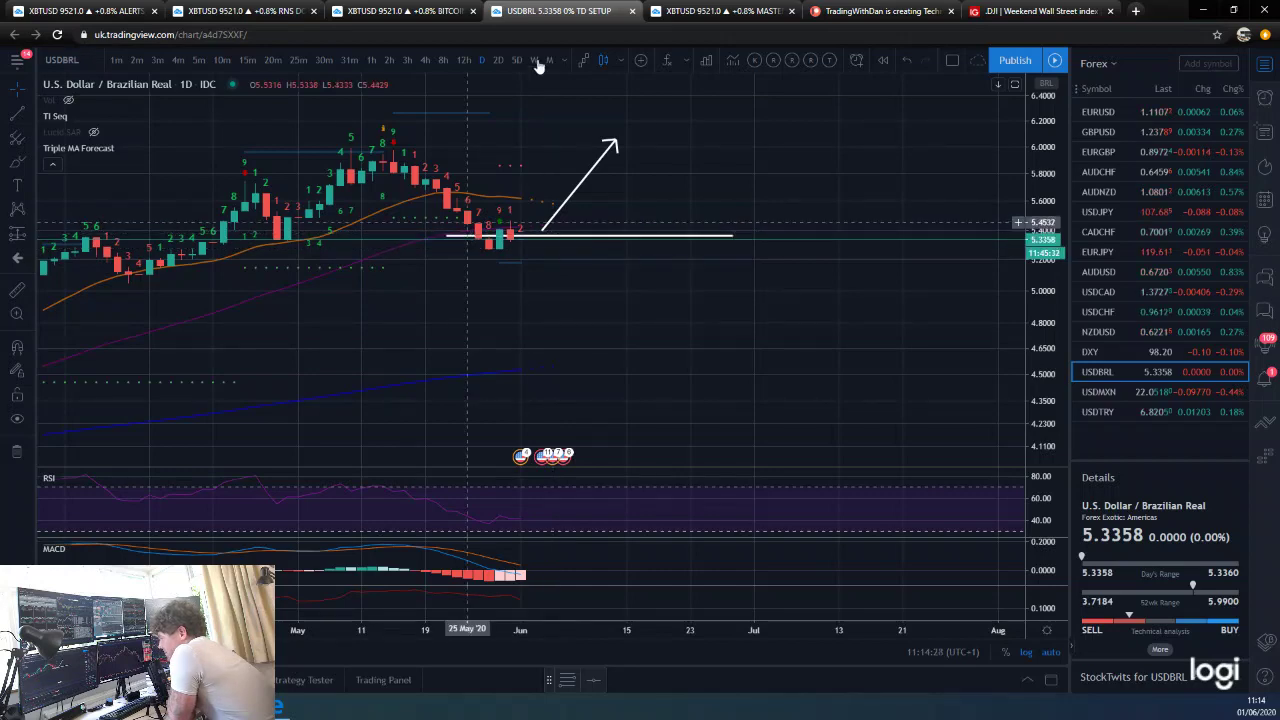
click(464, 61)
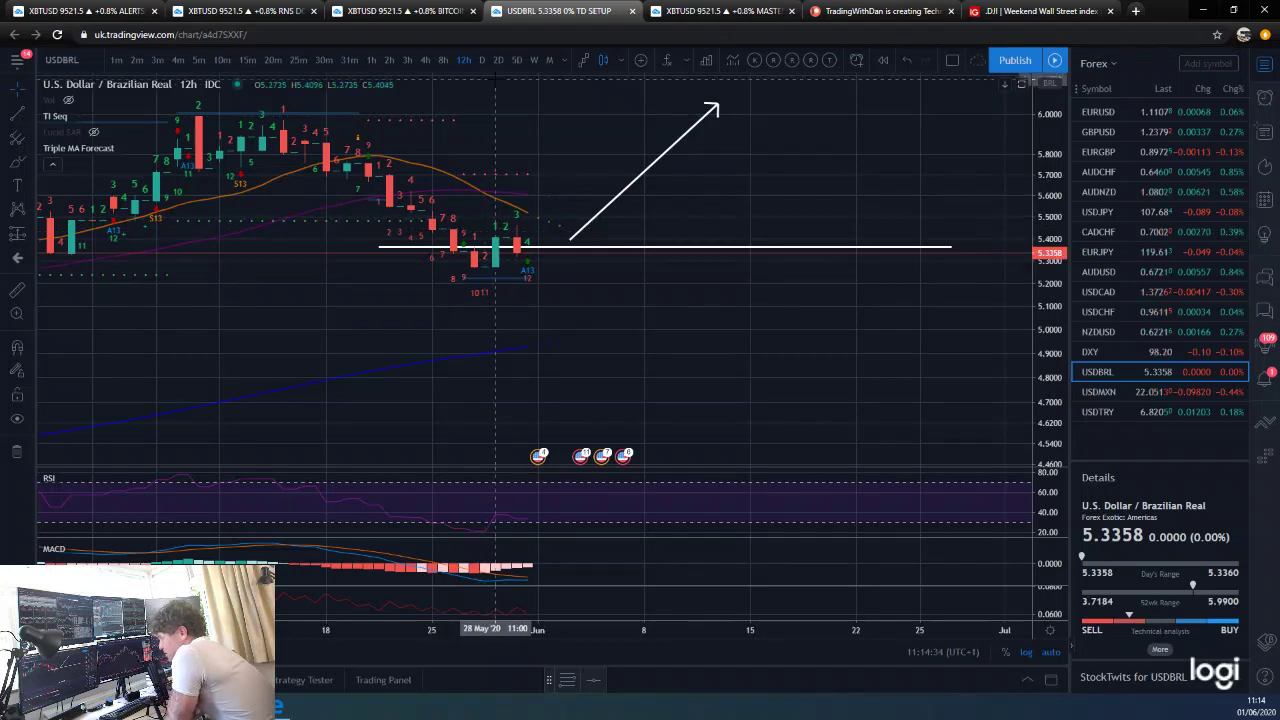
click(426, 61)
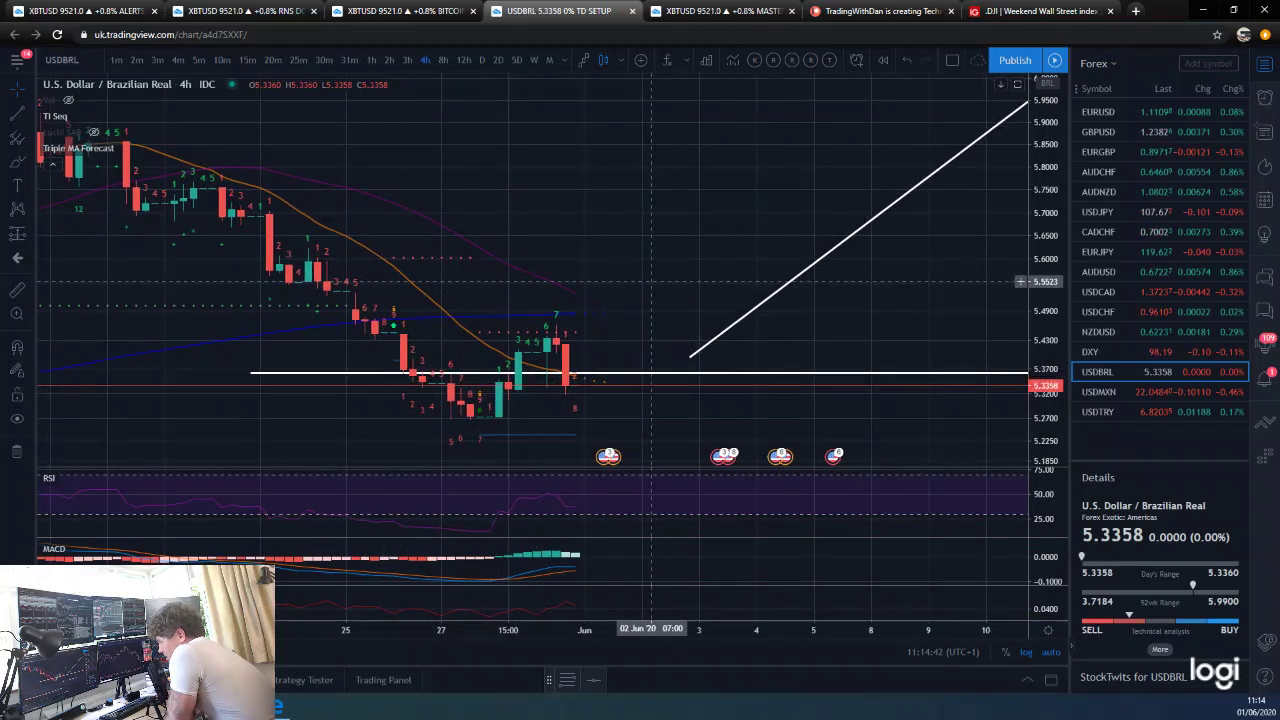
drag(1032, 272, 1032, 291)
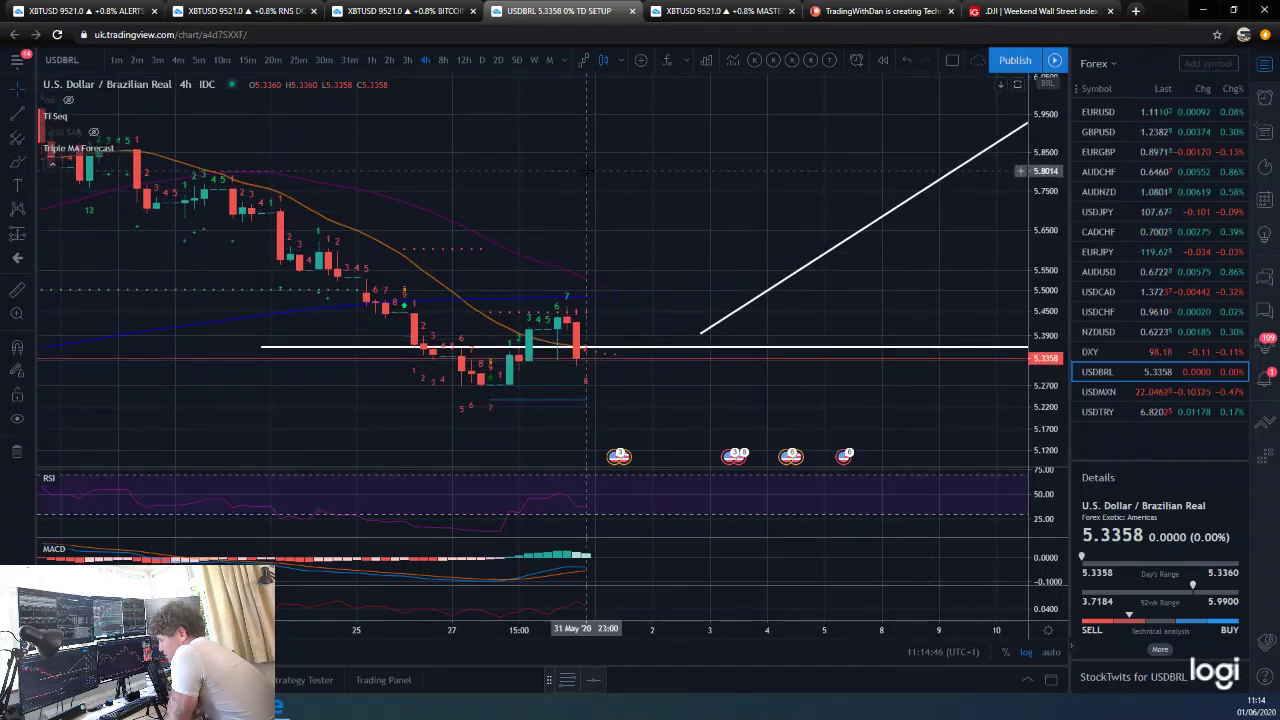
Step: On USDBRL's daily timeframe, raise the white line to about 5.41 and move the arrow's start to about 5.4332 on 4 June
click(482, 60)
scroll(830, 320, up, 5)
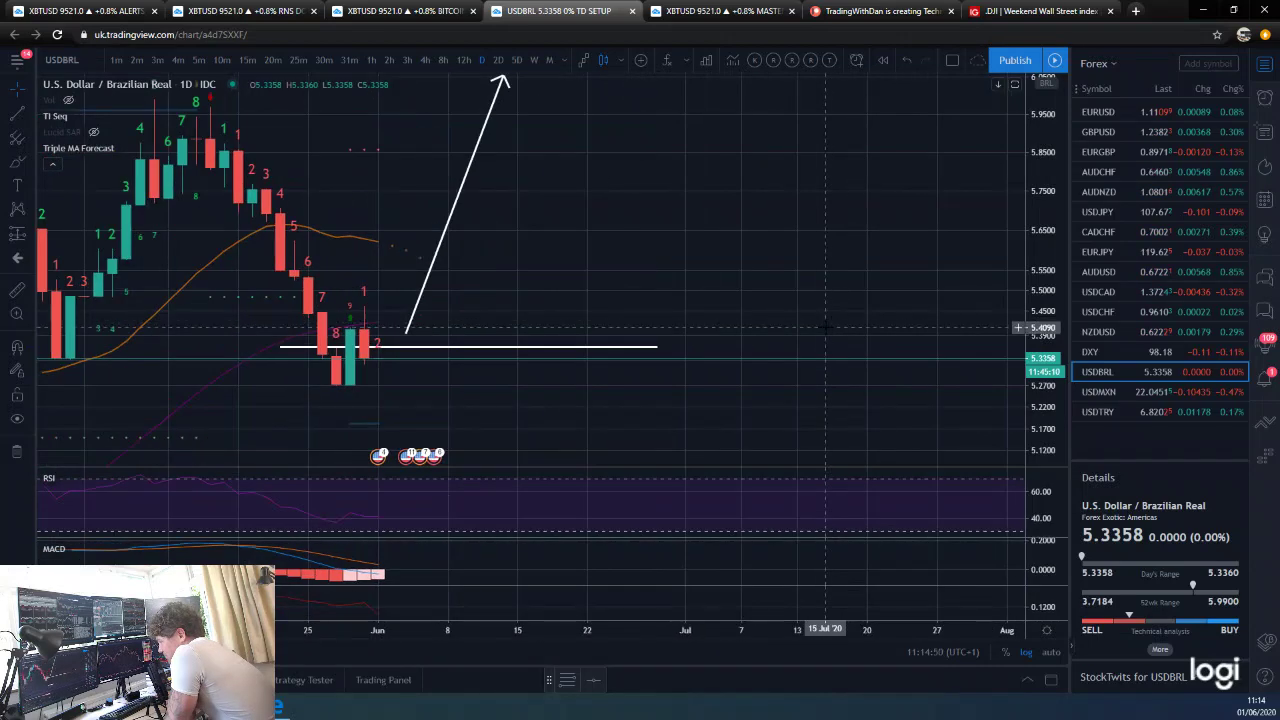
scroll(760, 285, up, 3)
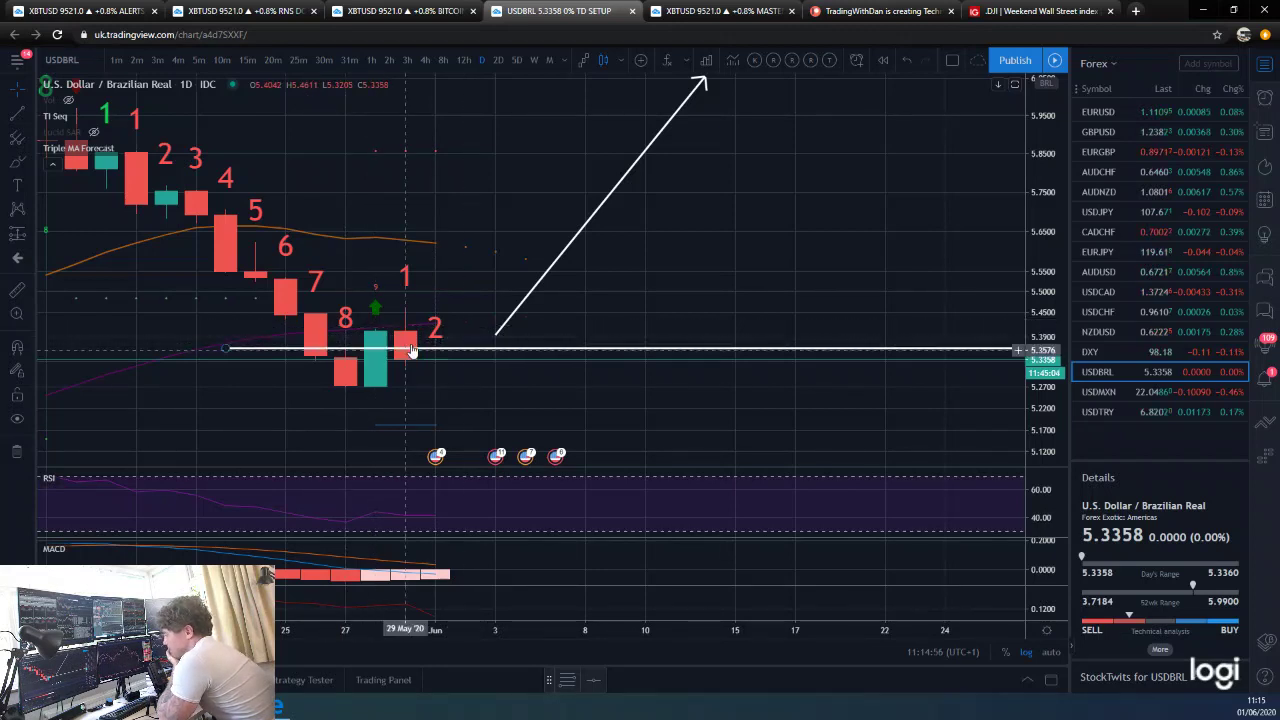
mouse_move(504, 352)
mouse_down()
mouse_move(495, 329)
mouse_move(513, 318)
mouse_up()
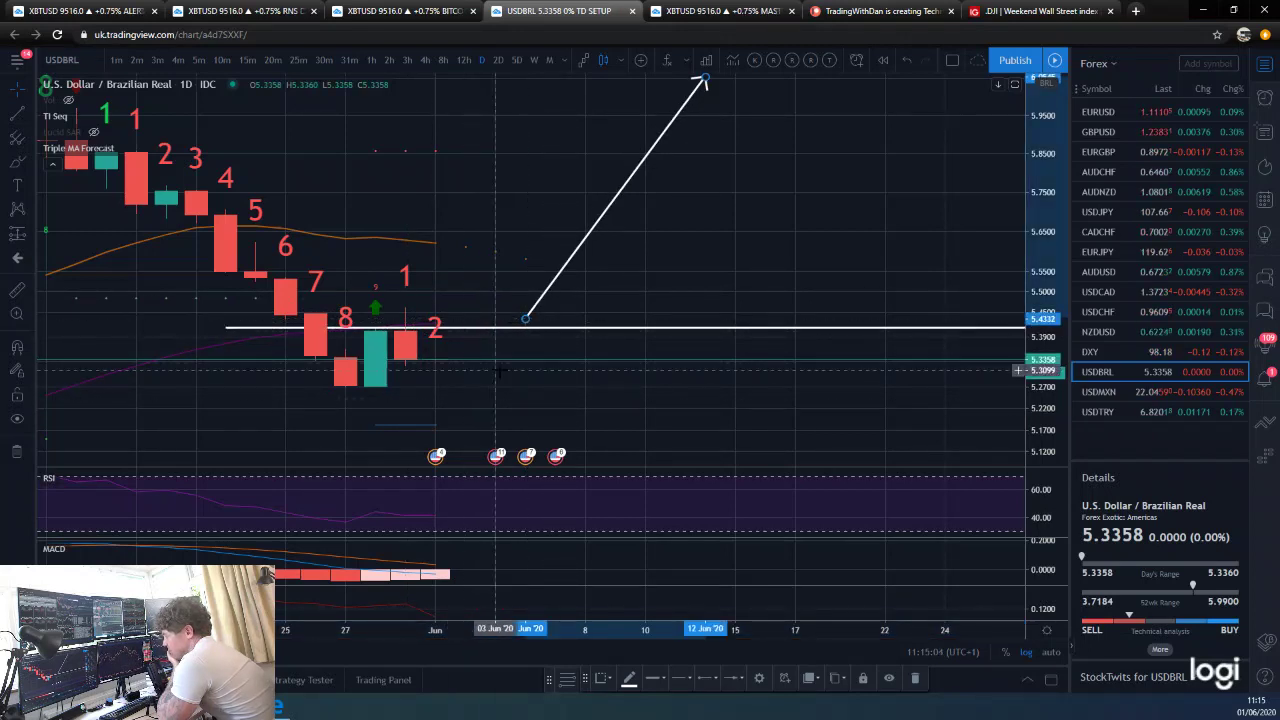
scroll(495, 399, down, 3)
scroll(401, 375, down, 3)
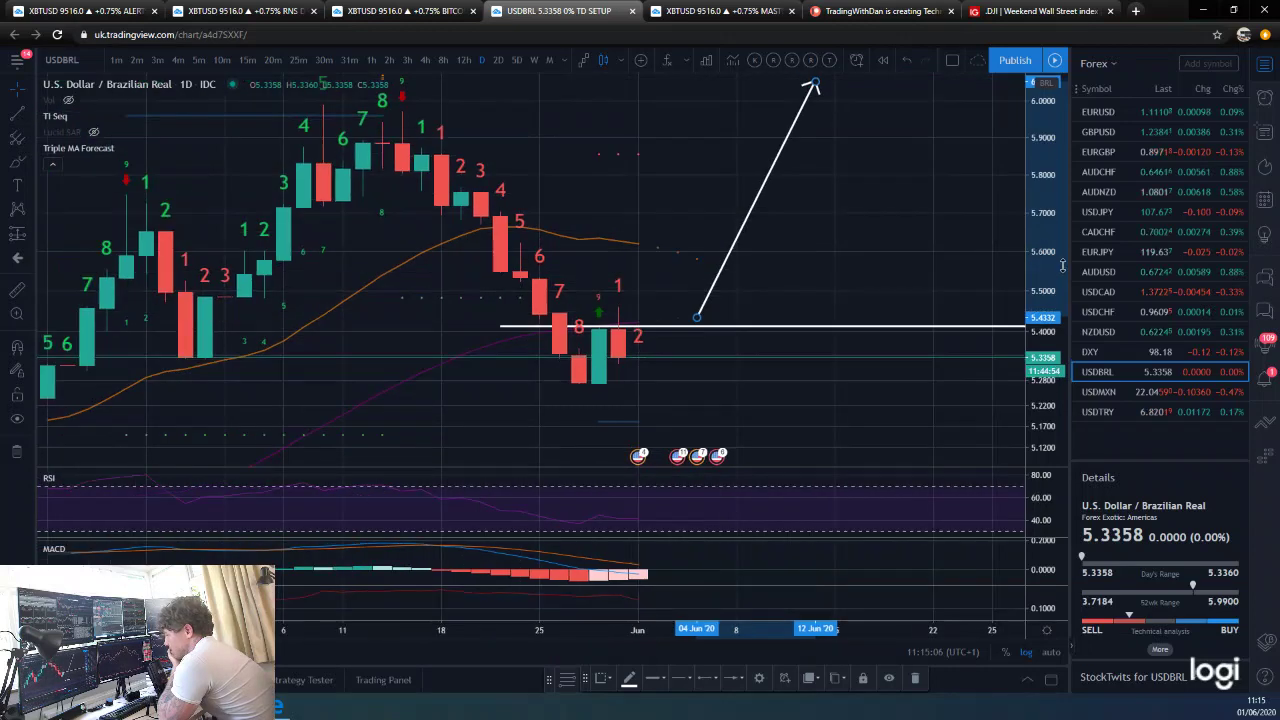
drag(401, 375, 925, 338)
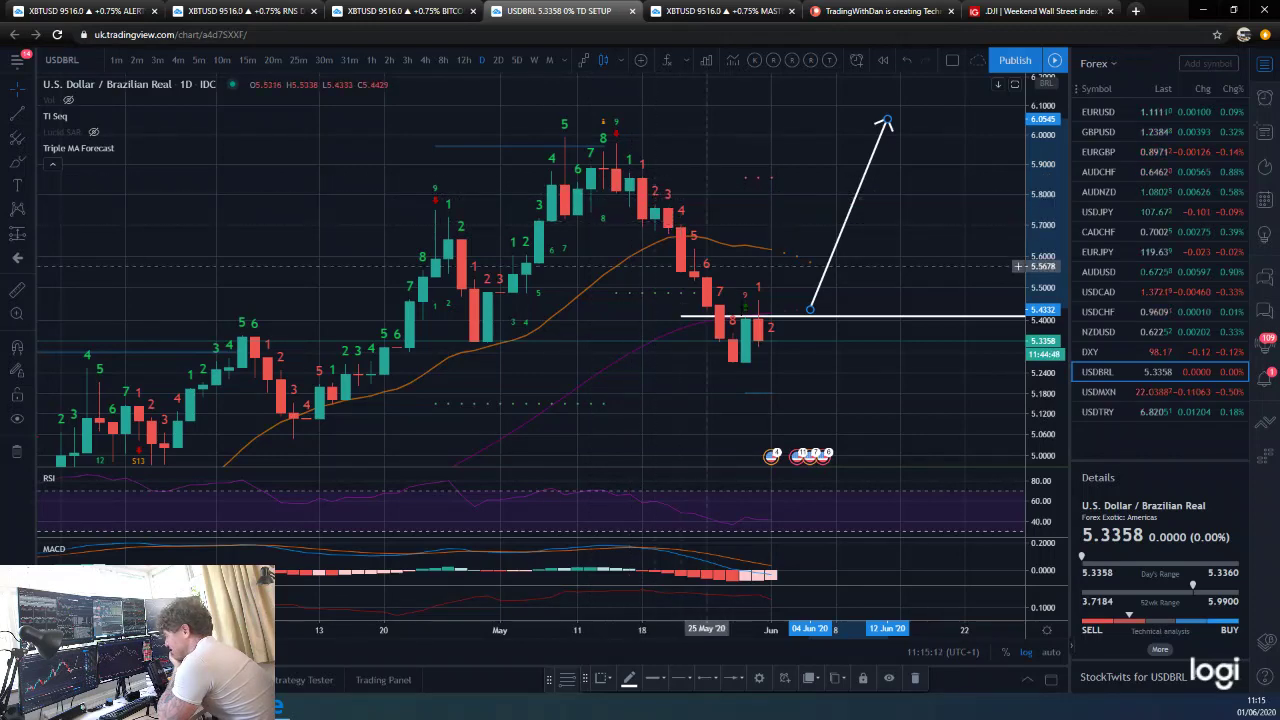
scroll(845, 389, up, 1)
Step: Switch the chart to USDMXN and examine its latest candles below the white line on the daily and 4-hour timeframes
key(Down)
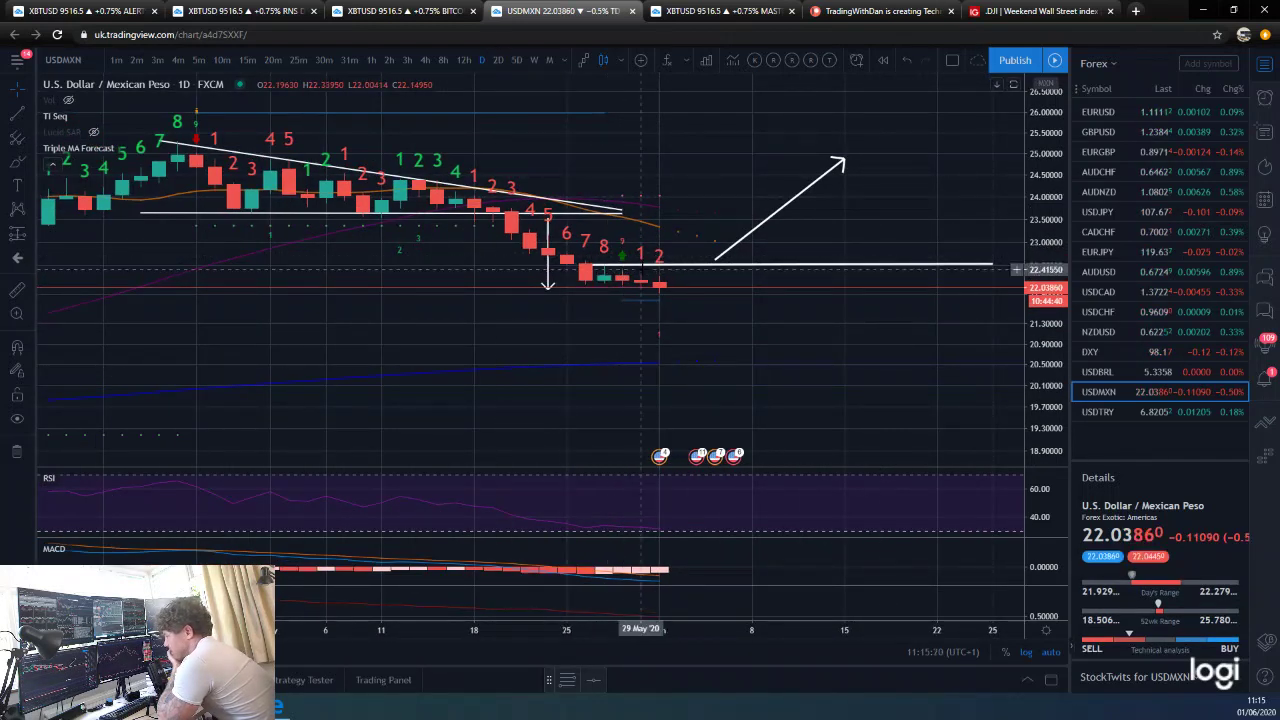
scroll(655, 302, down, 2)
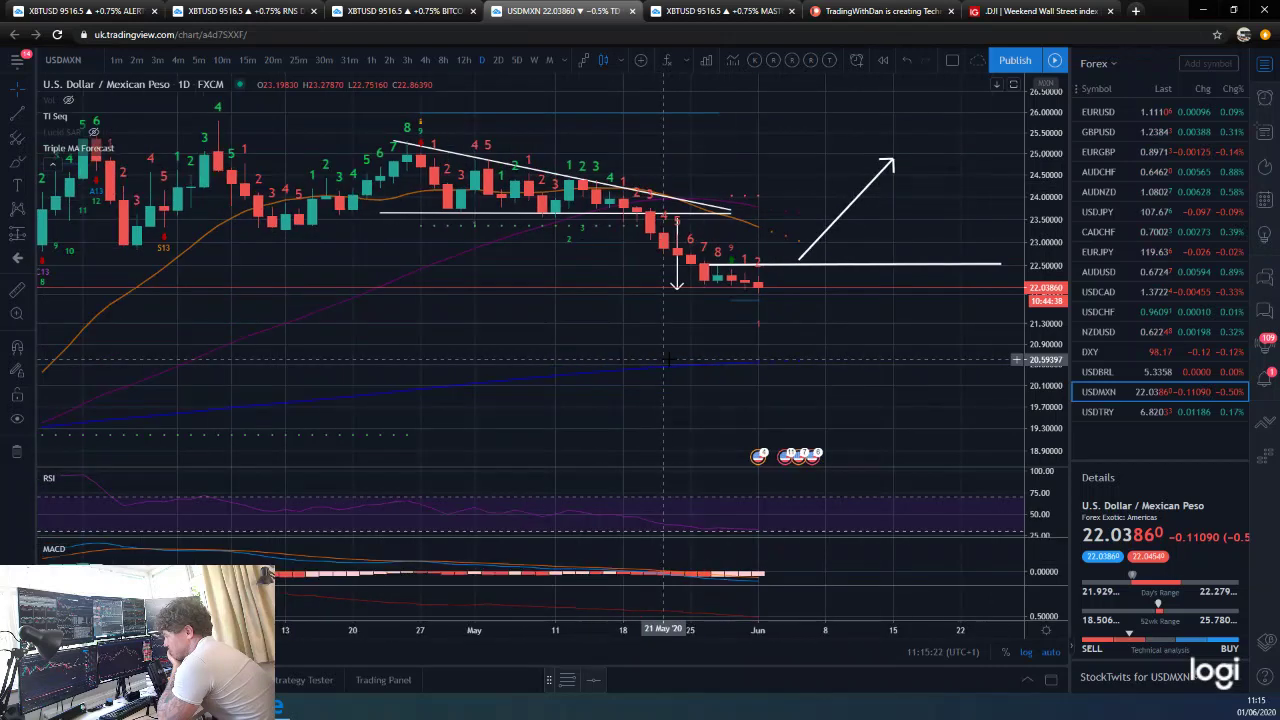
click(425, 60)
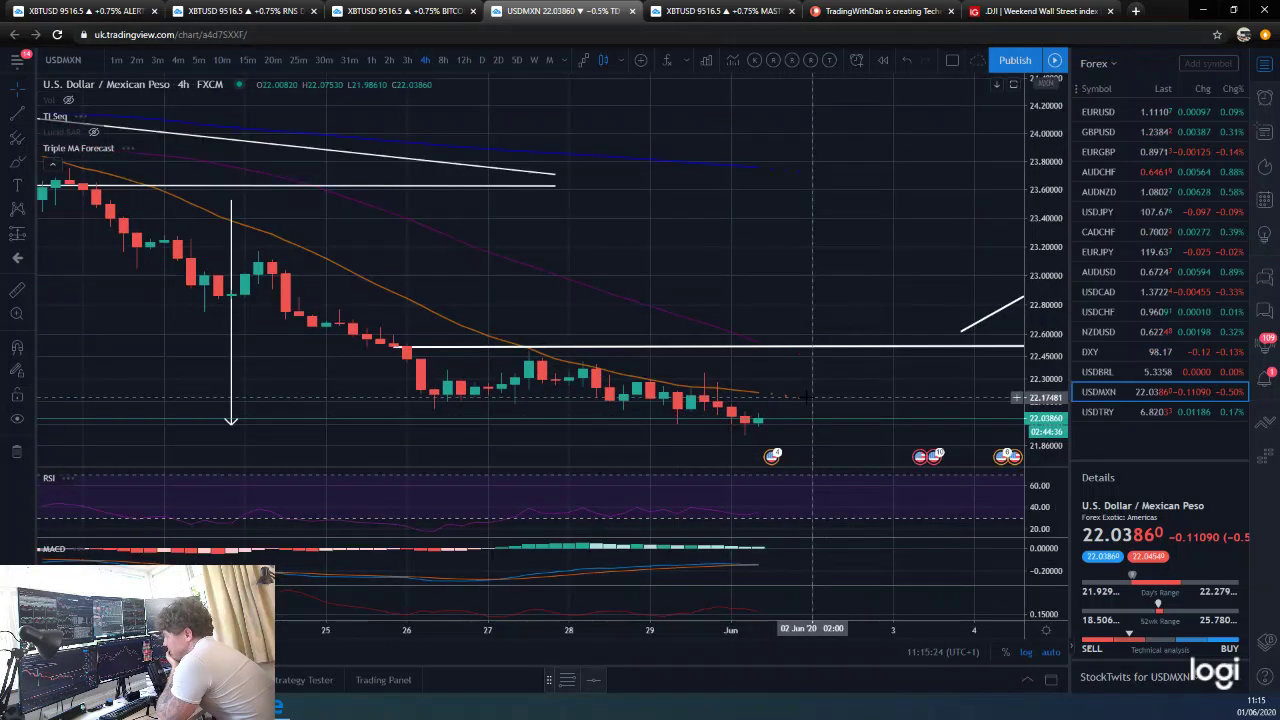
scroll(808, 397, down, 2)
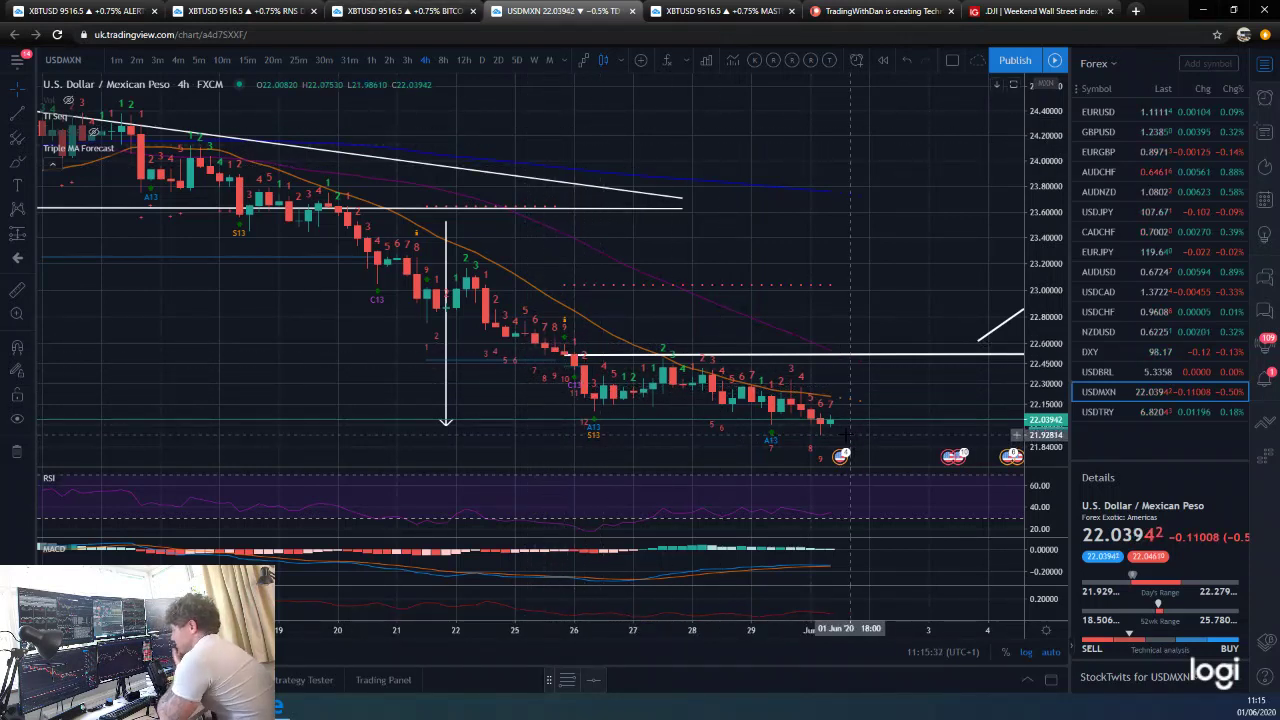
scroll(846, 440, up, 2)
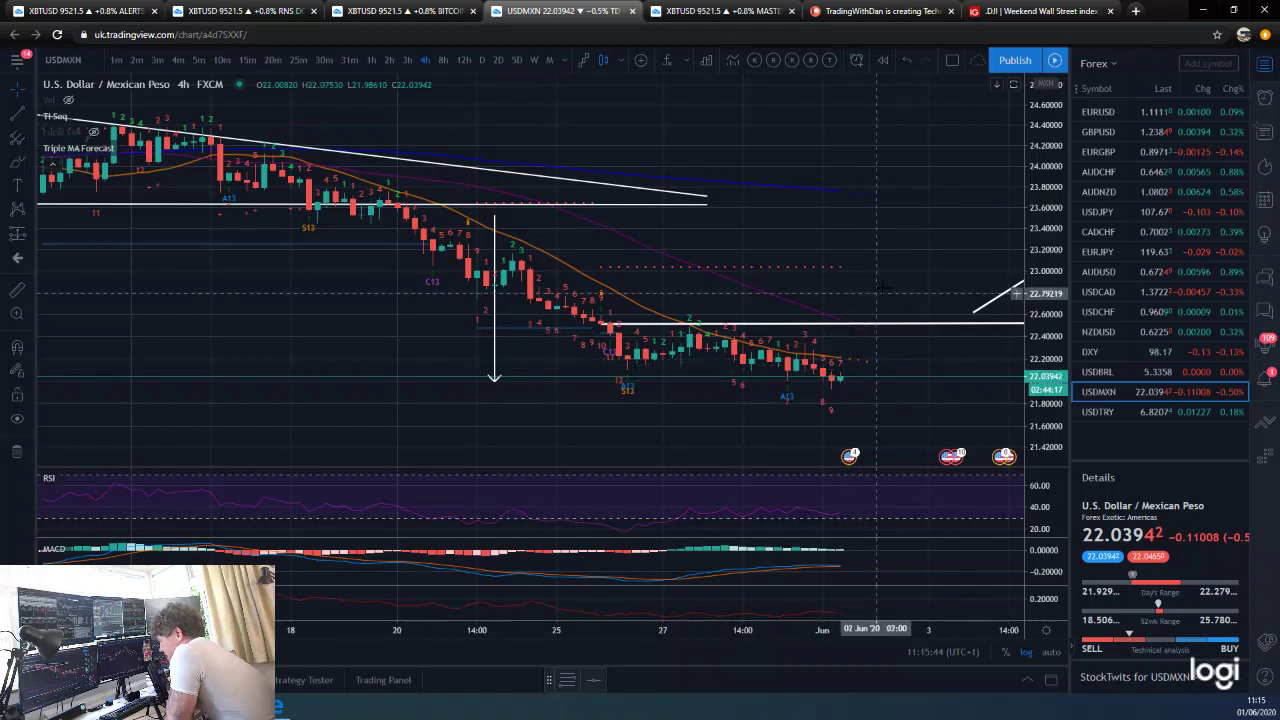
Step: Switch the chart to USDTRY and check its candles around the two white lines on the 4-hour and daily timeframes
click(1127, 410)
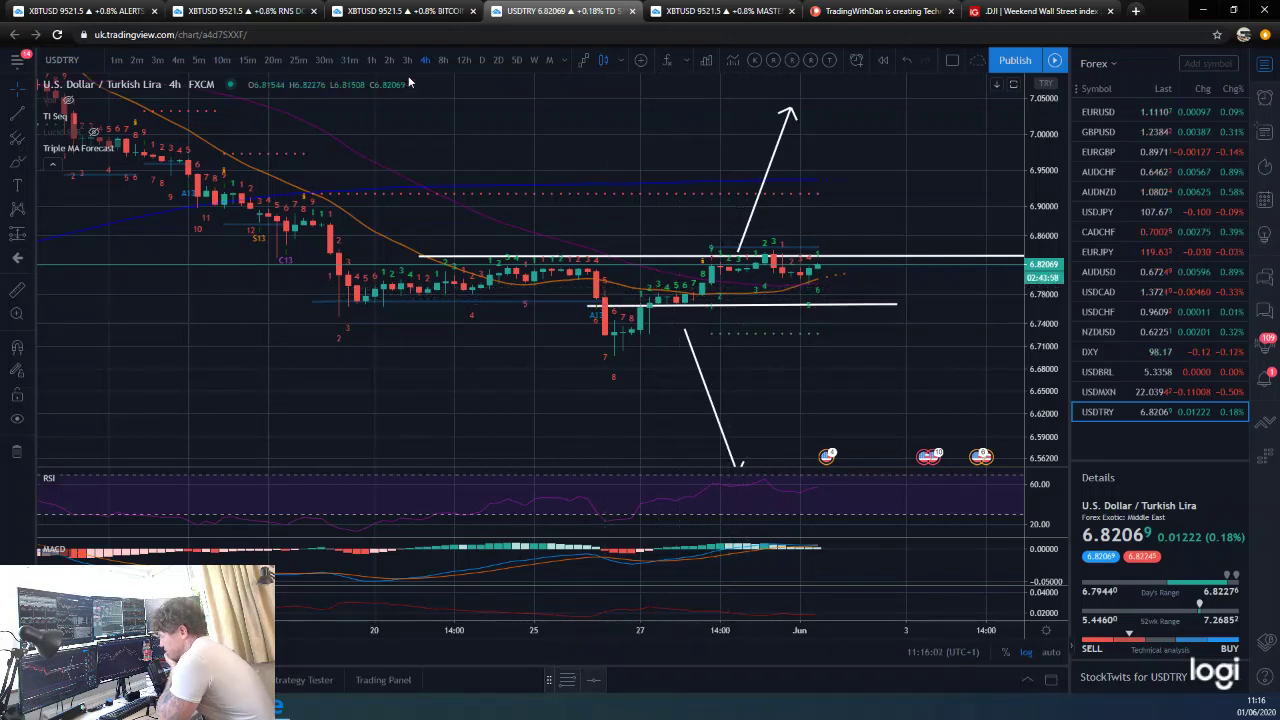
click(484, 61)
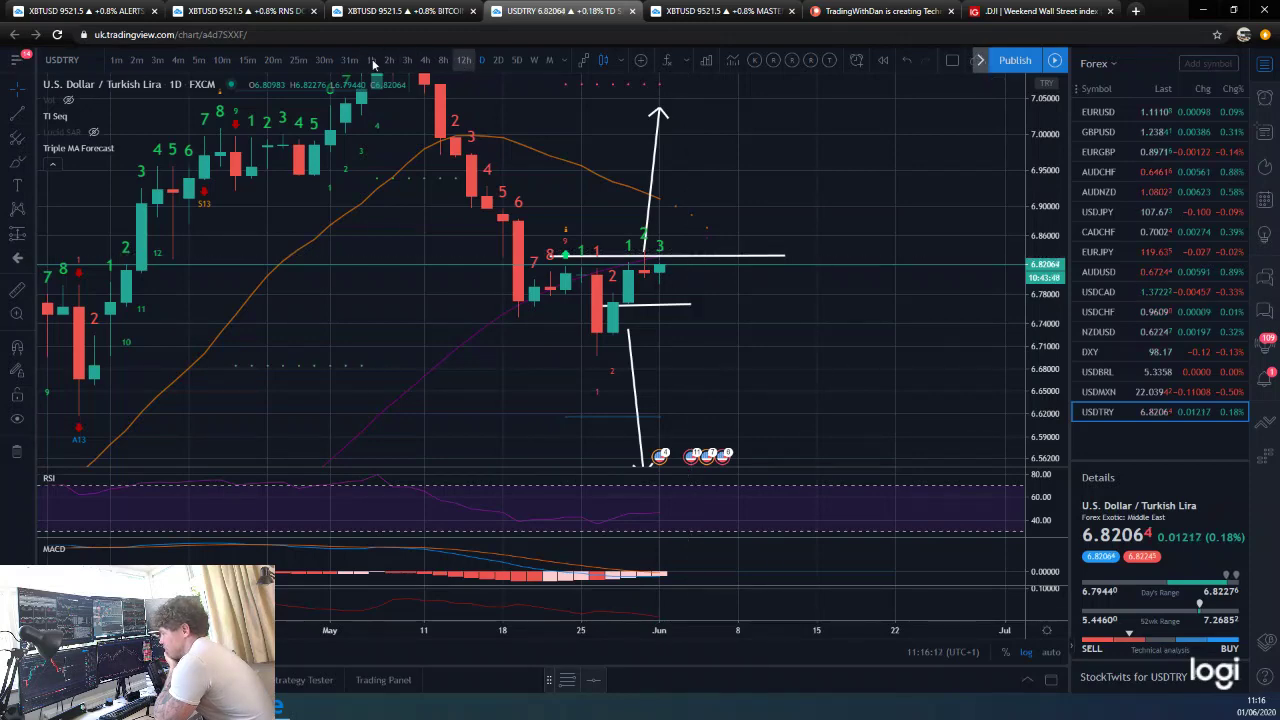
click(424, 62)
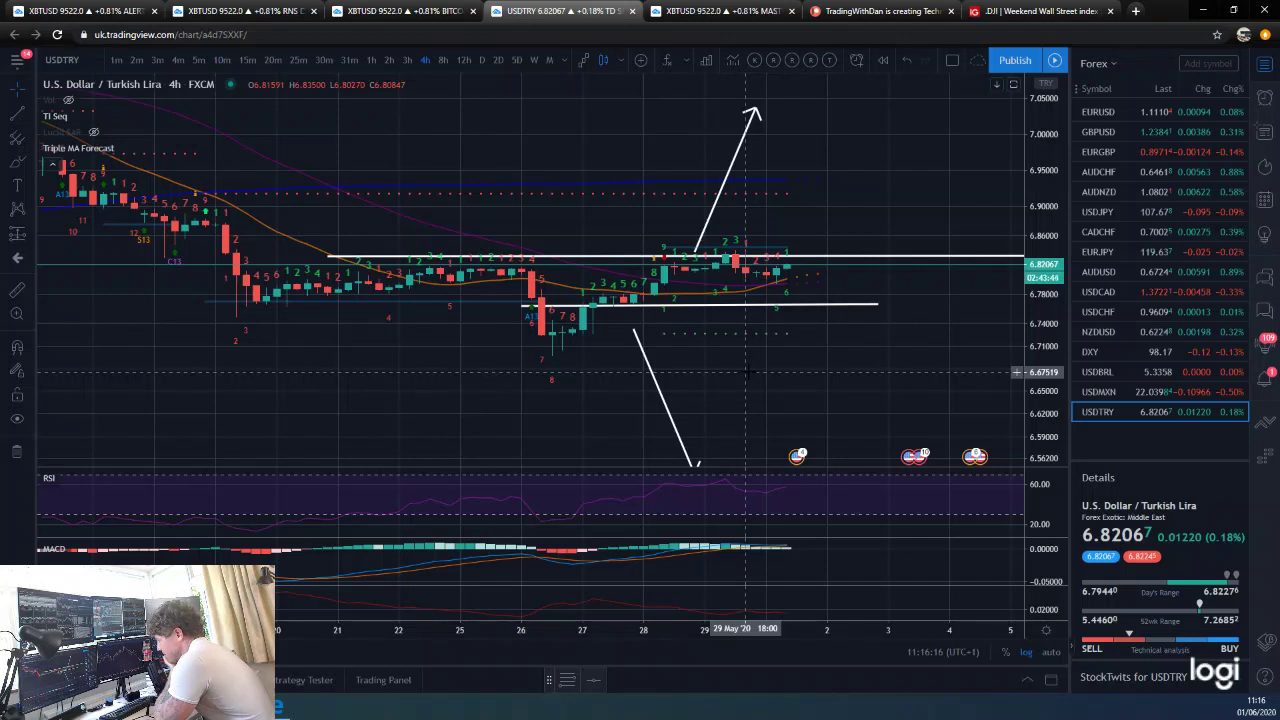
scroll(748, 372, up, 1)
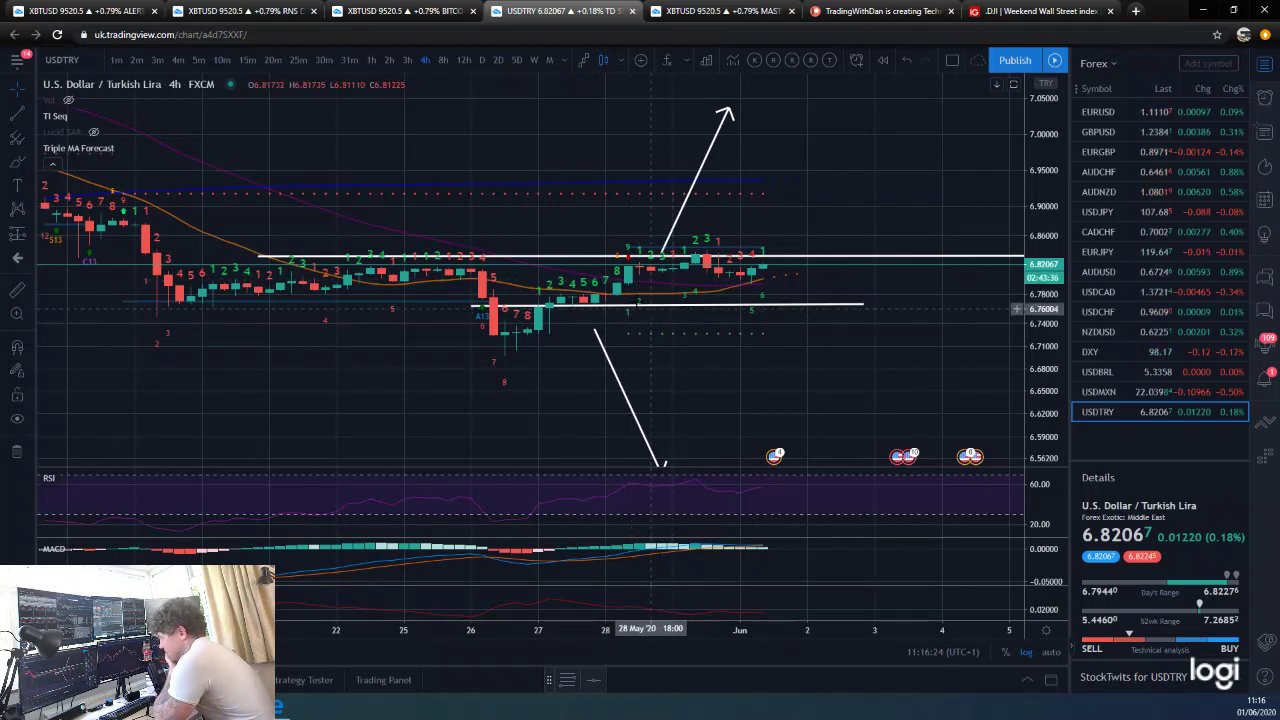
Step: On USDTRY's daily timeframe, raise the lower white line to about 6.777 and extend it from 15 May to 9 June
click(480, 60)
scroll(630, 358, up, 3)
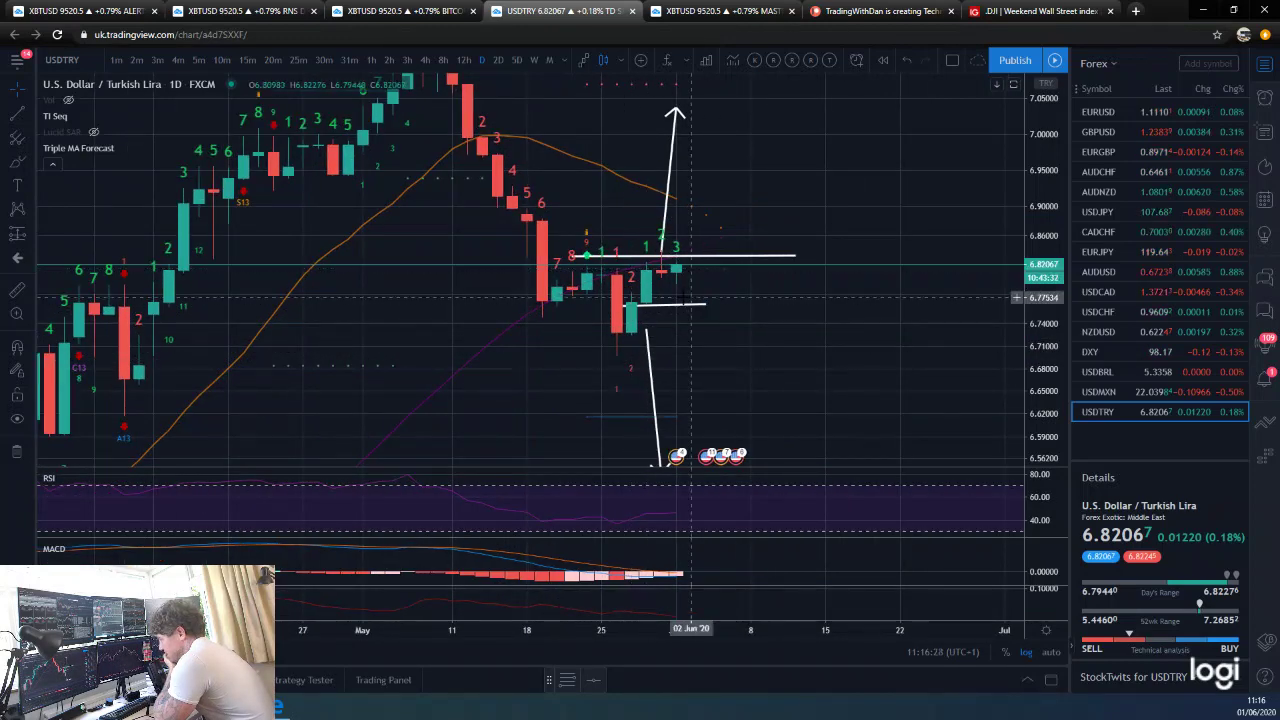
mouse_move(677, 306)
mouse_down()
mouse_move(677, 292)
mouse_move(525, 296)
mouse_up()
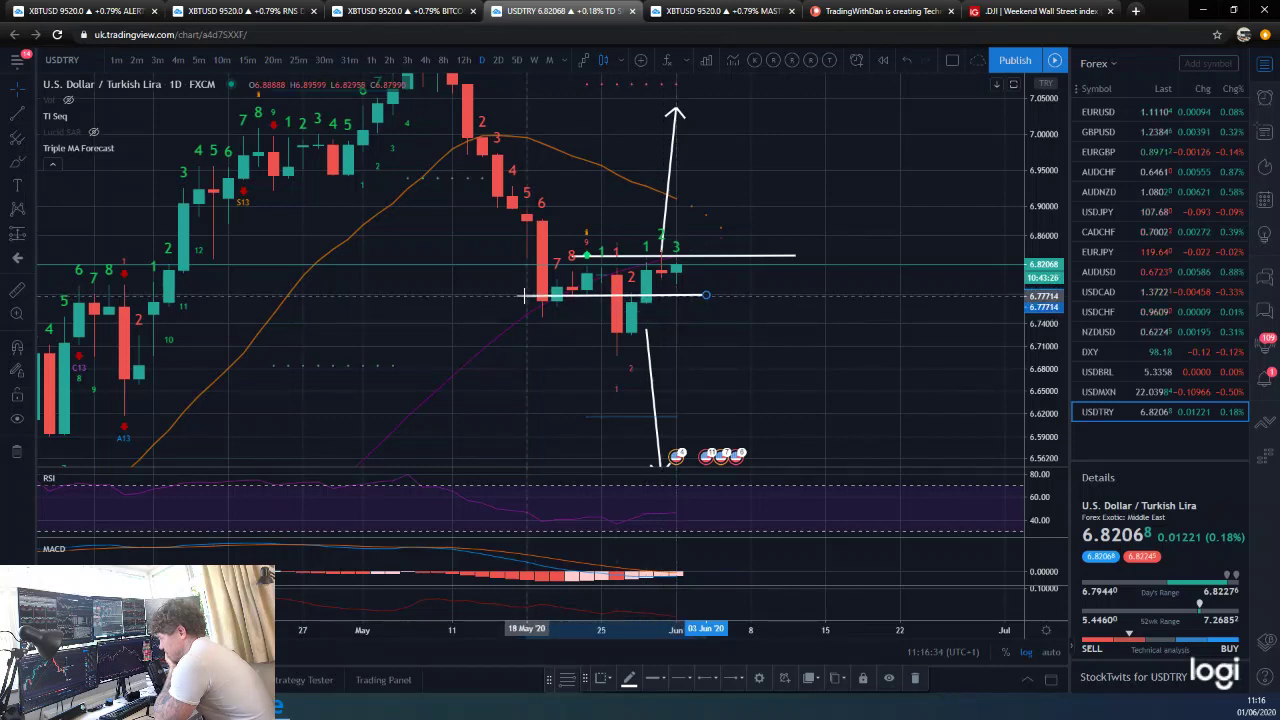
drag(707, 296, 760, 296)
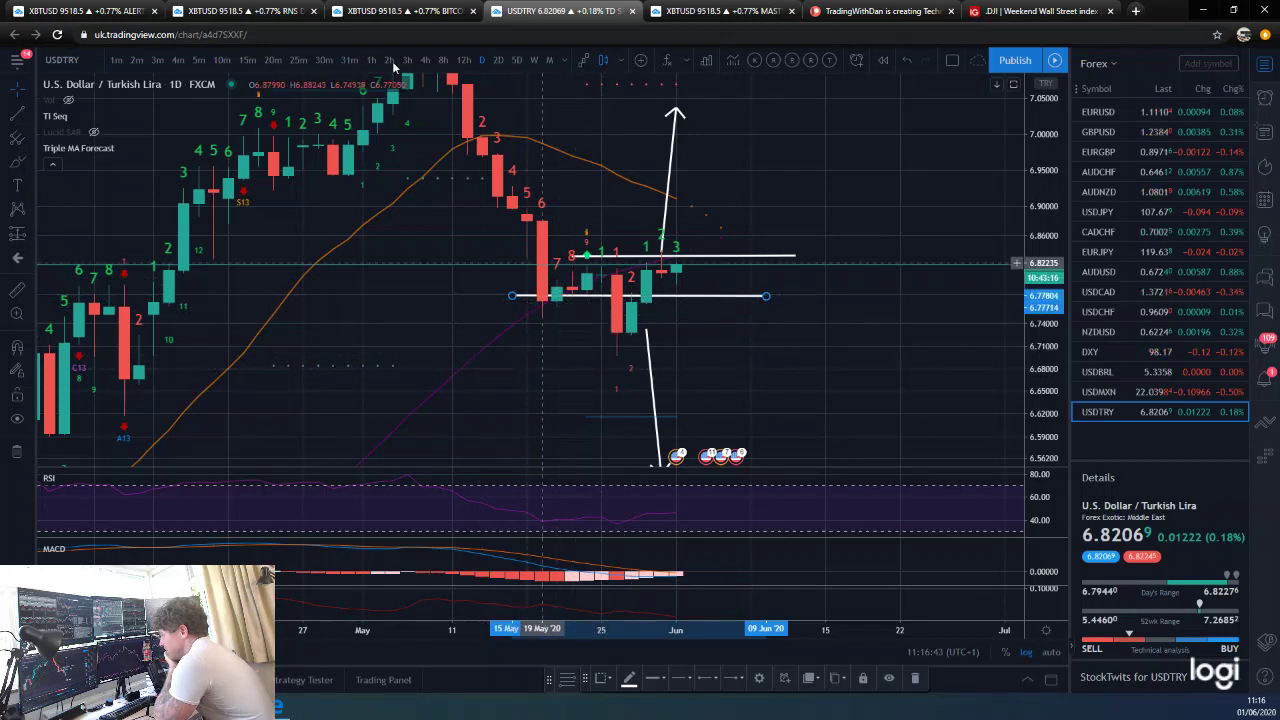
Step: Delete USDTRY's lower white line and downward arrow on the 4-hour timeframe
click(425, 60)
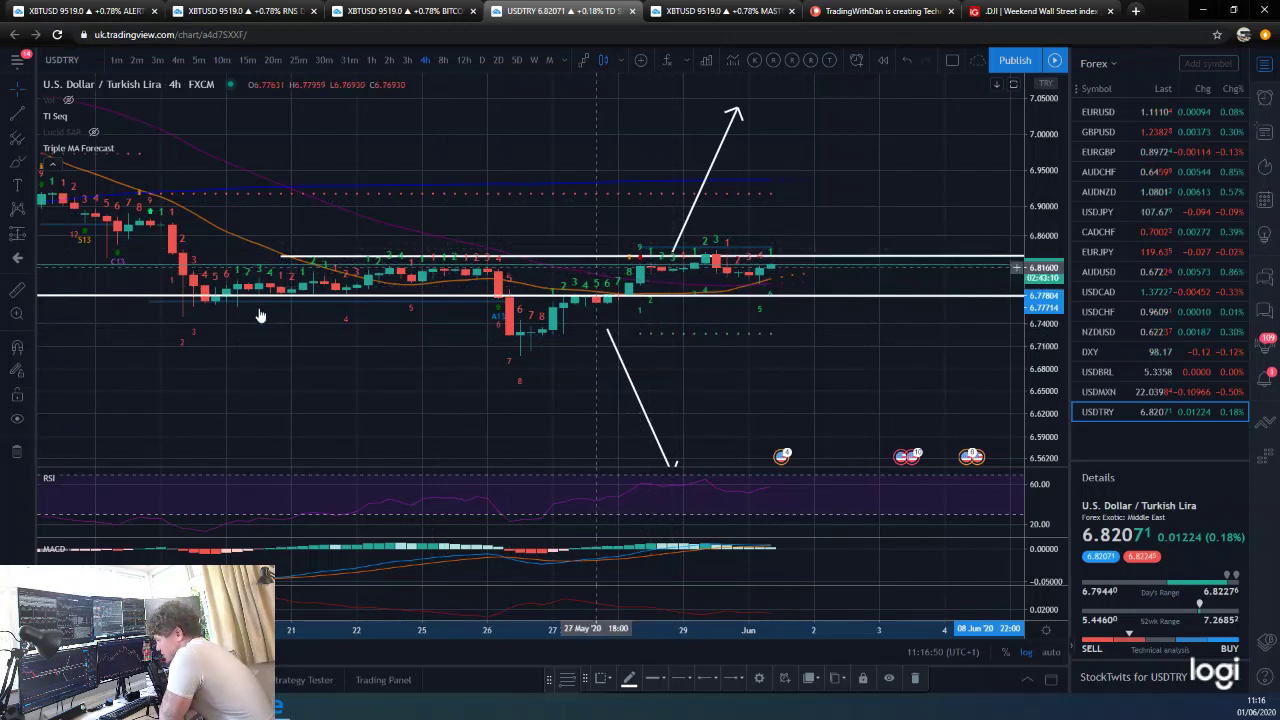
click(620, 360)
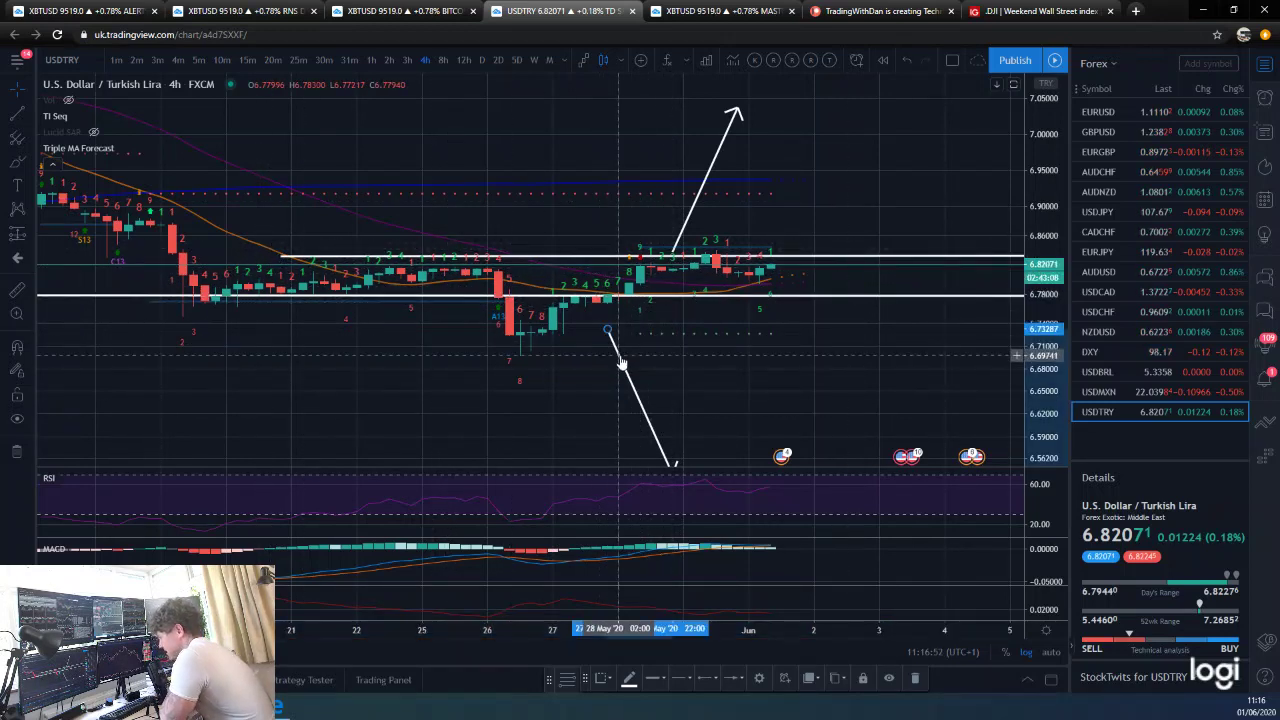
key(Delete)
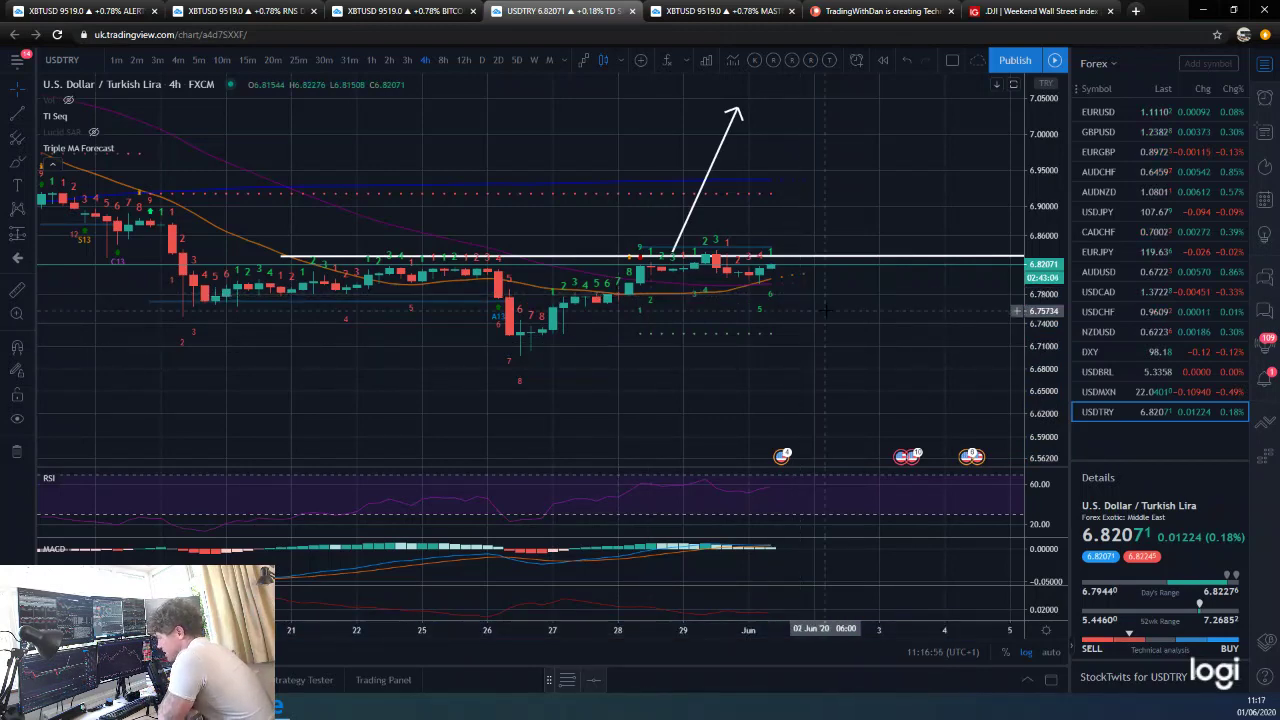
scroll(803, 293, up, 3)
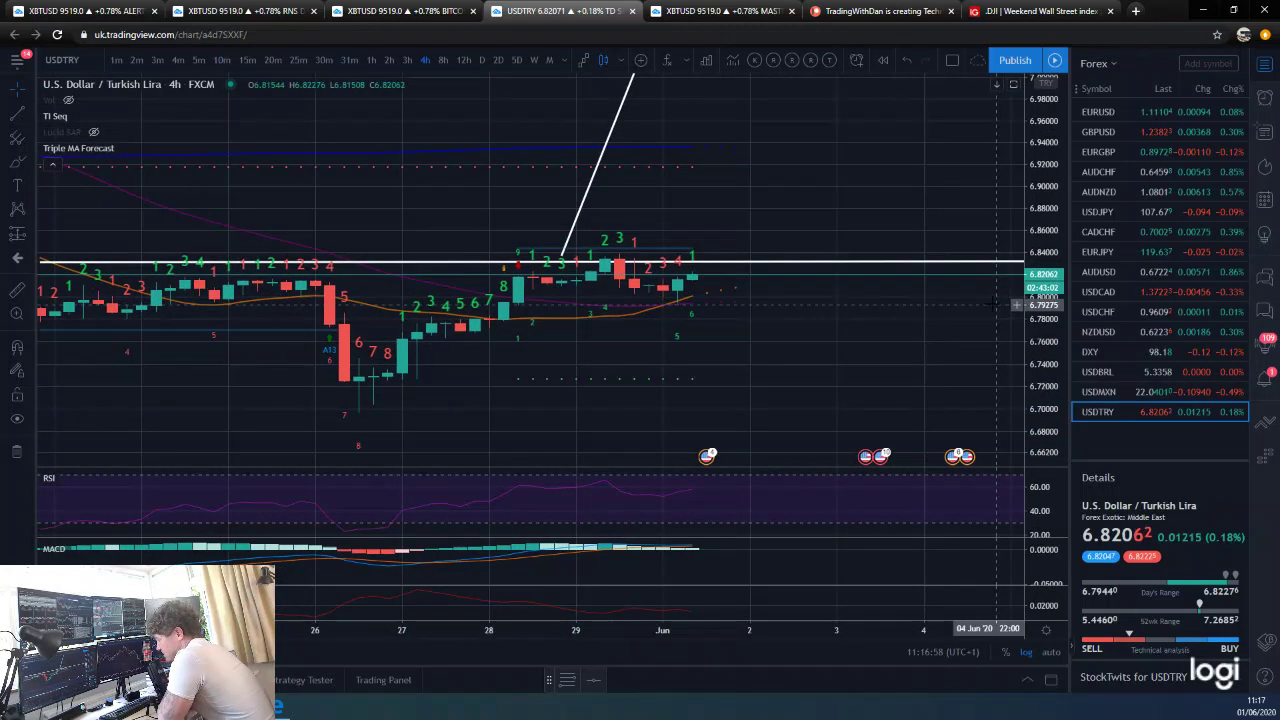
scroll(993, 303, down, 2)
scroll(528, 330, up, 2)
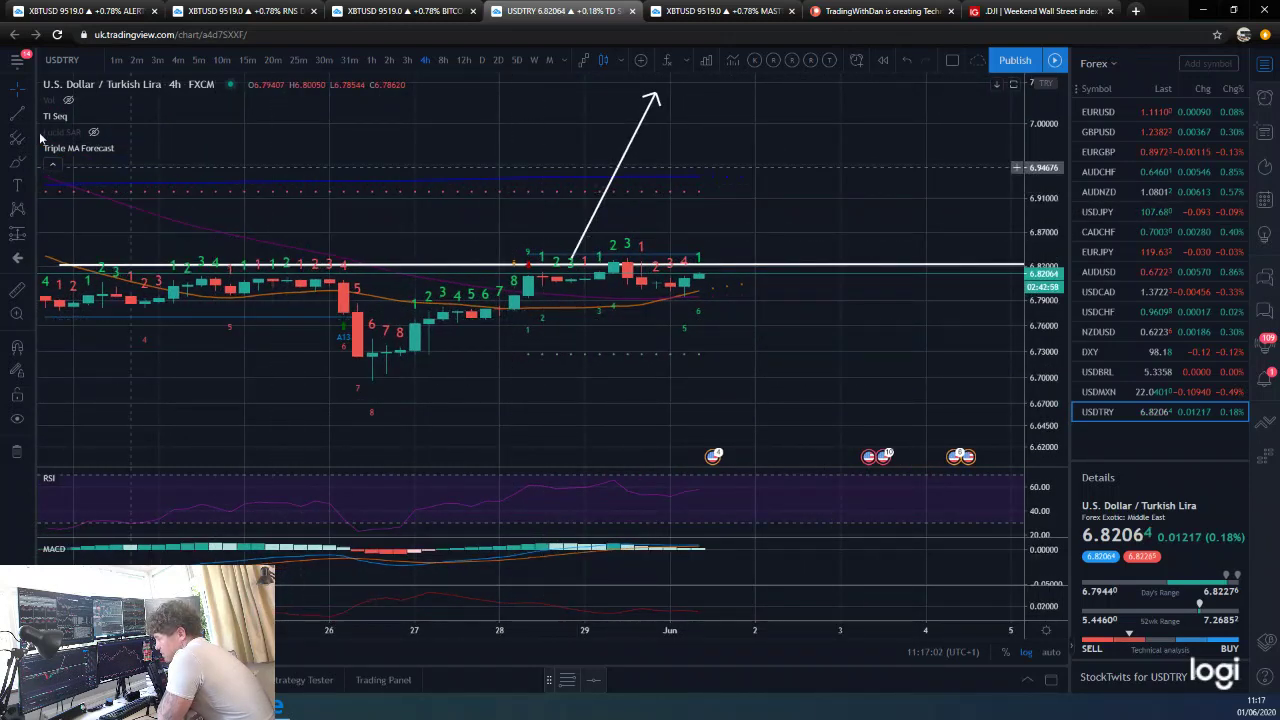
Step: Draw a trend line at about 6.79 from 25 May to 3 June on USDTRY's 4-hour timeframe and give it an arrowhead
click(17, 113)
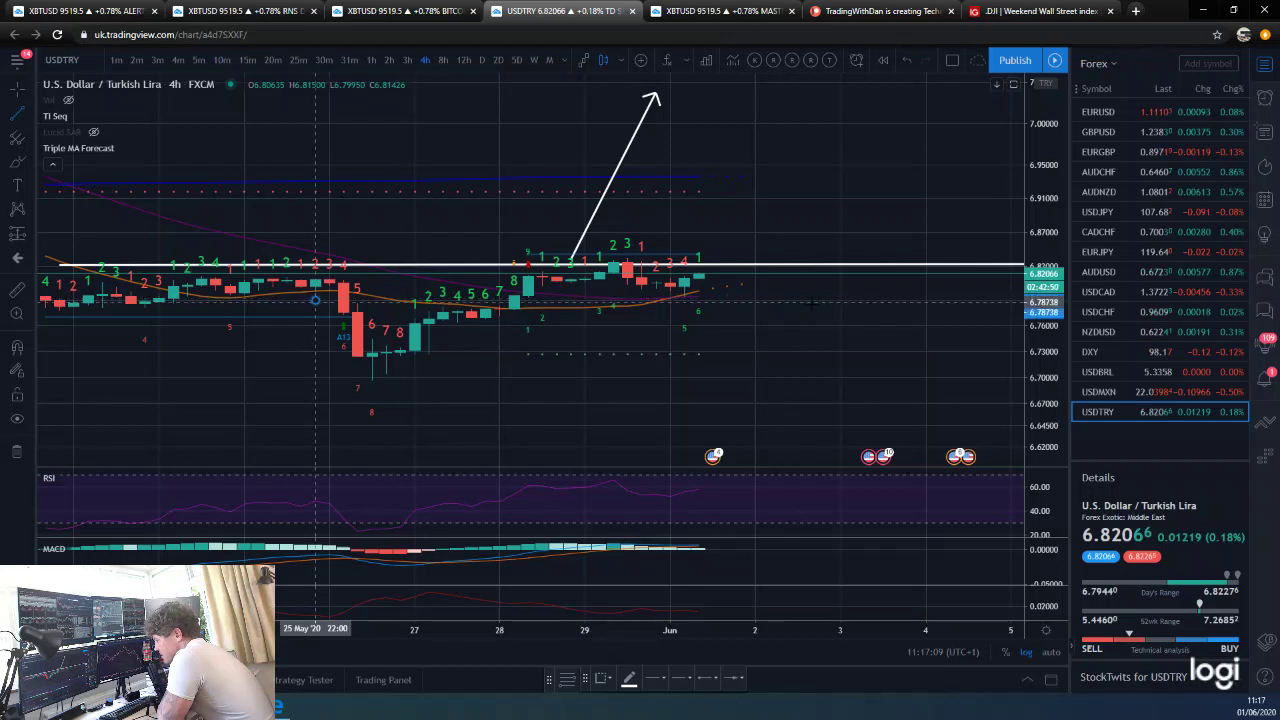
click(882, 296)
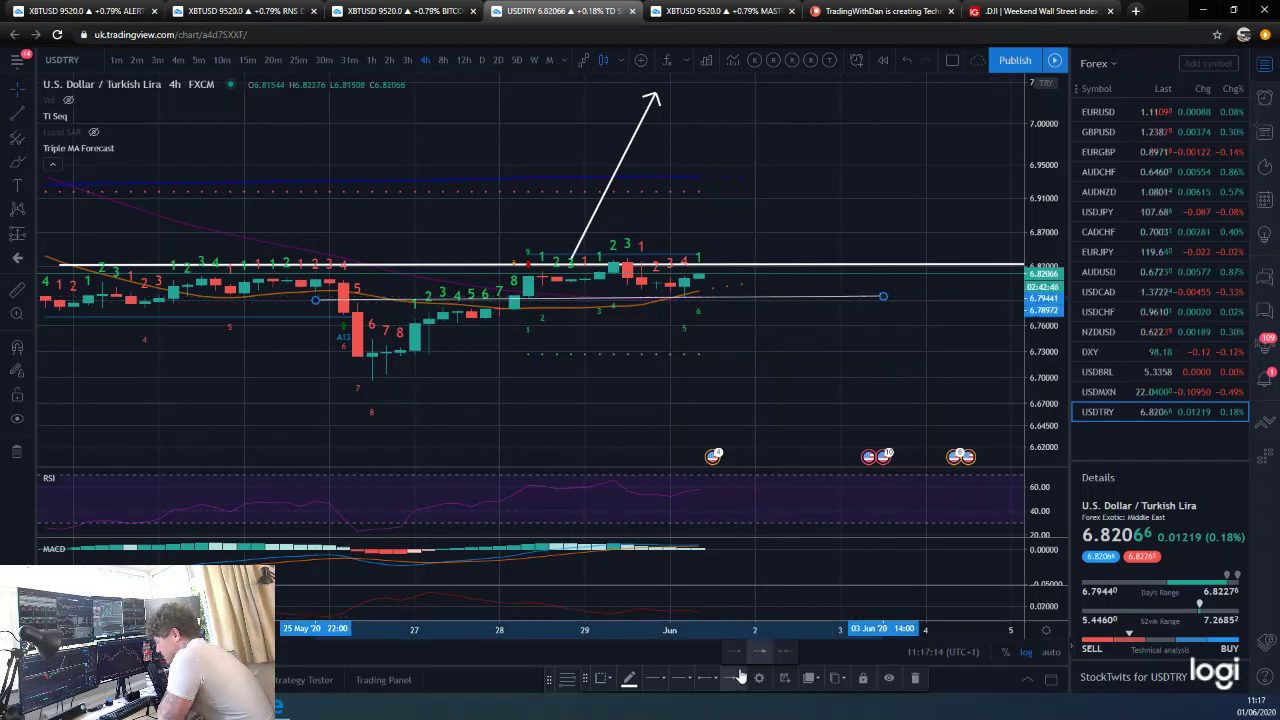
click(757, 651)
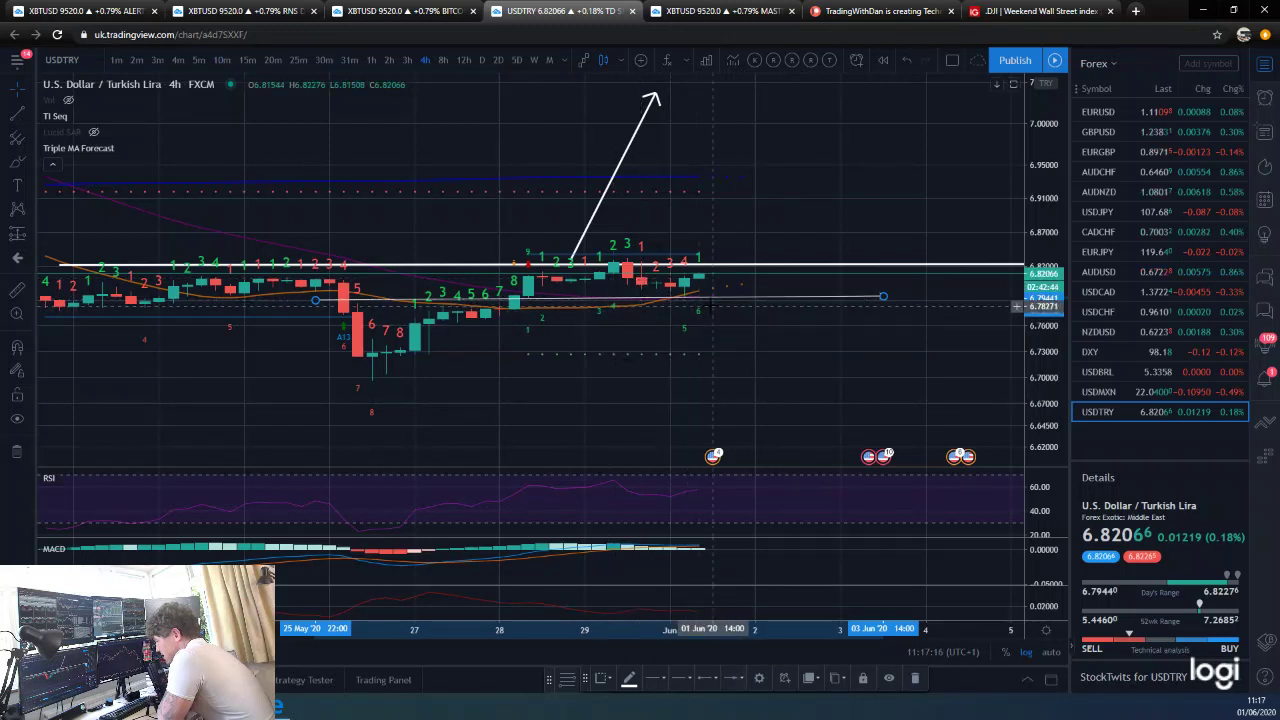
Step: Draw a downward arrow from about 6.785 on 1 June to about 6.639 on 2 June below the new line
click(712, 306)
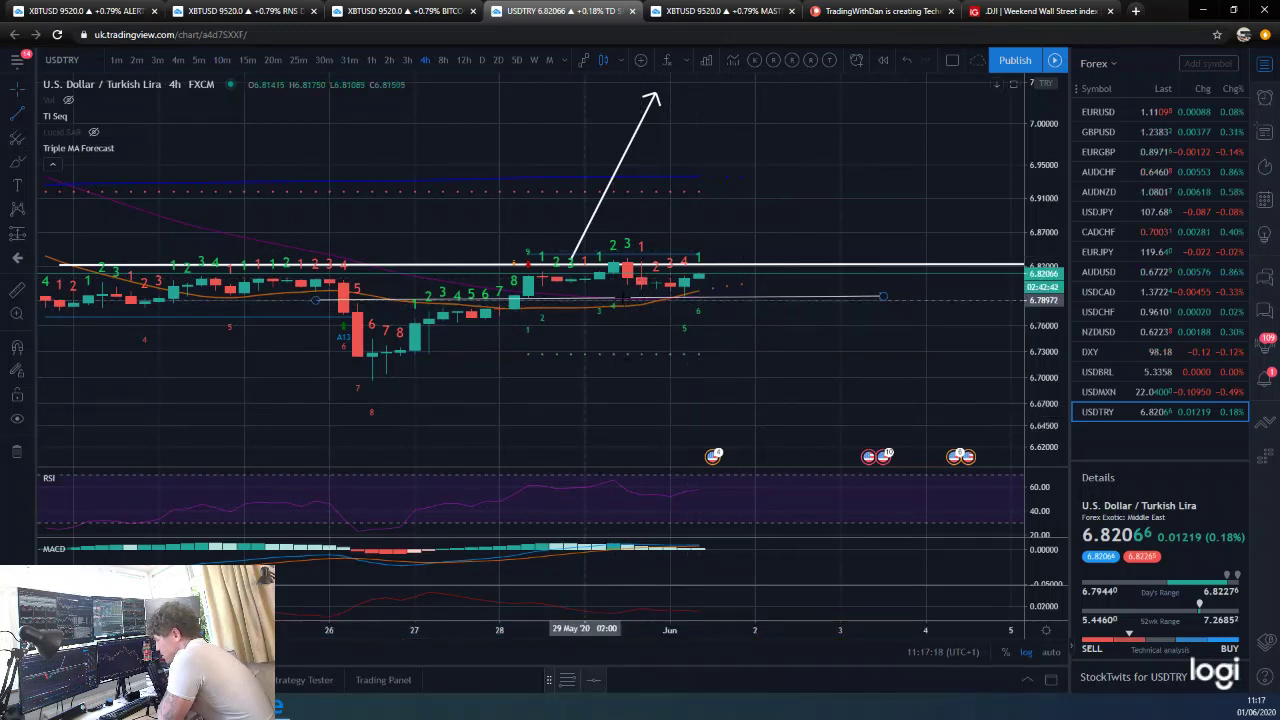
click(712, 306)
click(768, 430)
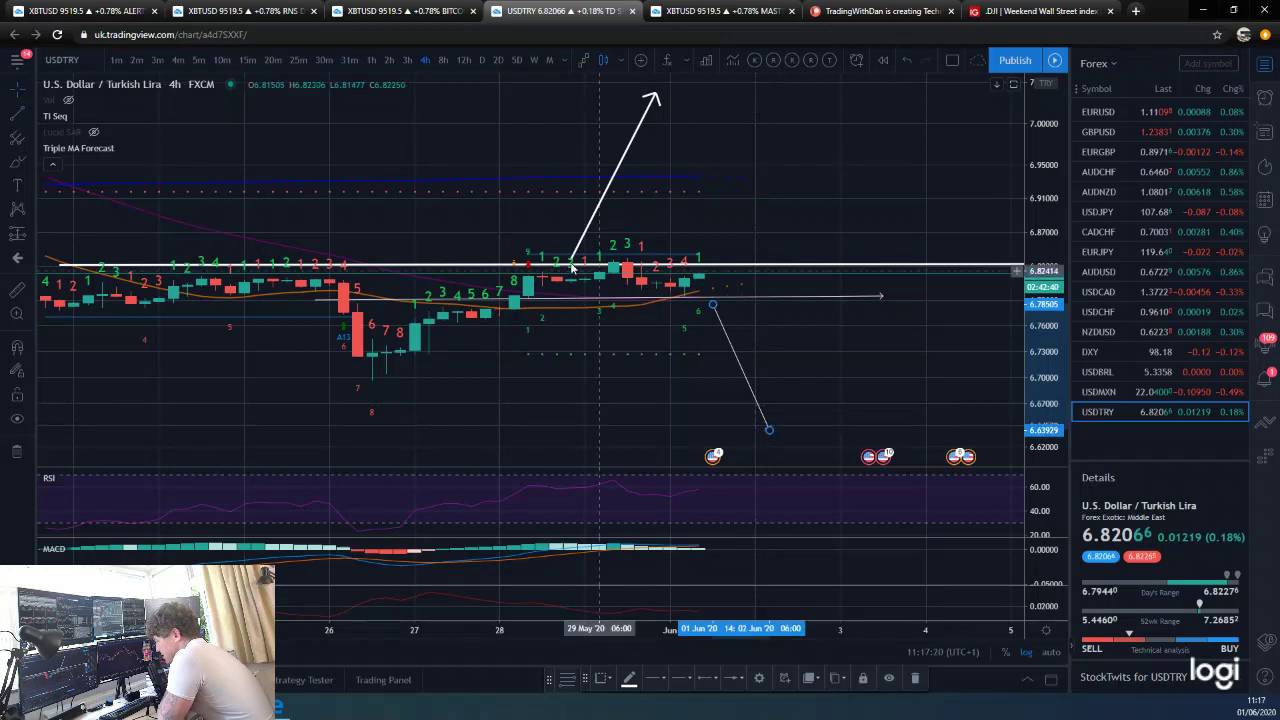
Step: After a check on the daily timeframe, level the lower line's 3 June end at about 6.791 on the 4-hour timeframe and remove its arrowhead
scroll(760, 313, down, 2)
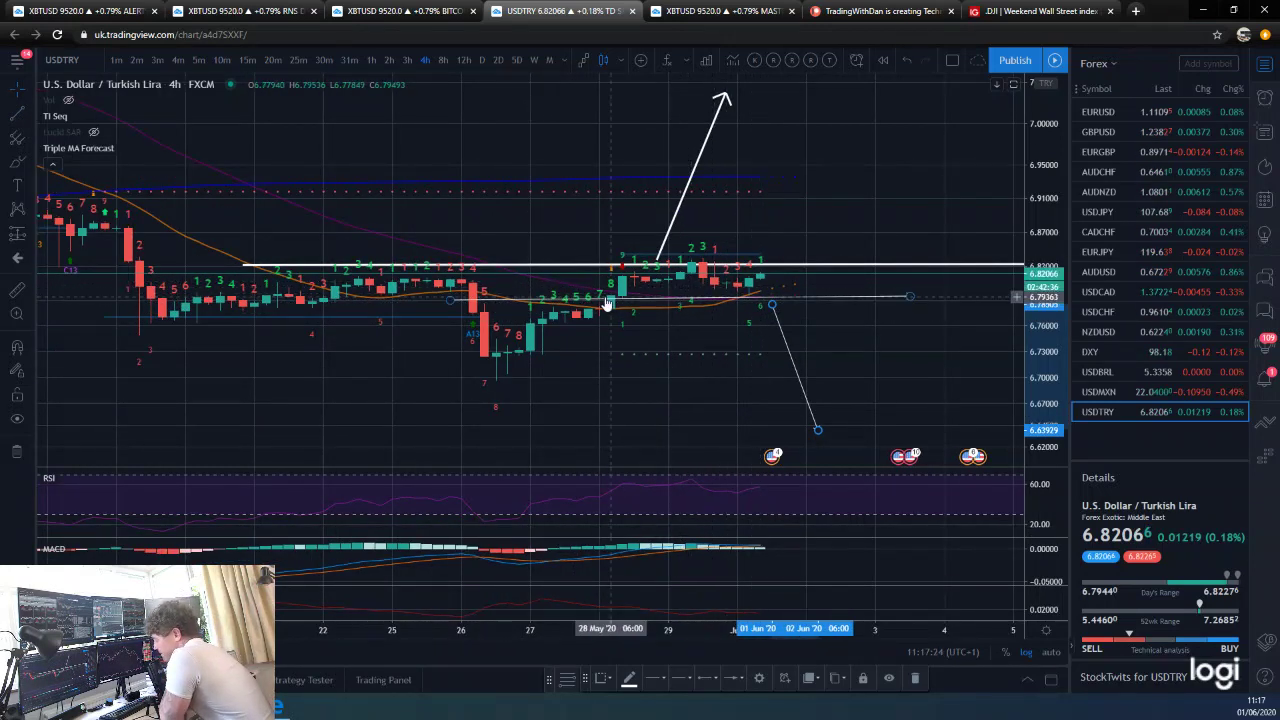
click(479, 60)
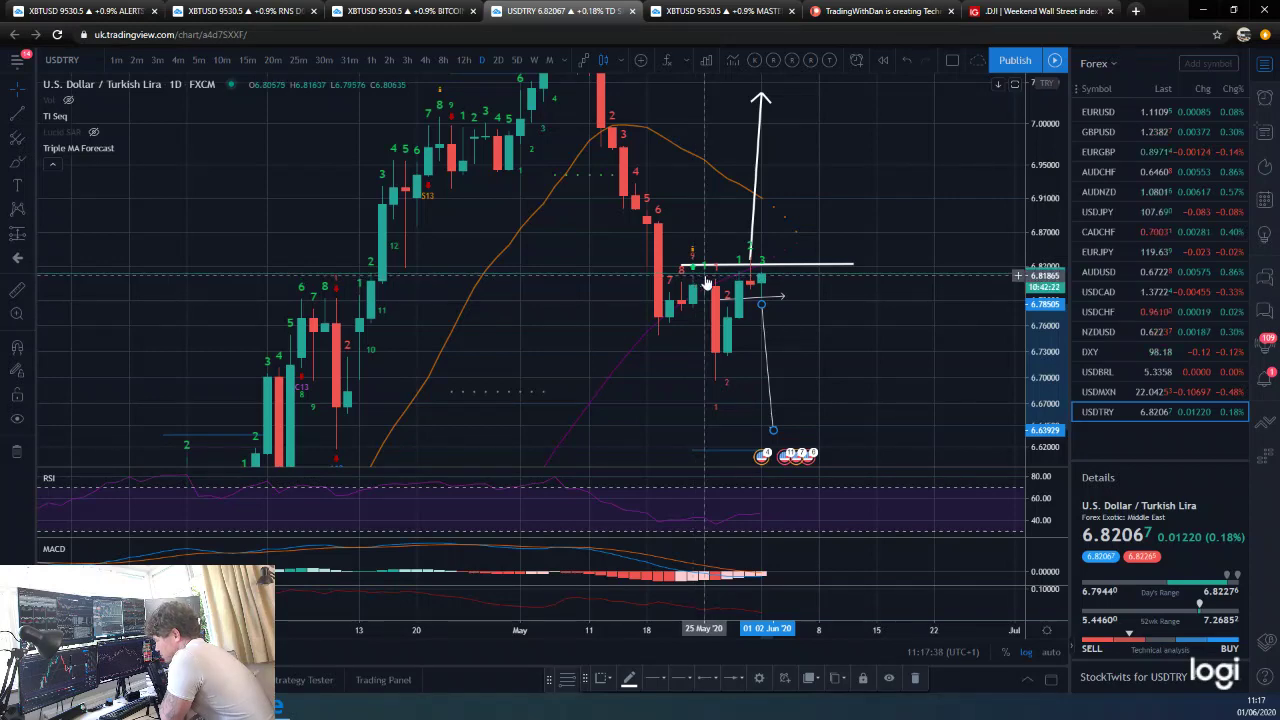
click(436, 62)
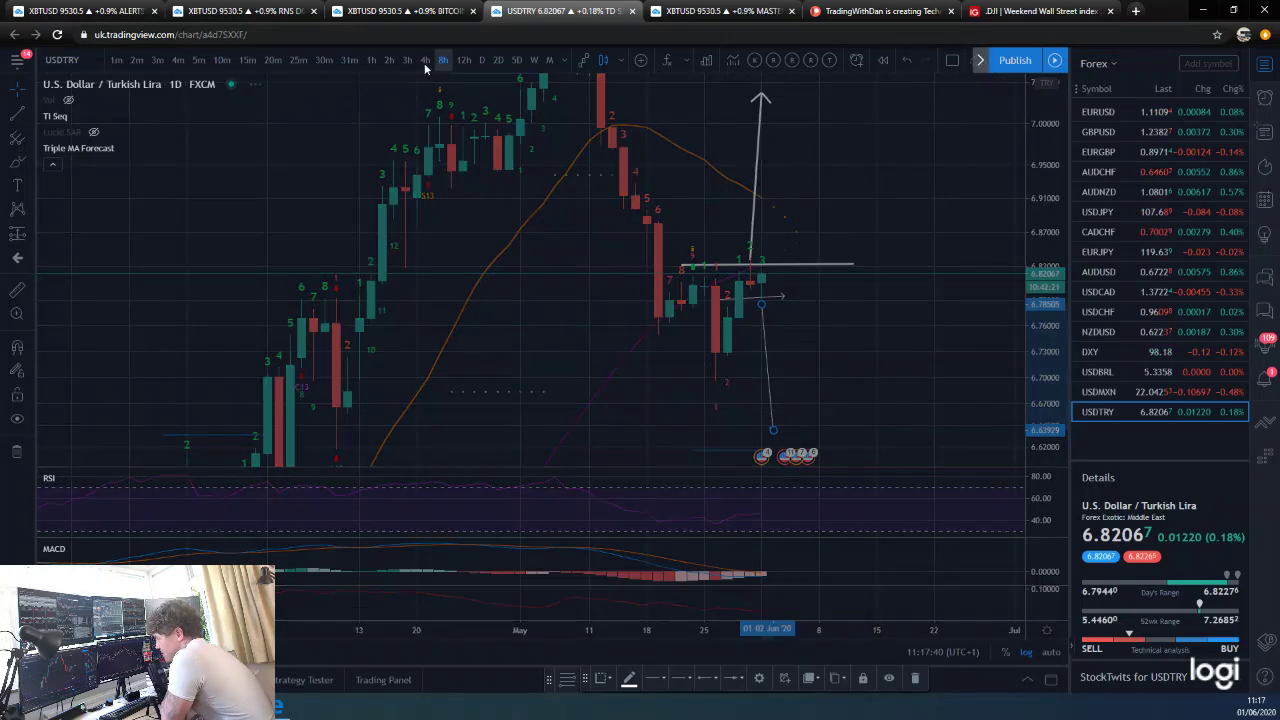
click(422, 61)
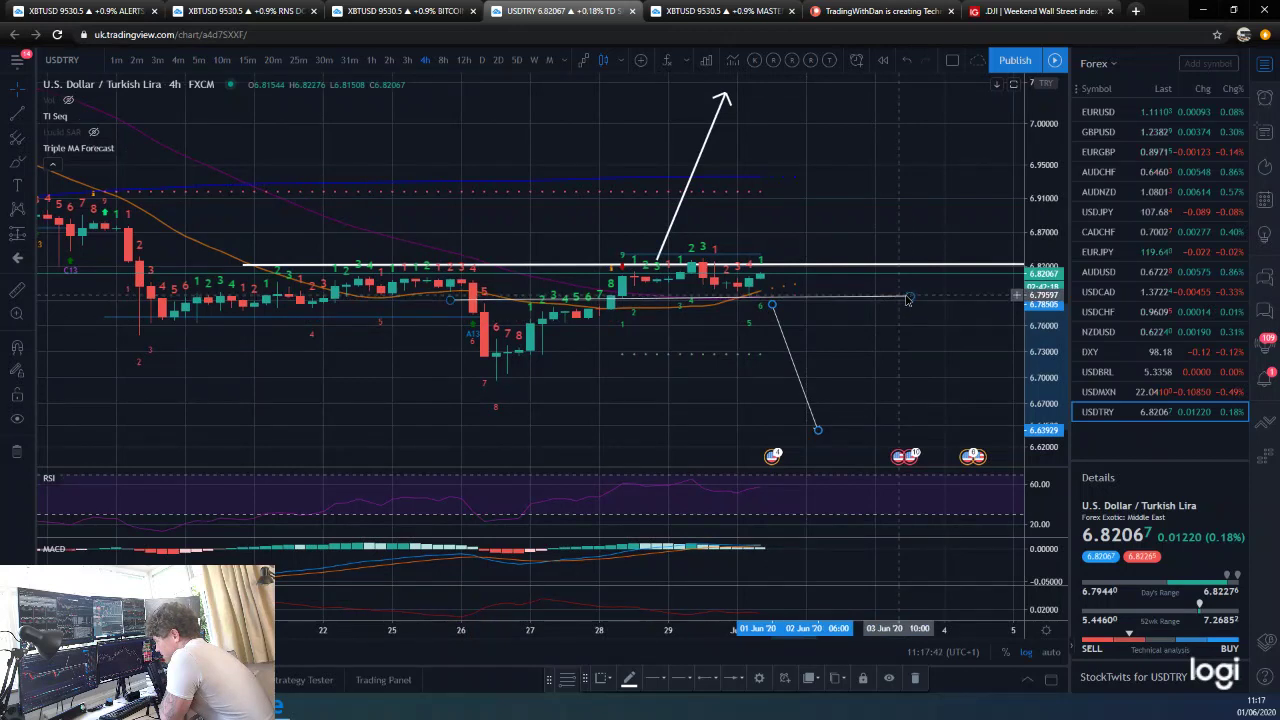
click(909, 299)
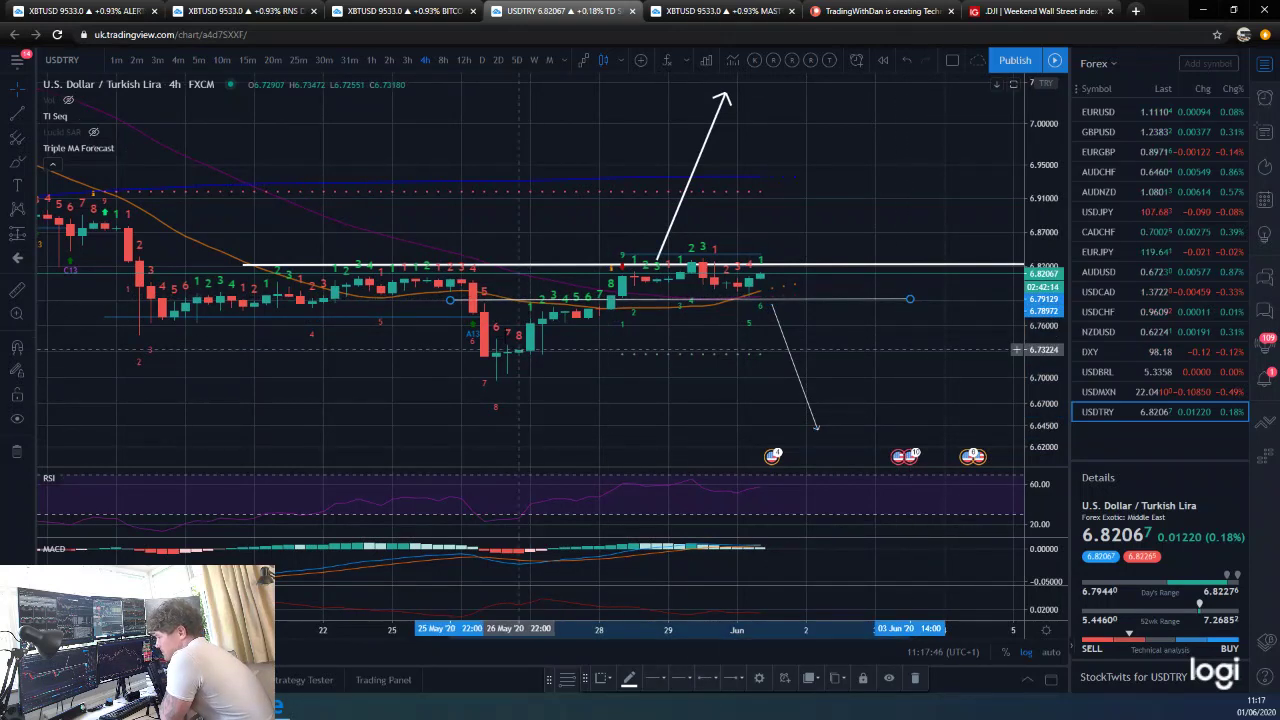
Step: On the daily timeframe, lower USDTRY's upper white line to about 6.819, spanning 21 May to 15 June
scroll(503, 326, down, 2)
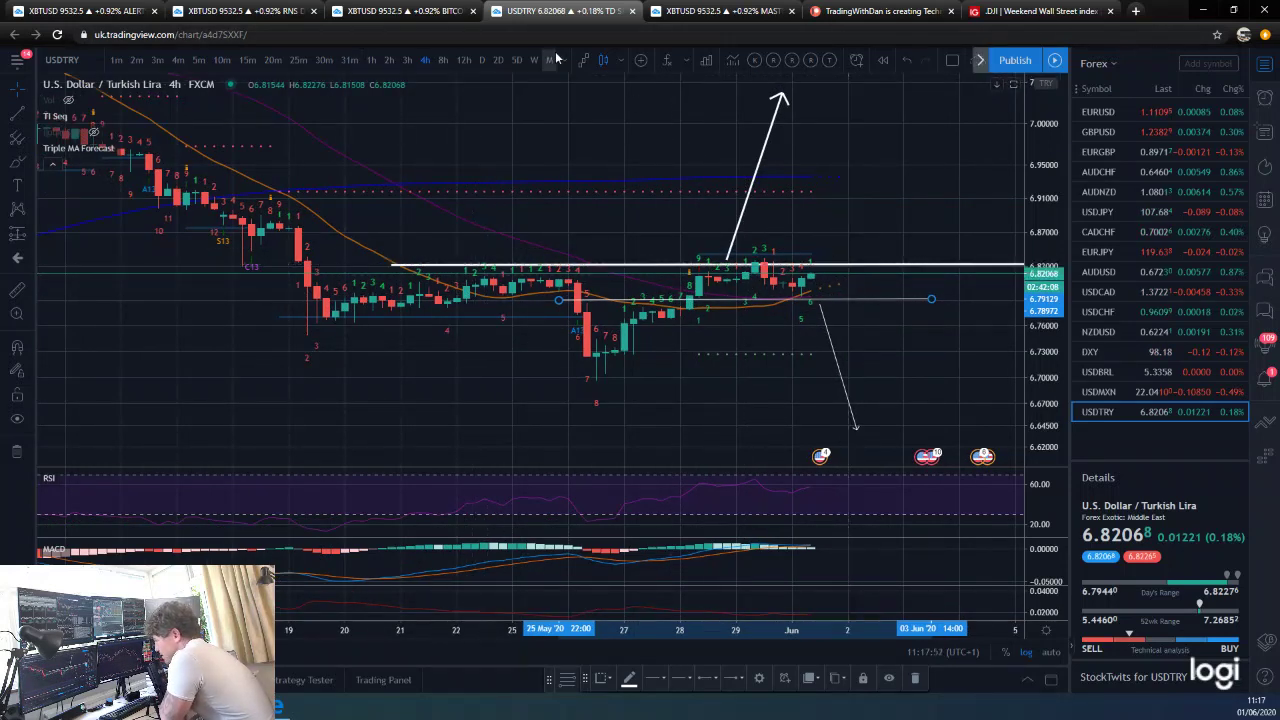
click(482, 60)
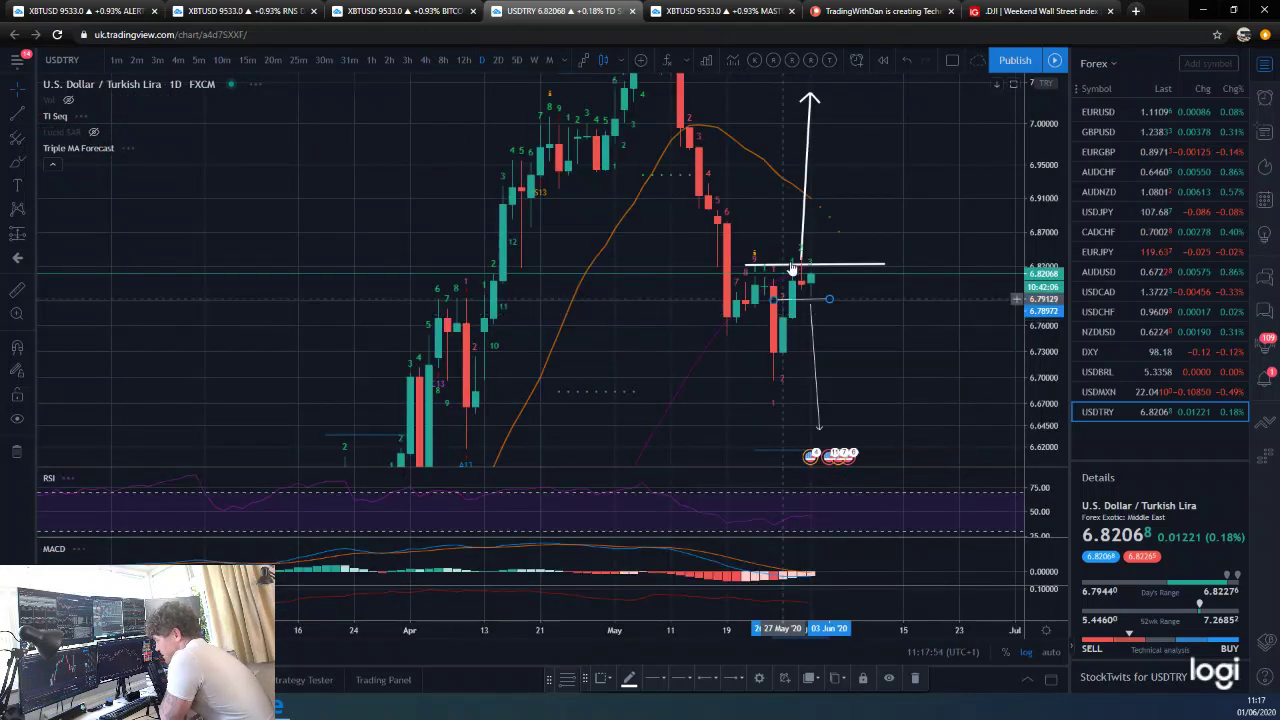
drag(841, 270, 902, 273)
scroll(880, 250, up, 1)
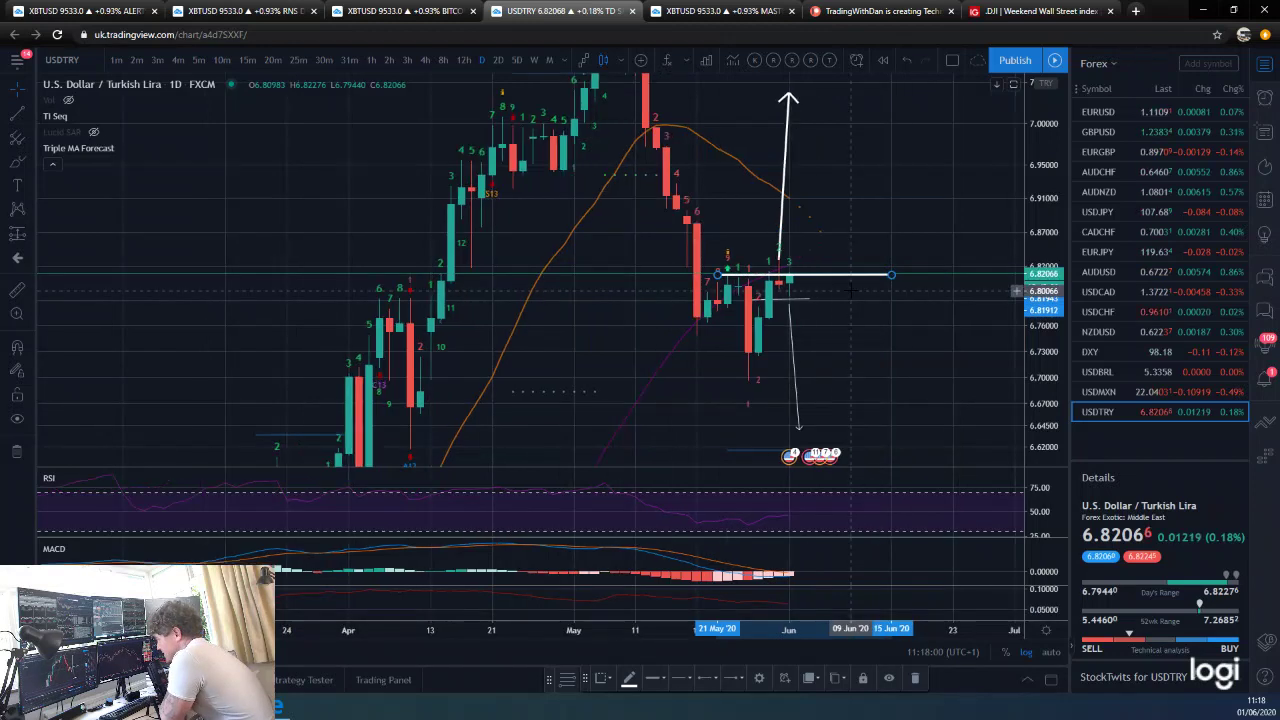
Step: Move the upward arrow's start to about 6.838 on 9 June and slant its tip to about 7.00
click(790, 158)
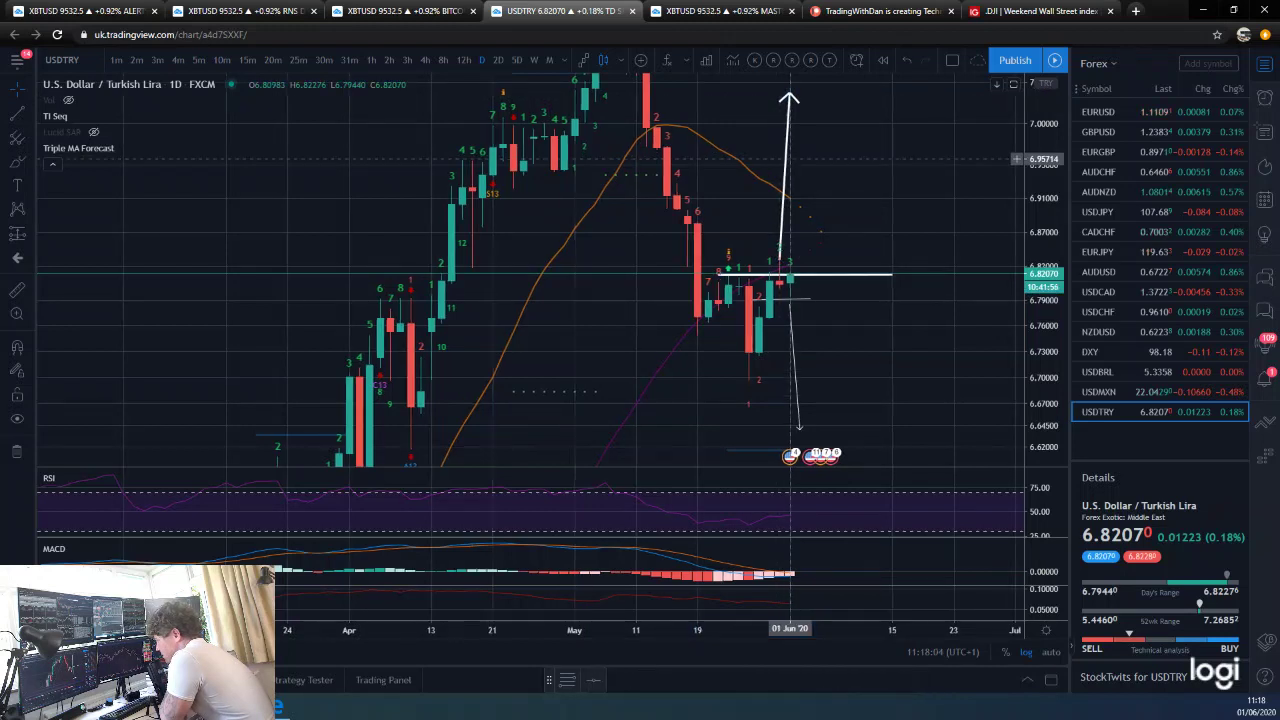
drag(790, 158, 805, 162)
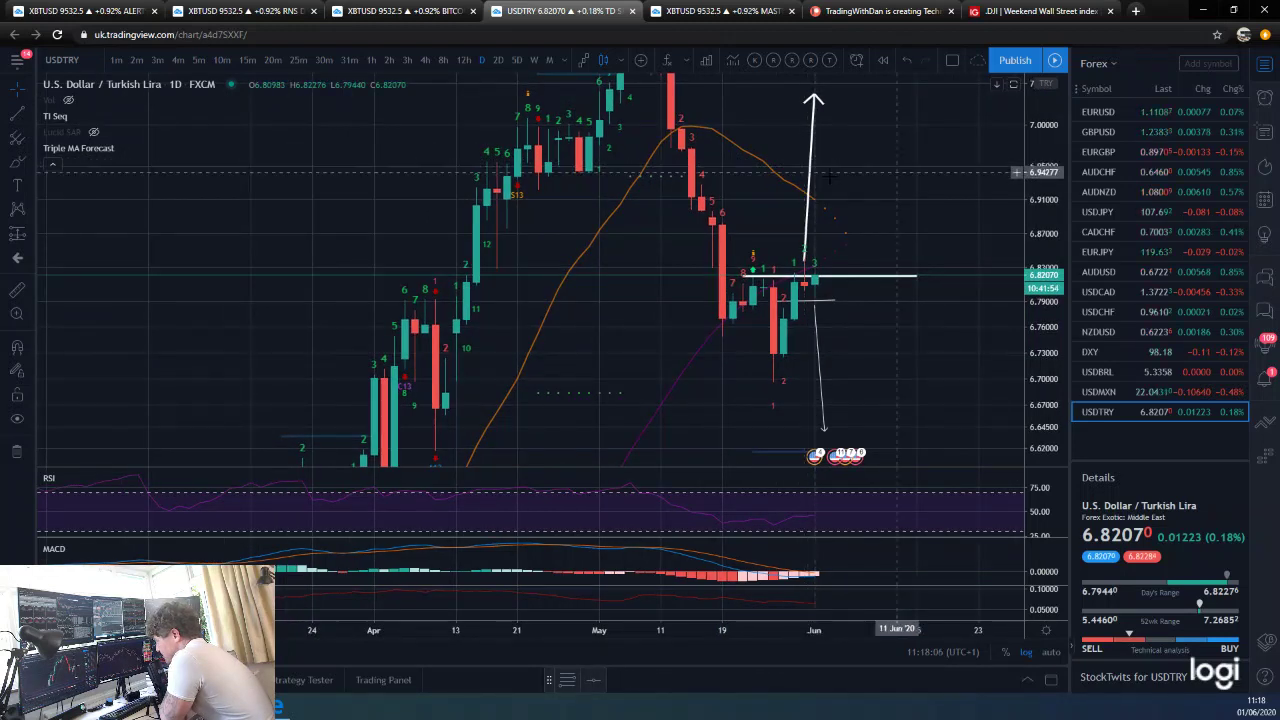
click(810, 187)
drag(810, 187, 881, 187)
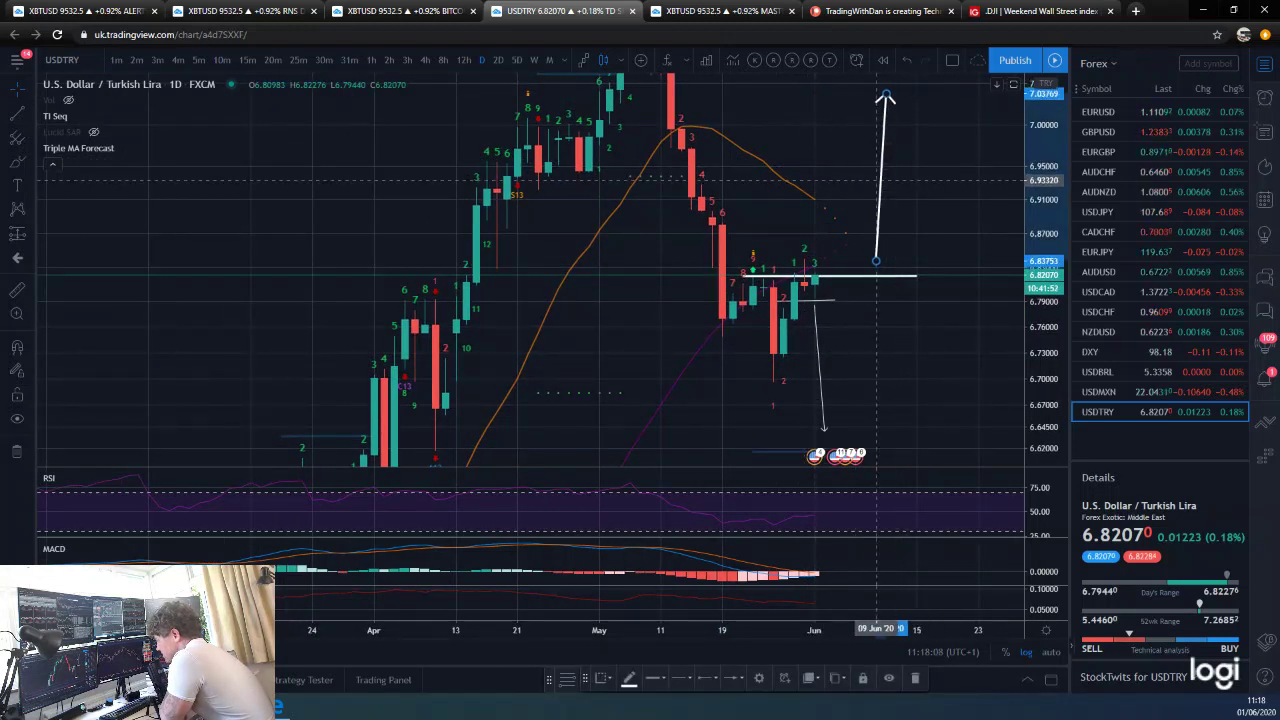
drag(885, 97, 935, 128)
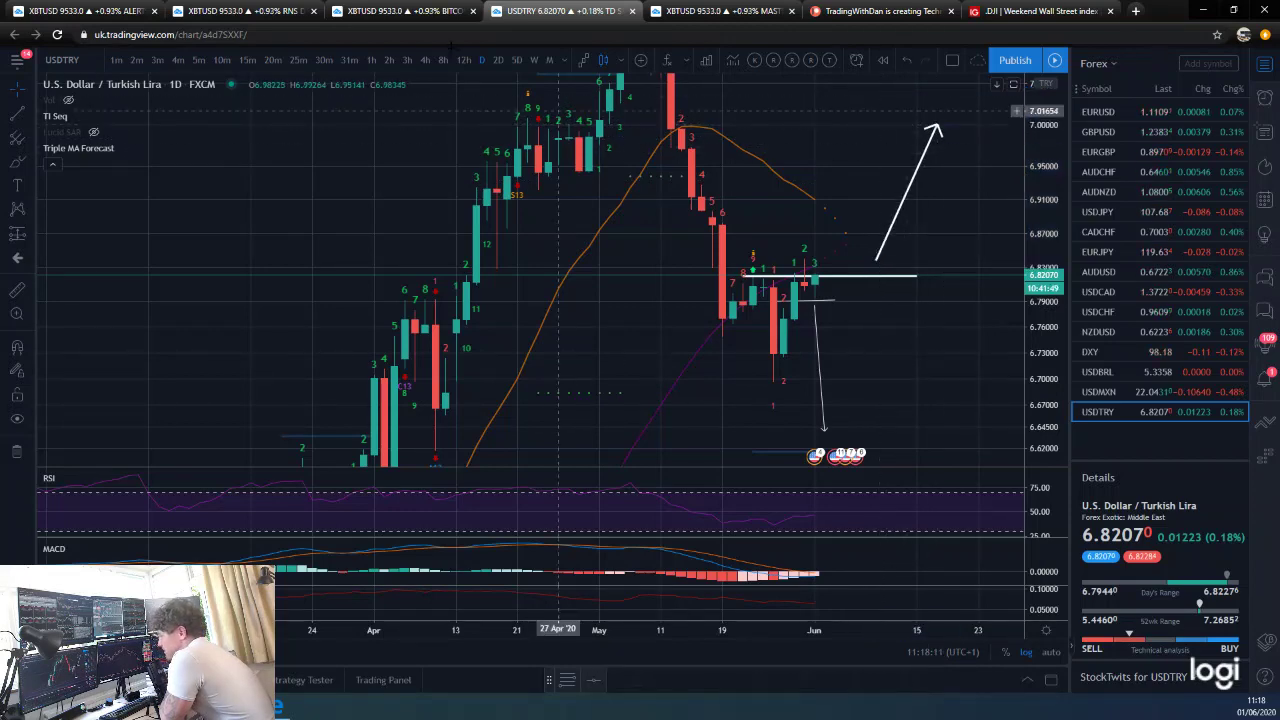
Step: Review USDTRY's candles against the two white lines and arrows on the 4-hour and daily timeframes
click(424, 61)
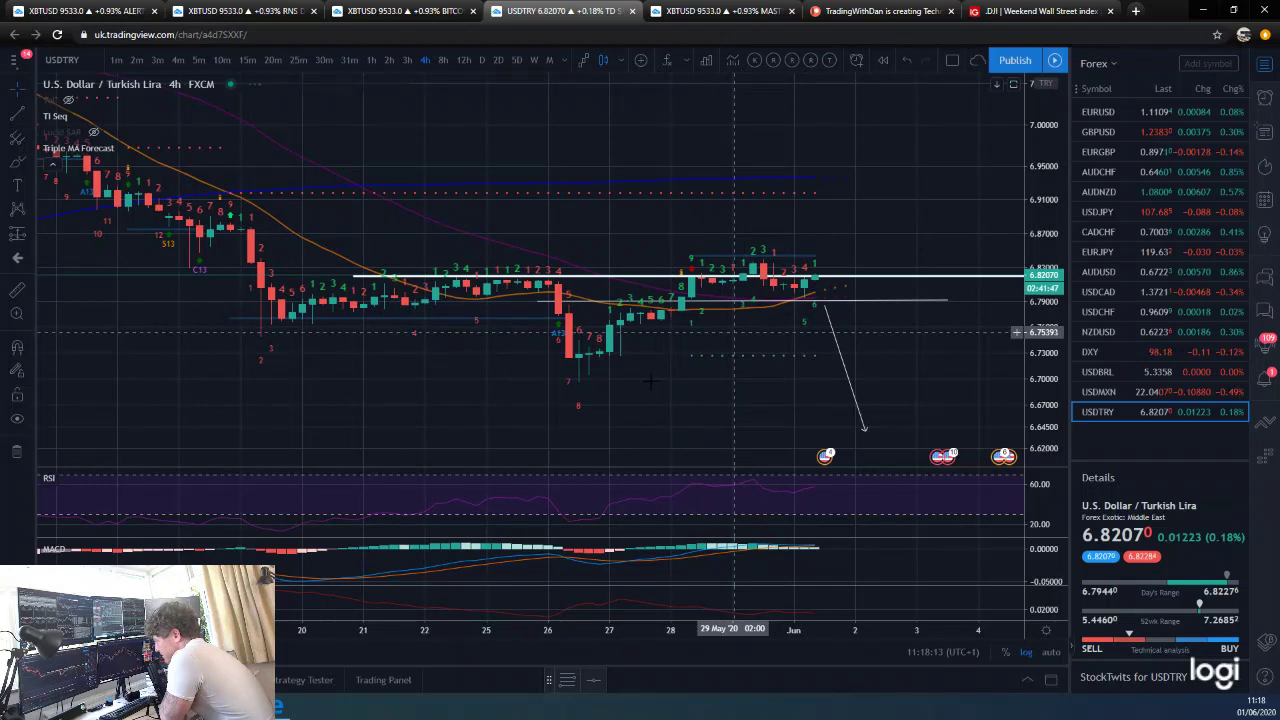
drag(660, 359, 797, 250)
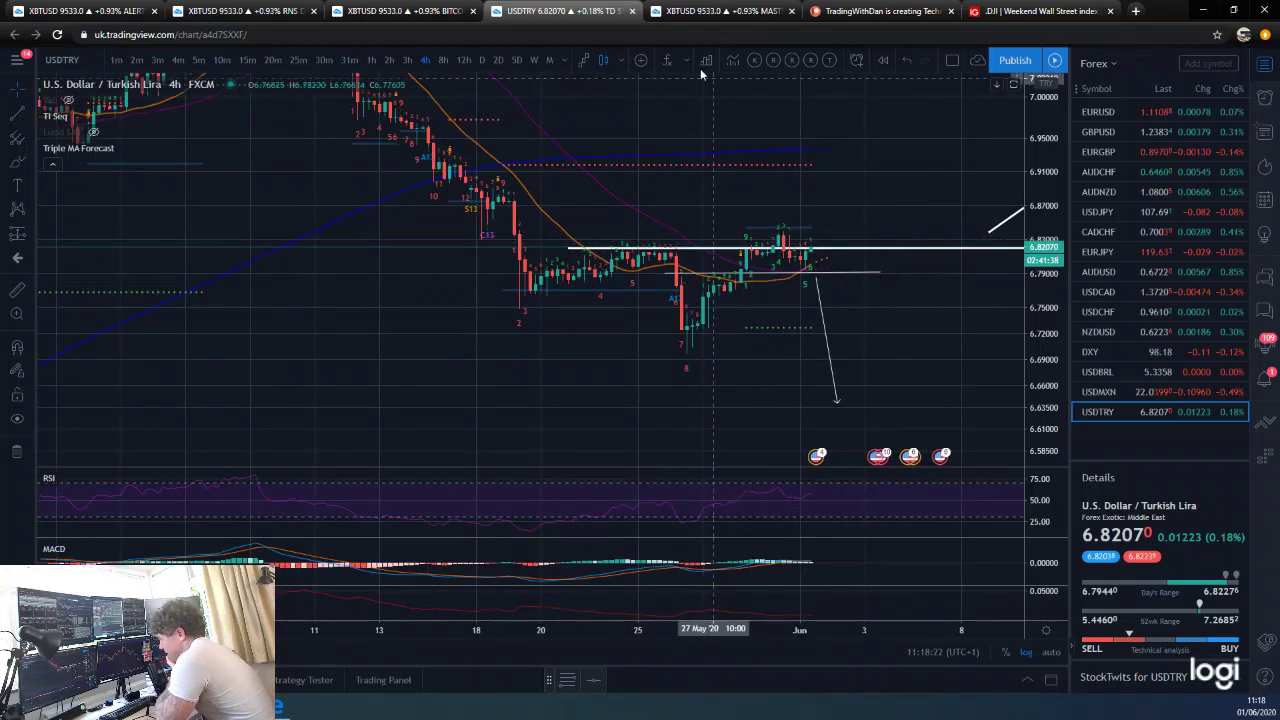
click(481, 61)
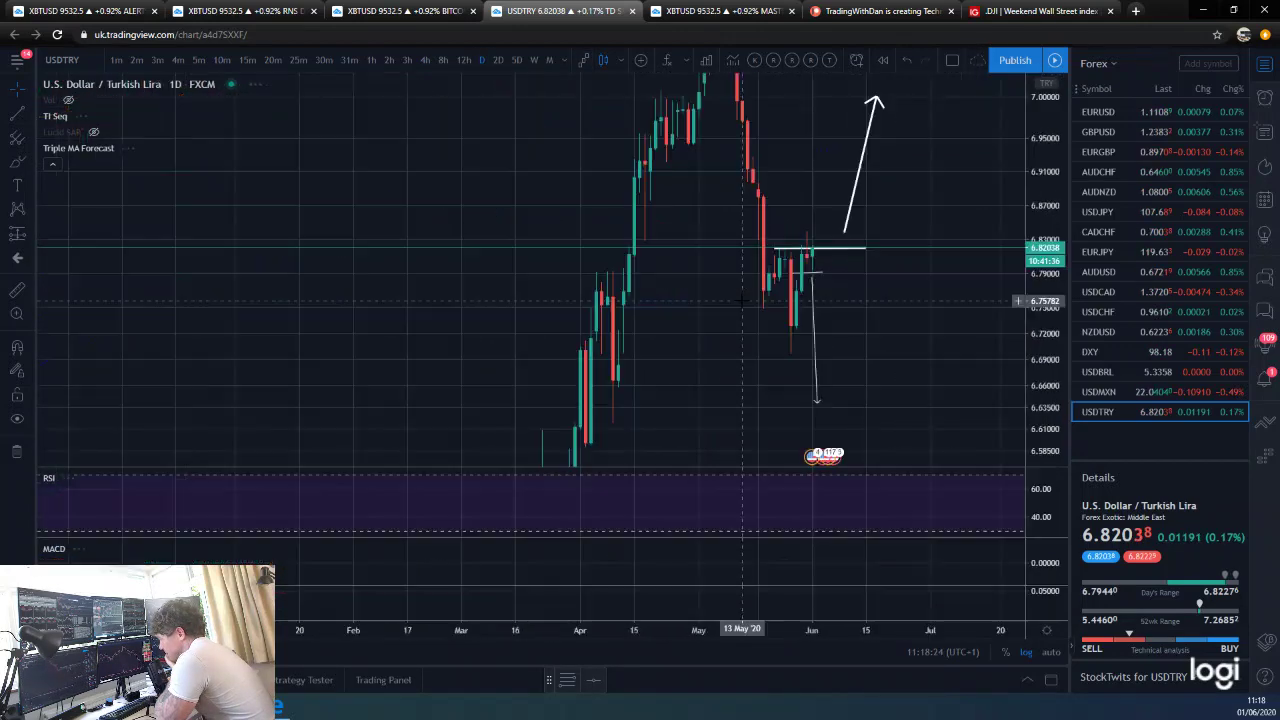
scroll(807, 320, up, 3)
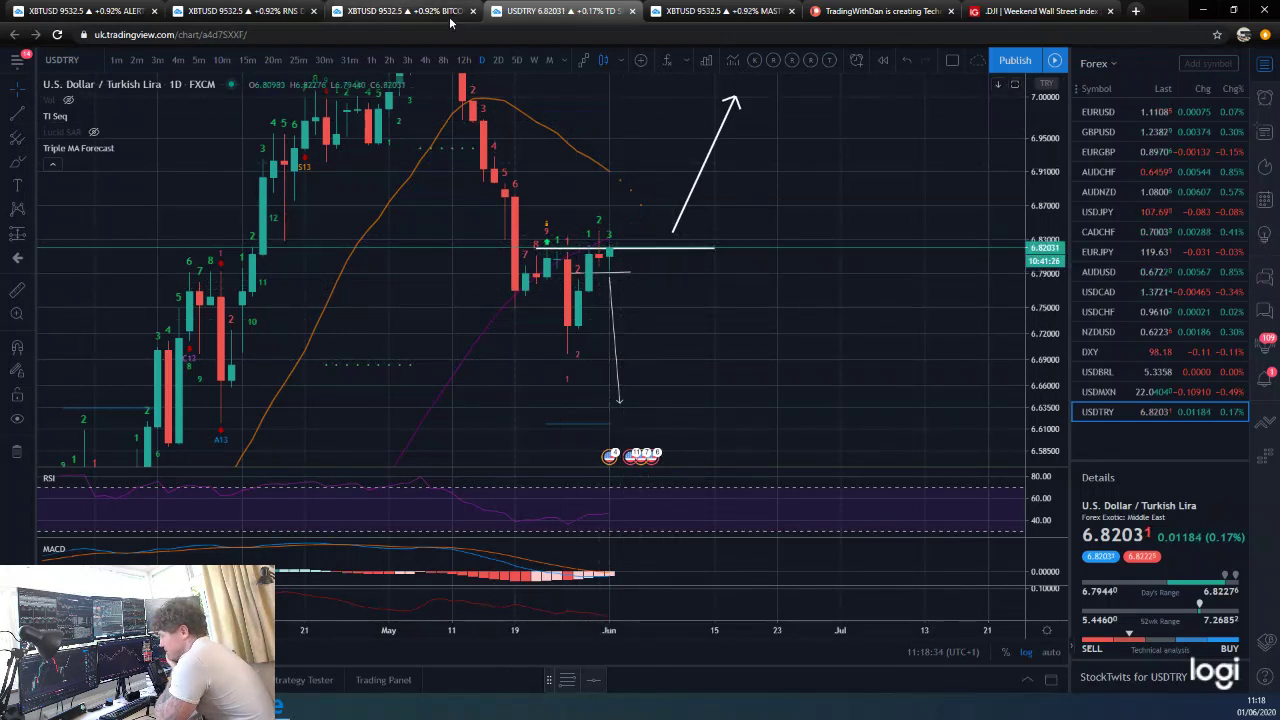
click(408, 11)
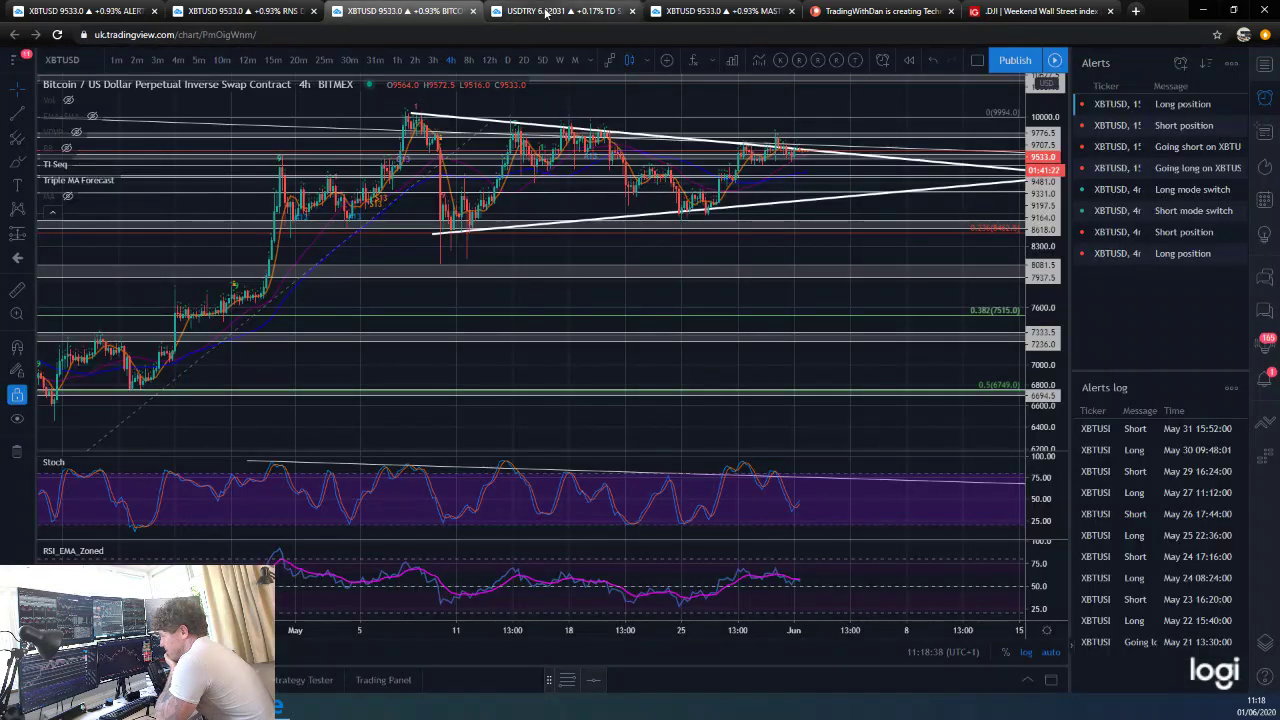
click(560, 11)
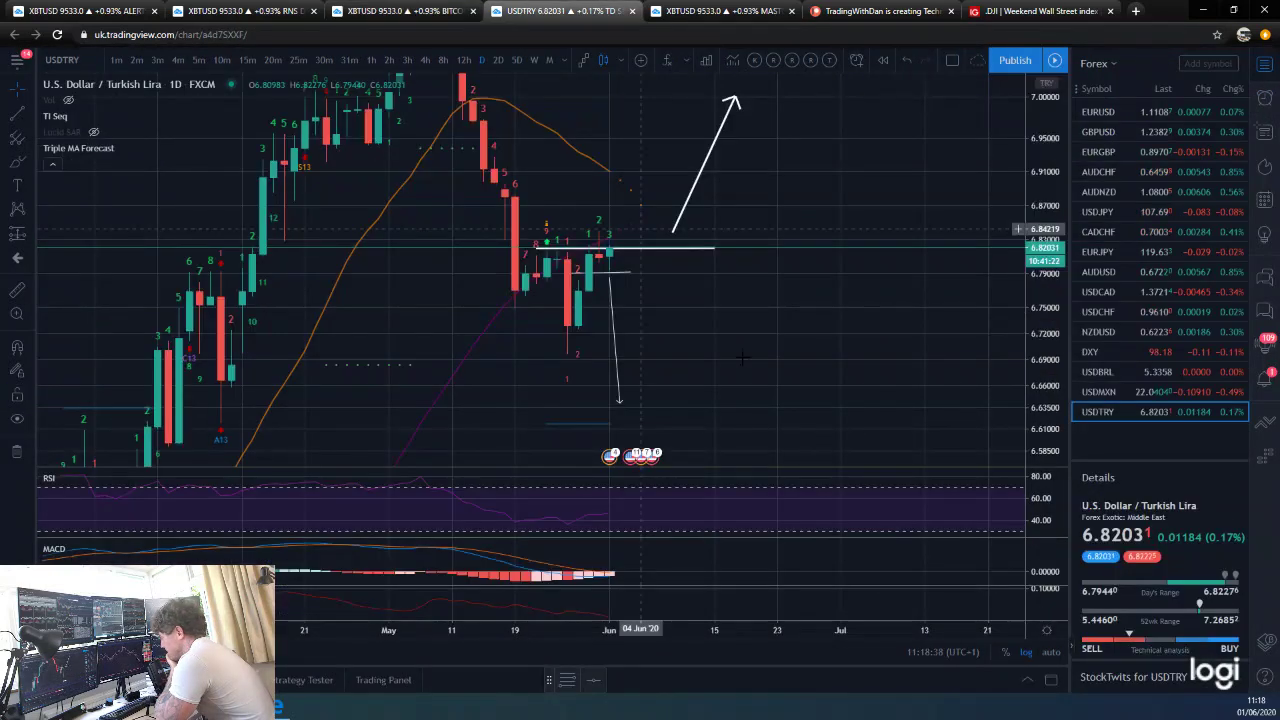
drag(780, 343, 862, 340)
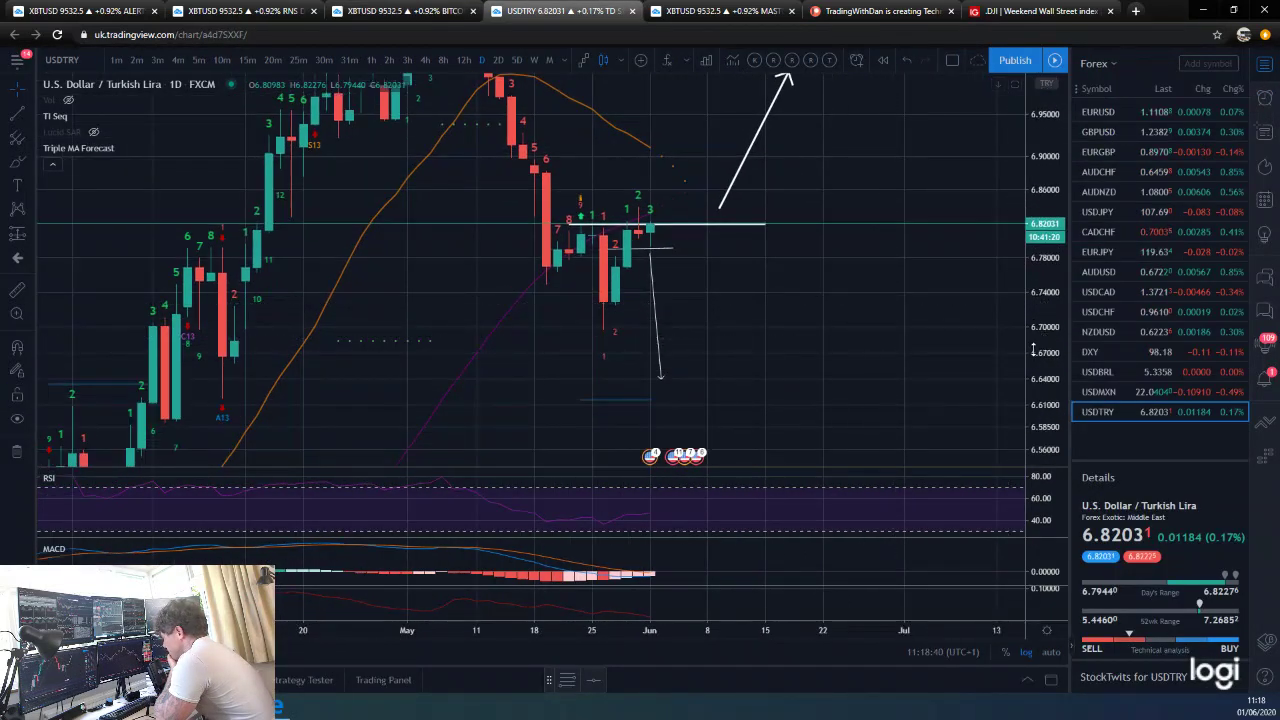
Step: Switch the chart to DXY and examine its daily candles from March to June around the white lines and arrows
click(1151, 352)
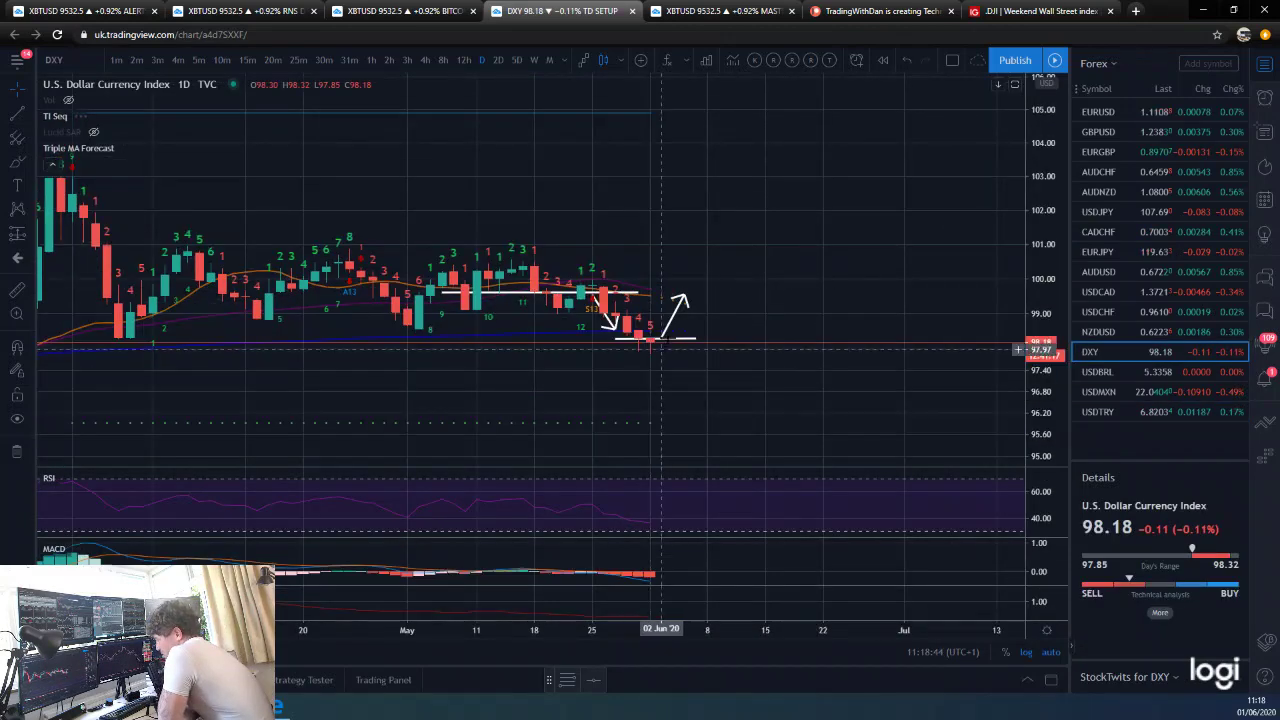
scroll(800, 300, down, 3)
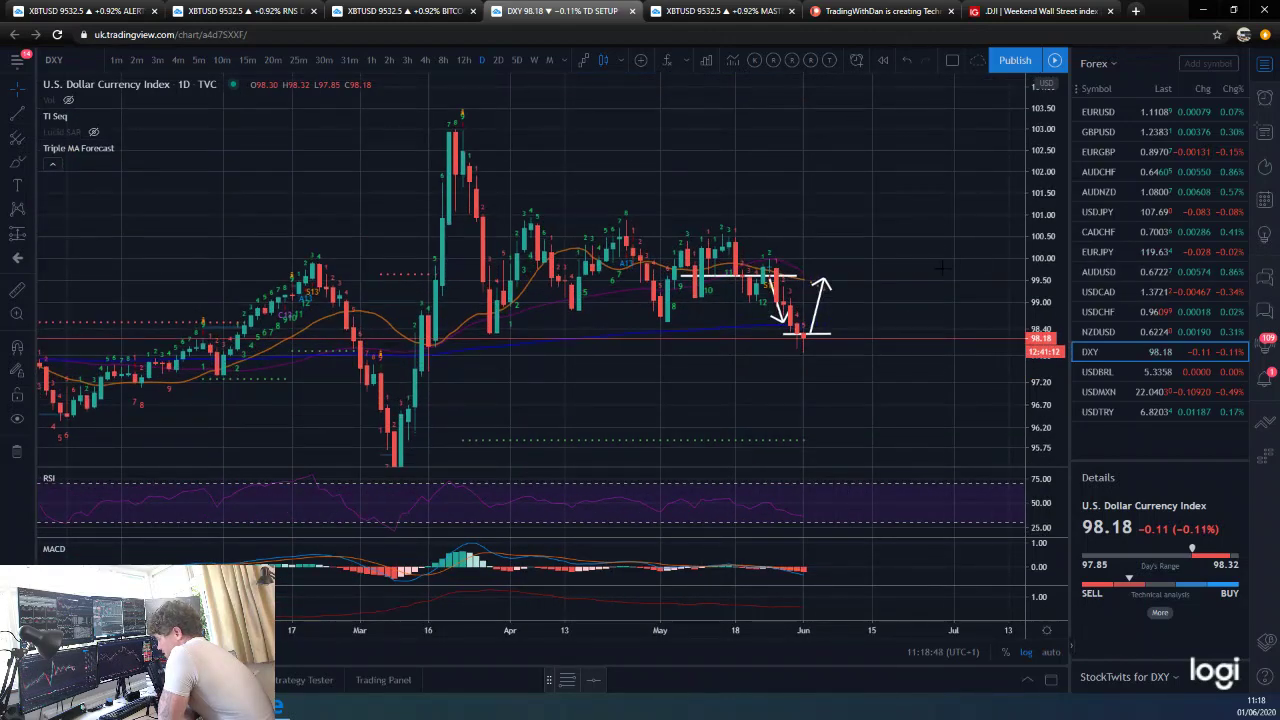
scroll(940, 218, up, 2)
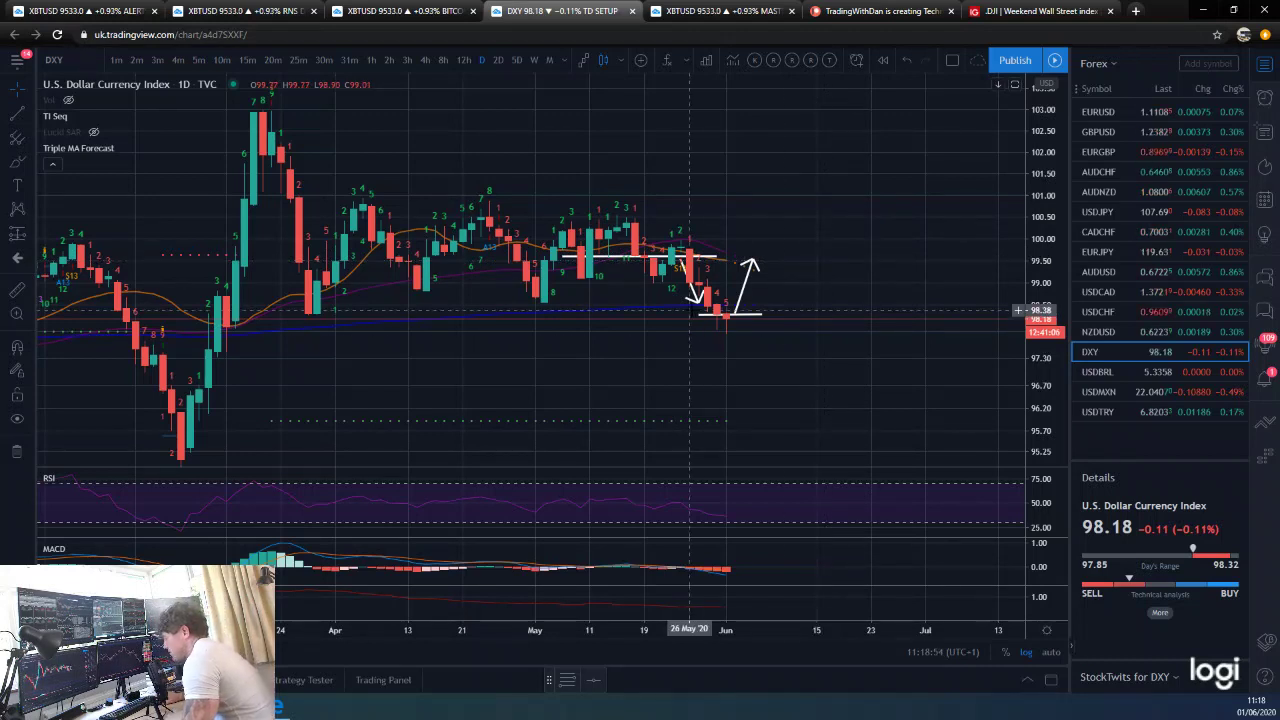
drag(708, 318, 771, 430)
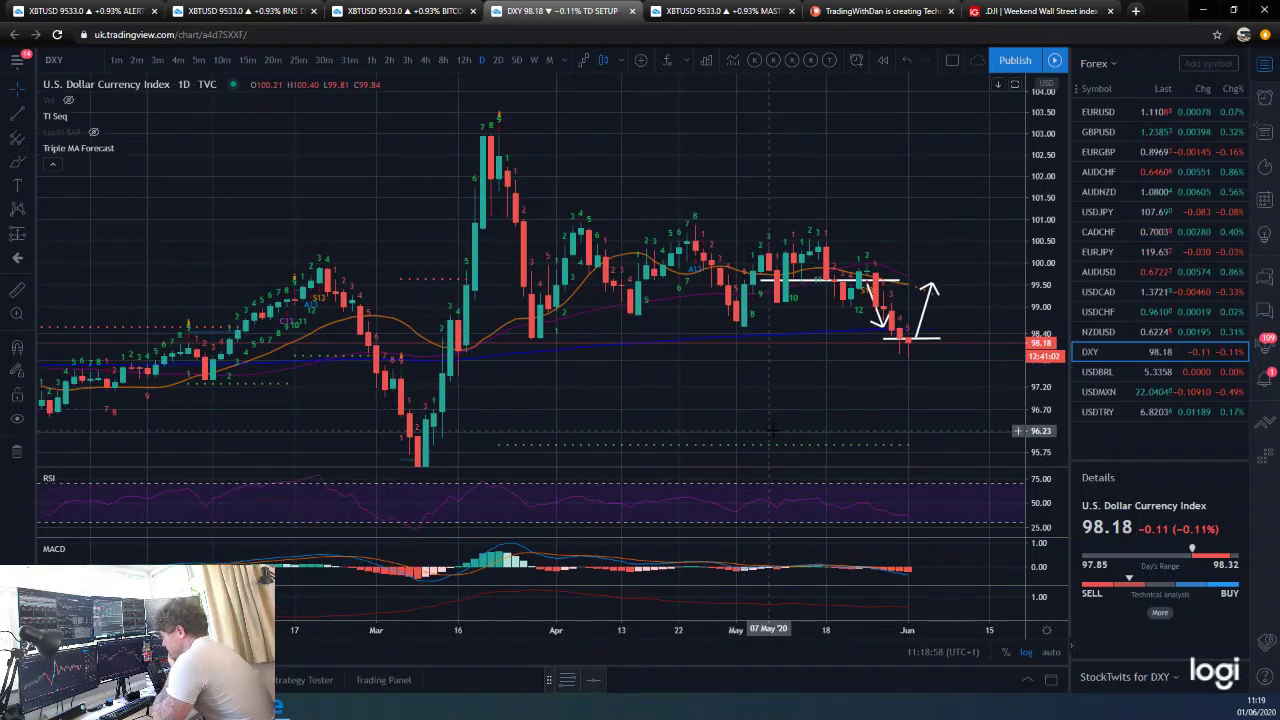
scroll(771, 430, up, 2)
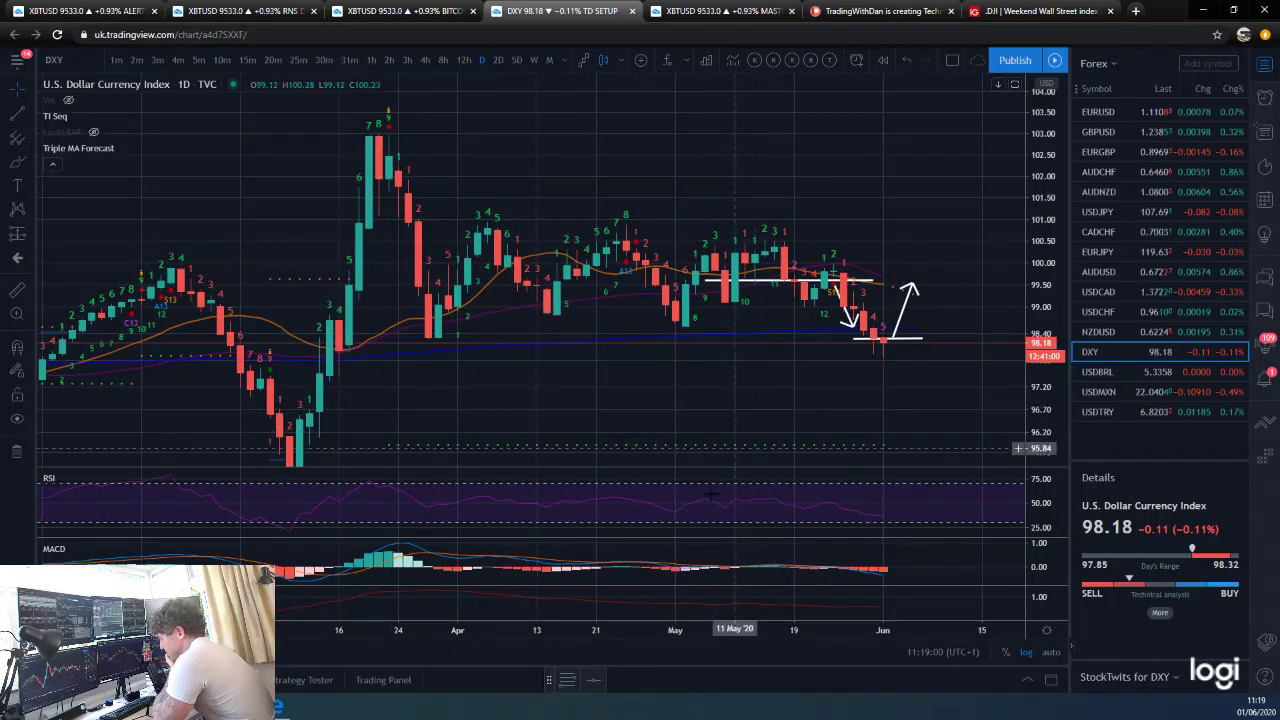